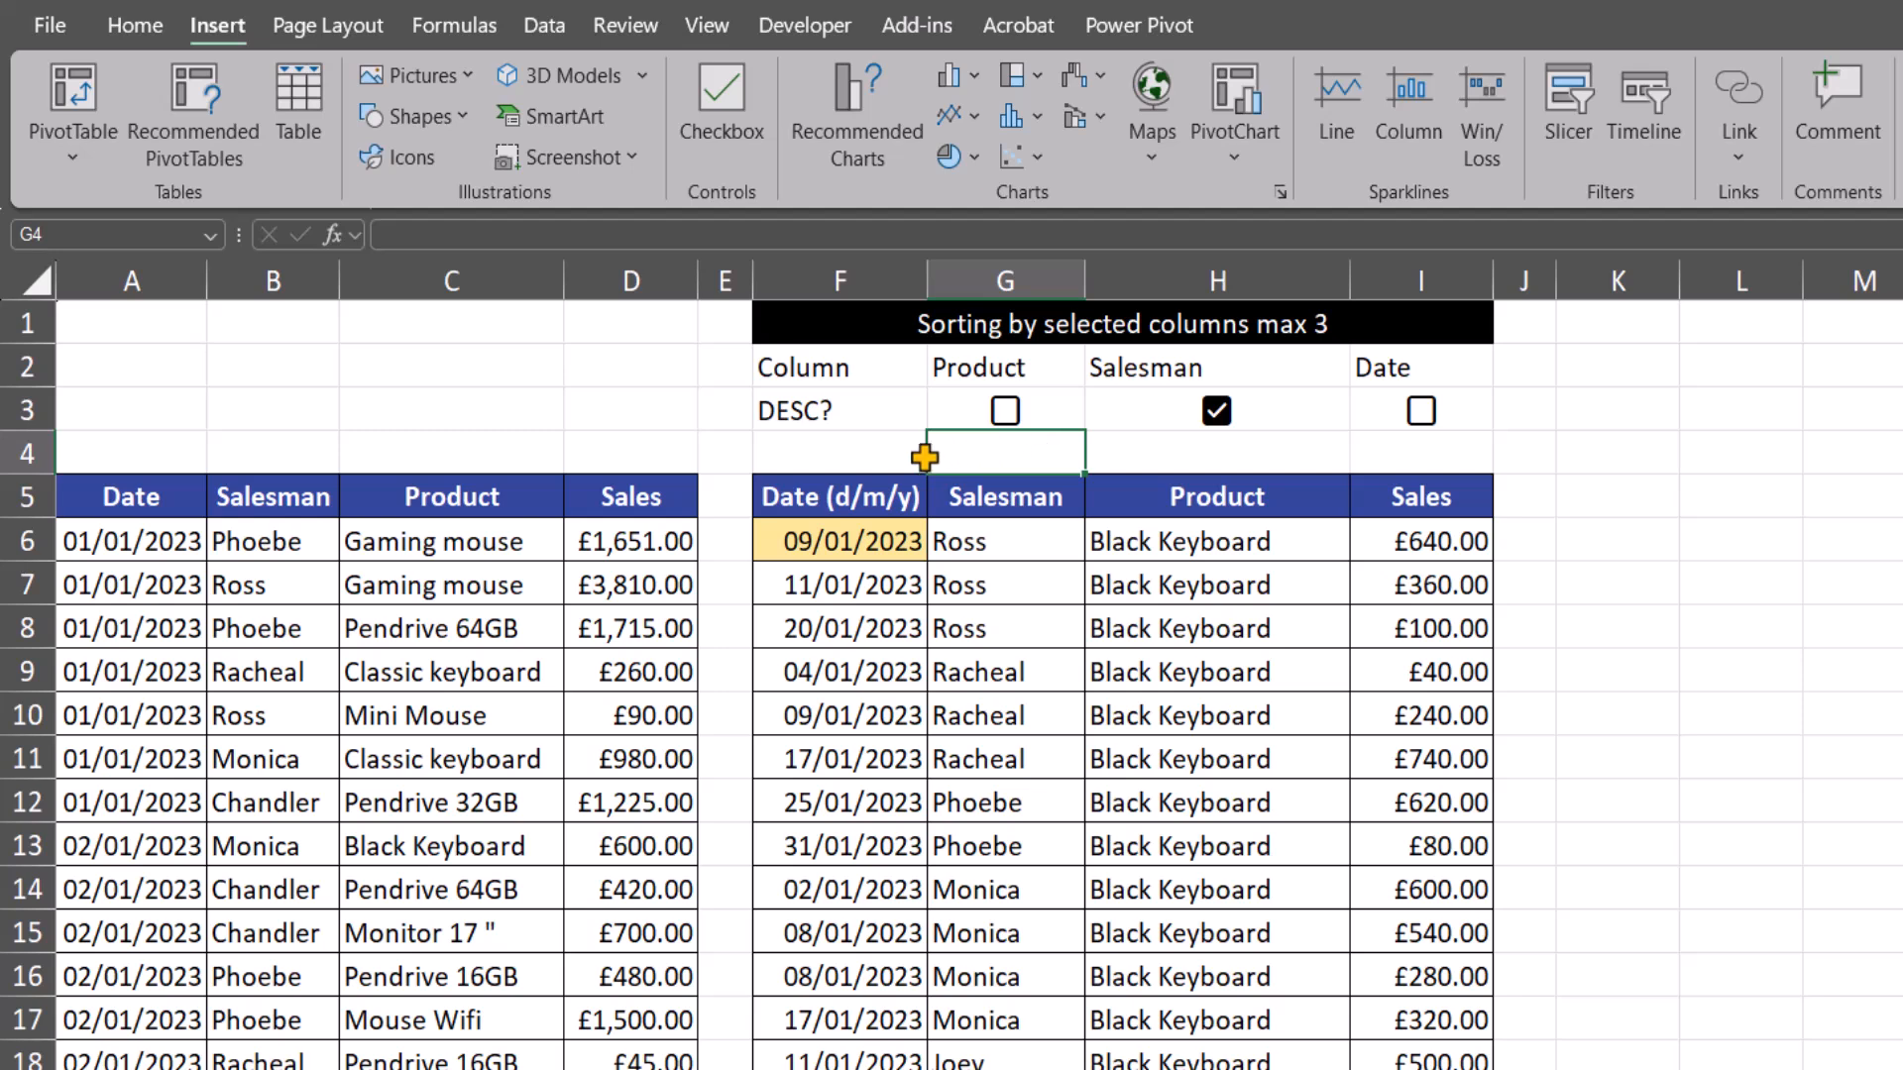
Examine the column choices offered in the sort-level drop-downs of cells G2, H2 and I2
{"action": "left_click", "coordinate": [1054, 369]}
{"action": "left_click", "coordinate": [1095, 374]}
{"action": "left_click", "coordinate": [1094, 374]}
{"action": "left_click", "coordinate": [1239, 366]}
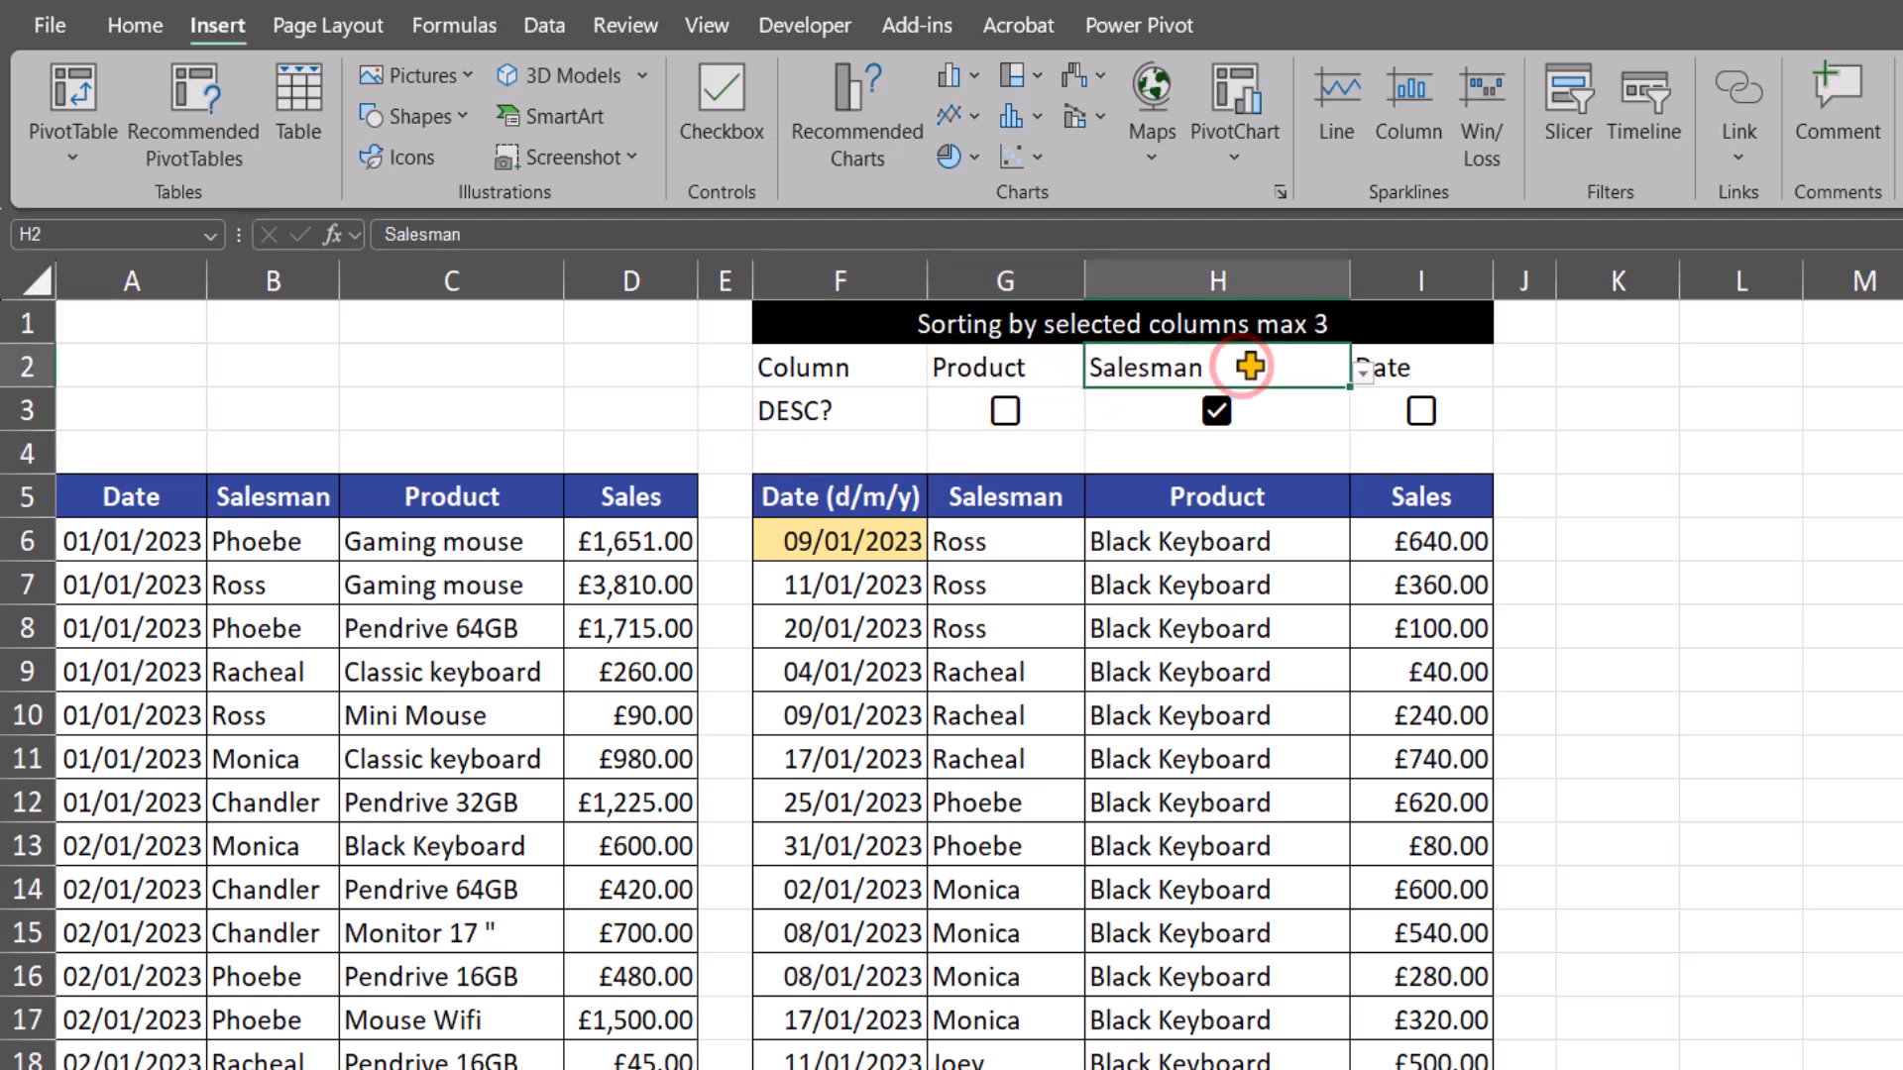
{"action": "left_click", "coordinate": [1364, 375]}
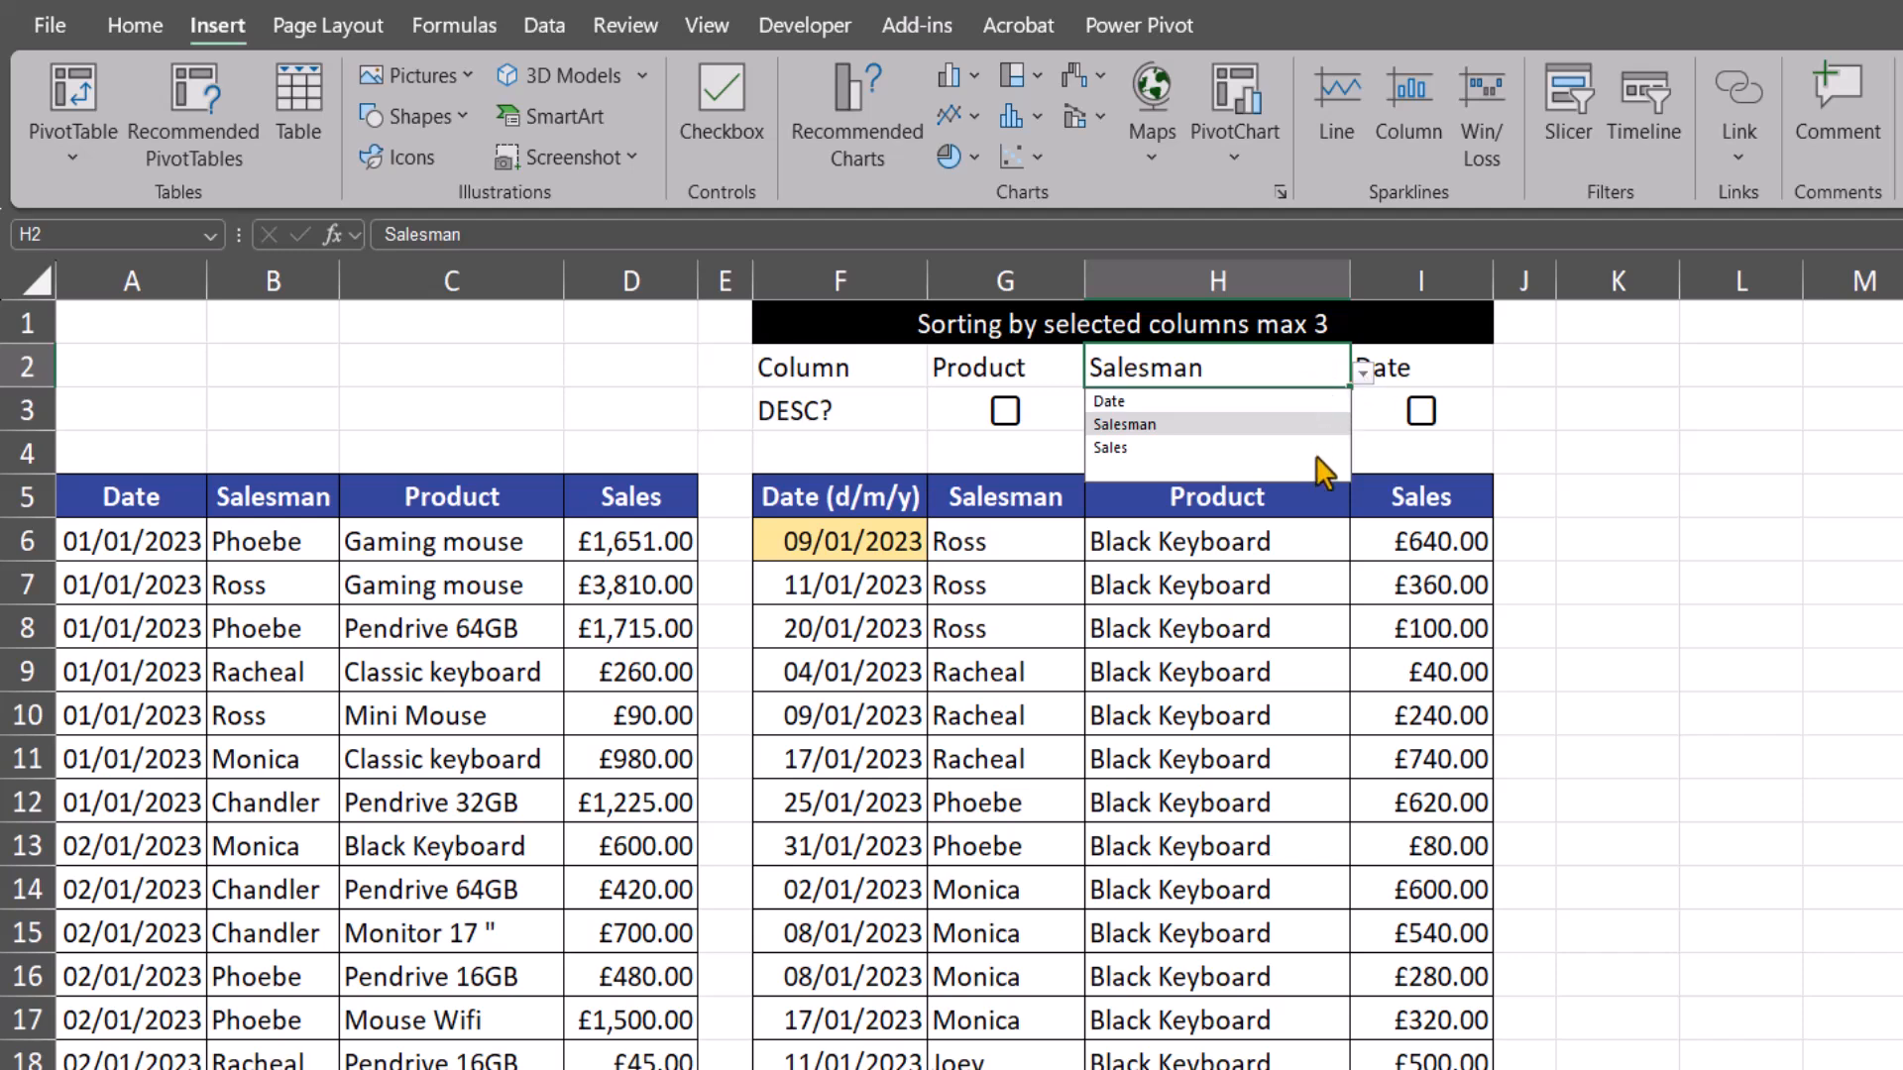
{"action": "left_click", "coordinate": [1455, 366]}
{"action": "left_click", "coordinate": [1456, 366]}
{"action": "left_click", "coordinate": [1507, 374]}
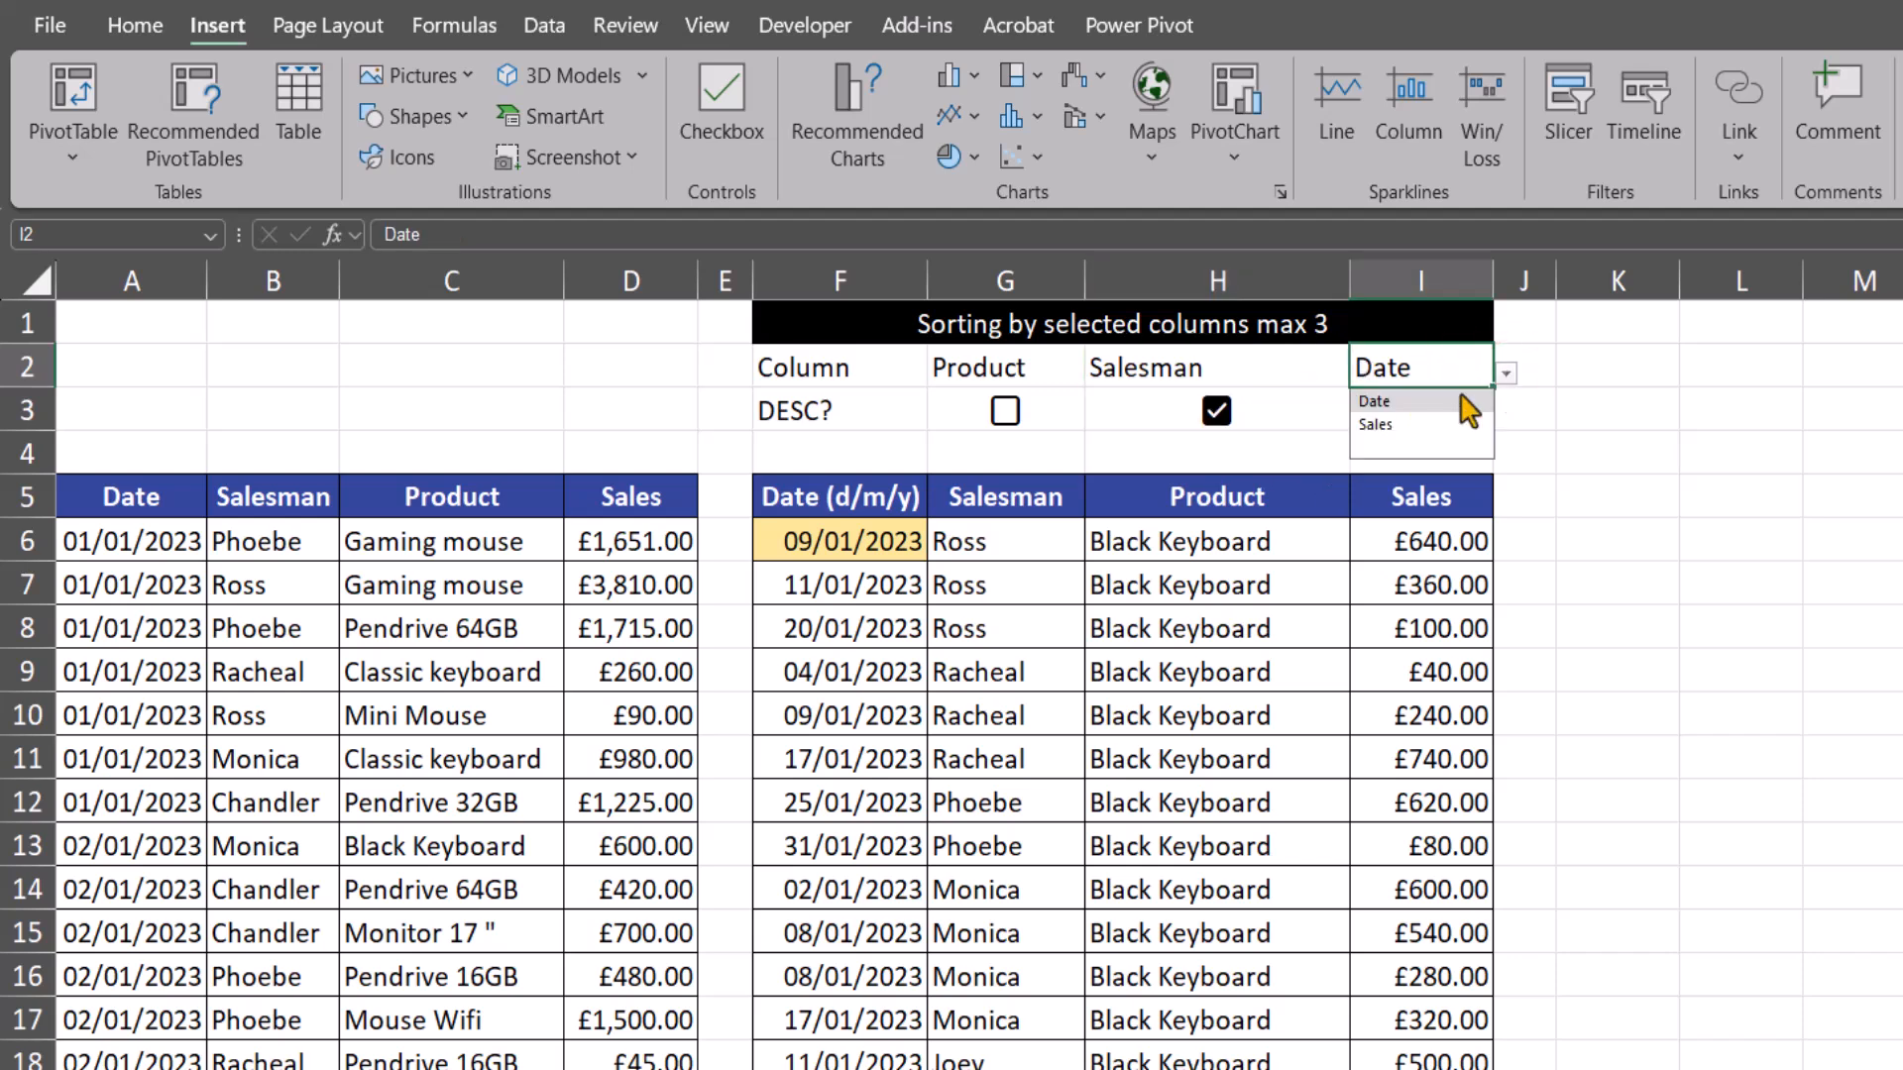
{"action": "left_click", "coordinate": [1531, 404]}
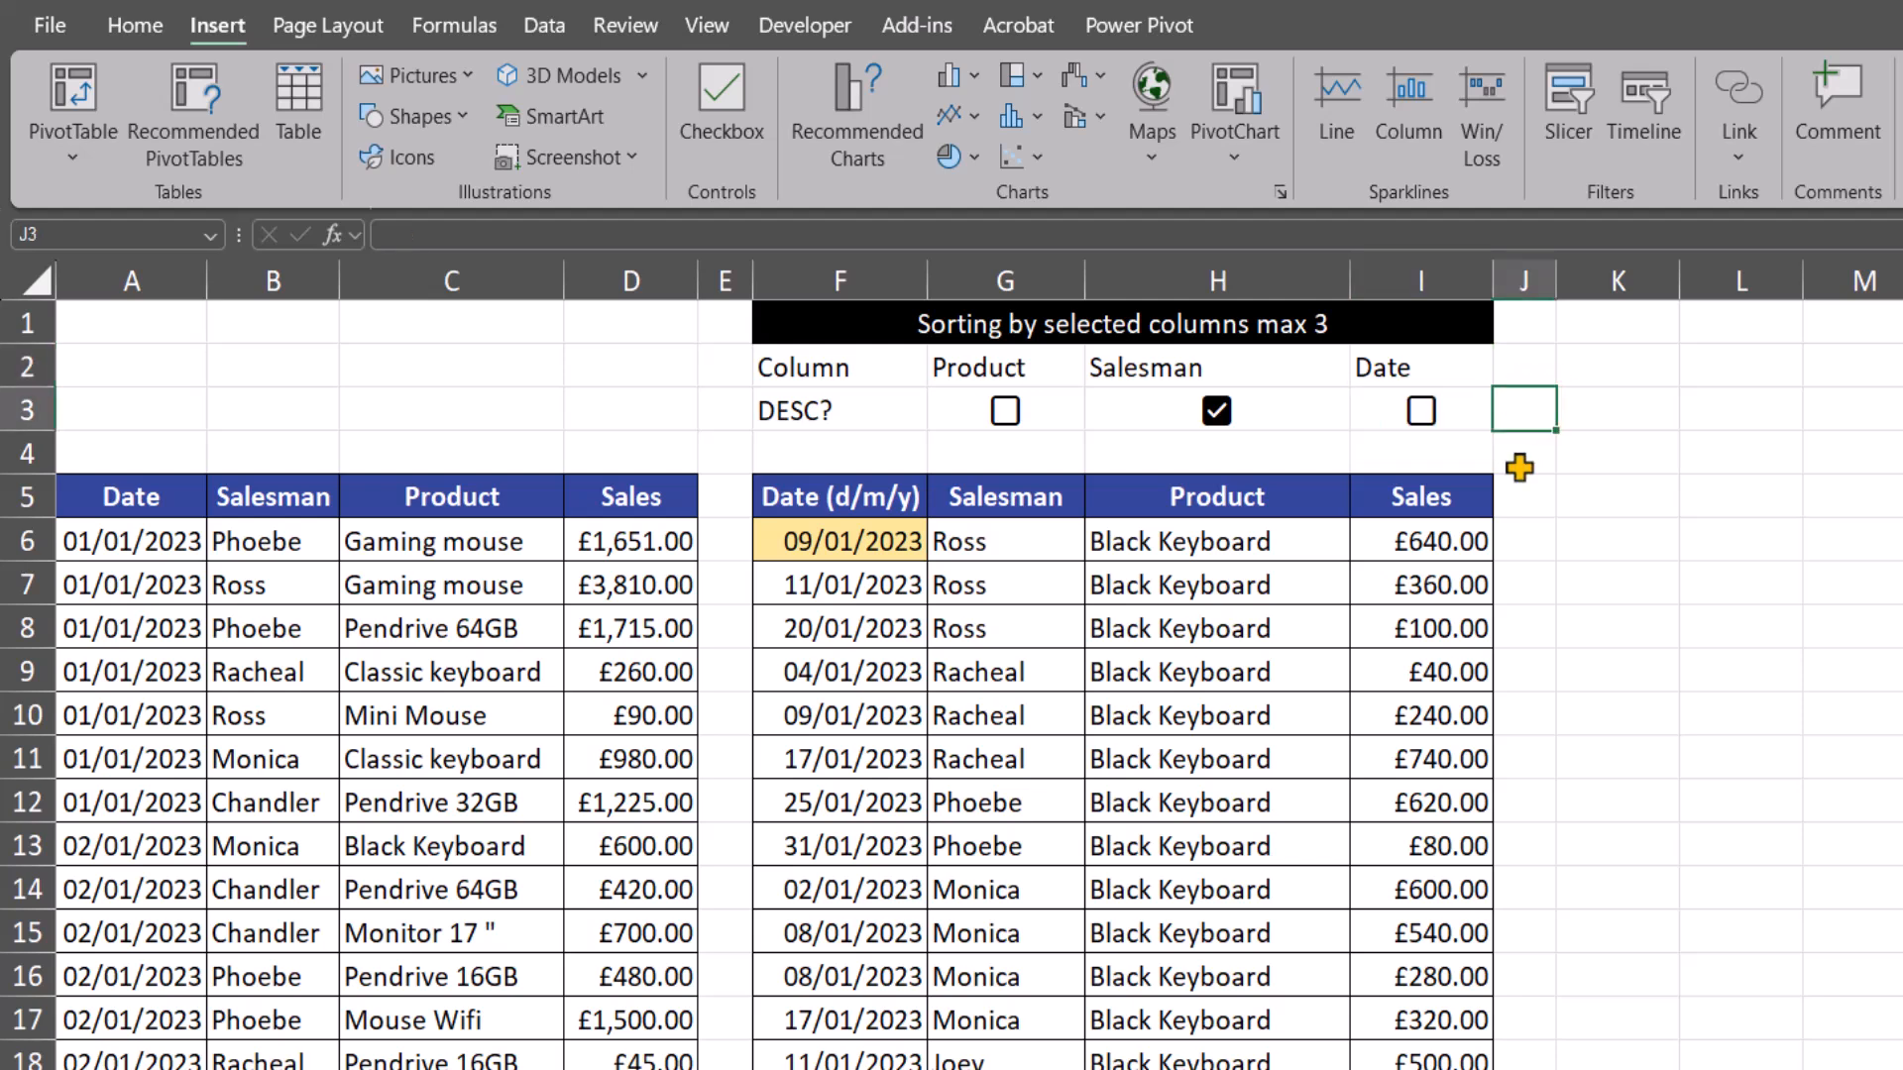
{"action": "key", "text": "Down"}
{"action": "key", "text": "Left"}
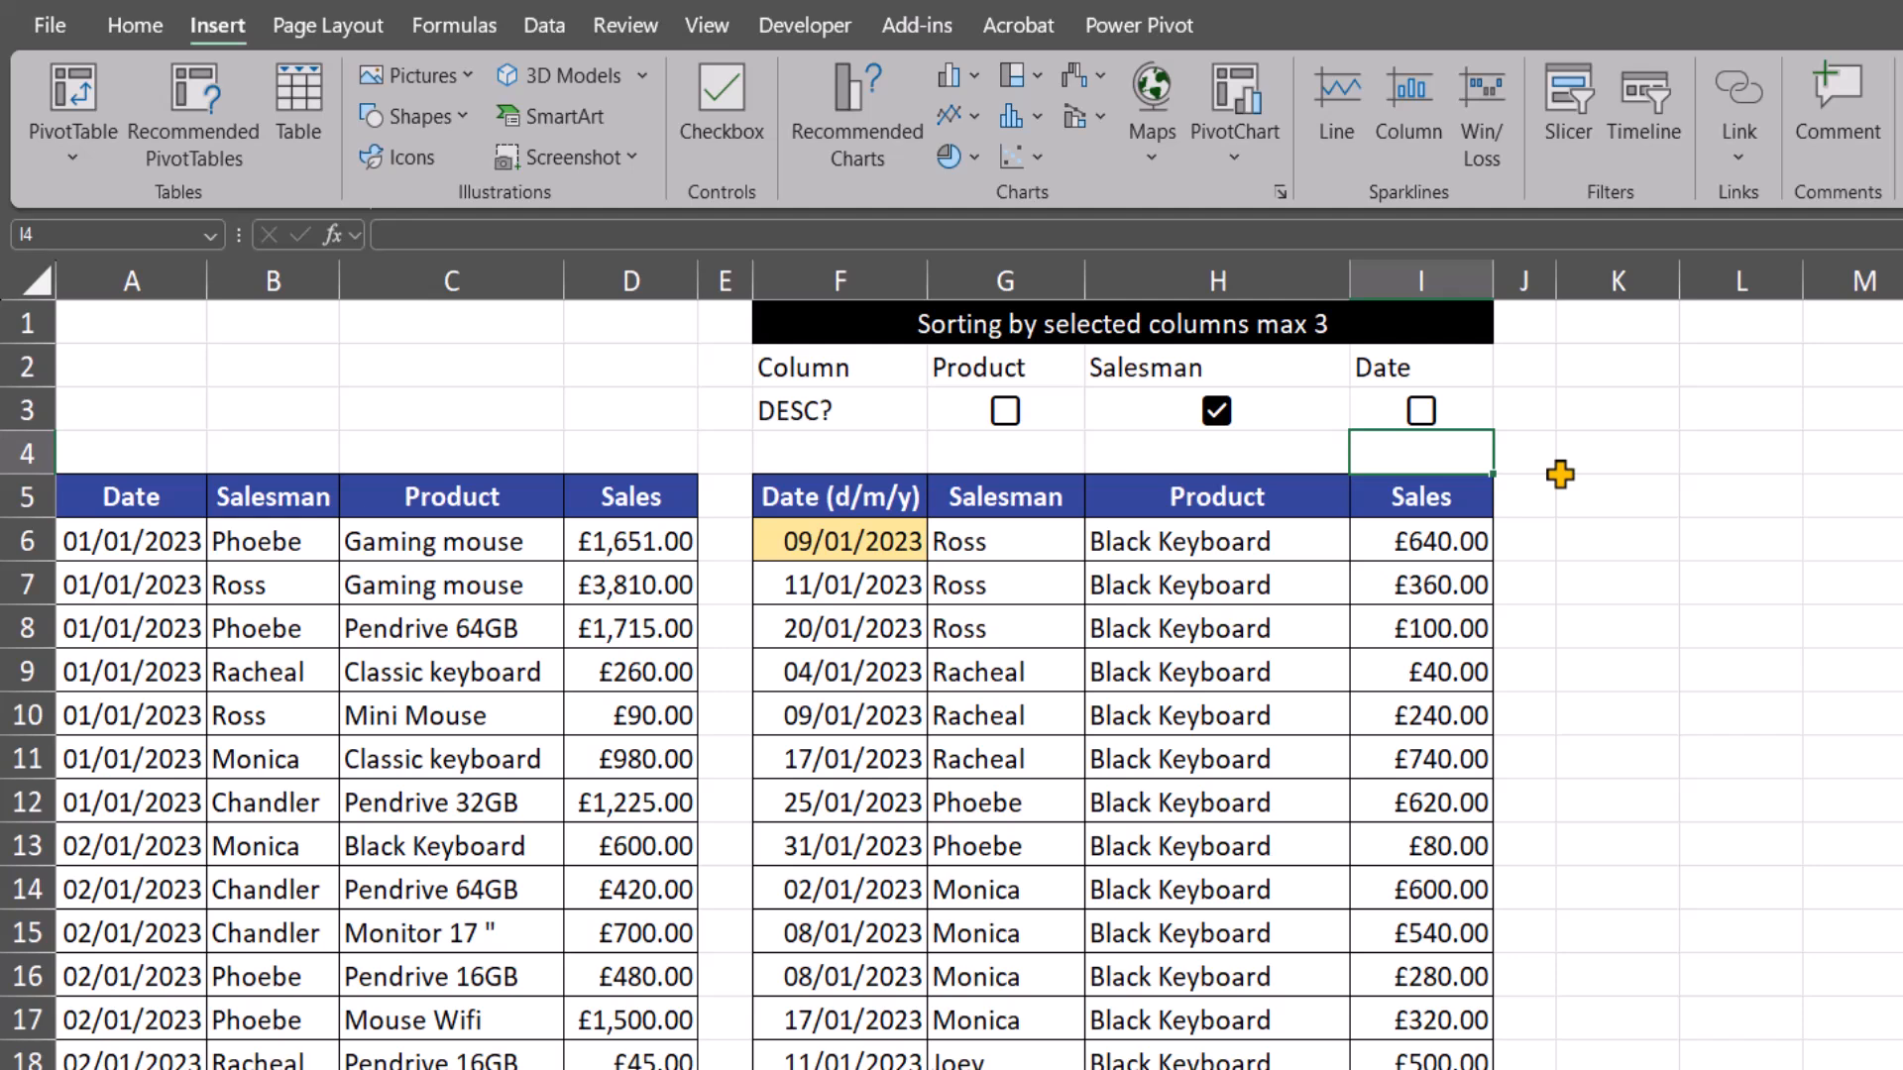
Set the first sort column in cell G2 to Salesman
{"action": "left_click", "coordinate": [1002, 367]}
{"action": "left_click", "coordinate": [1096, 374]}
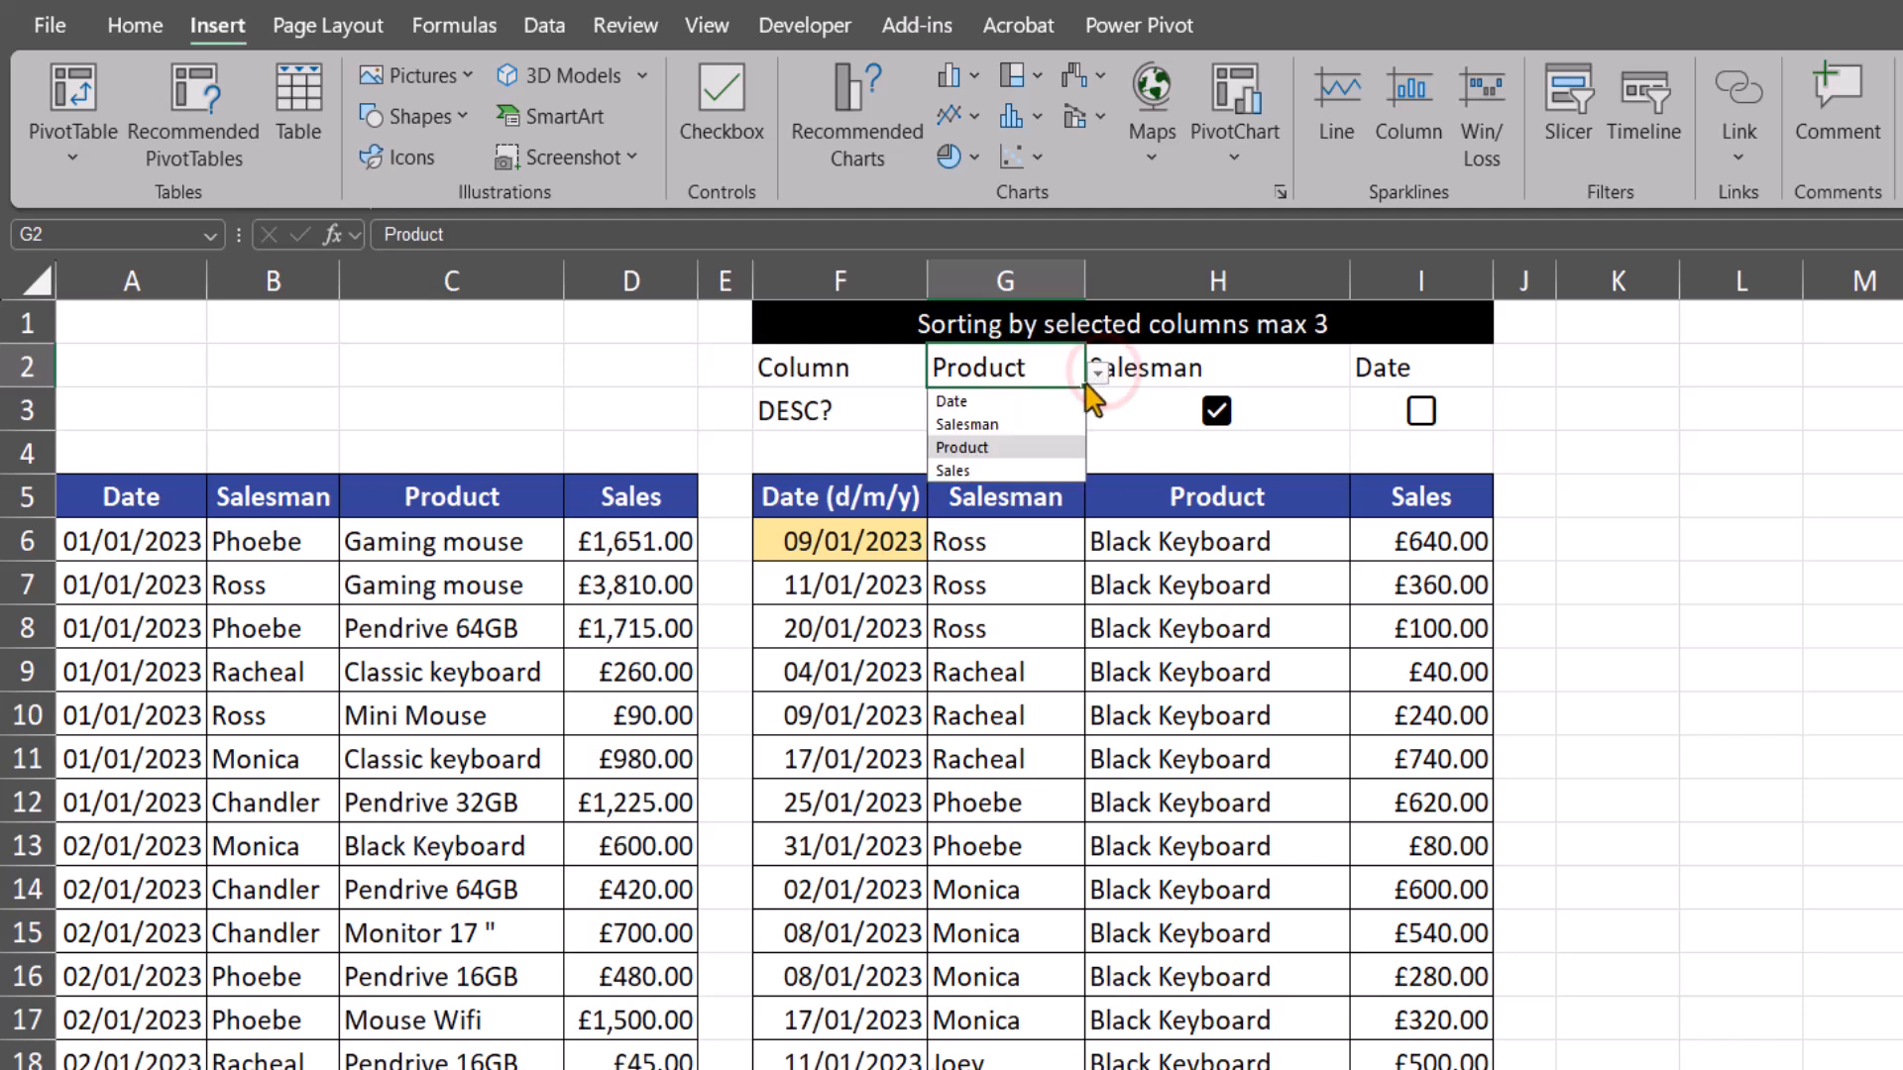
{"action": "left_click", "coordinate": [1061, 425]}
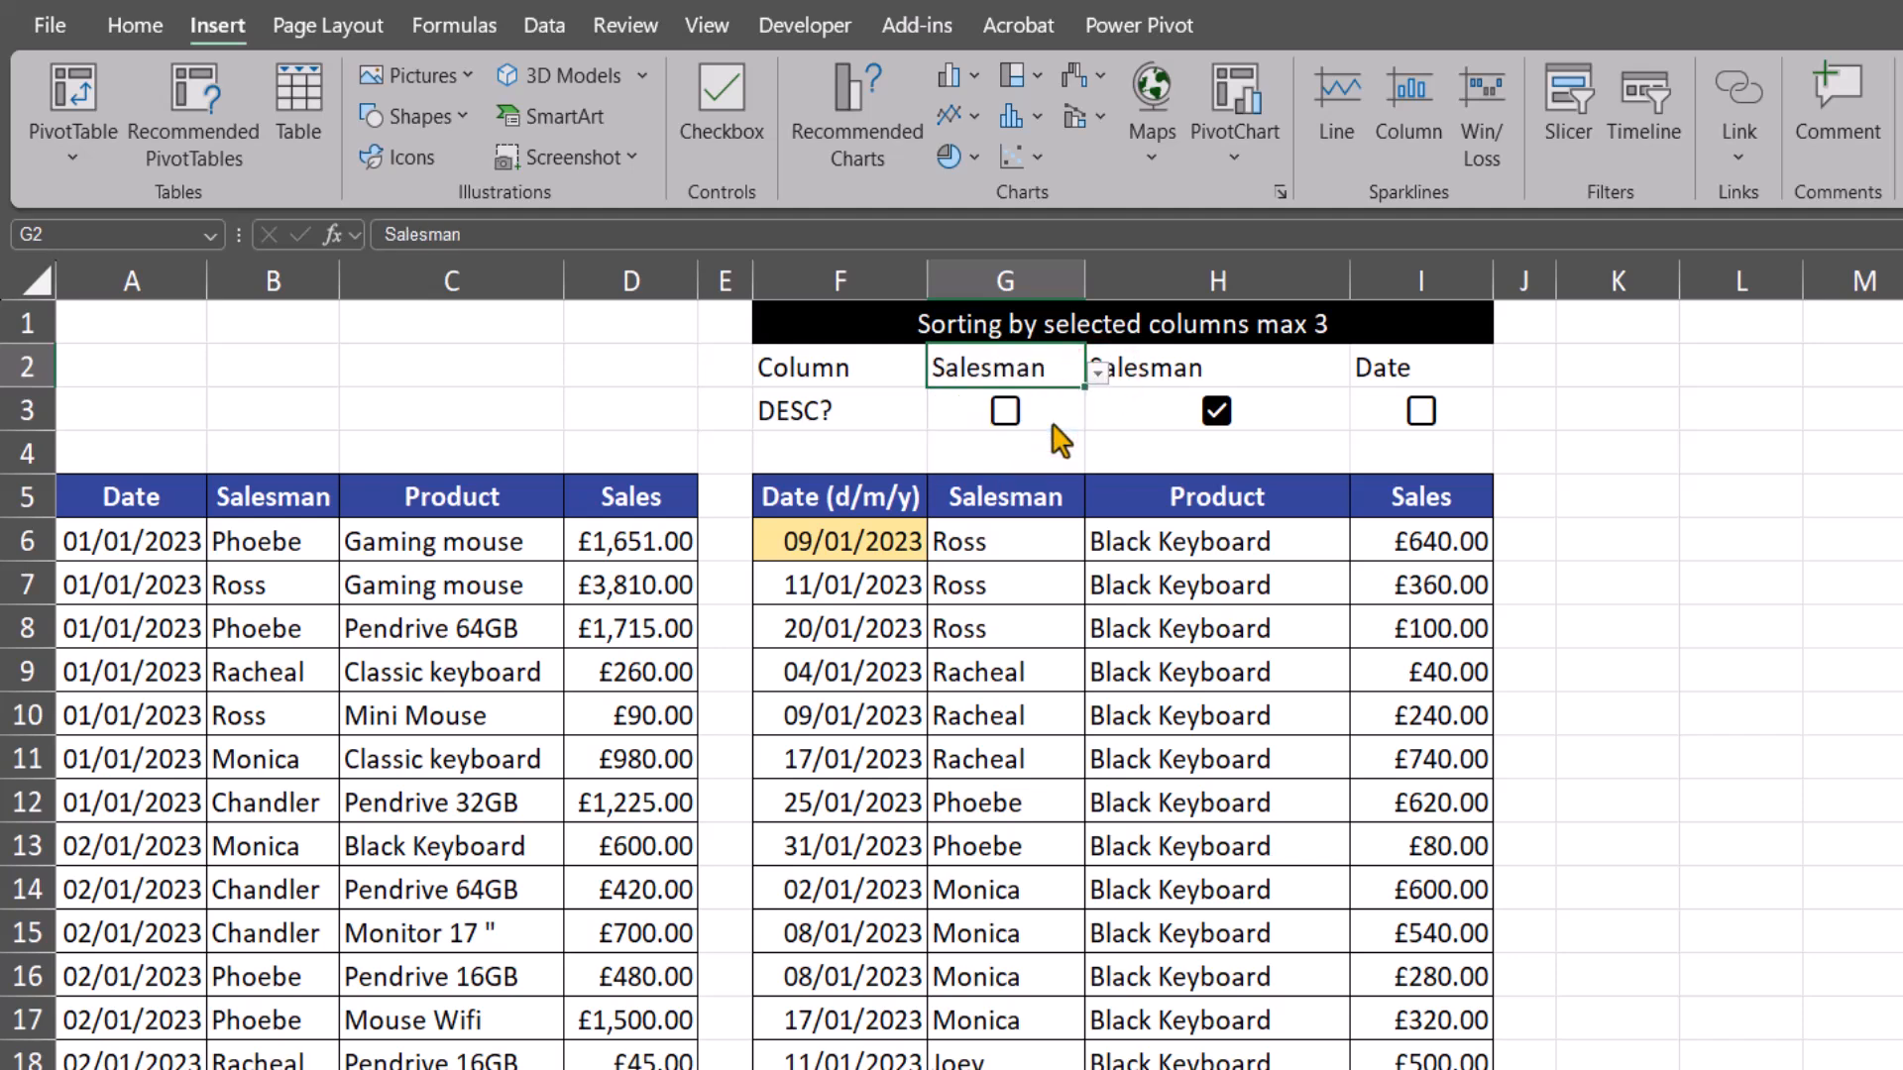
{"action": "left_click", "coordinate": [1103, 454]}
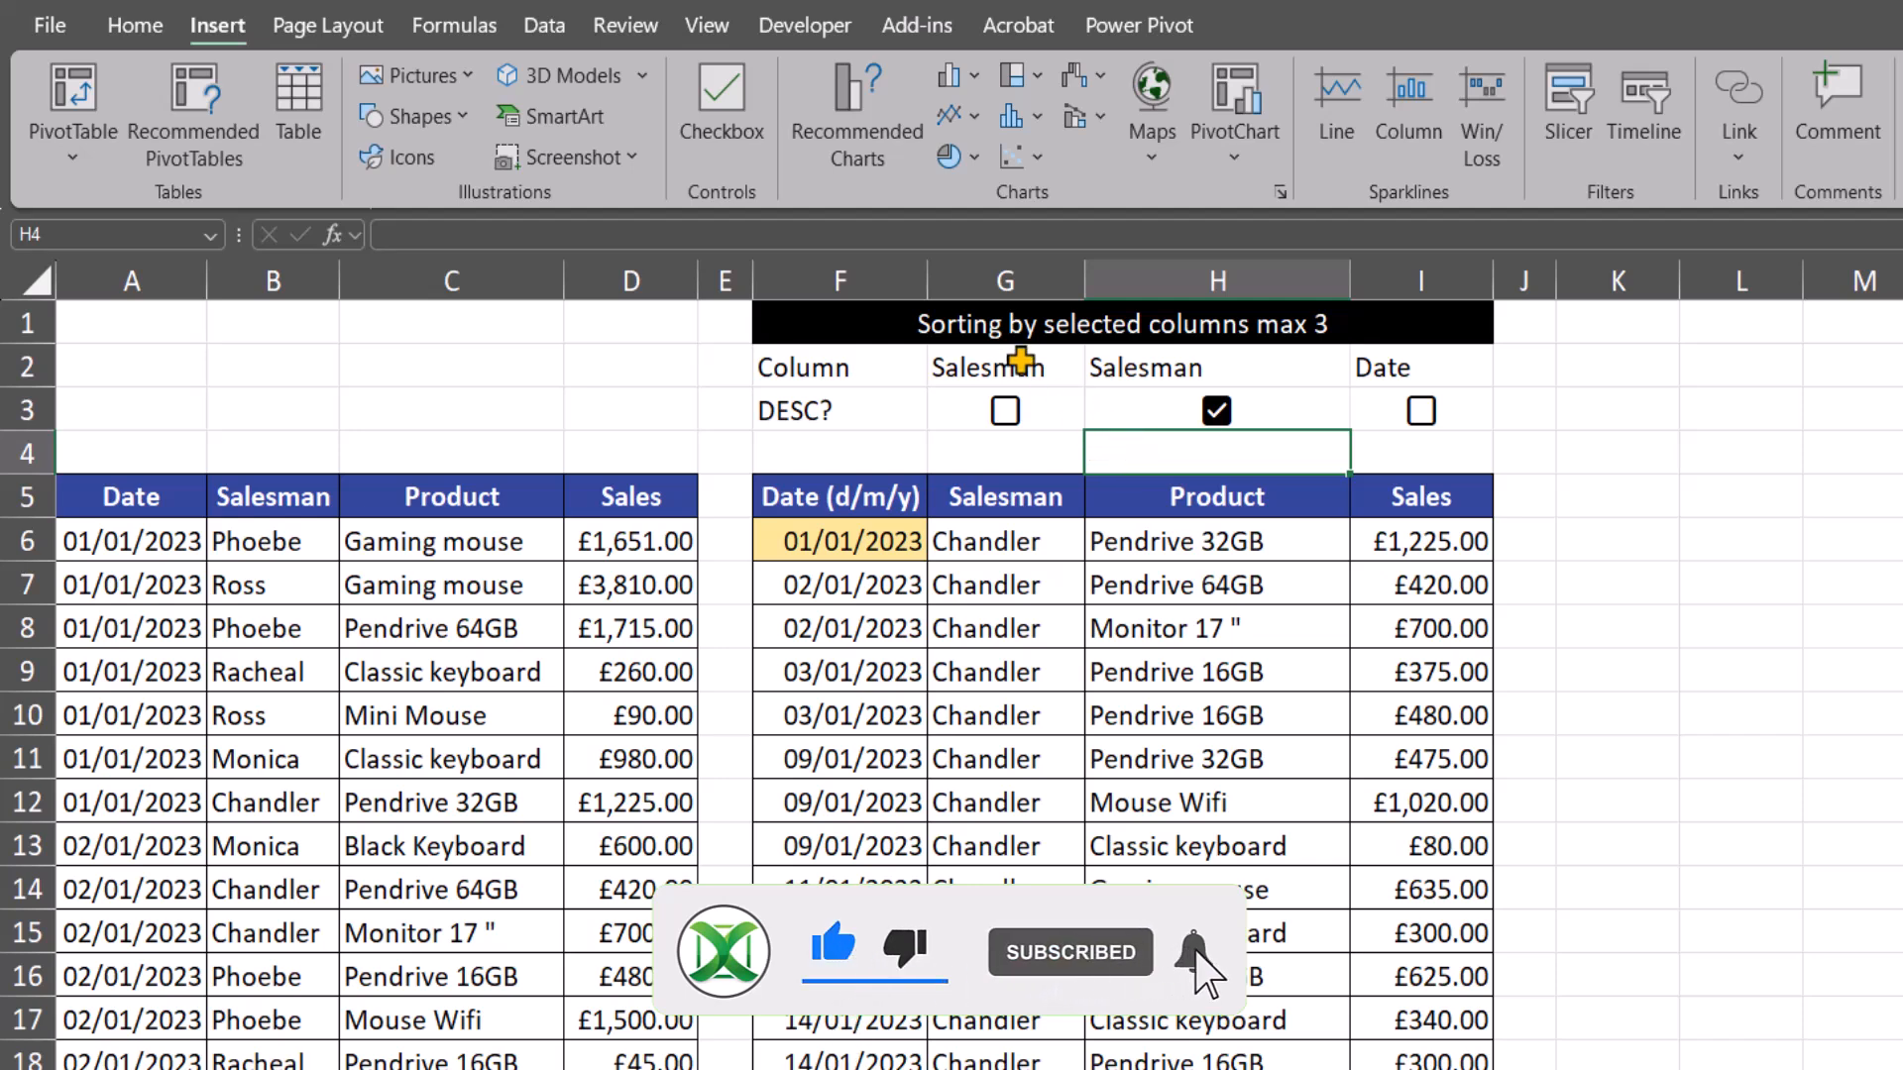
Inspect the first two sort levels and their descending checkboxes in G2:H3
{"action": "left_click", "coordinate": [1024, 361]}
{"action": "left_click", "coordinate": [1170, 364]}
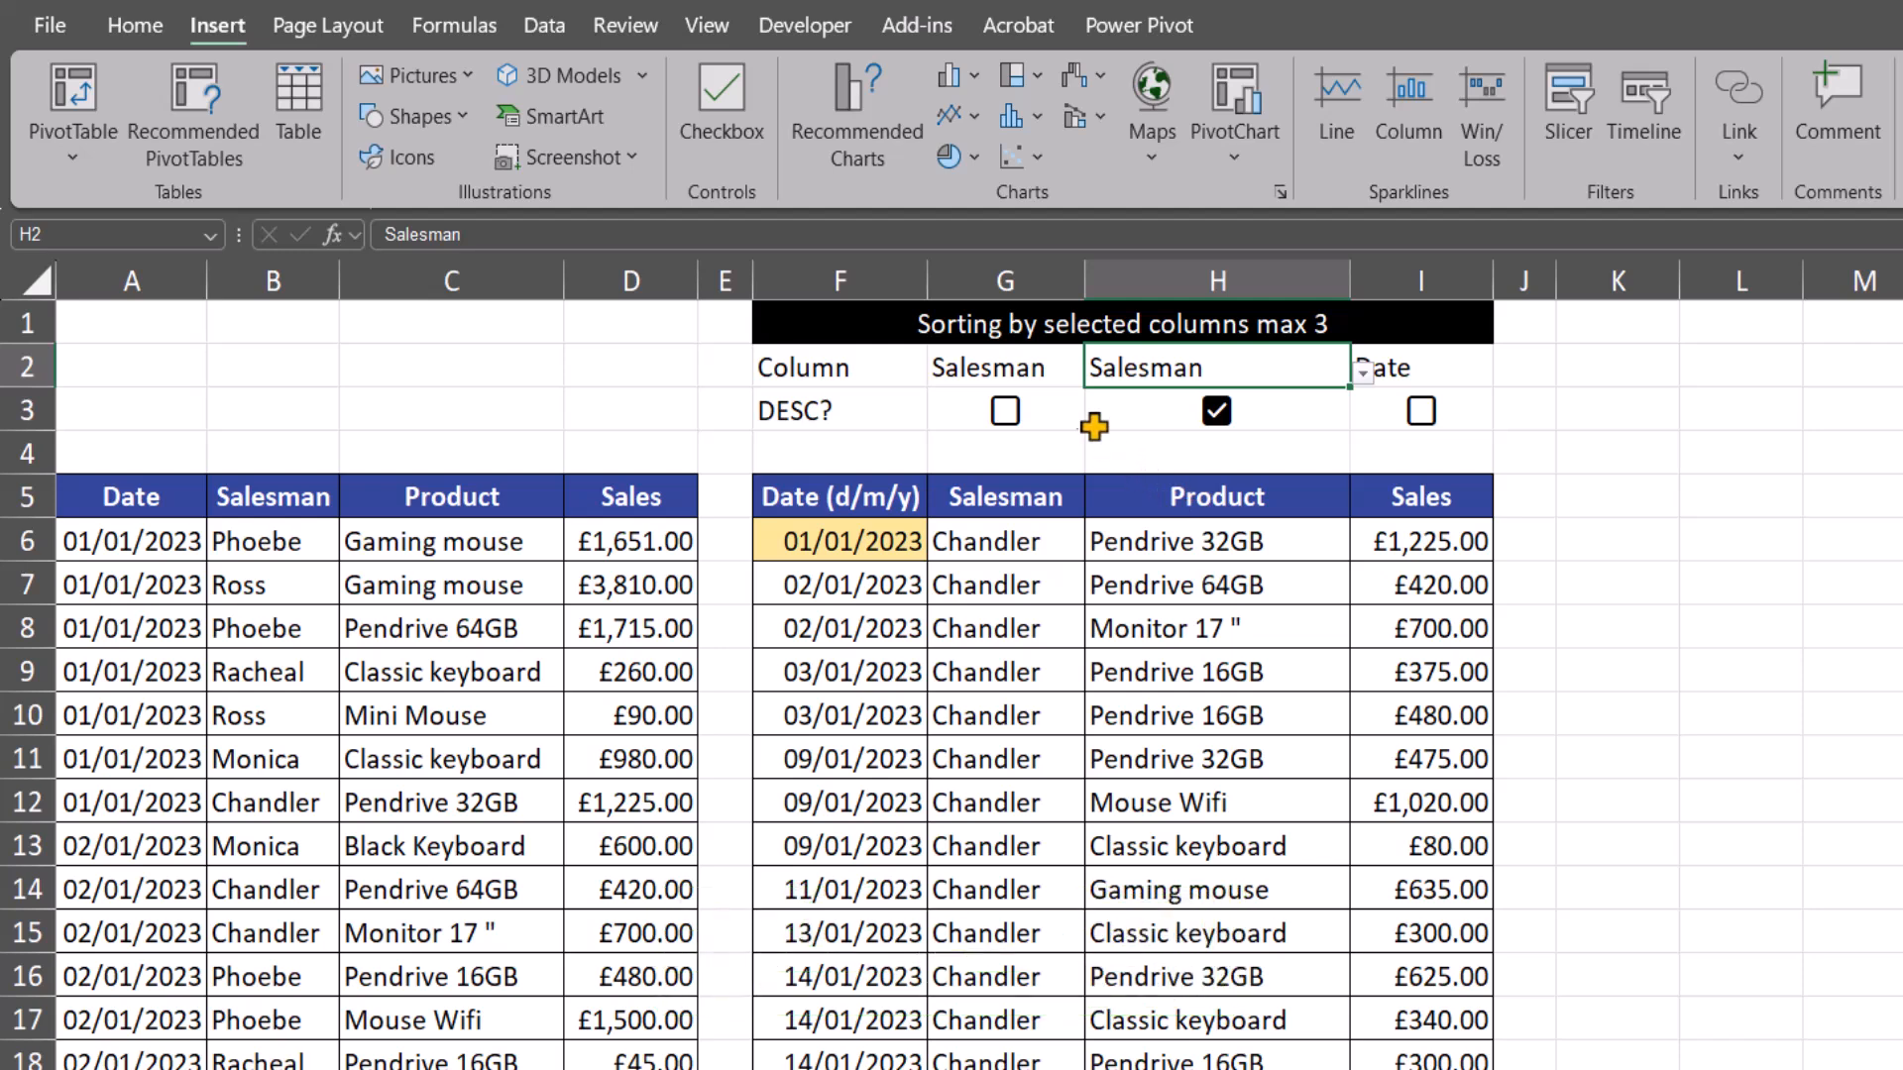
{"action": "left_click", "coordinate": [1052, 359]}
{"action": "left_click_drag", "start_coordinate": [1053, 359], "coordinate": [1048, 407]}
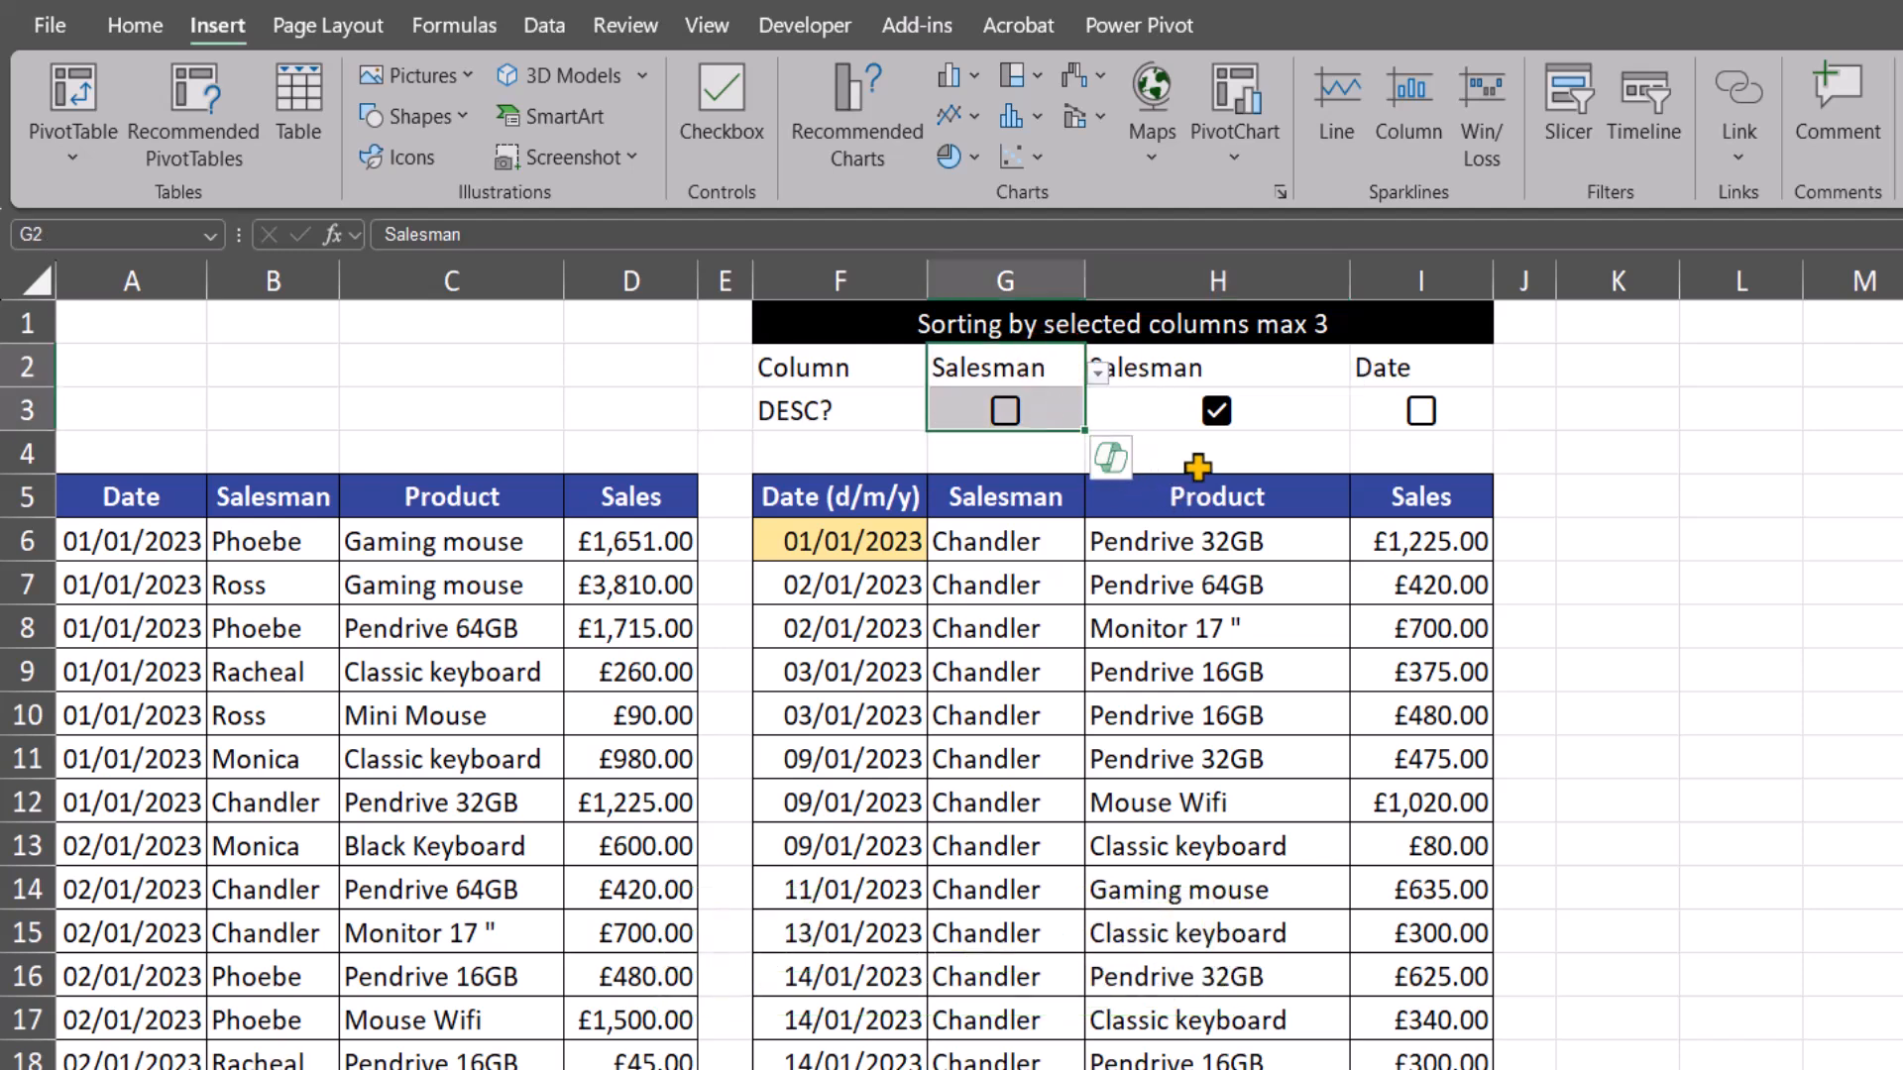
{"action": "left_click", "coordinate": [1052, 409]}
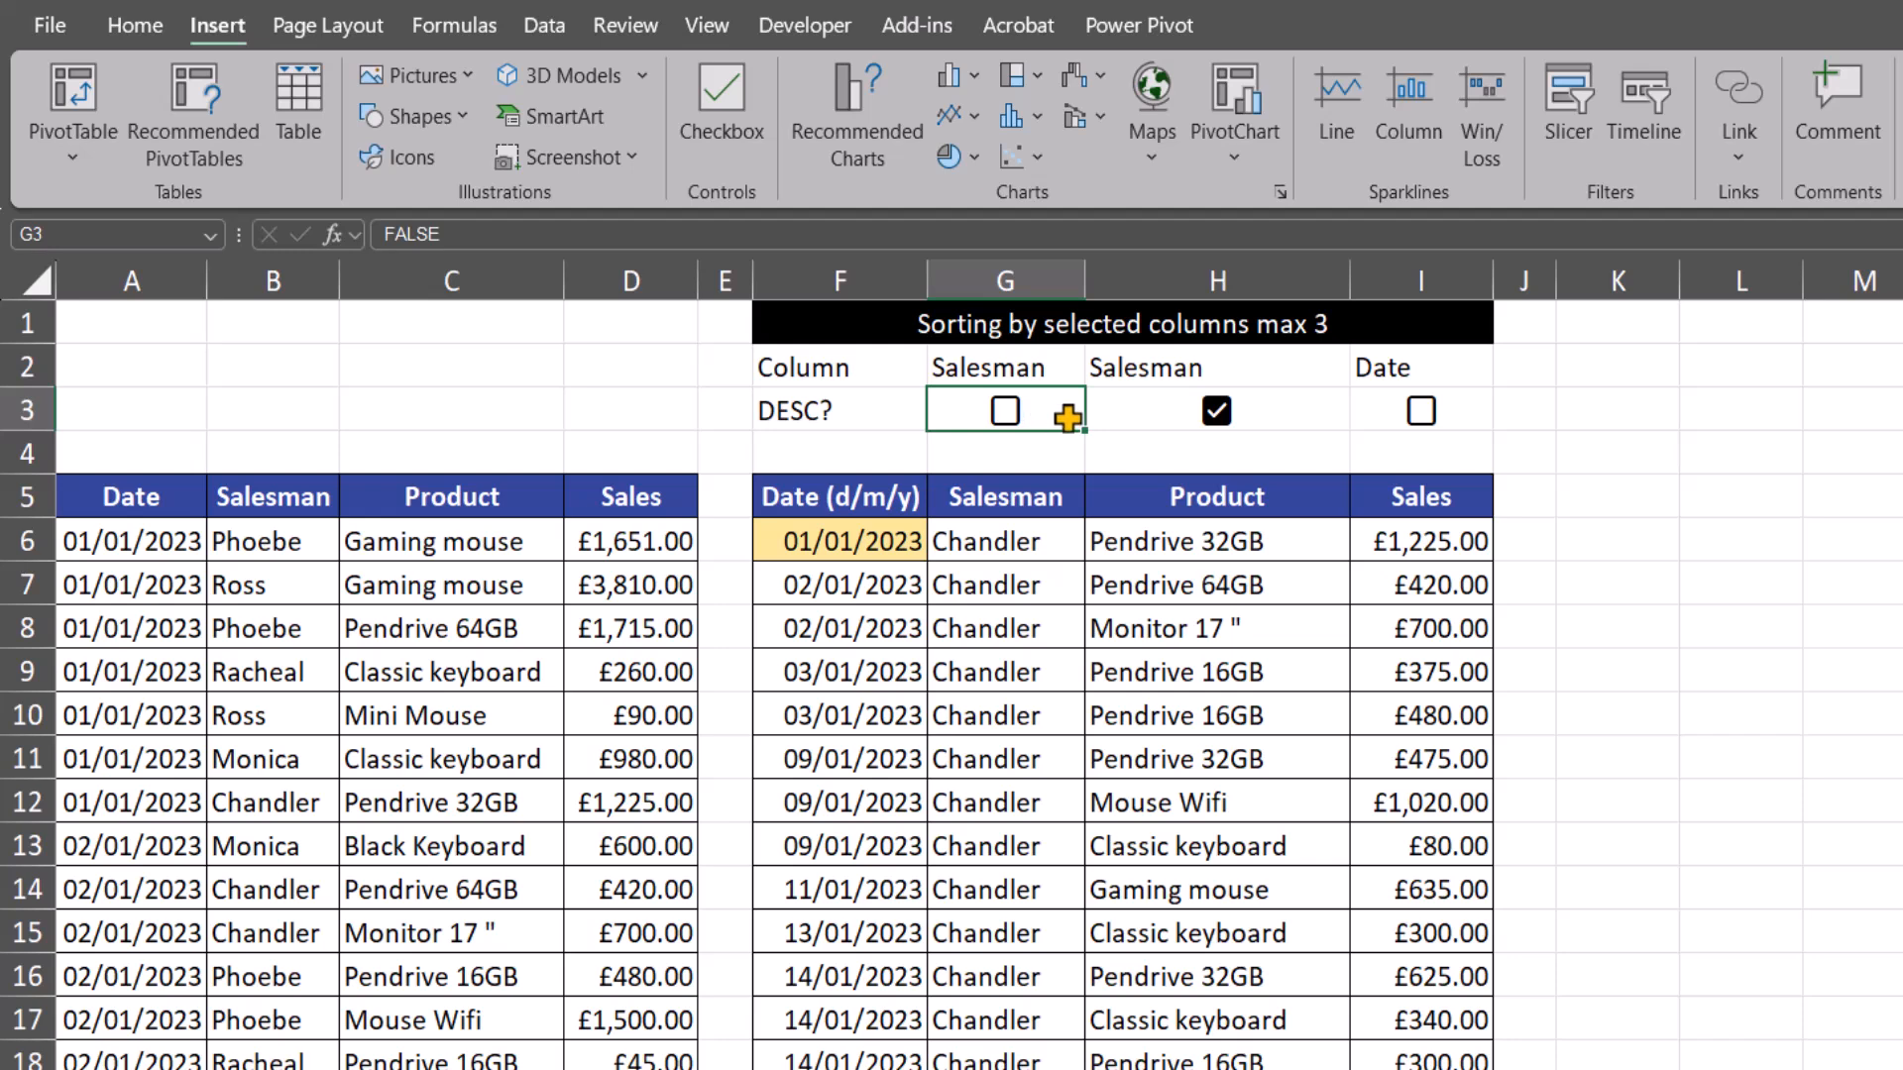
{"action": "left_click", "coordinate": [1239, 372]}
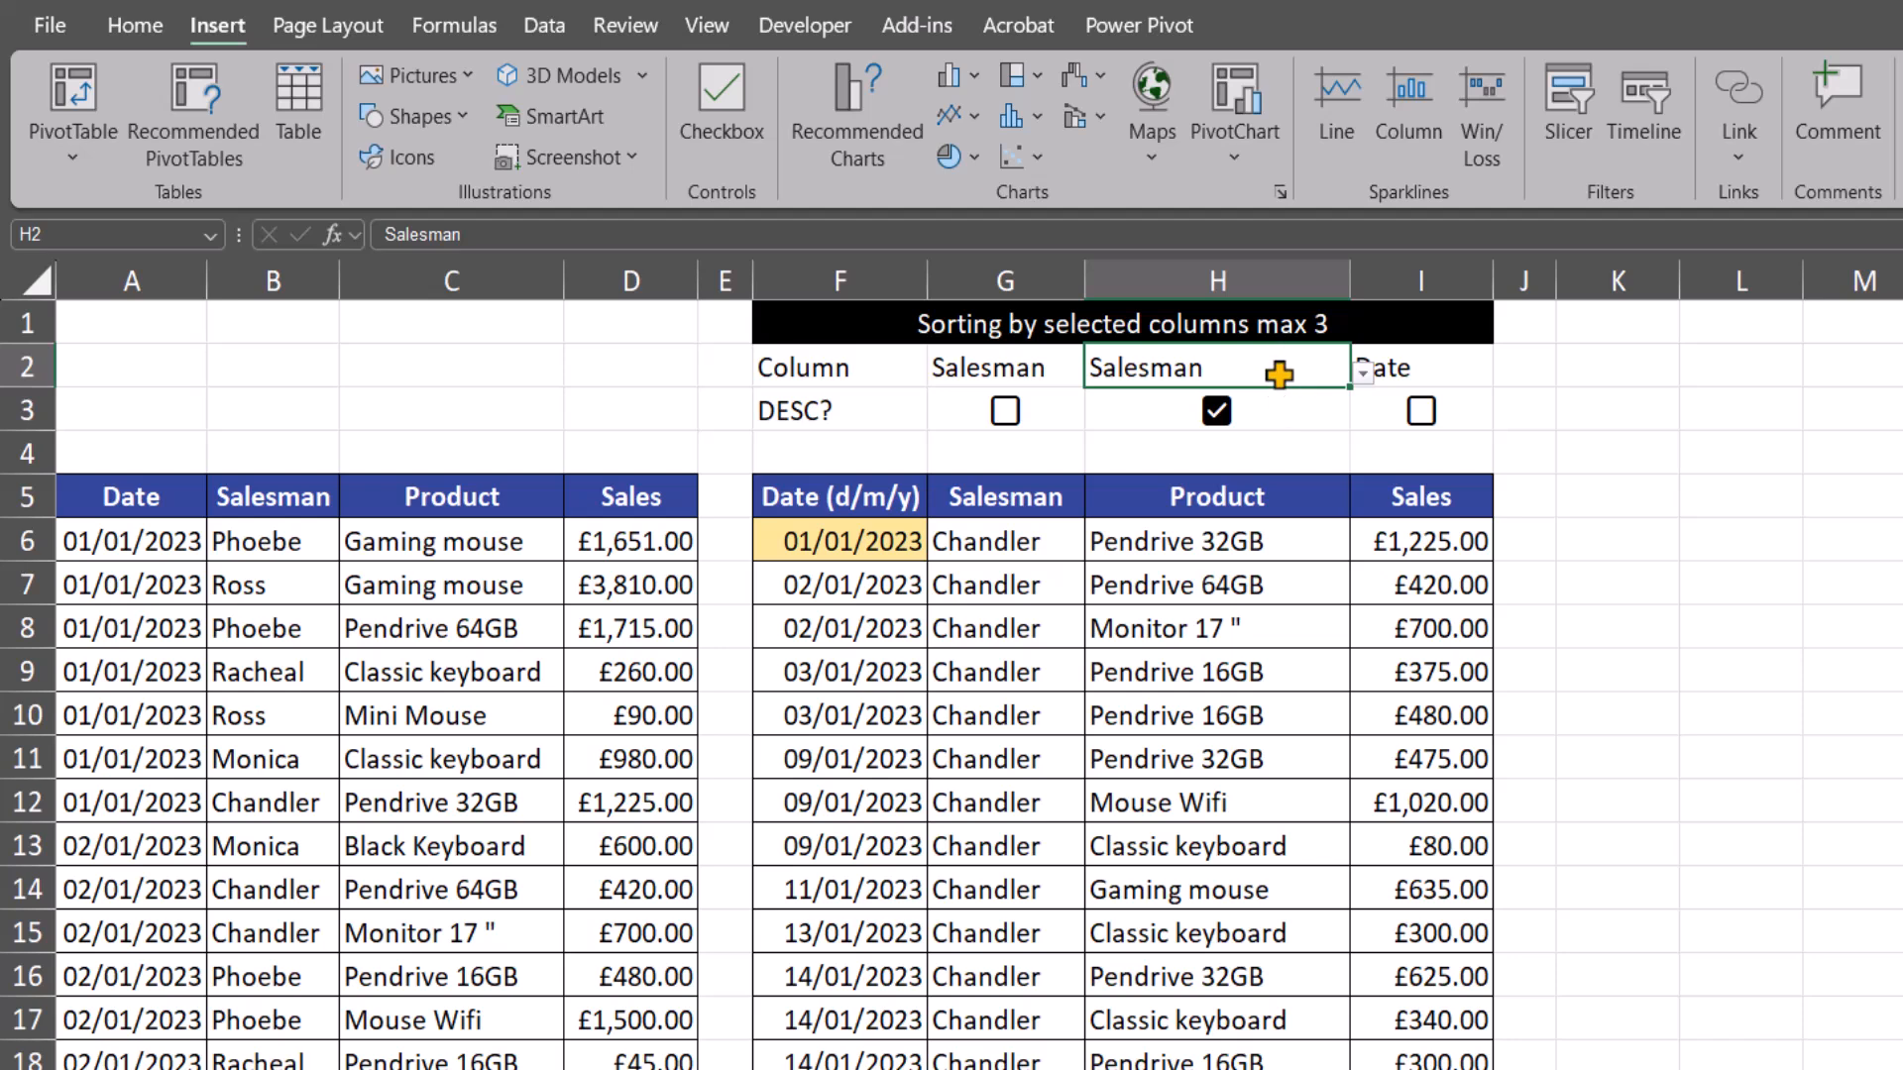
{"action": "left_click", "coordinate": [1280, 407]}
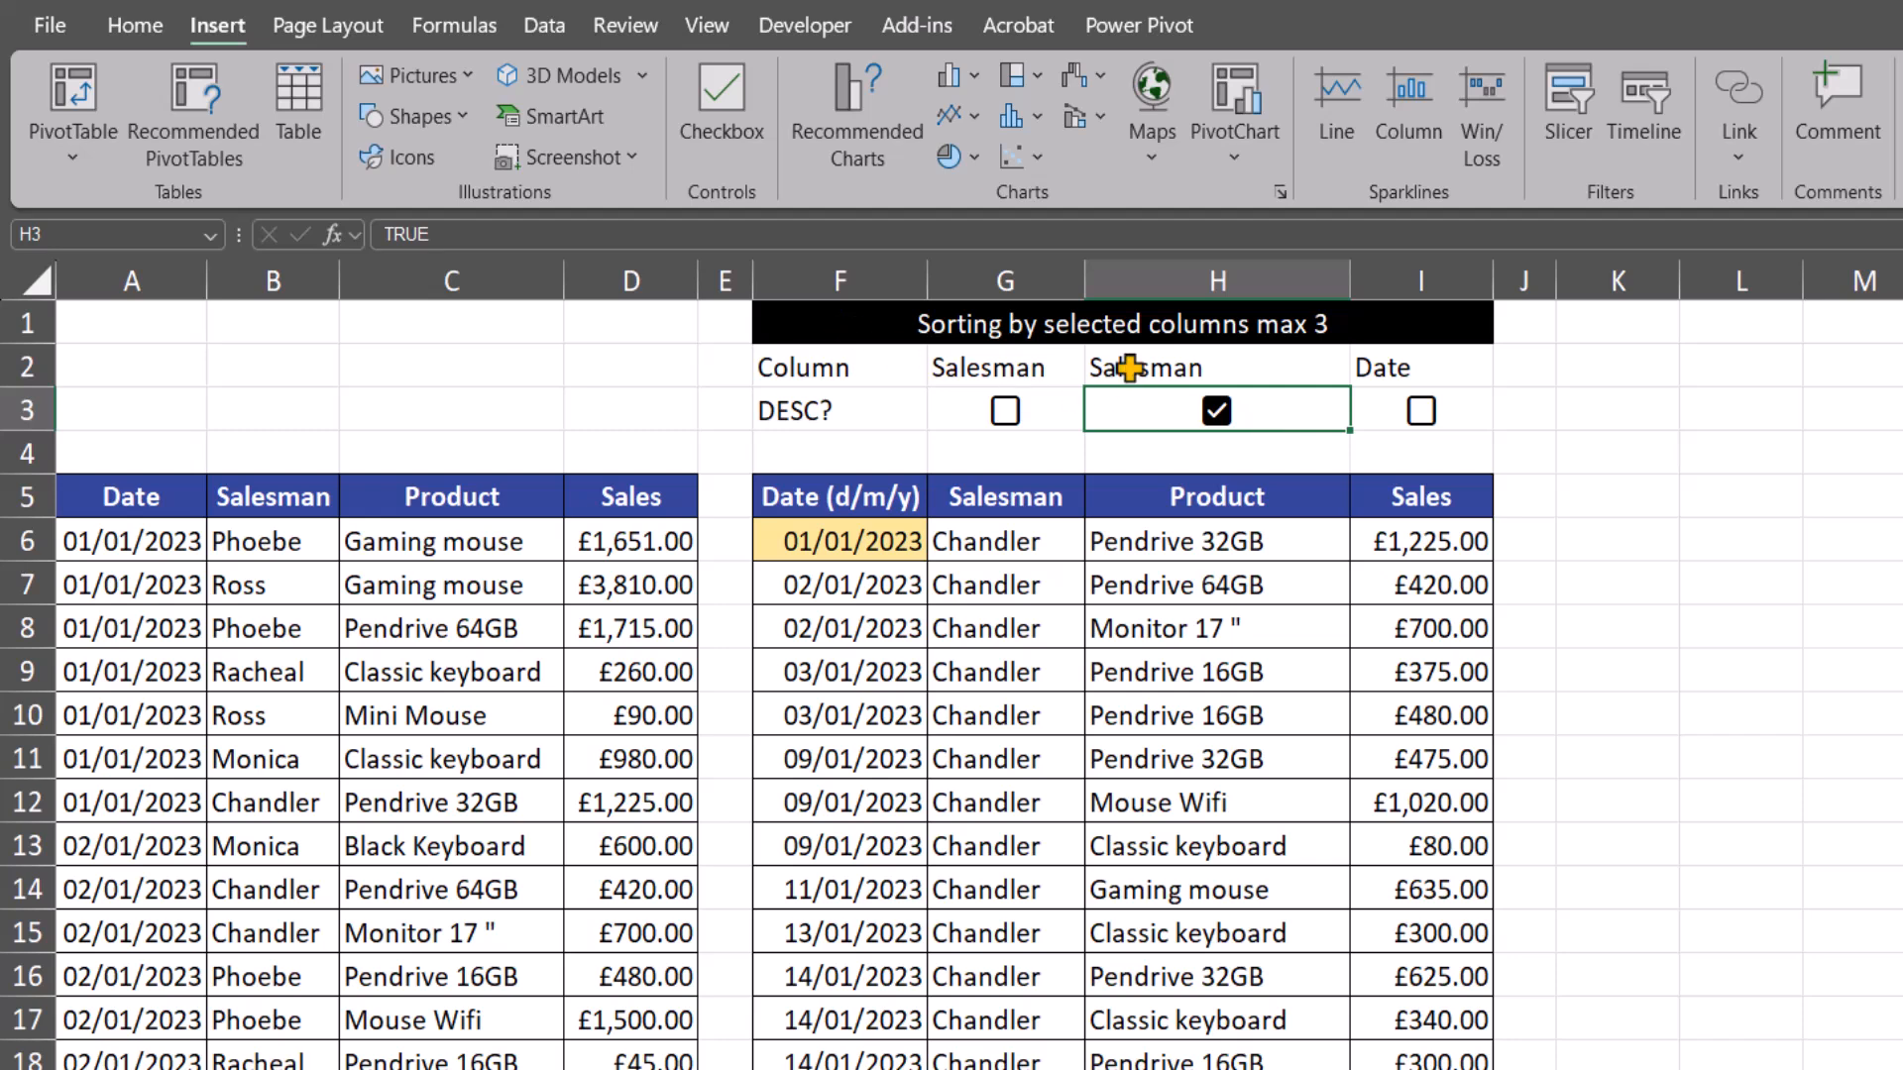
{"action": "left_click_drag", "start_coordinate": [1052, 371], "coordinate": [1007, 421]}
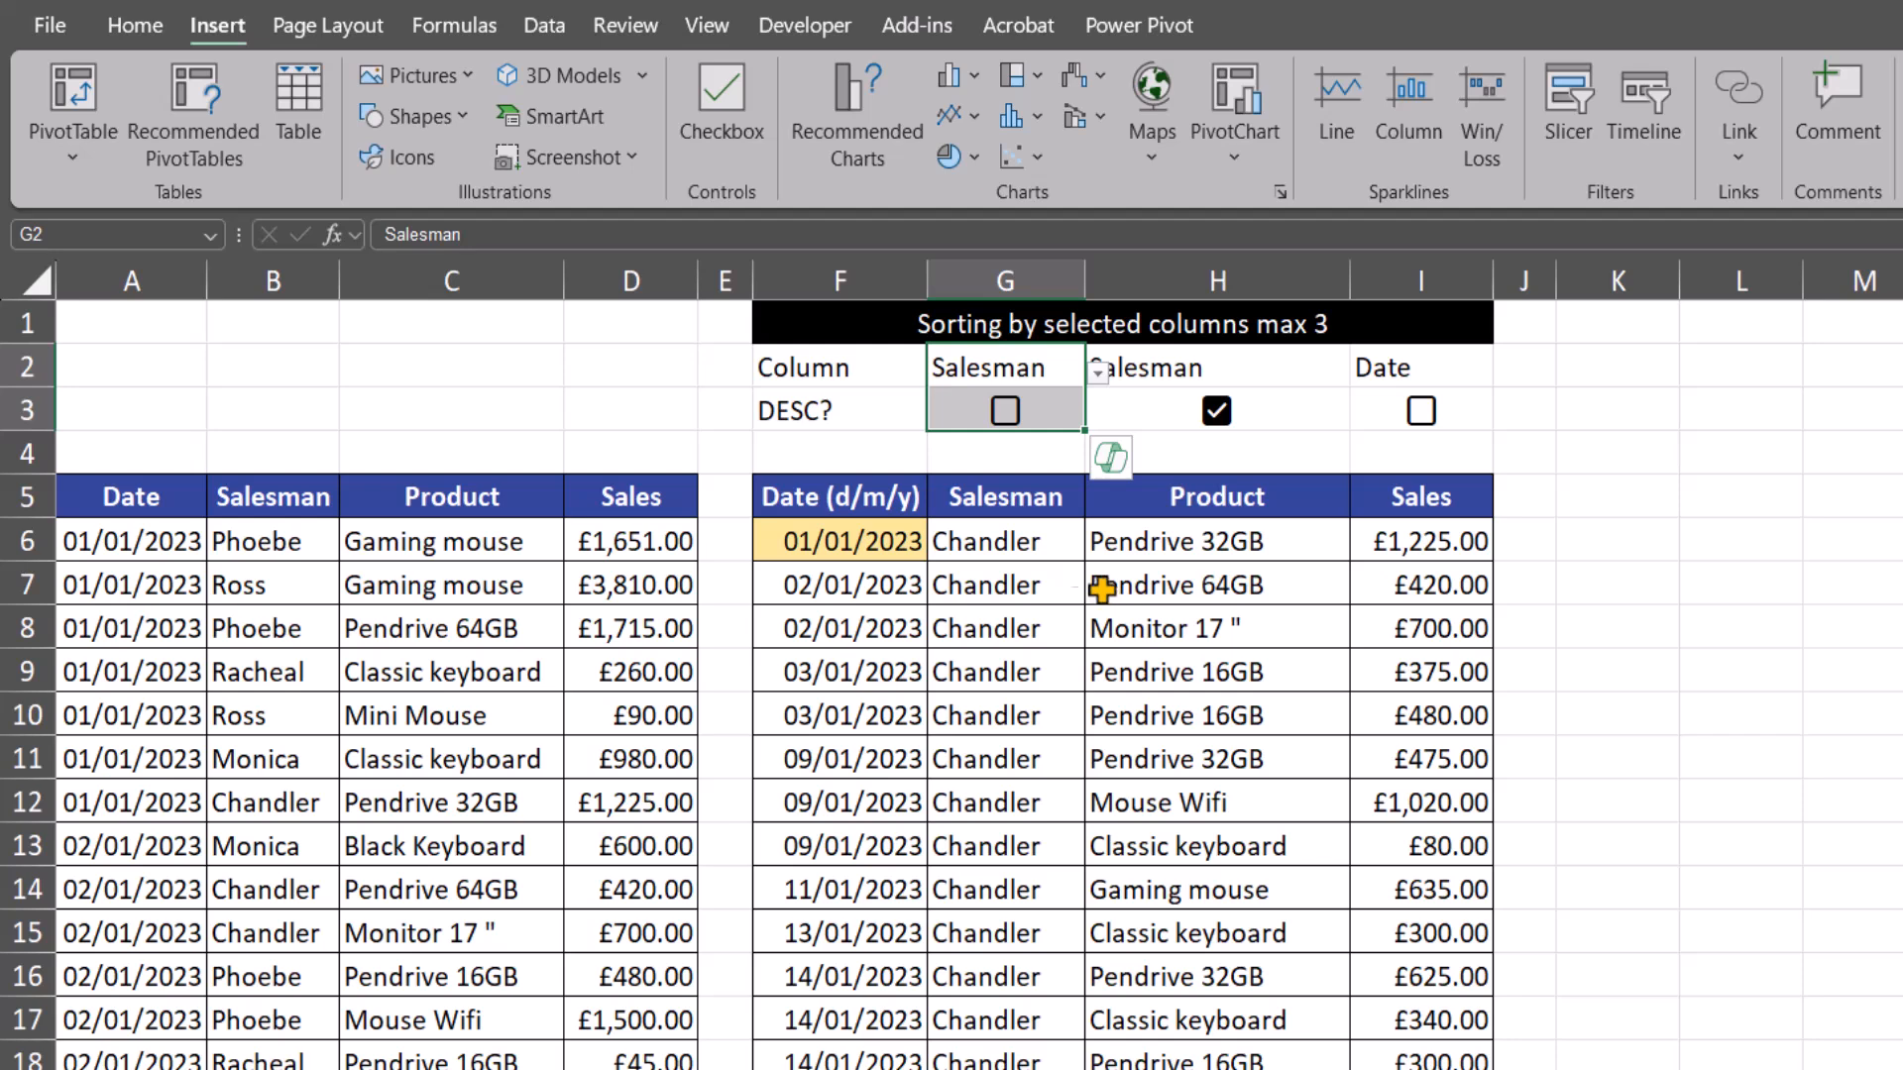
Turn on the descending checkbox in G3 and turn off the one in H3
{"action": "left_click", "coordinate": [1035, 421]}
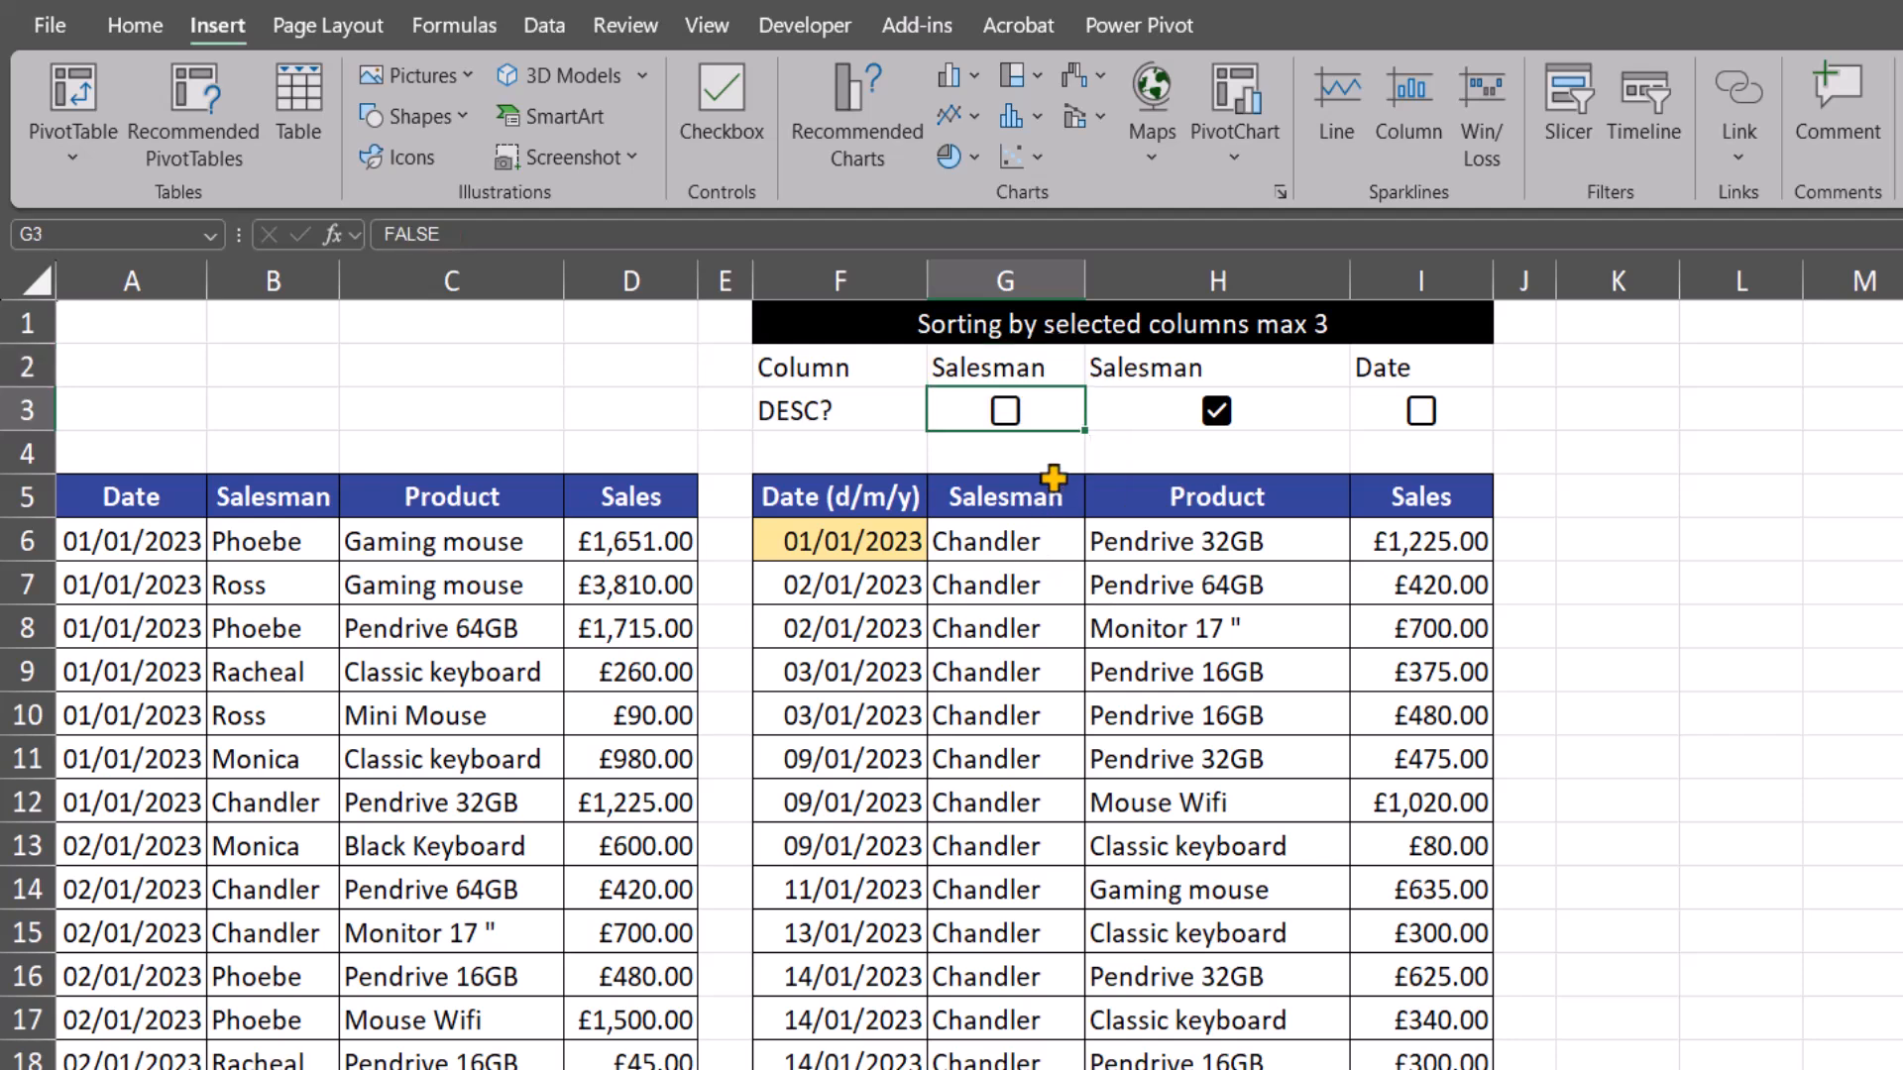
{"action": "left_click", "coordinate": [1007, 416]}
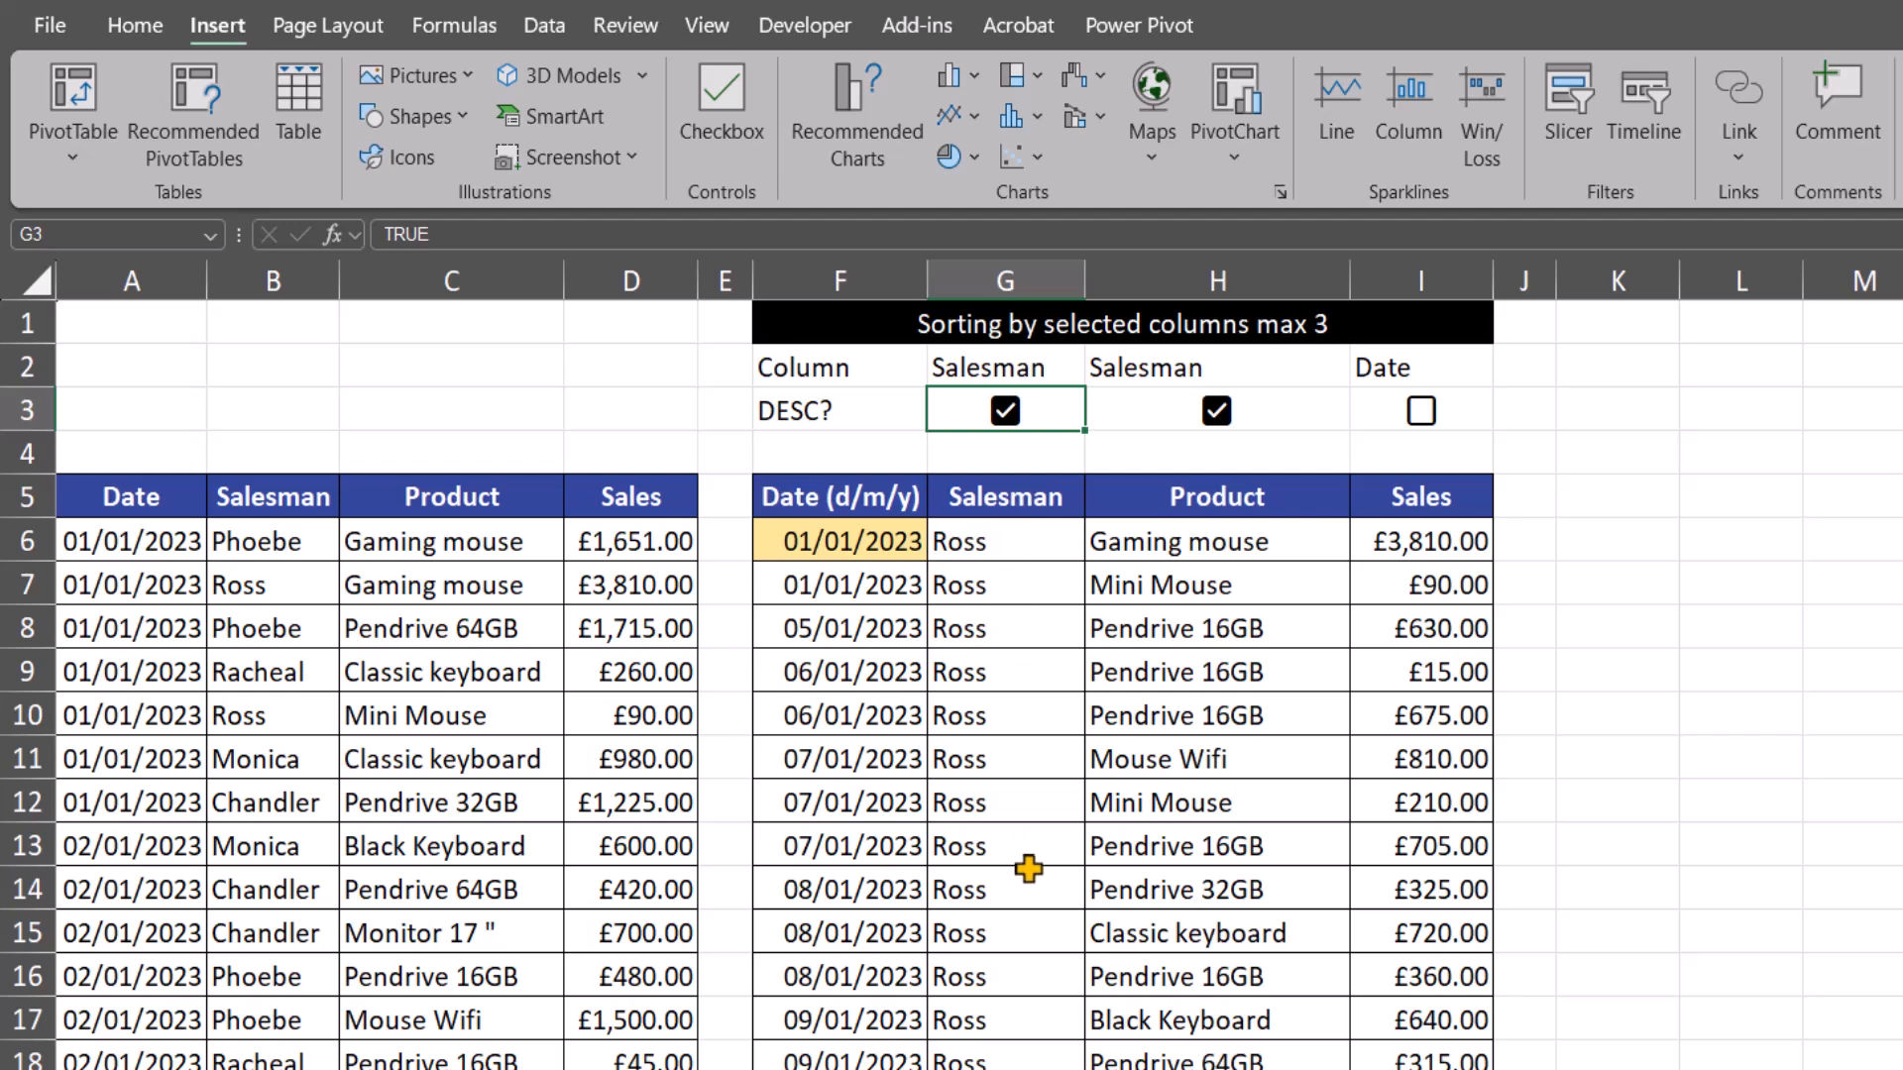
{"action": "left_click", "coordinate": [1219, 412]}
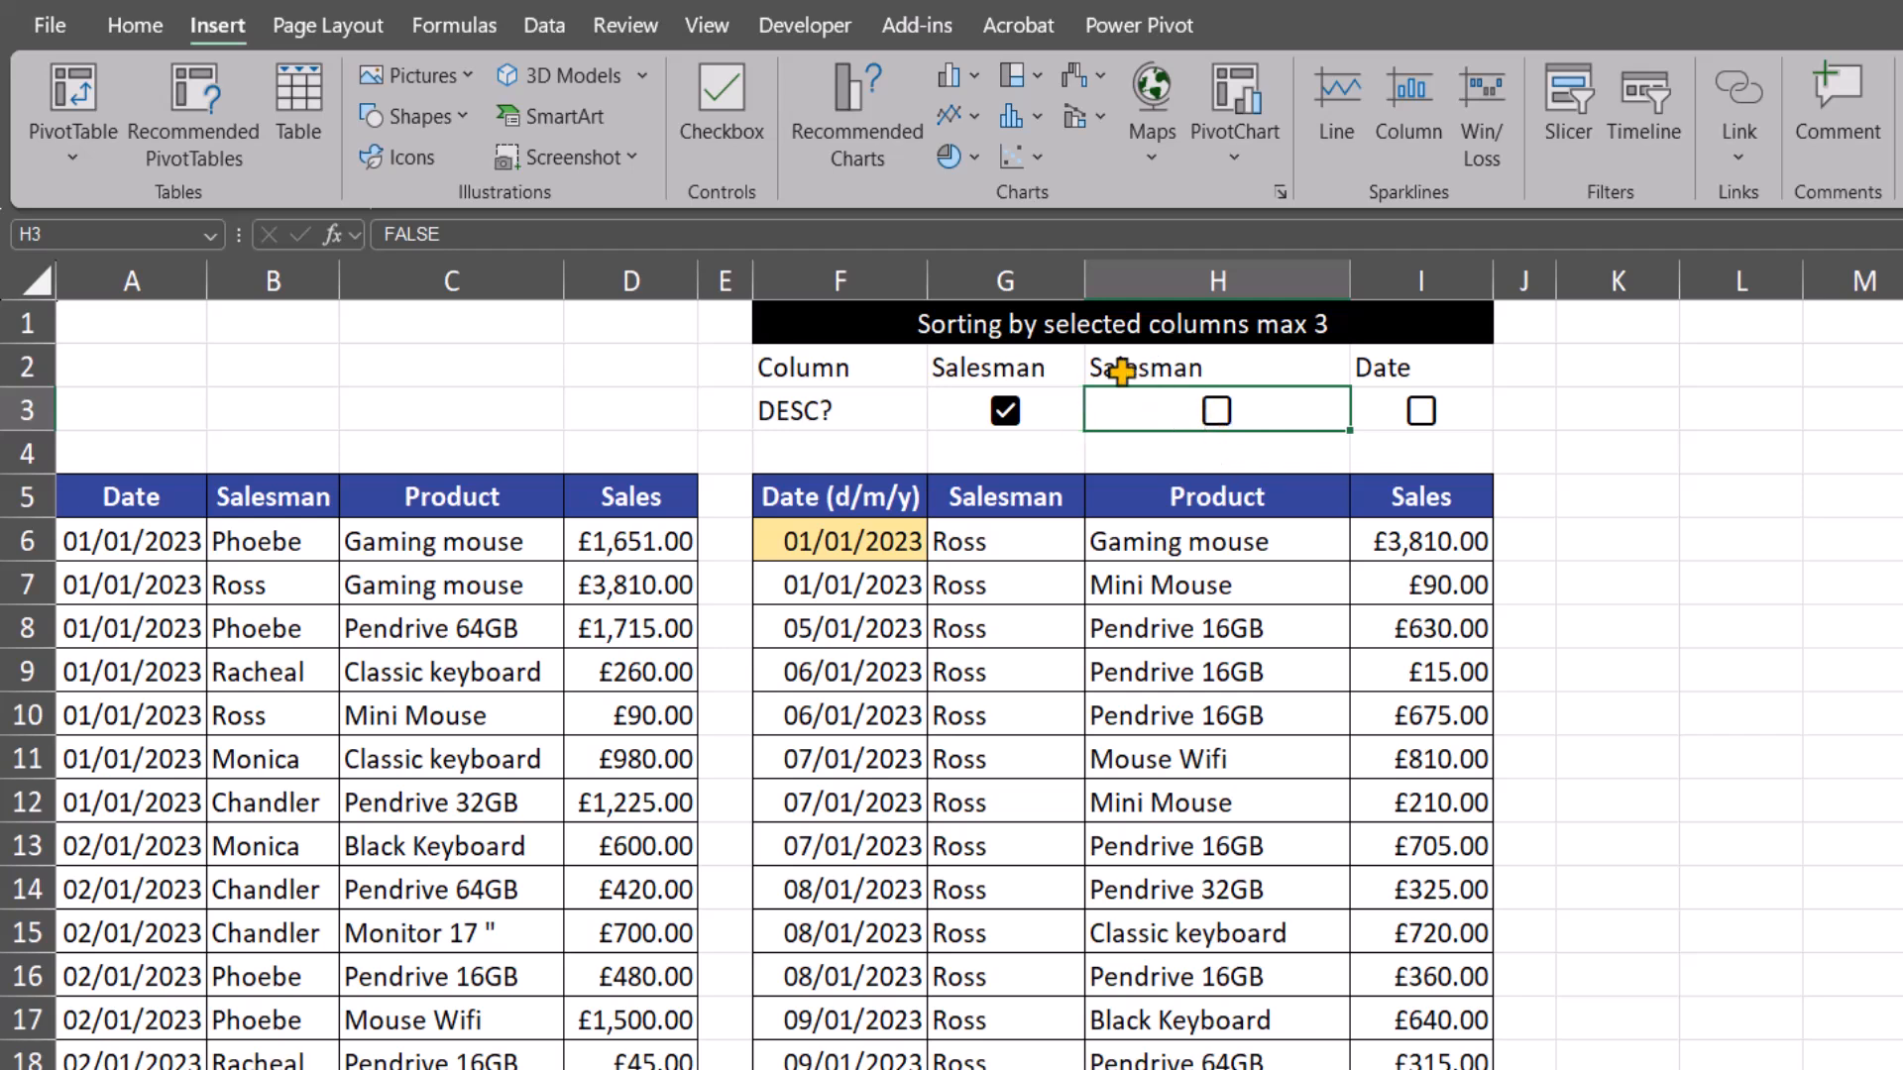
Set the first sort column in cell G2 to Product
{"action": "left_click", "coordinate": [1023, 373]}
{"action": "left_click", "coordinate": [1146, 373]}
{"action": "left_click", "coordinate": [1045, 369]}
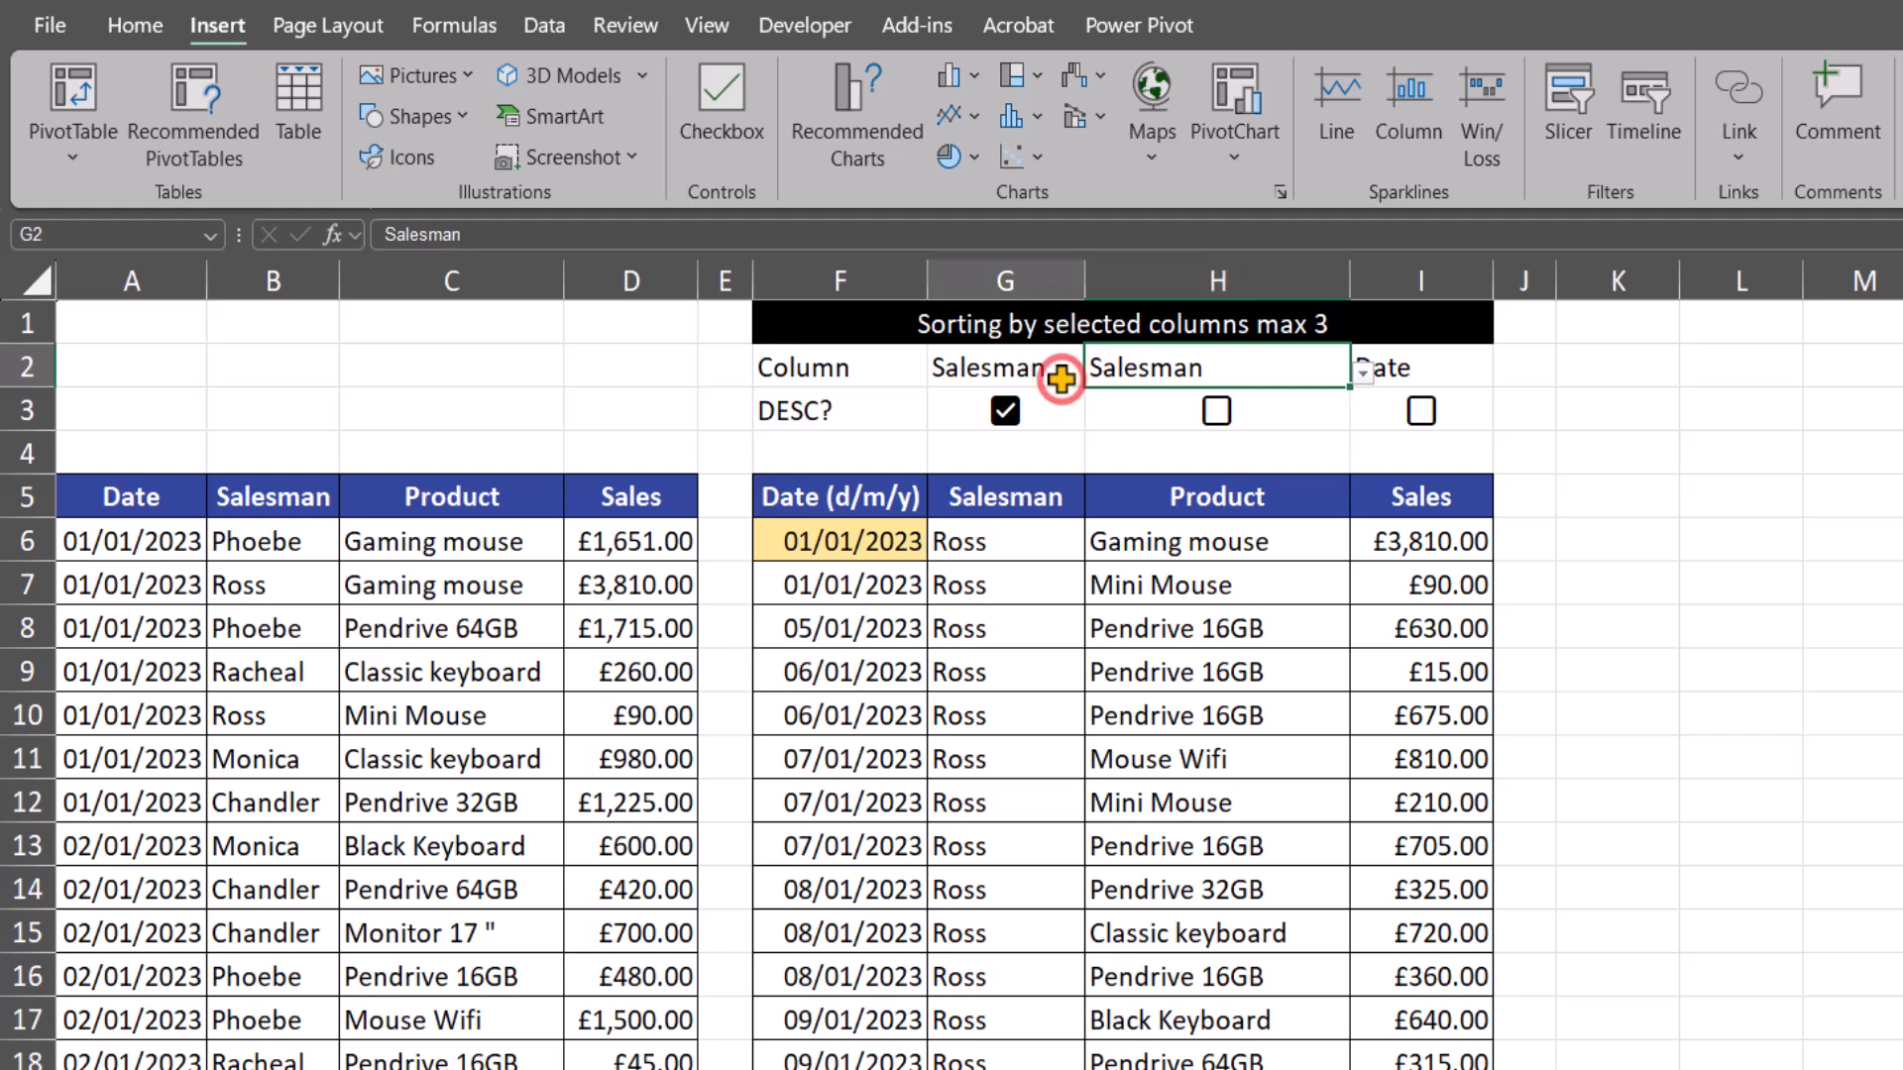
{"action": "left_click", "coordinate": [1096, 375]}
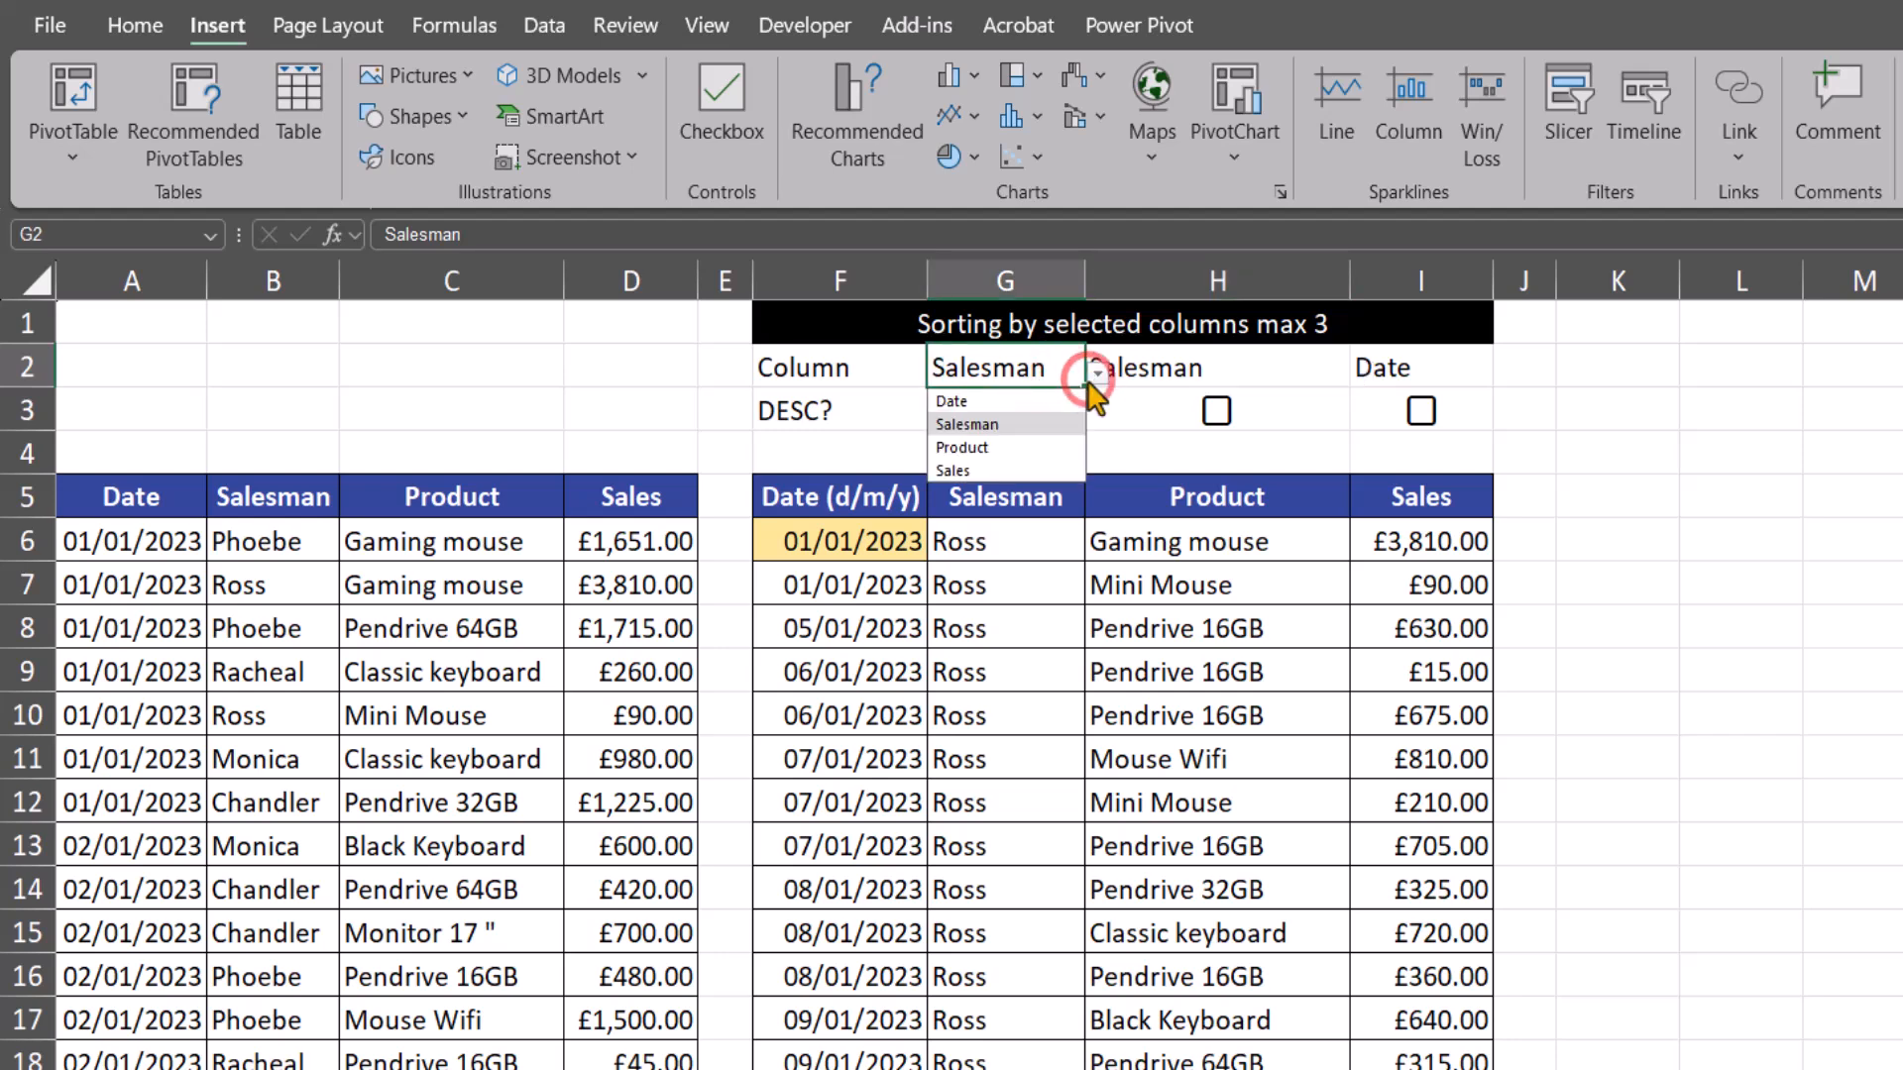
{"action": "left_click", "coordinate": [1025, 448]}
{"action": "left_click", "coordinate": [1091, 462]}
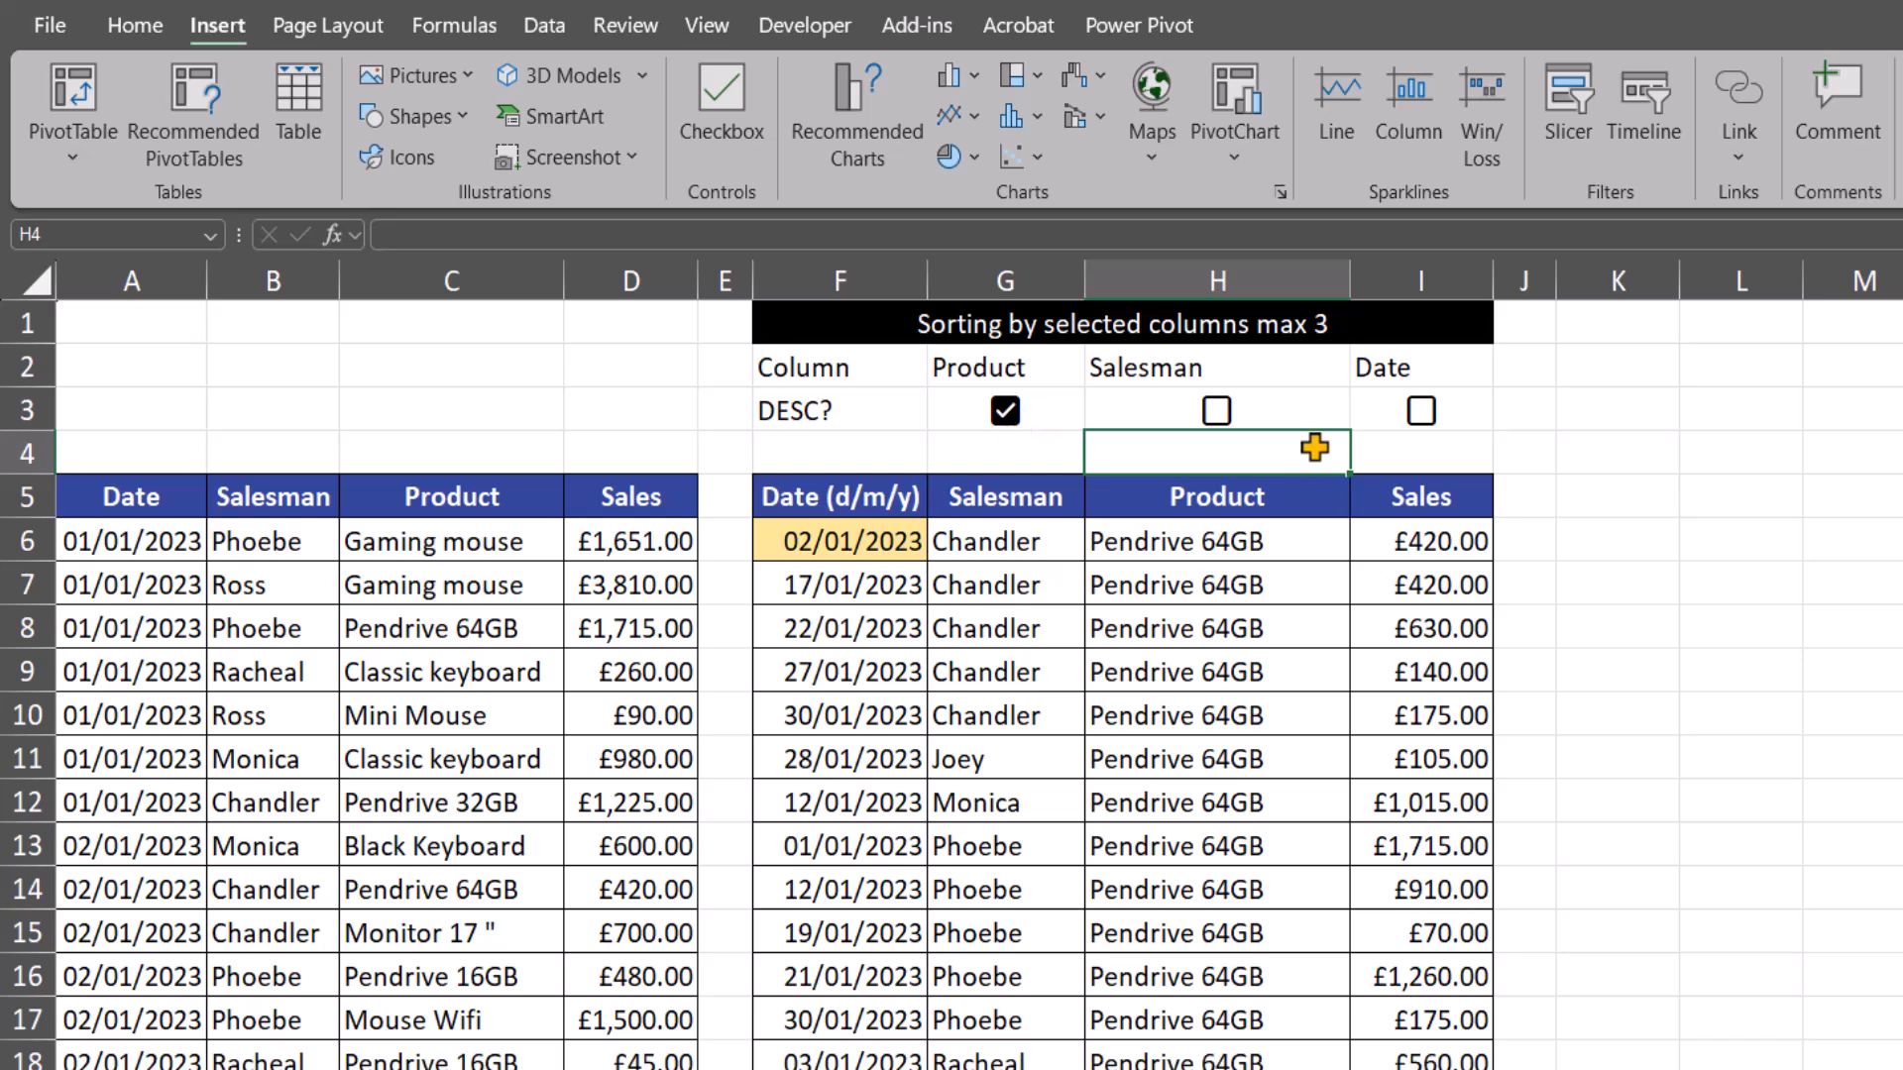
Insert in-cell checkboxes into the range G4:I4 and delete them again
{"action": "left_click", "coordinate": [1026, 468]}
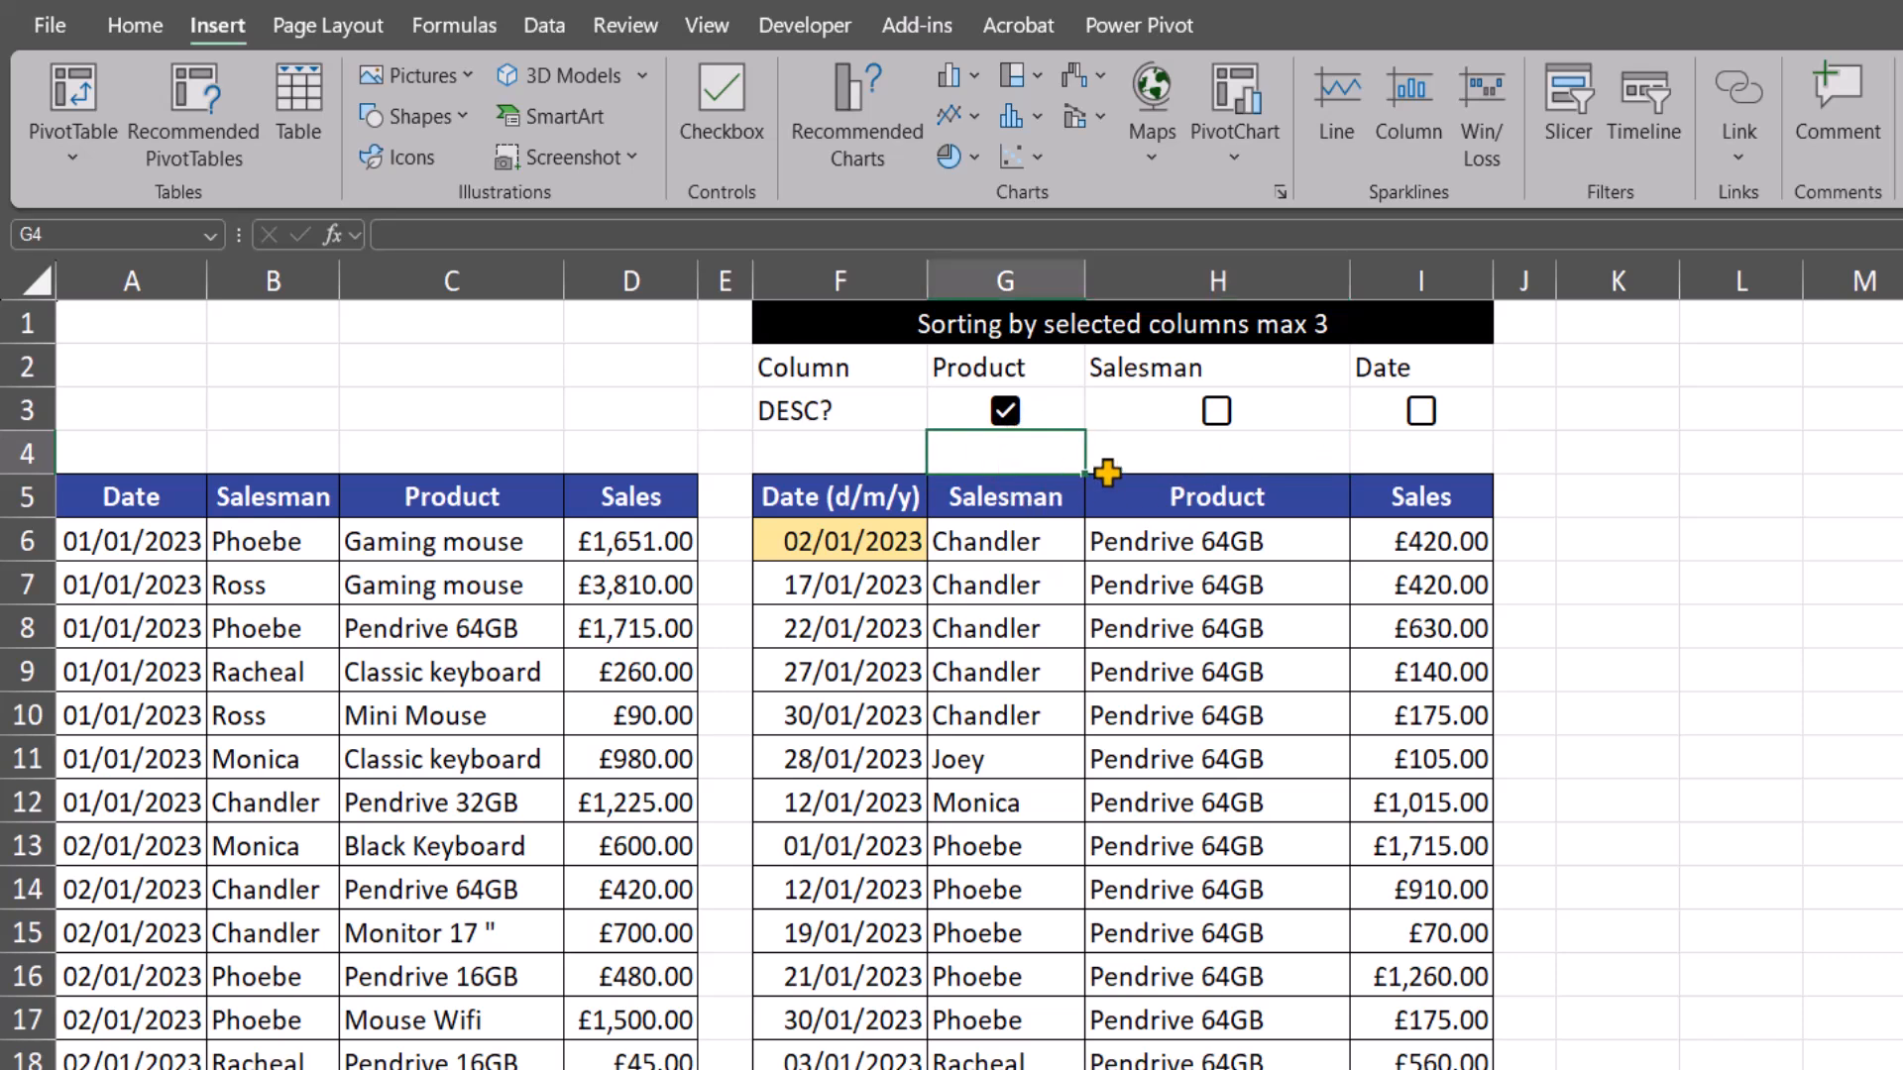
{"action": "left_click_drag", "start_coordinate": [1027, 453], "coordinate": [1414, 440]}
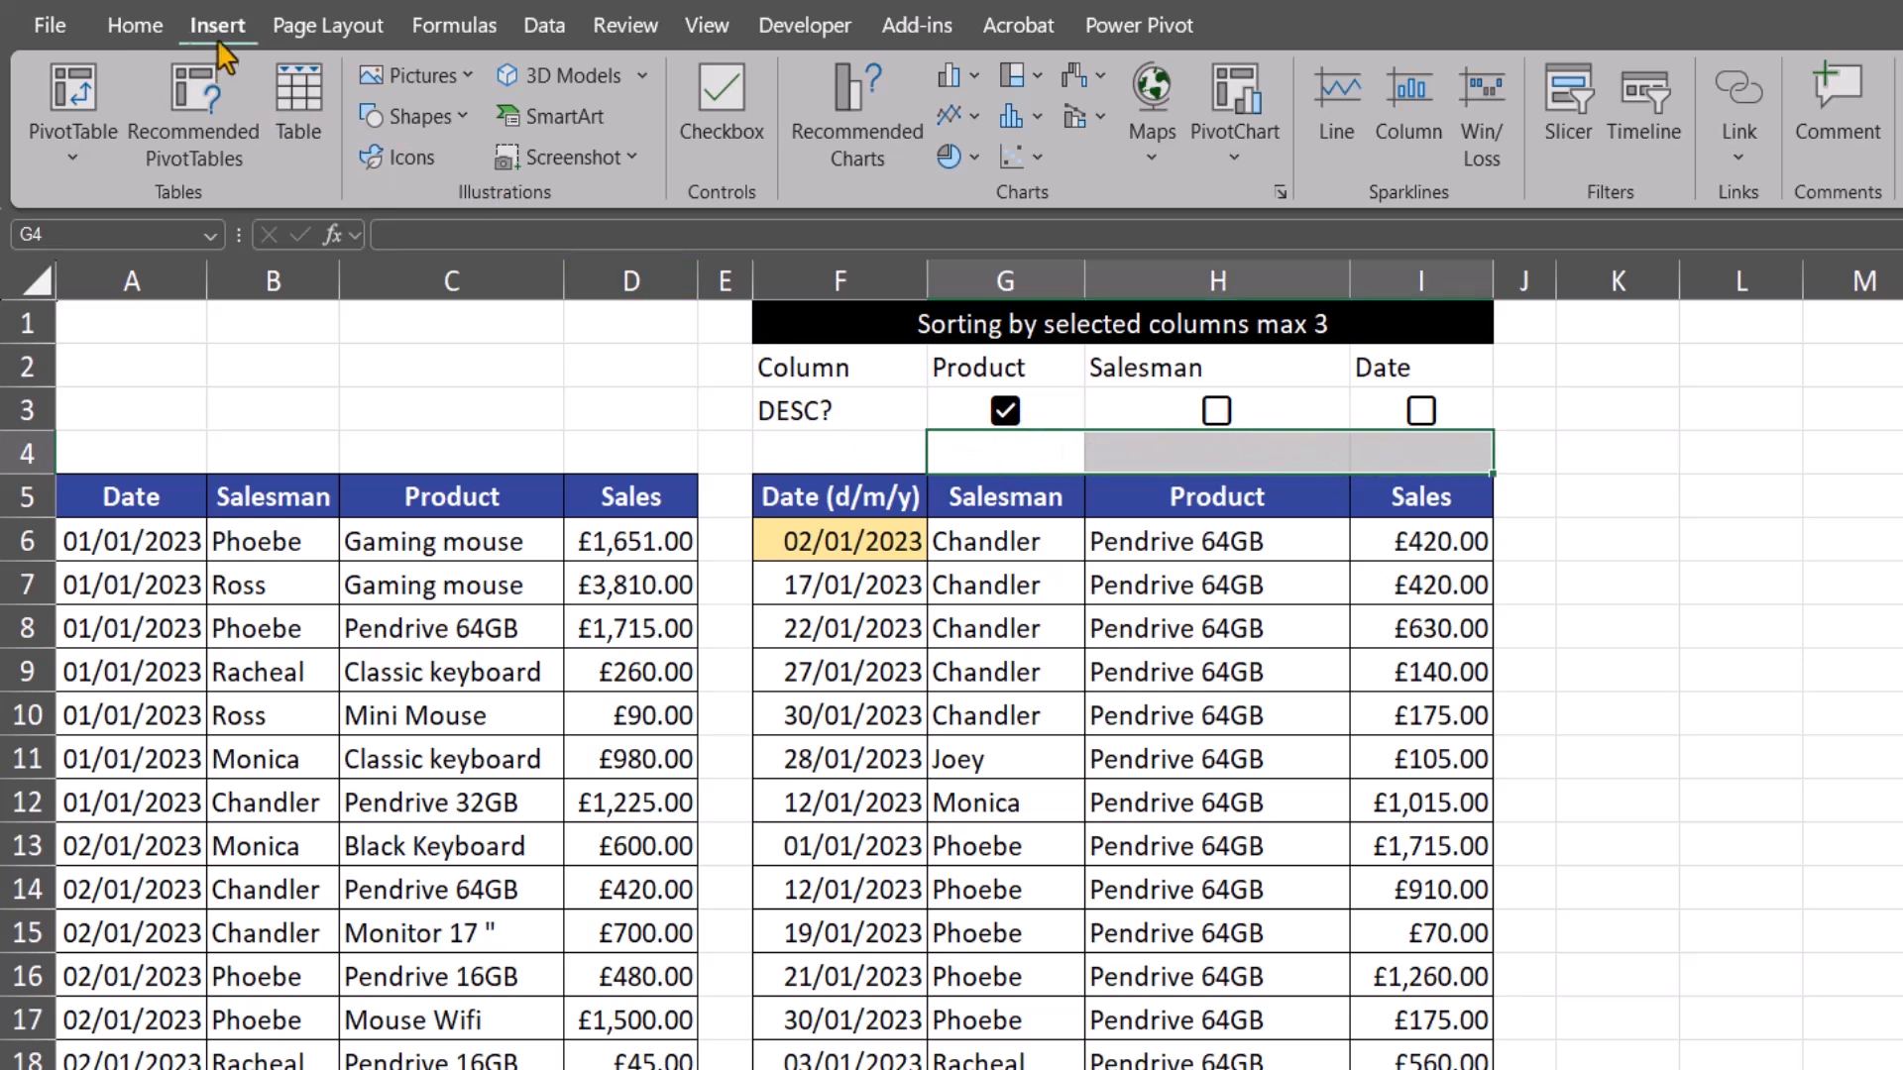
{"action": "left_click", "coordinate": [738, 117]}
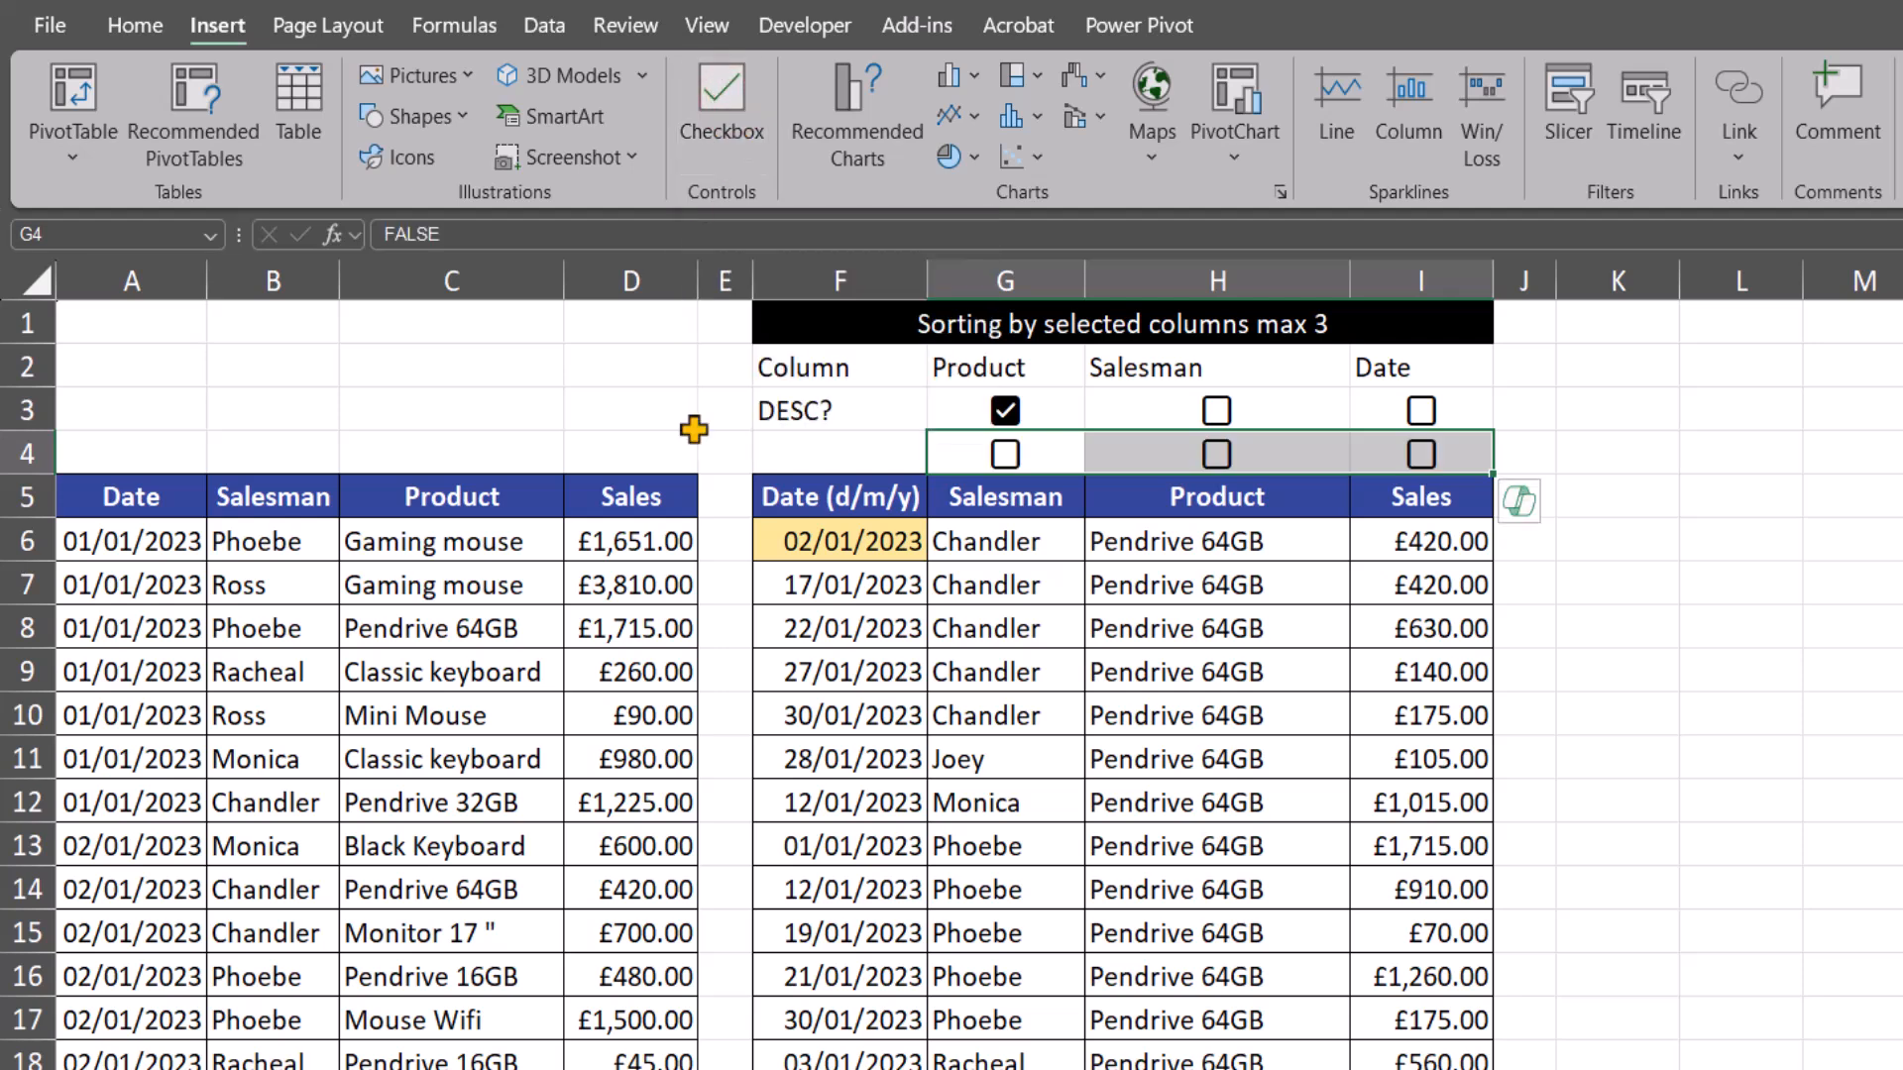
{"action": "key", "text": "Delete"}
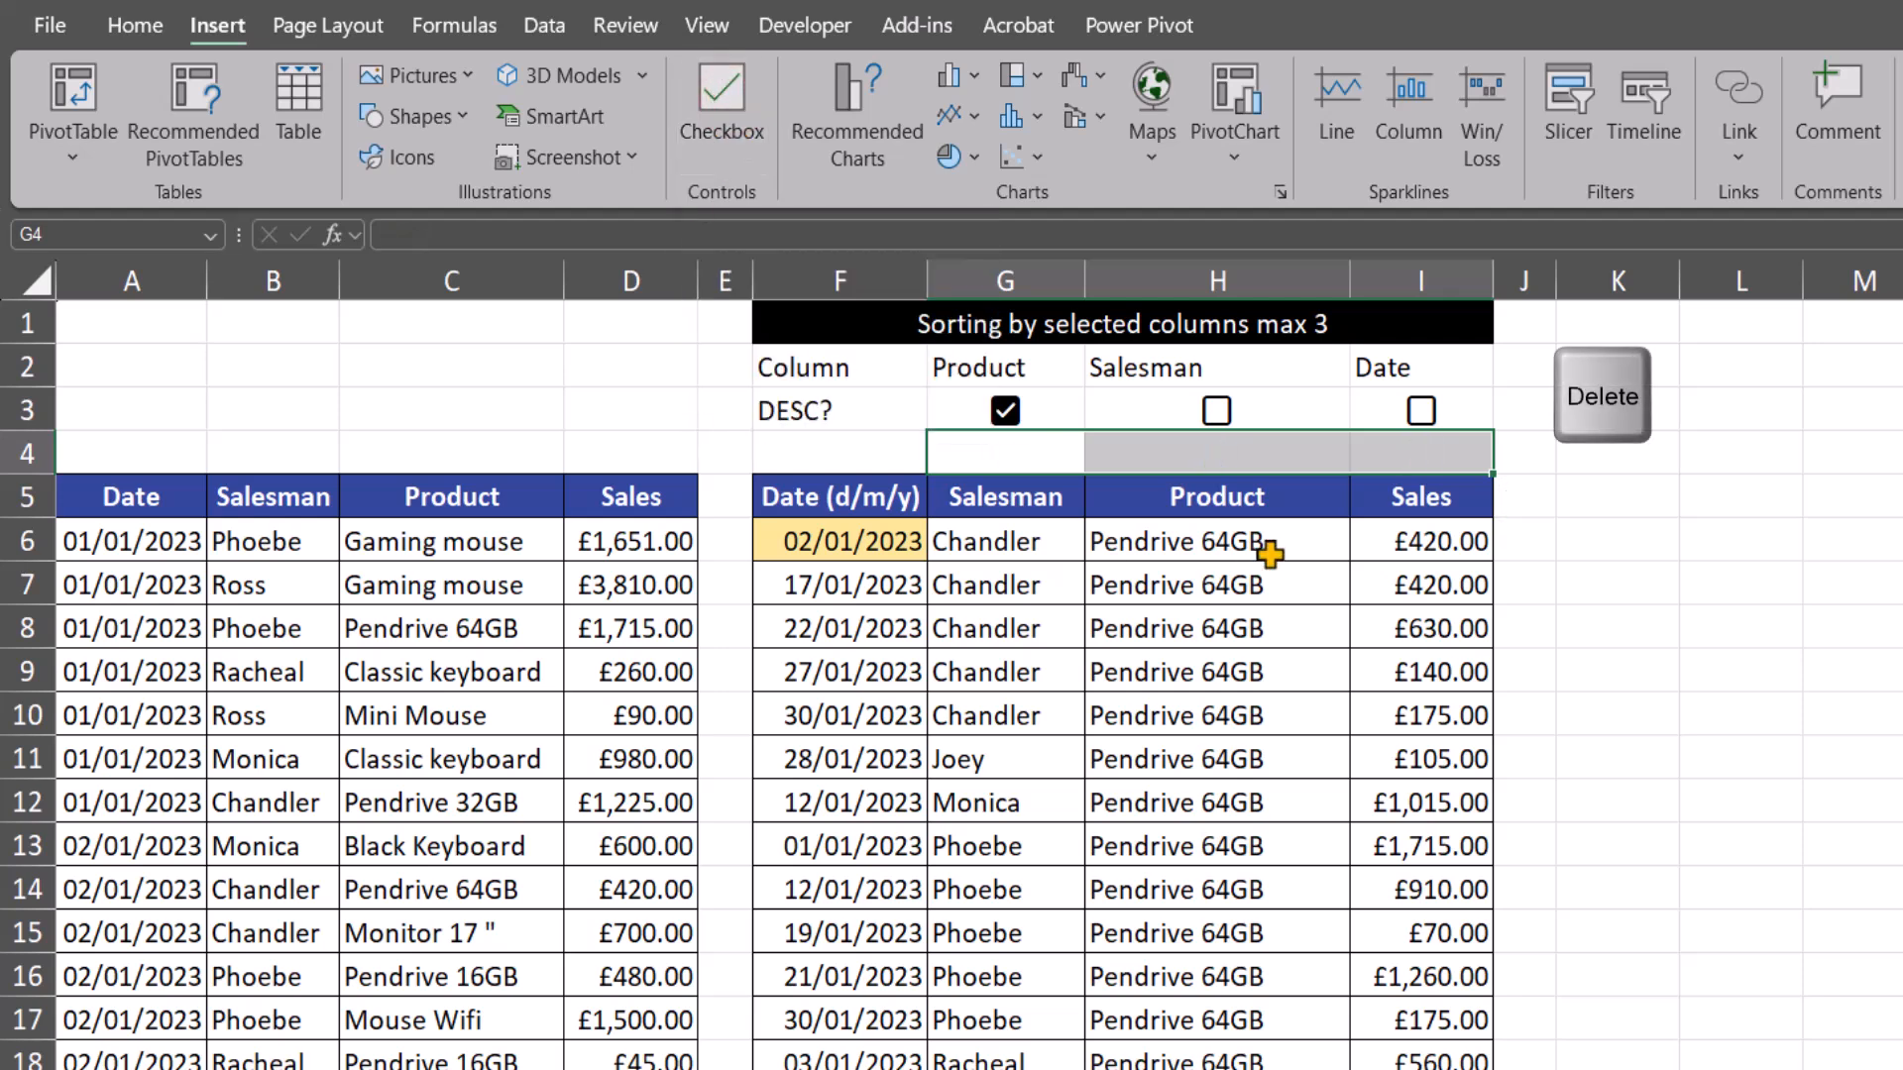
{"action": "left_click", "coordinate": [1046, 461]}
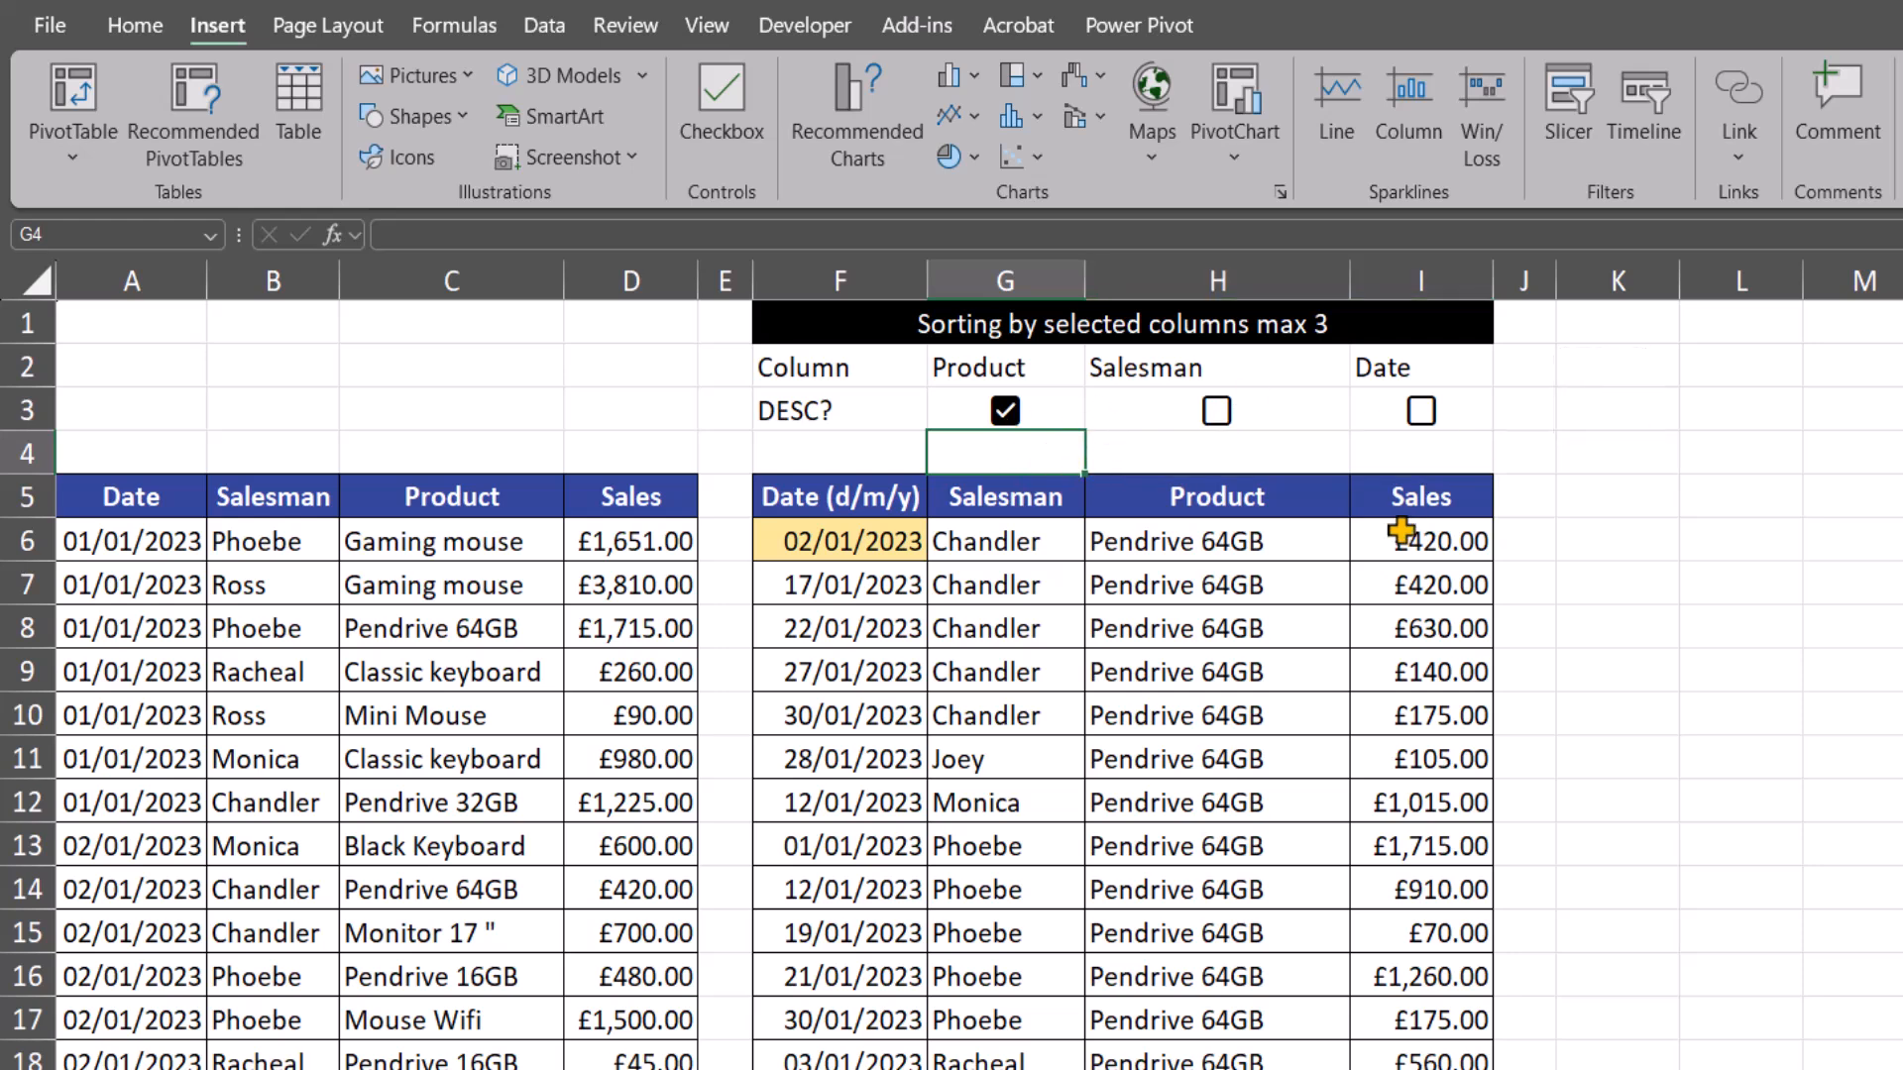
Inspect the underlying logical values of the checkbox cells G3 and H3 in edit mode without changing them
{"action": "left_click", "coordinate": [1067, 413]}
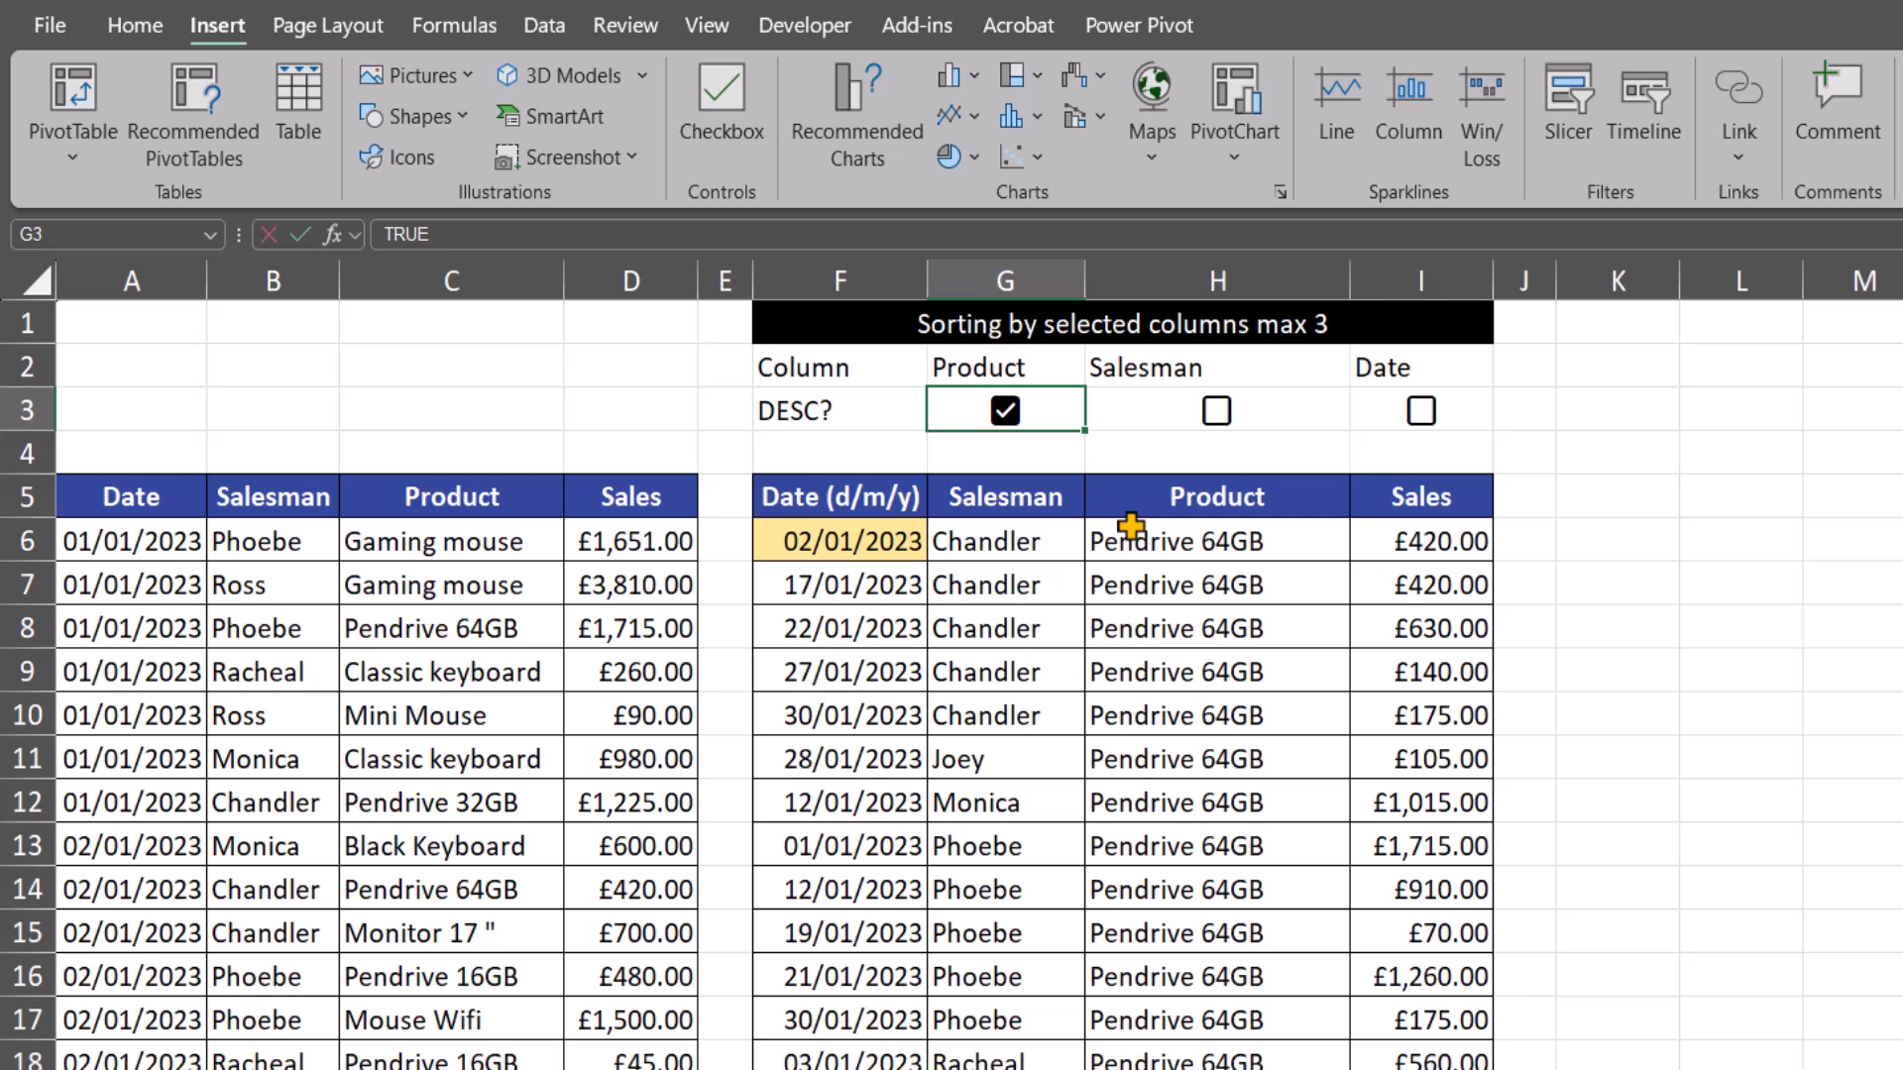
{"action": "key", "text": "F2"}
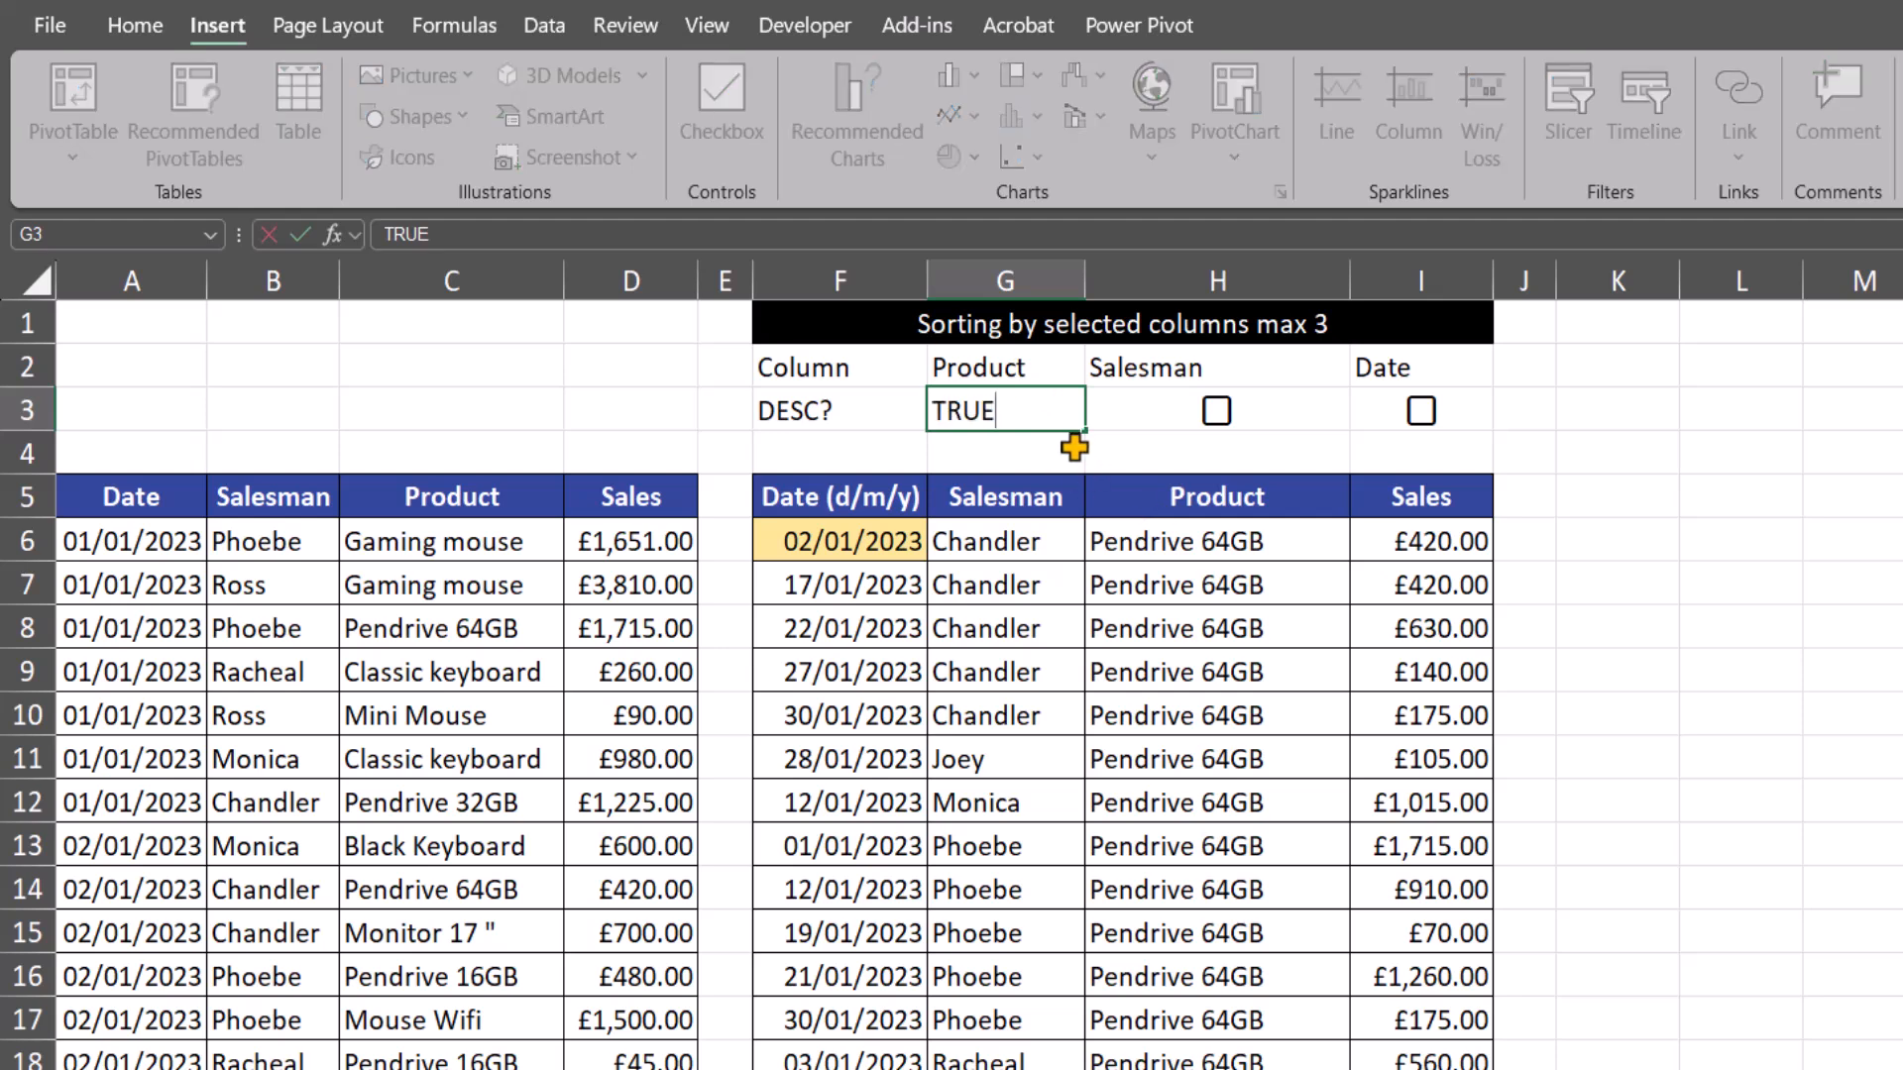
{"action": "key", "text": "Escape"}
{"action": "left_click", "coordinate": [1138, 417]}
{"action": "key", "text": "F2"}
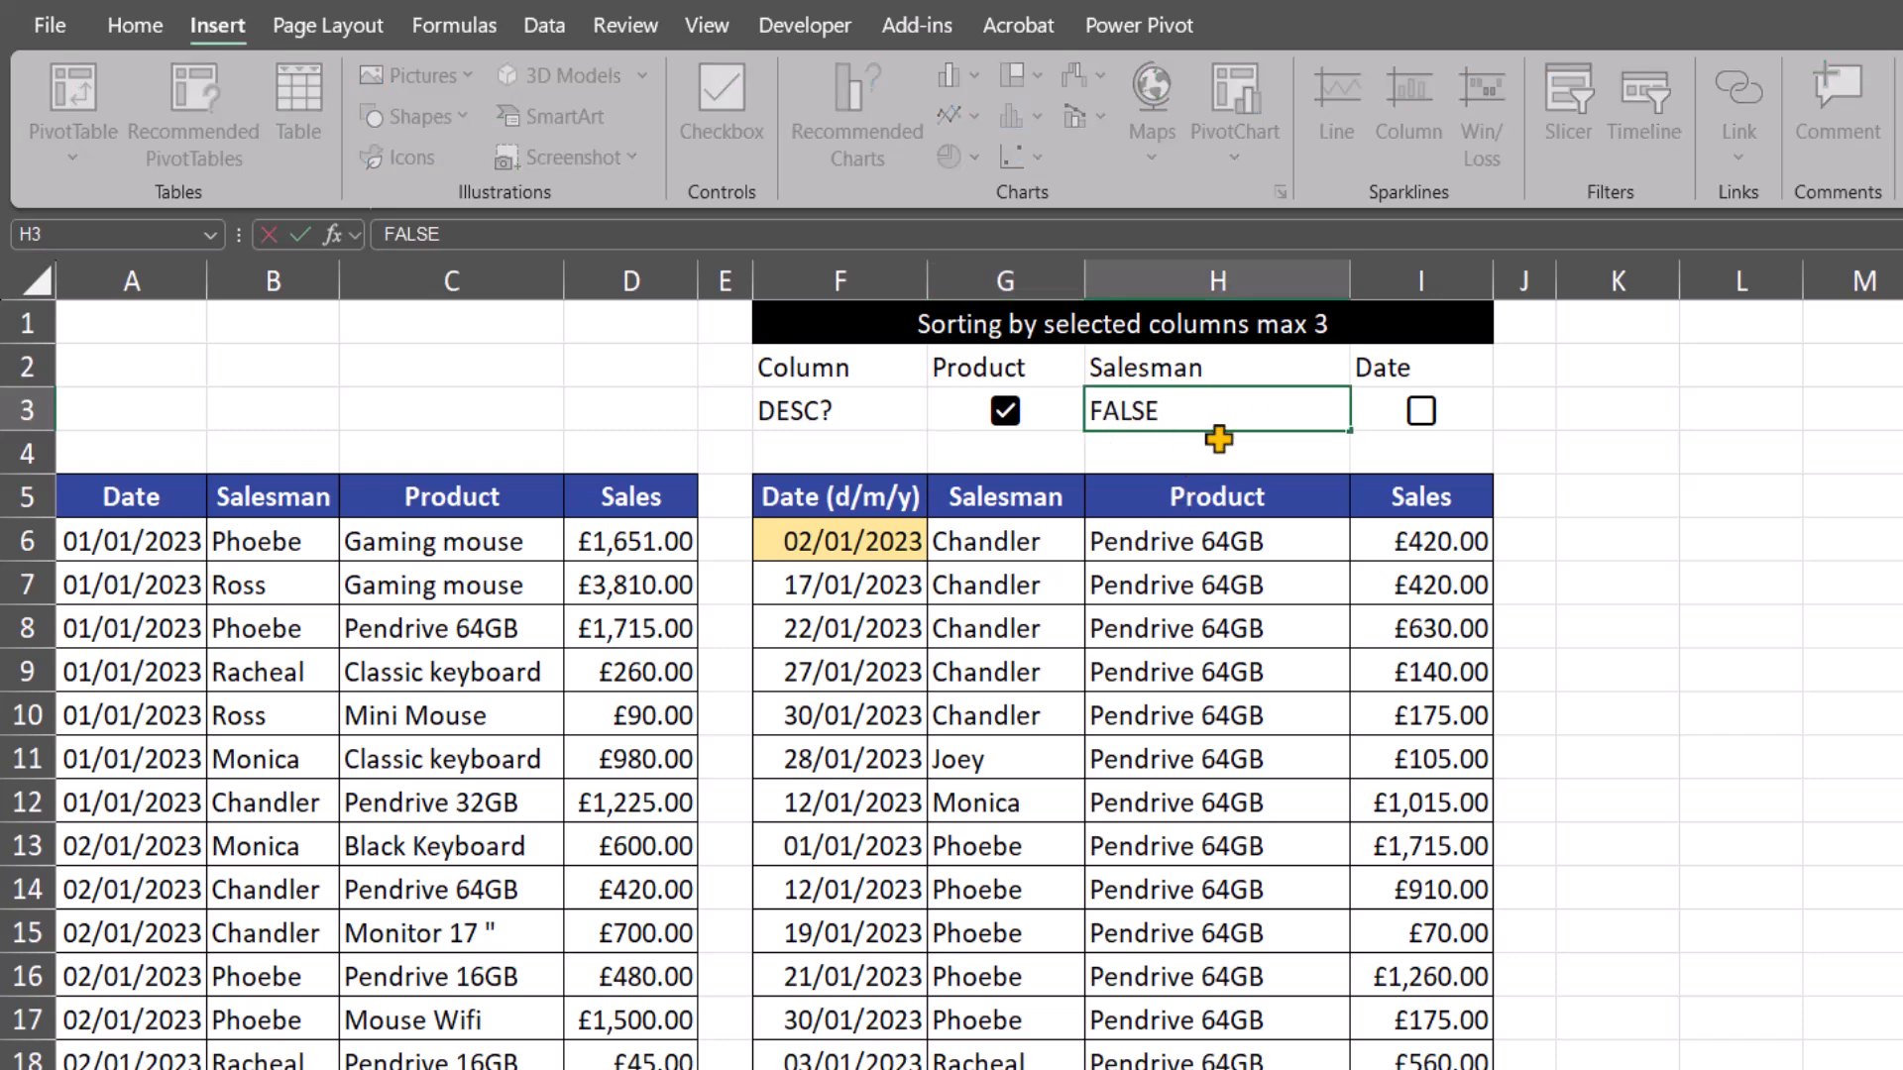
{"action": "key", "text": "Escape"}
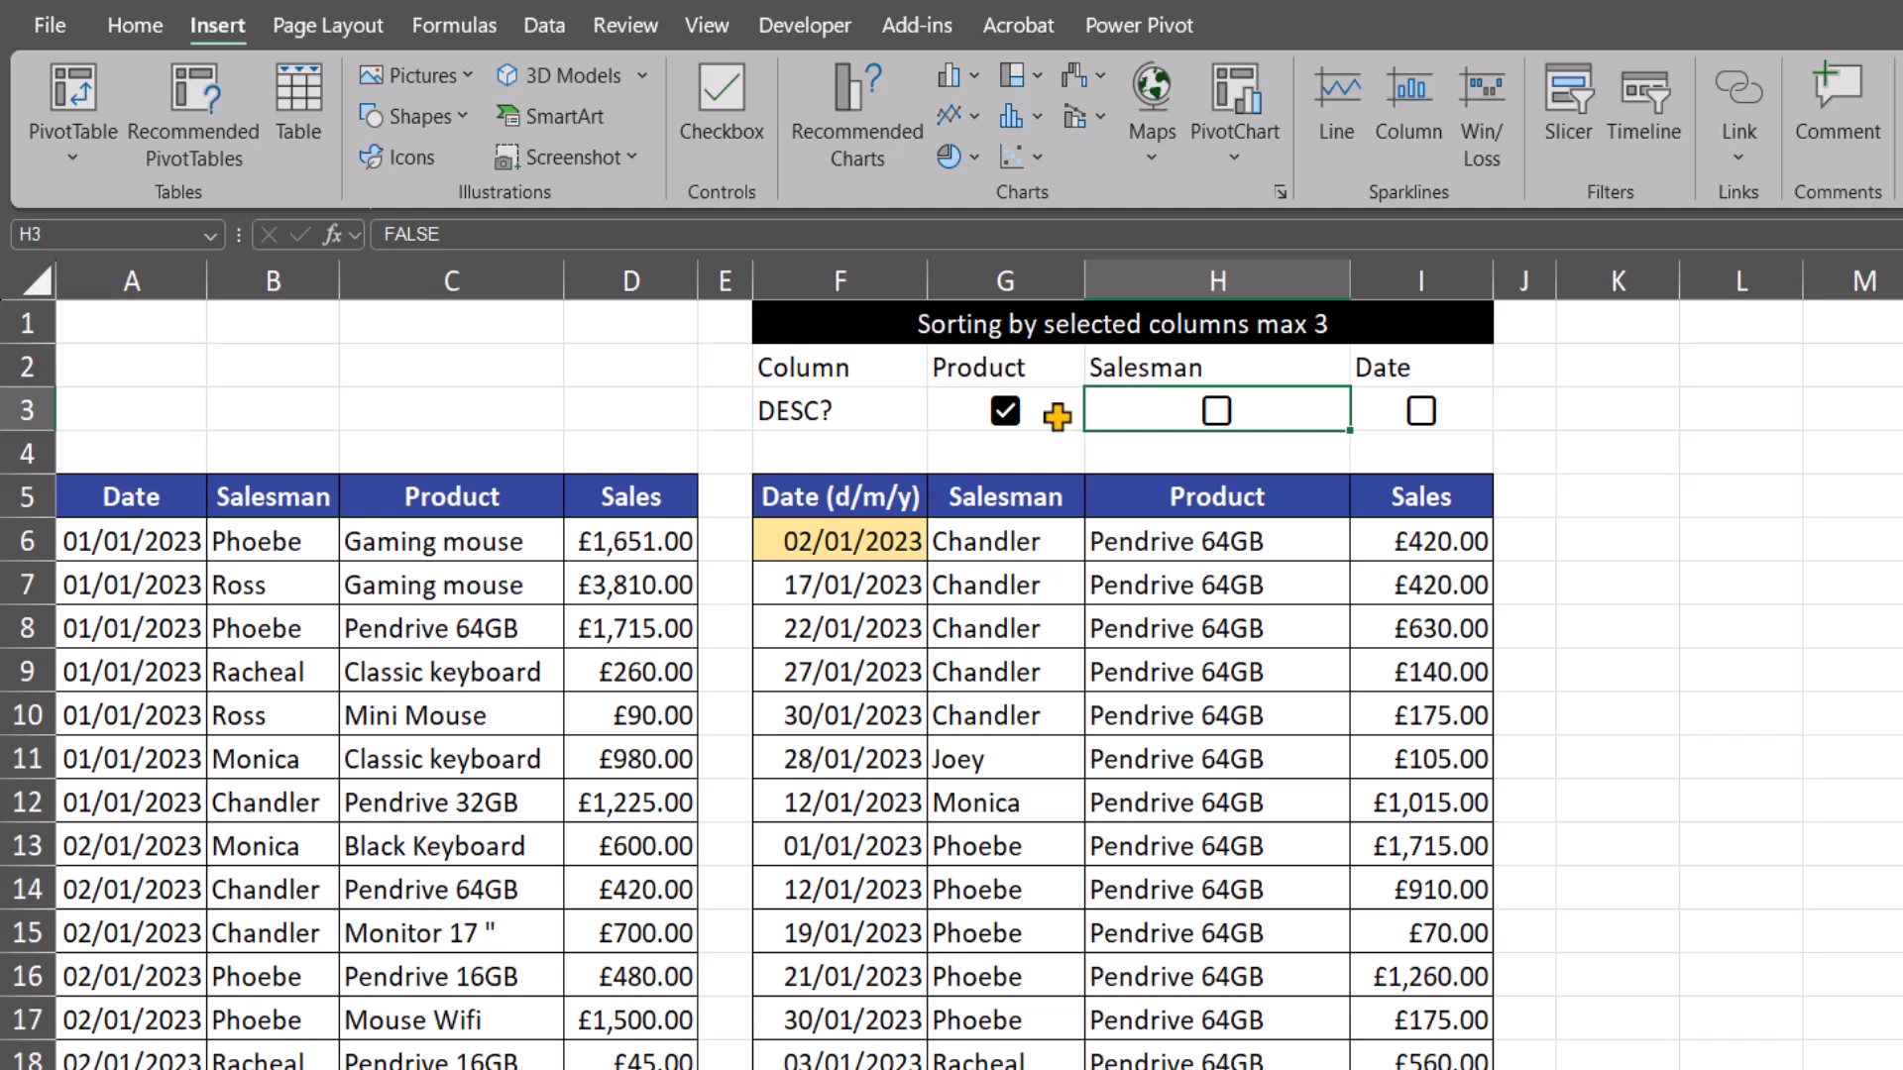
{"action": "left_click", "coordinate": [1058, 416]}
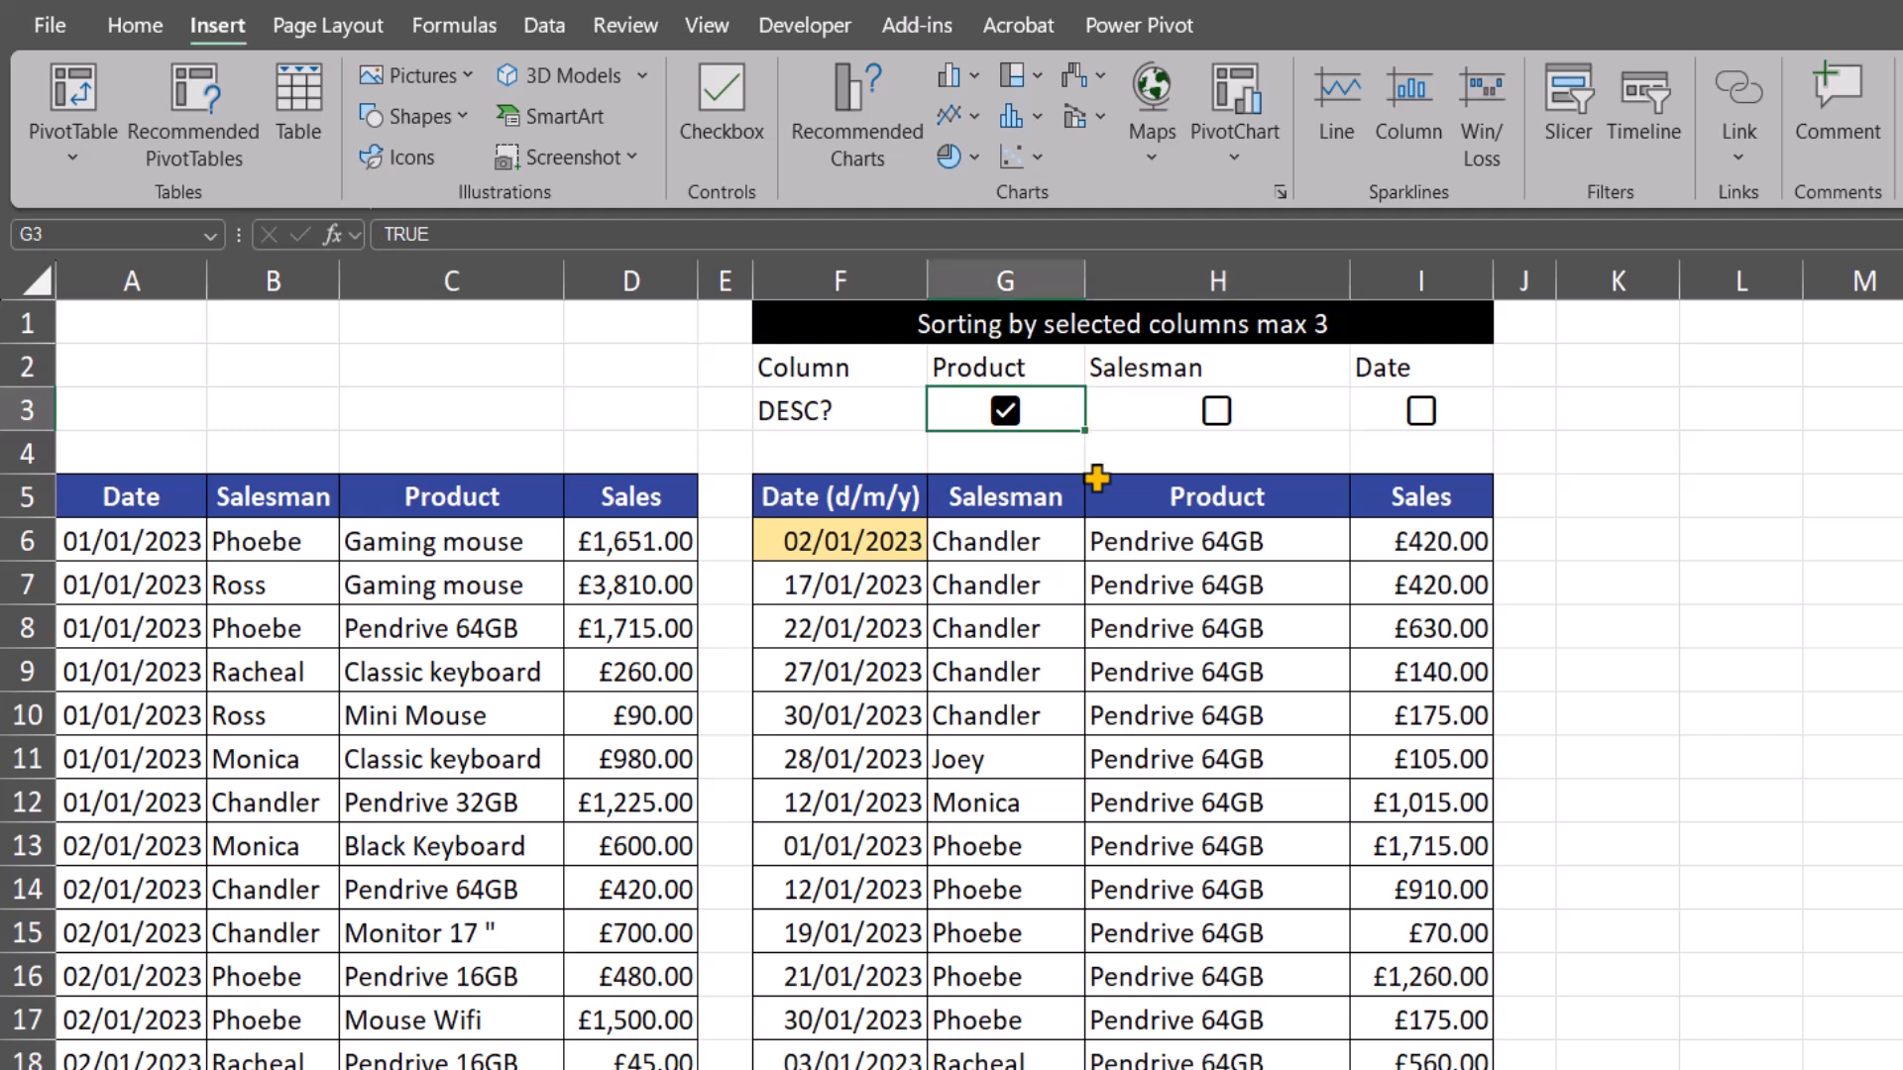
{"action": "key", "text": "F2"}
{"action": "key", "text": "Escape"}
{"action": "left_click", "coordinate": [1062, 460]}
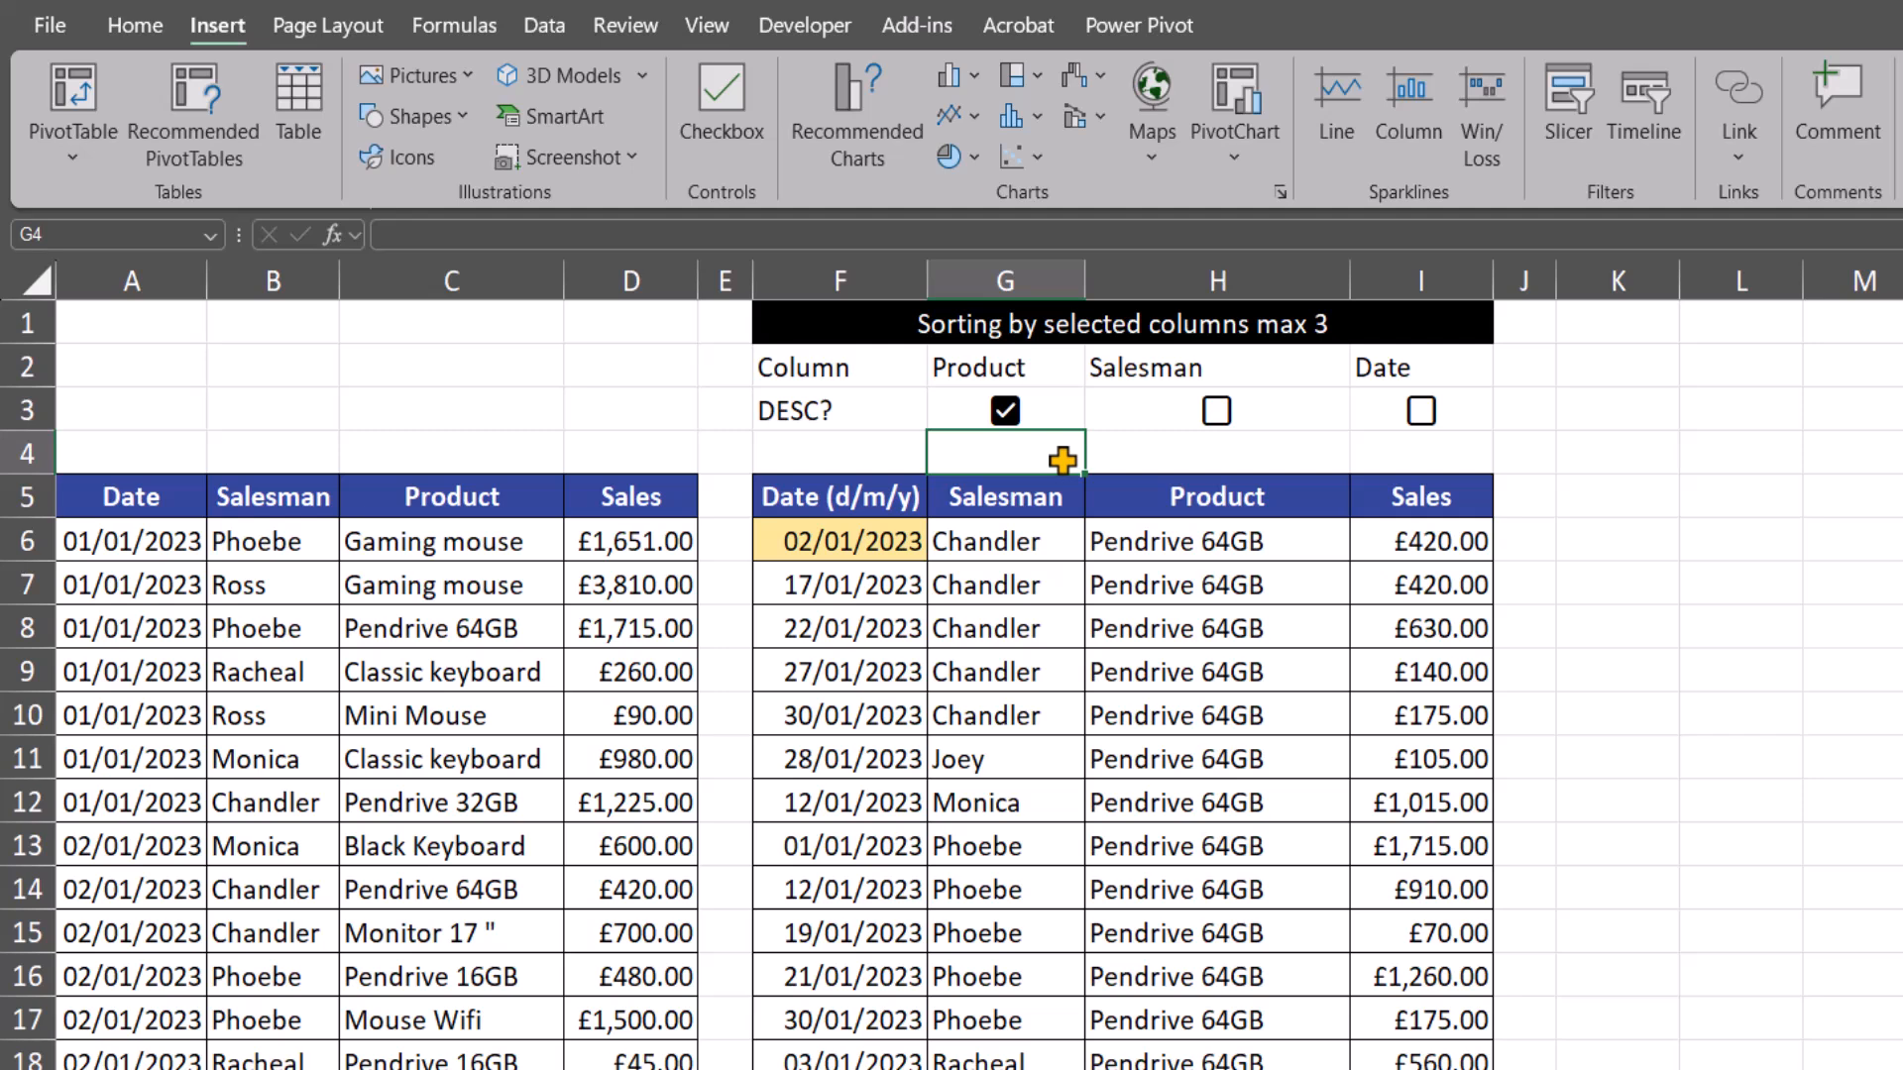
Insert a Form Controls check box over cell G4, extending slightly into H4
{"action": "left_click", "coordinate": [799, 34]}
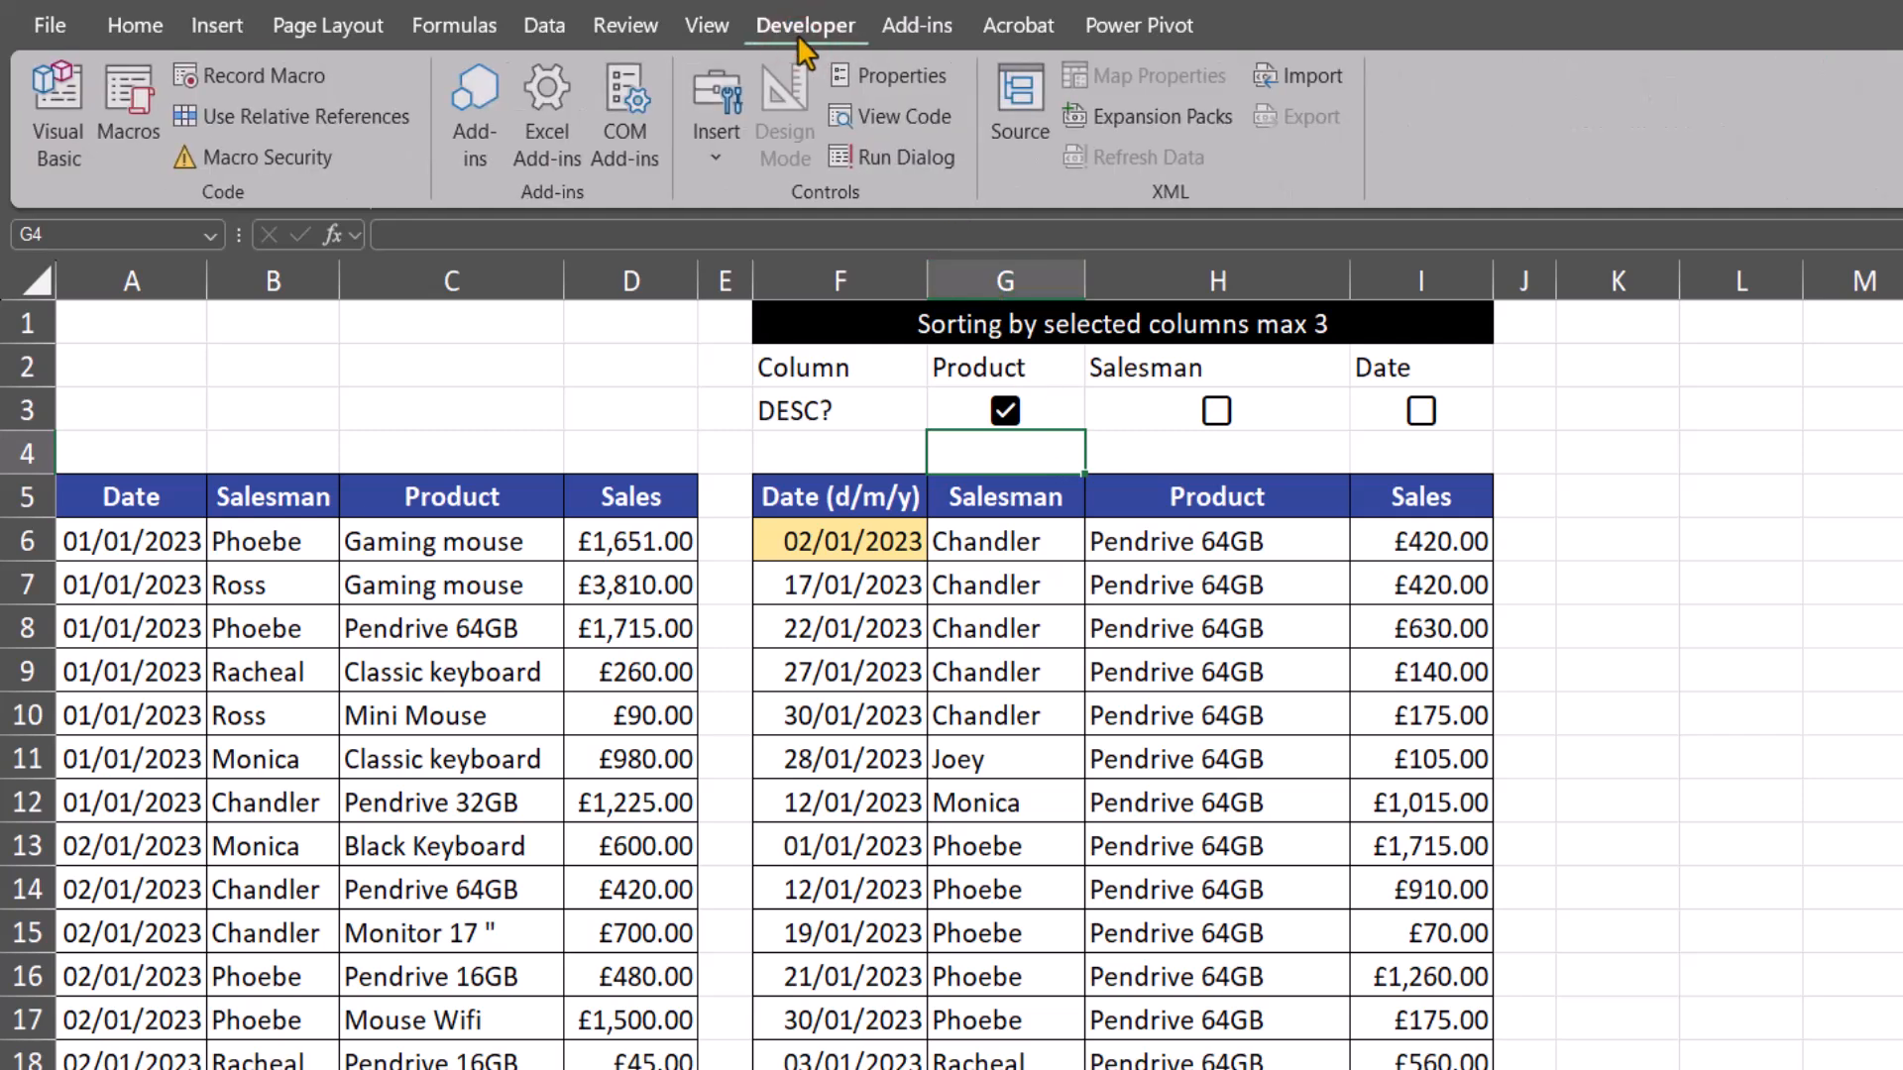
{"action": "left_click", "coordinate": [715, 114]}
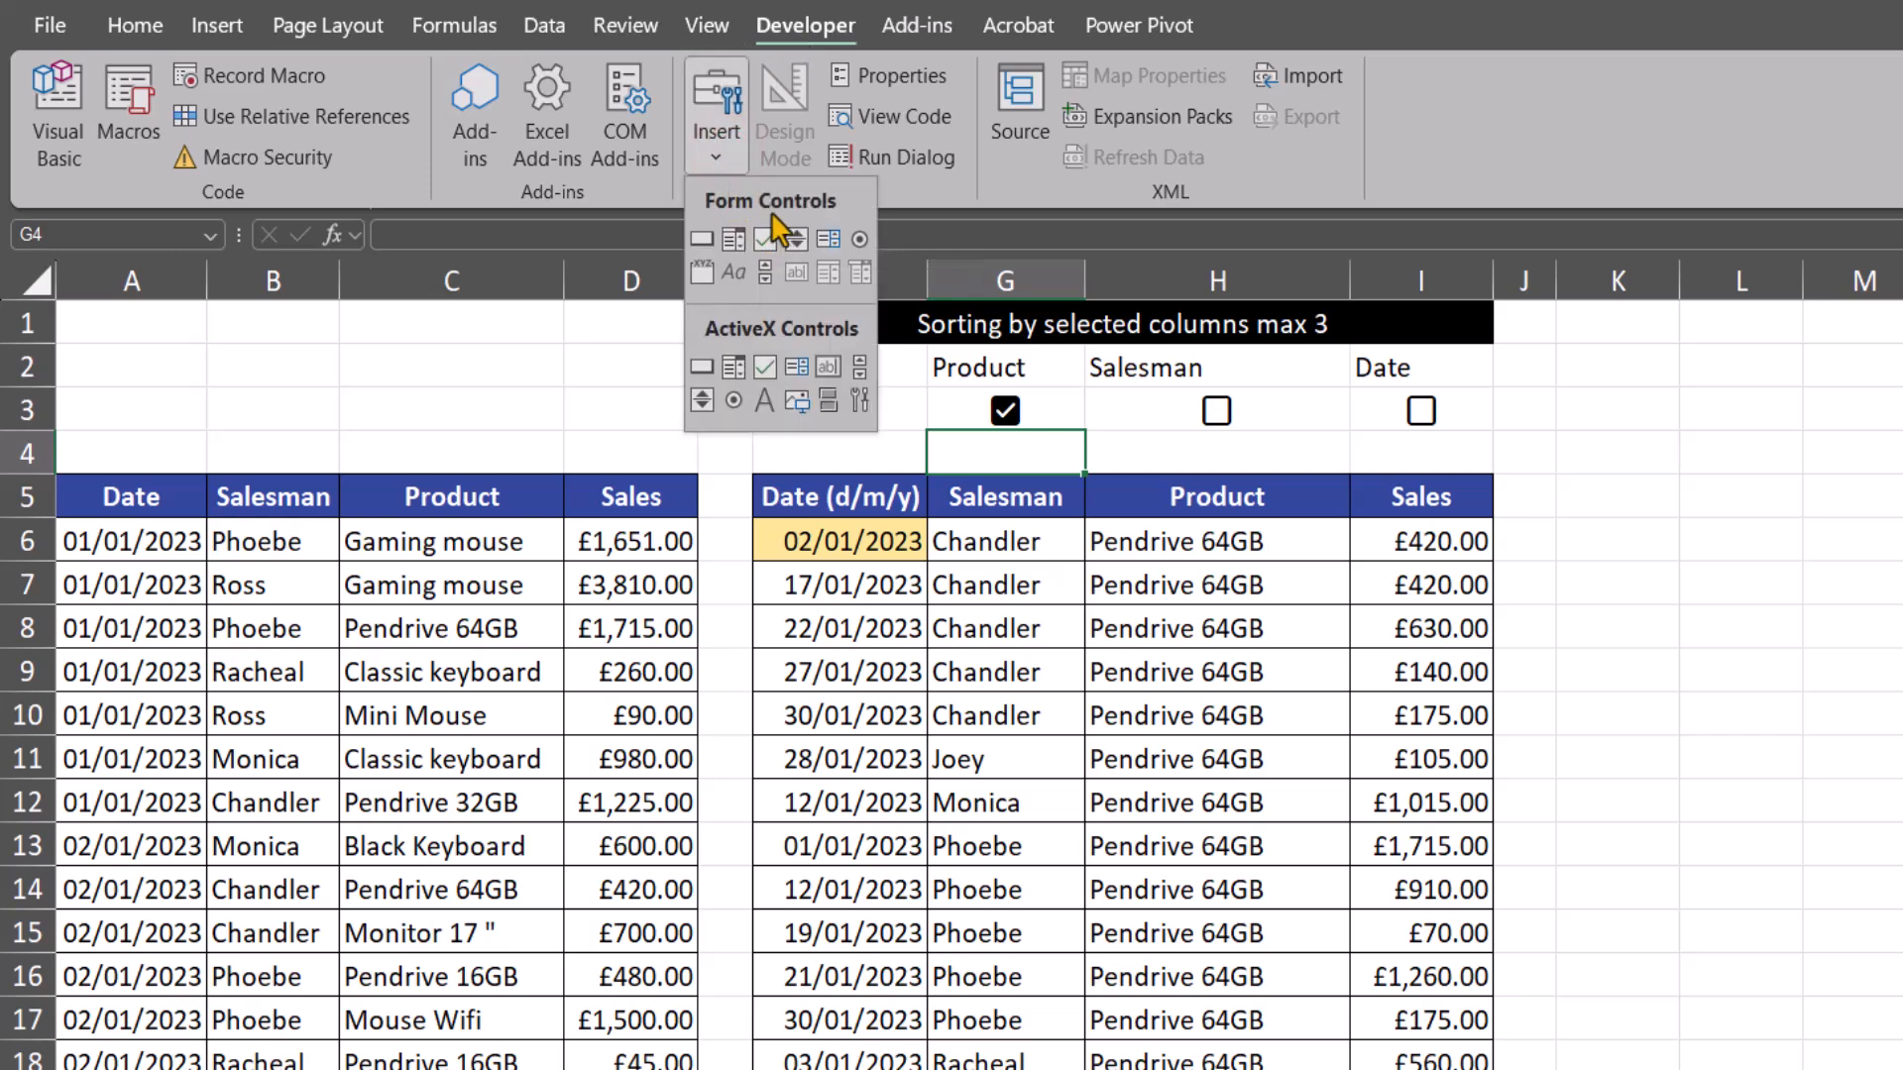
{"action": "left_click", "coordinate": [769, 243]}
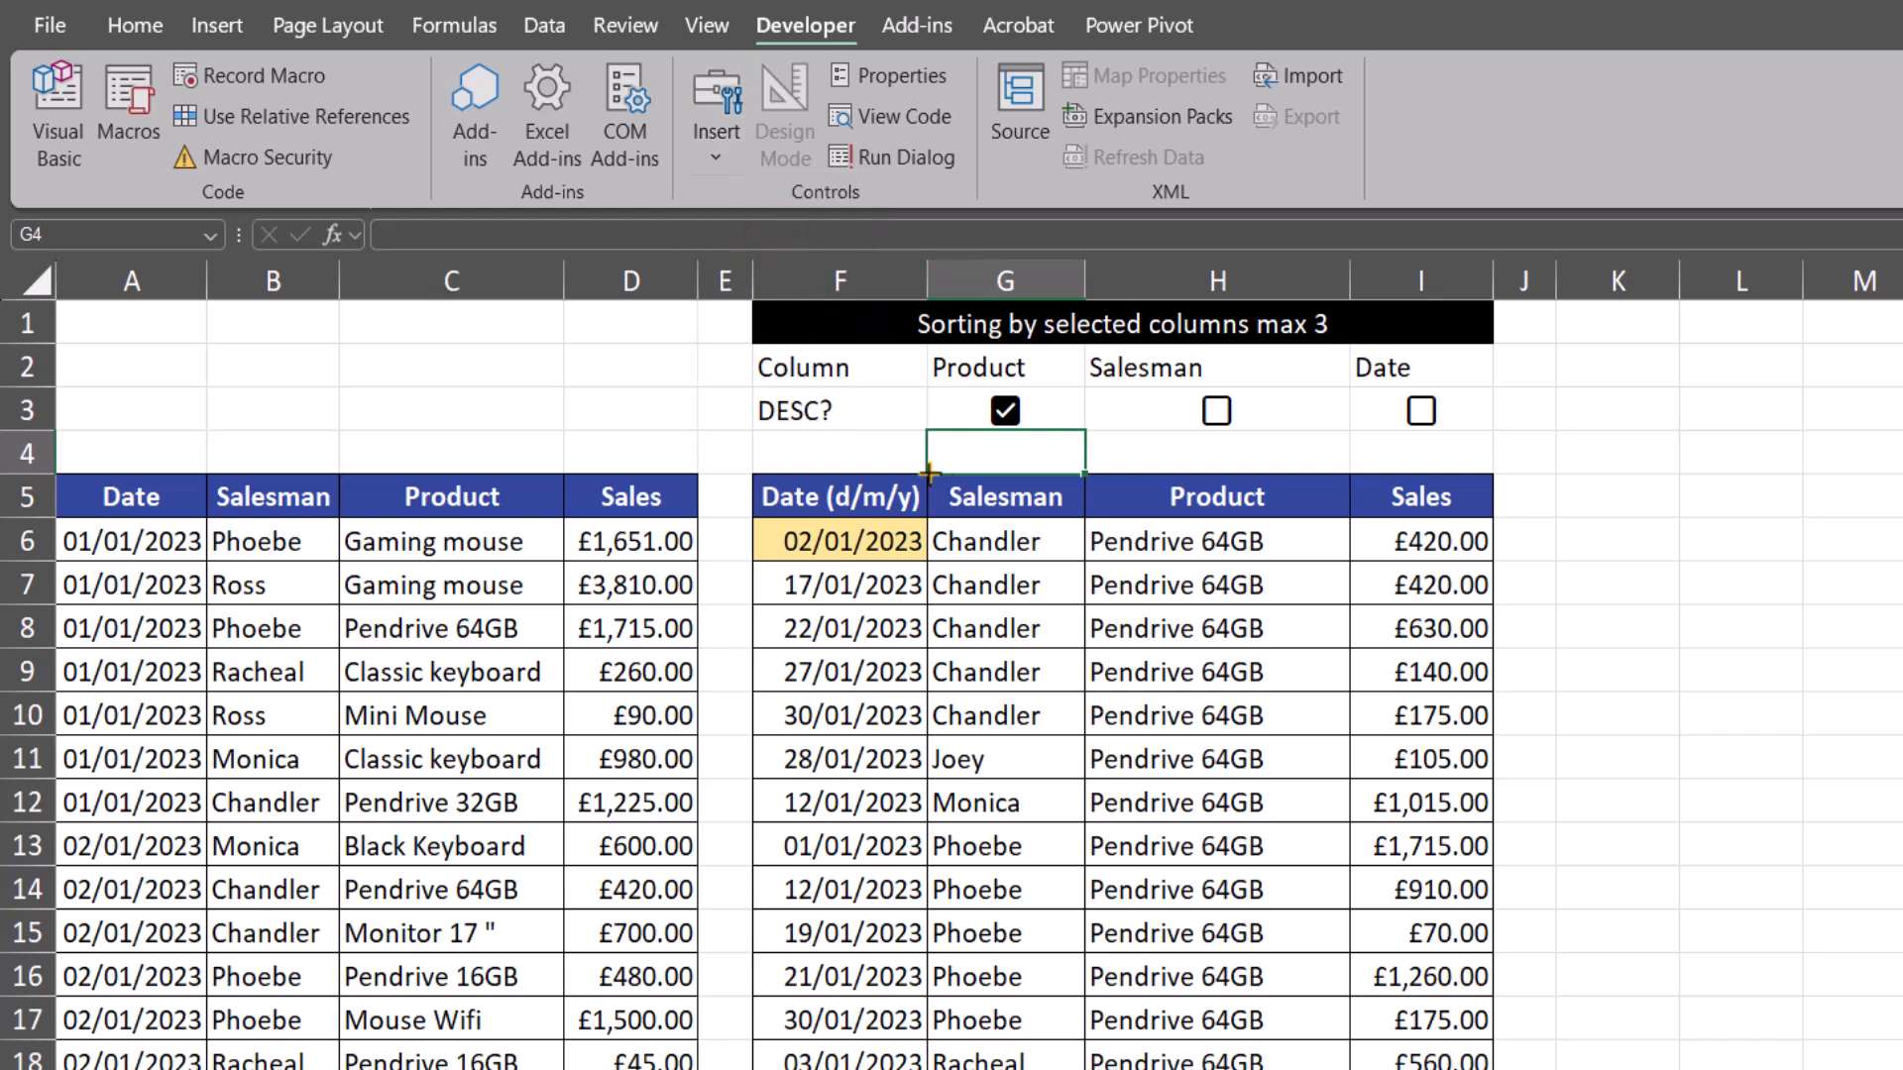
{"action": "left_click_drag", "start_coordinate": [946, 436], "coordinate": [1149, 488]}
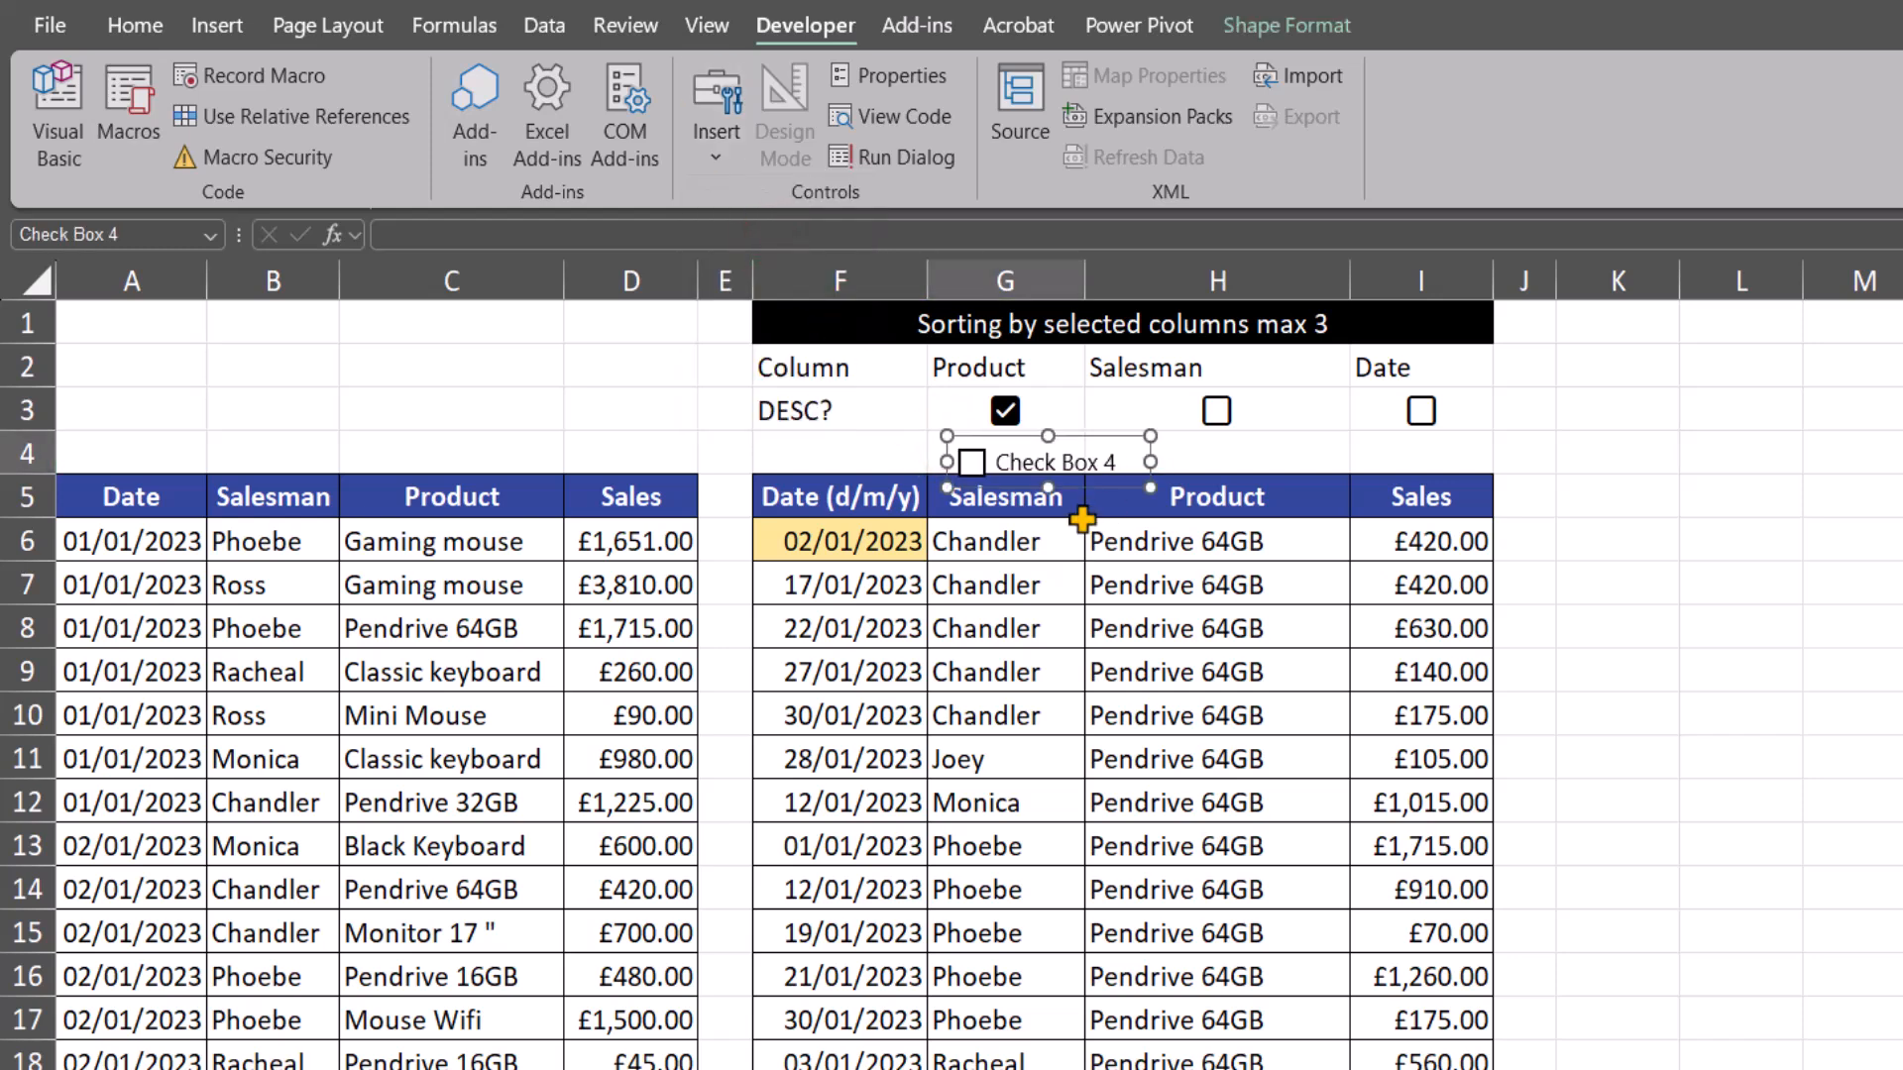
Remove the caption of the check box over G4, then shrink and centre the box within the cell
{"action": "left_click", "coordinate": [998, 462]}
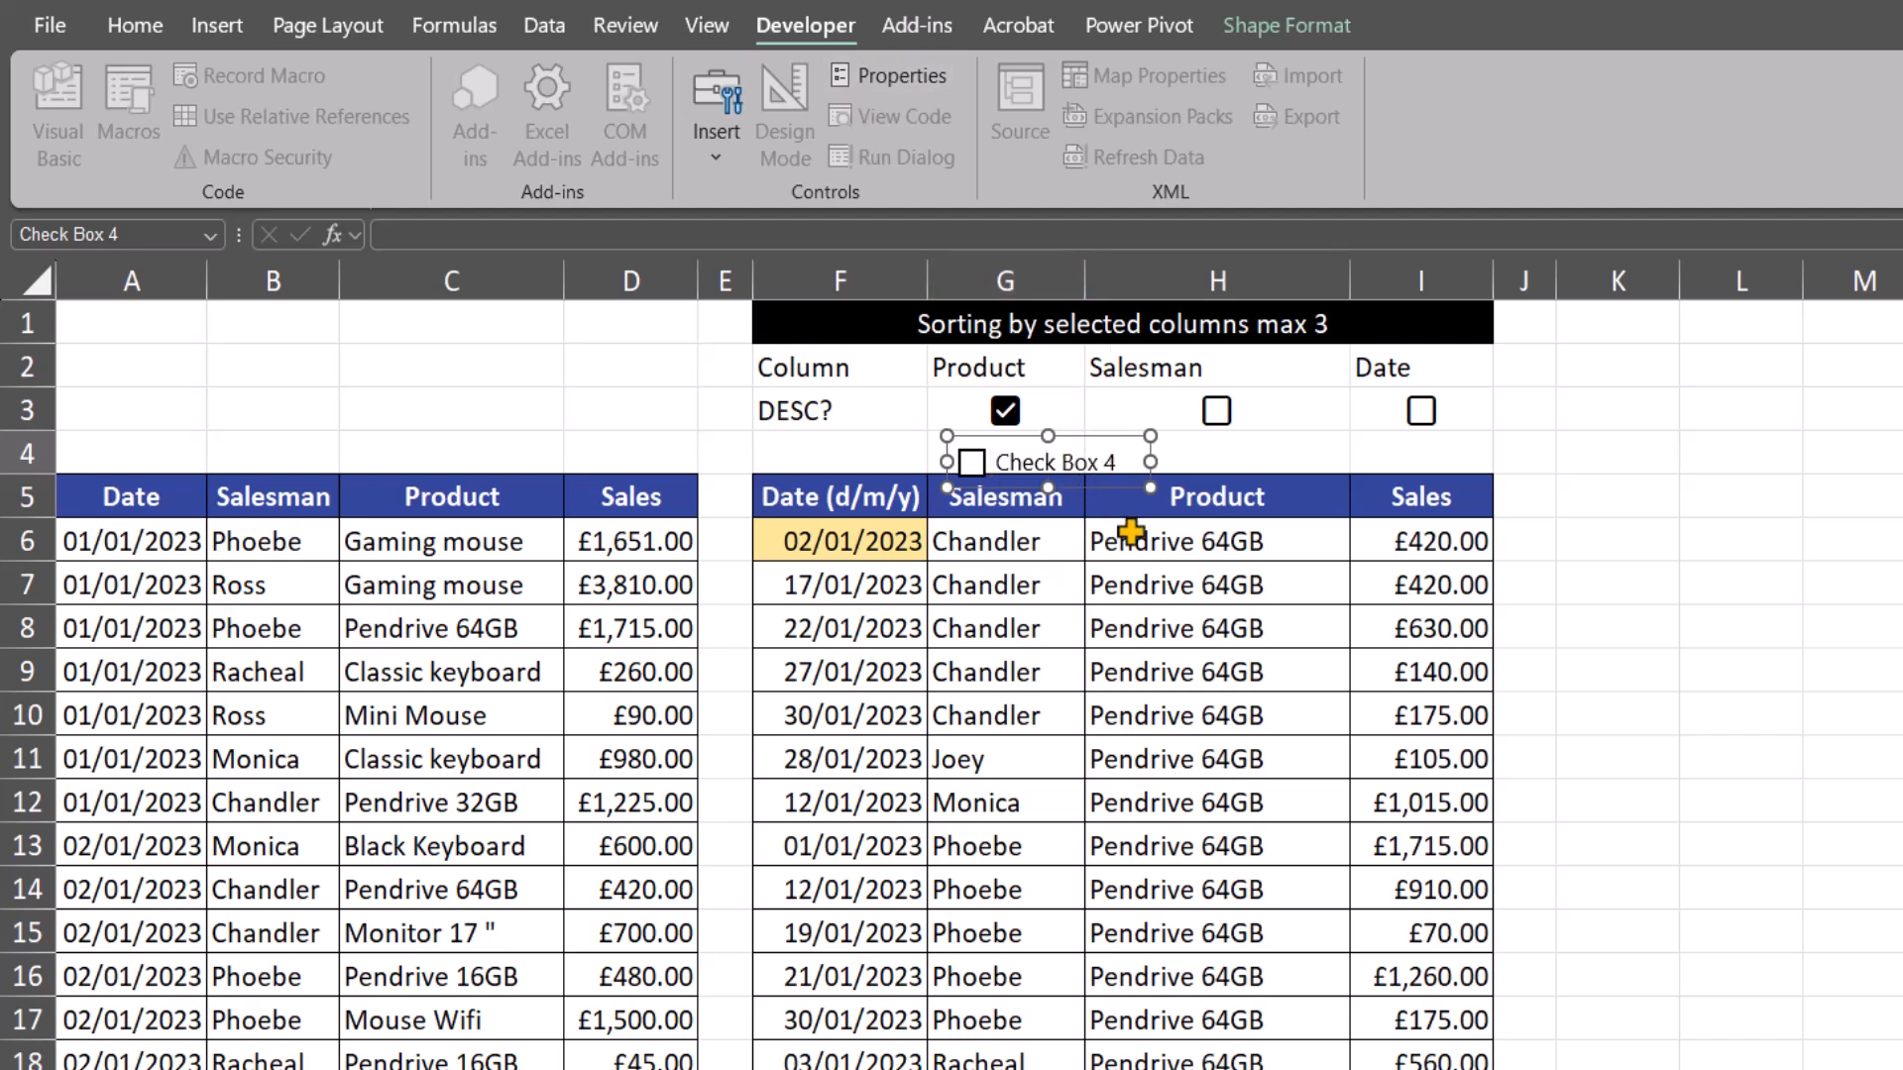
{"action": "key", "text": "Delete"}
{"action": "key", "text": "Delete"}
{"action": "key", "text": "Delete"}
{"action": "key", "text": "Delete"}
{"action": "key", "text": "Delete"}
{"action": "key", "text": "Delete"}
{"action": "key", "text": "Delete"}
{"action": "key", "text": "Delete"}
{"action": "key", "text": "Delete"}
{"action": "key", "text": "Delete"}
{"action": "key", "text": "Delete"}
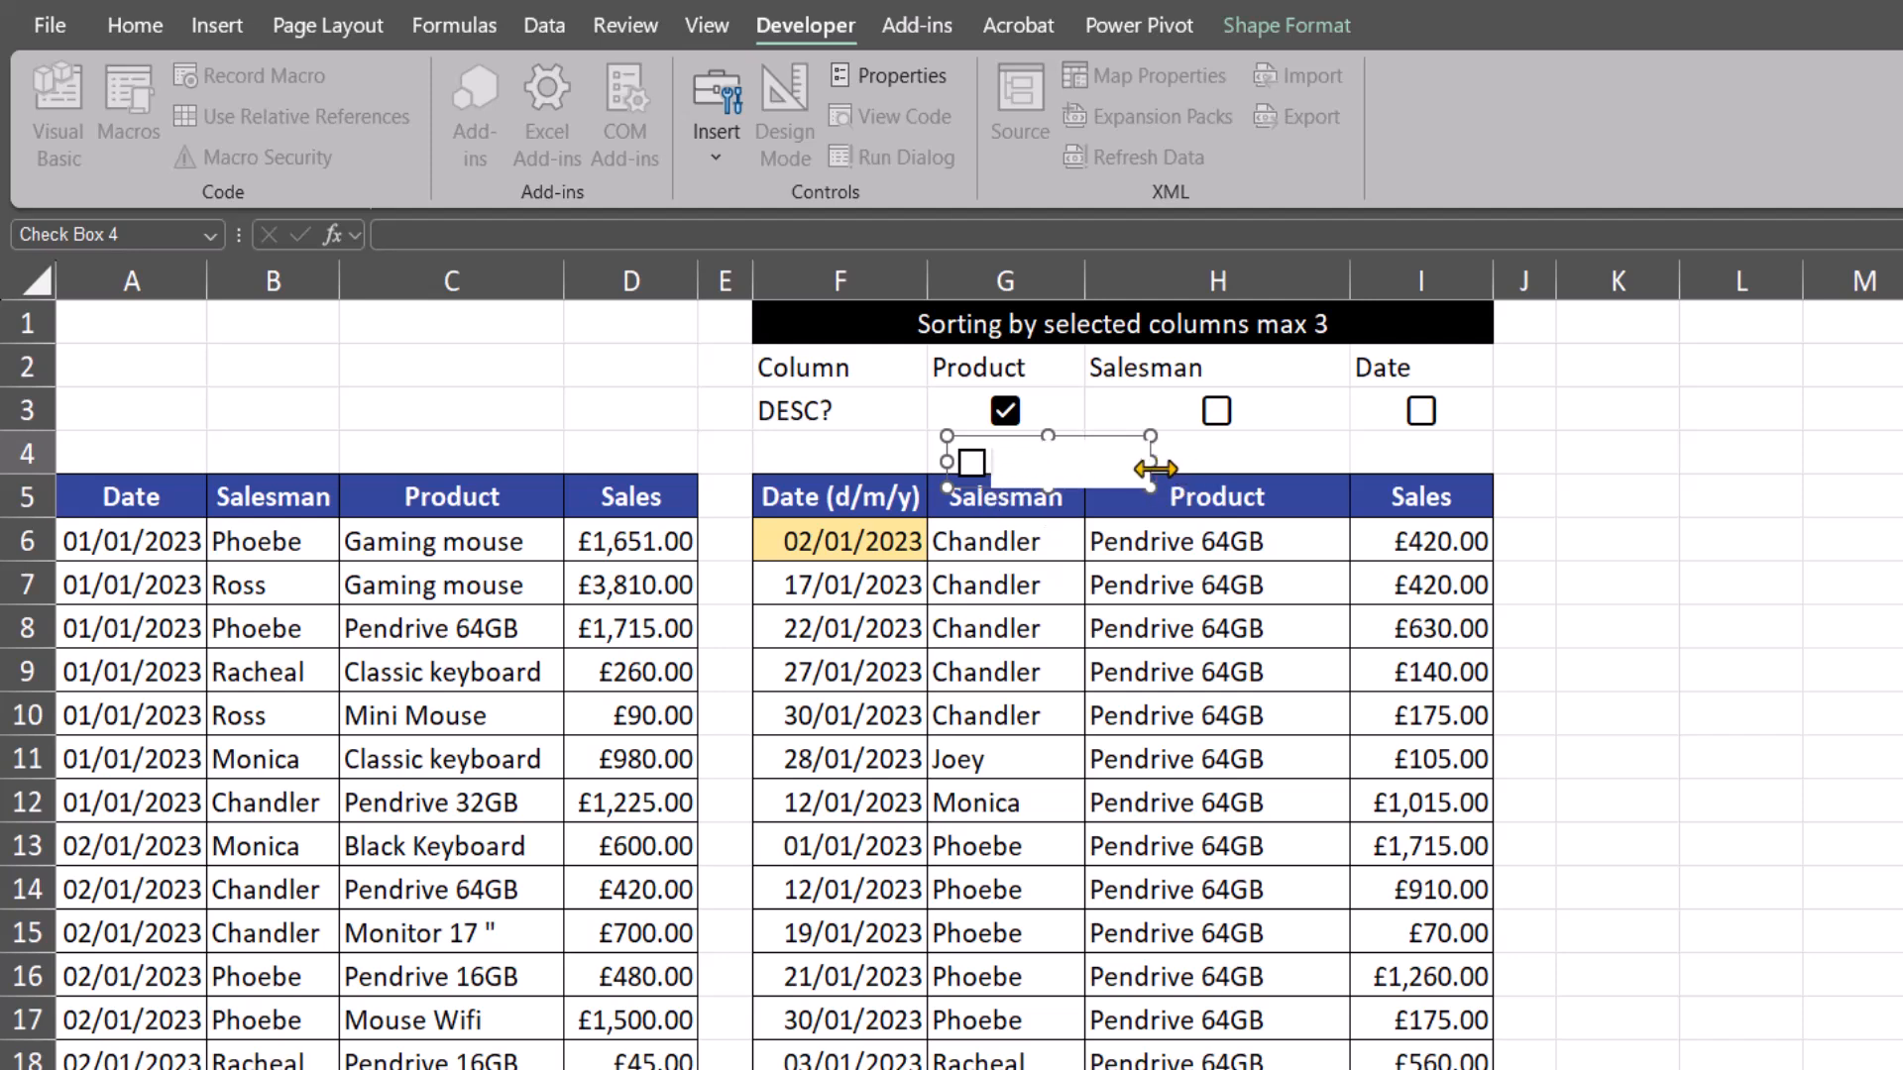
{"action": "left_click_drag", "start_coordinate": [1155, 467], "coordinate": [989, 428]}
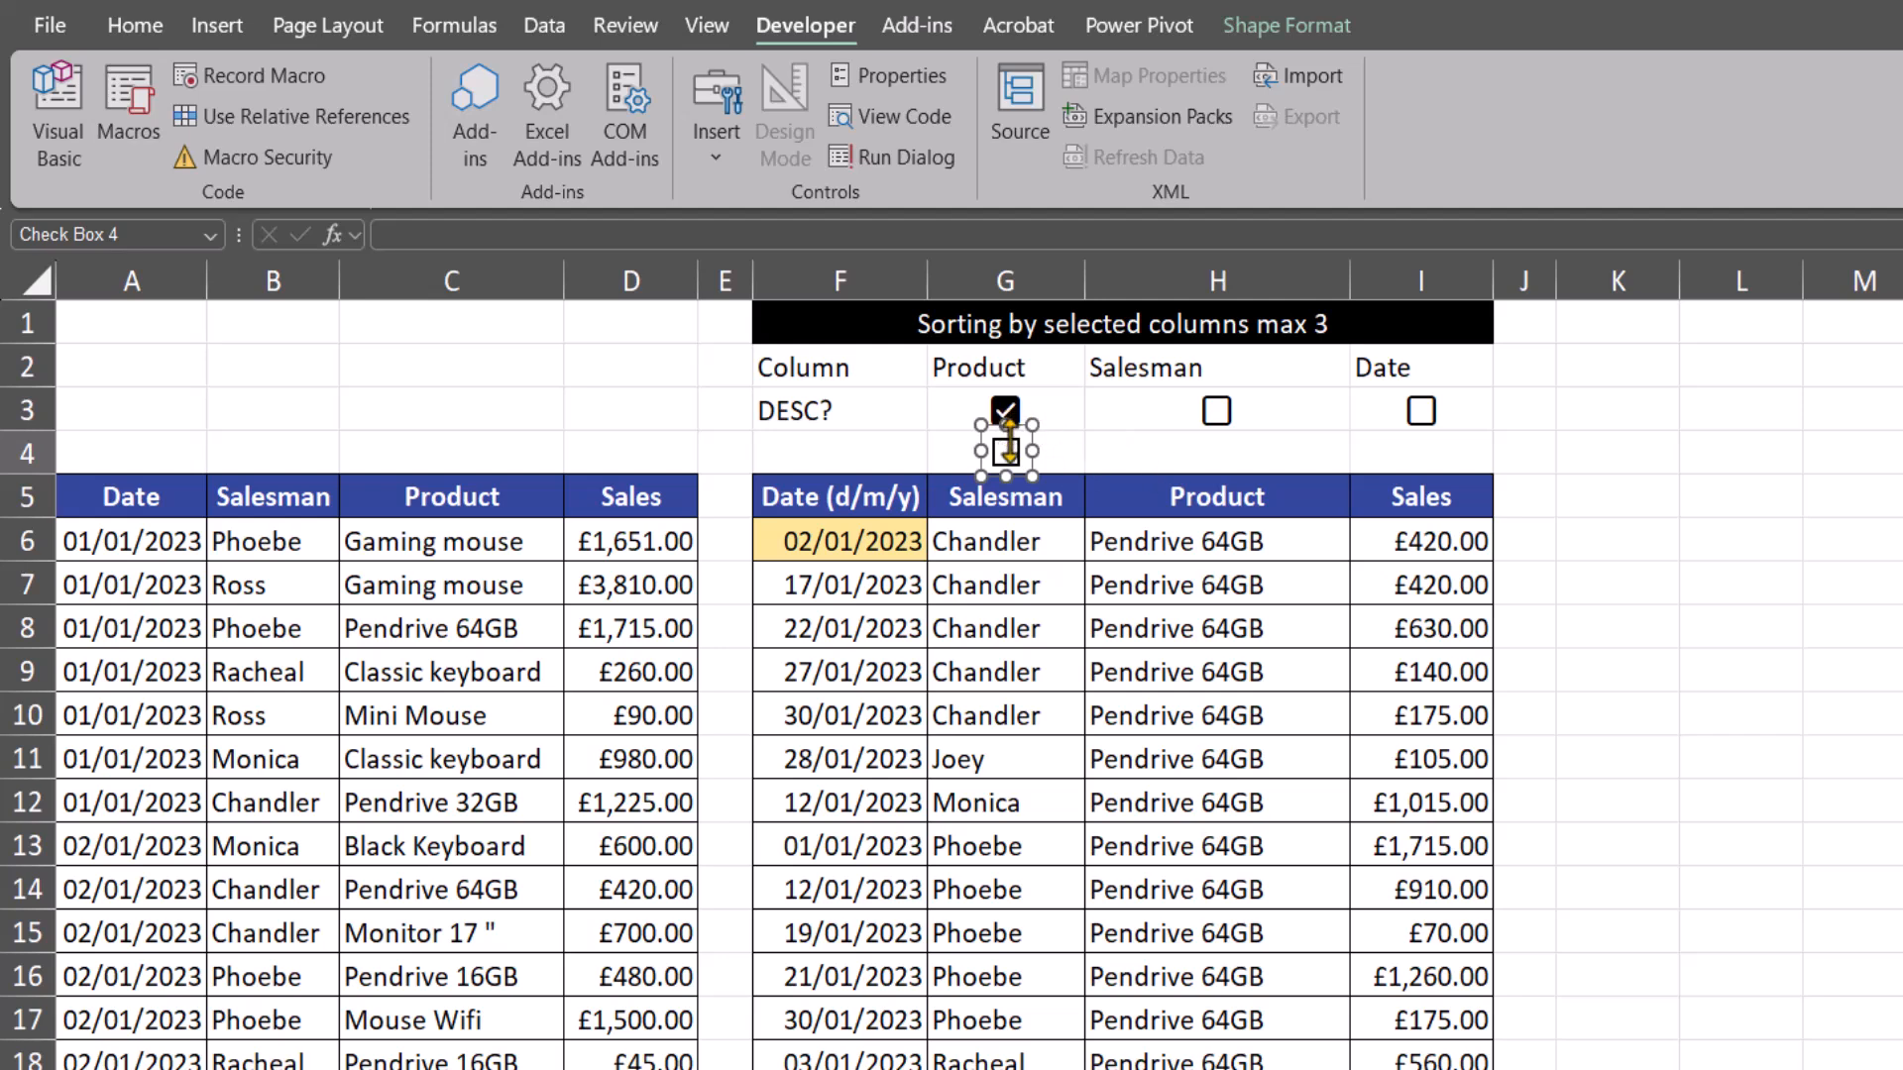
Link the check box over G4 to cell $H$4 in its control settings
{"action": "right_click", "coordinate": [1008, 437]}
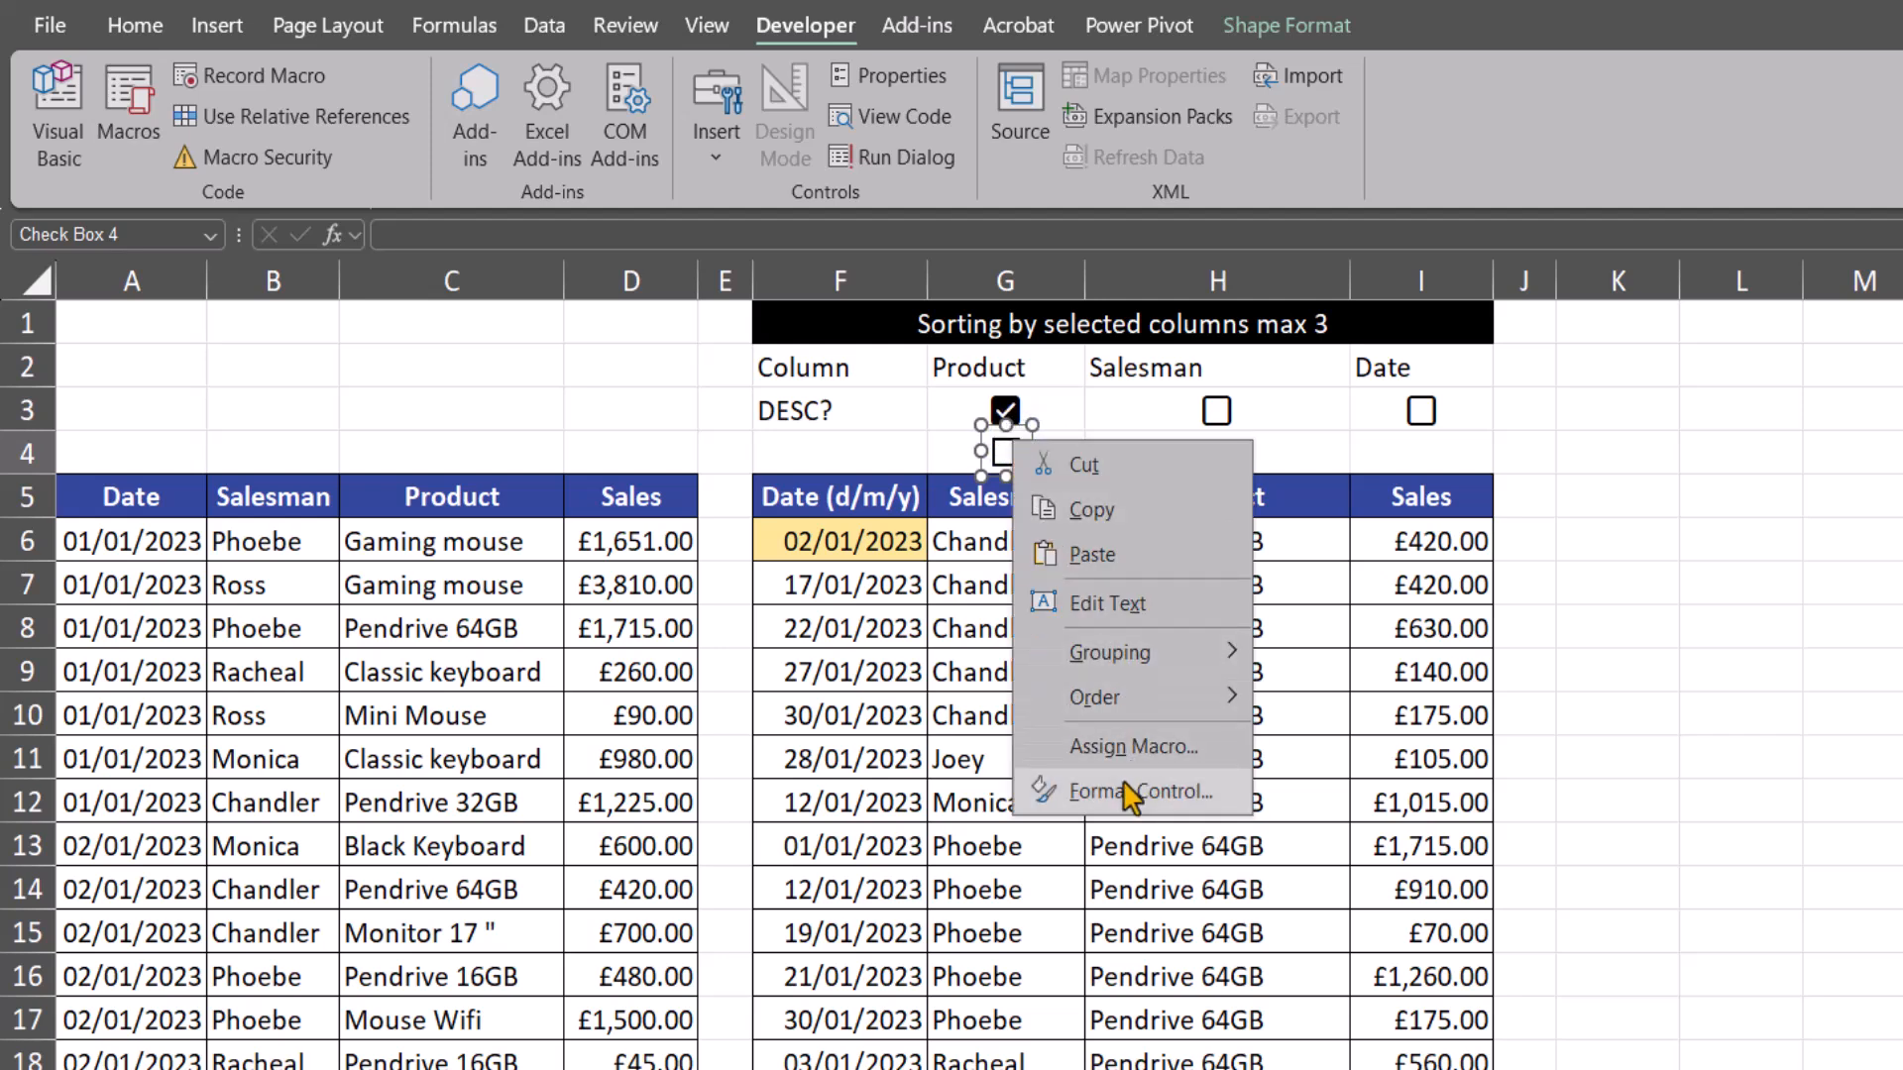
{"action": "left_click", "coordinate": [1127, 792]}
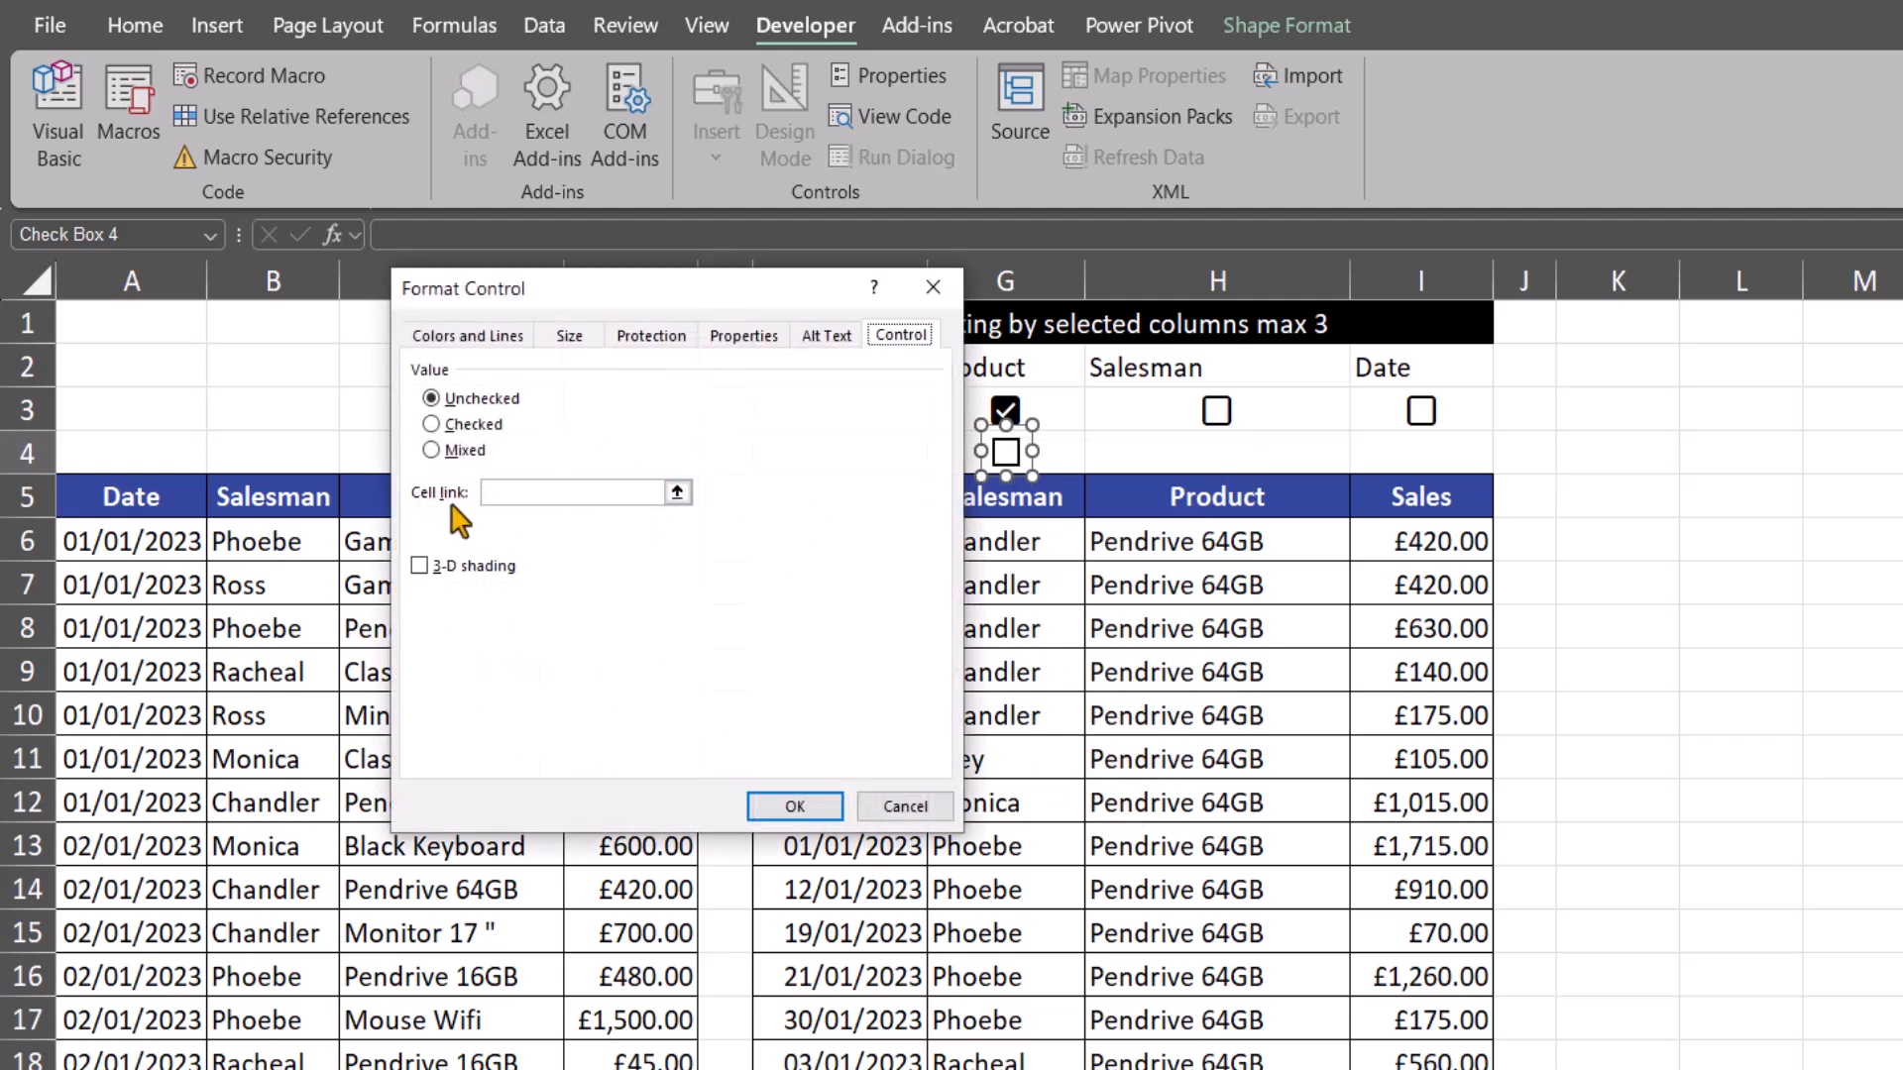
{"action": "left_click", "coordinate": [510, 501]}
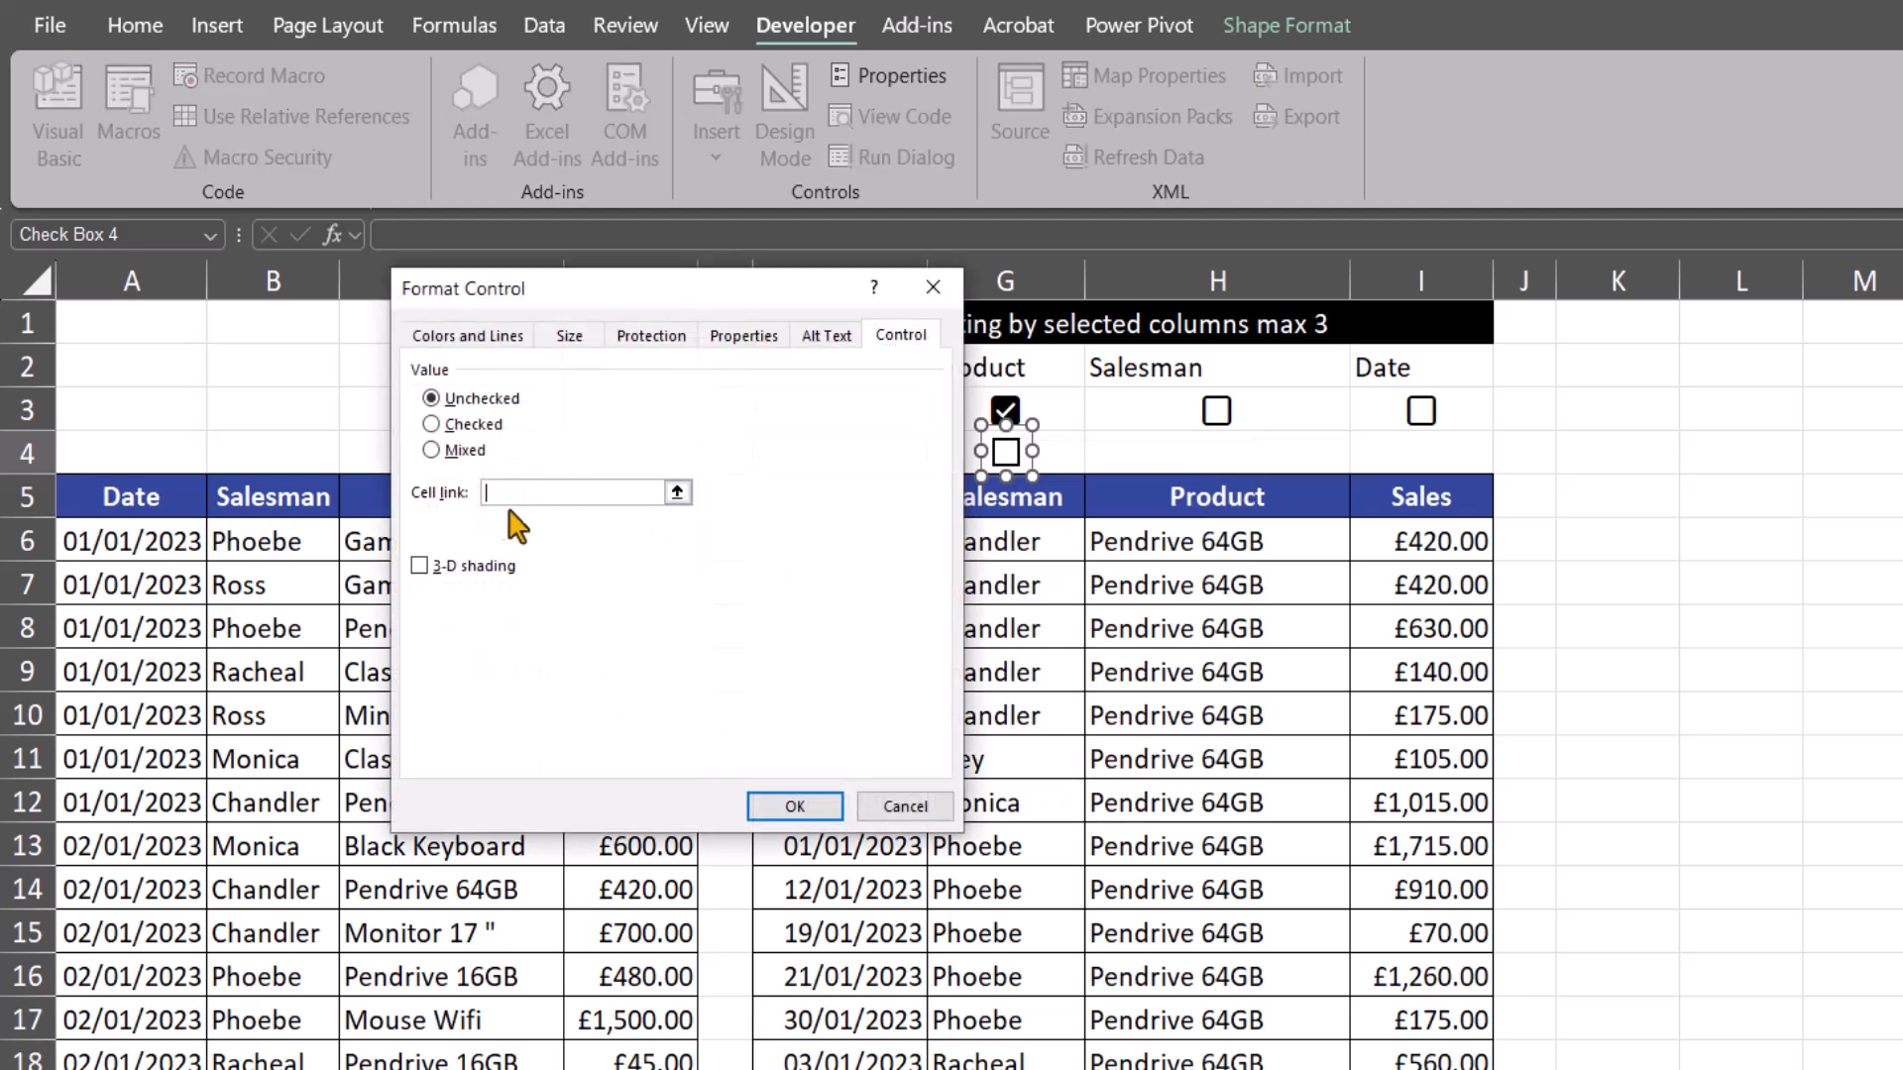
{"action": "left_click", "coordinate": [1187, 460]}
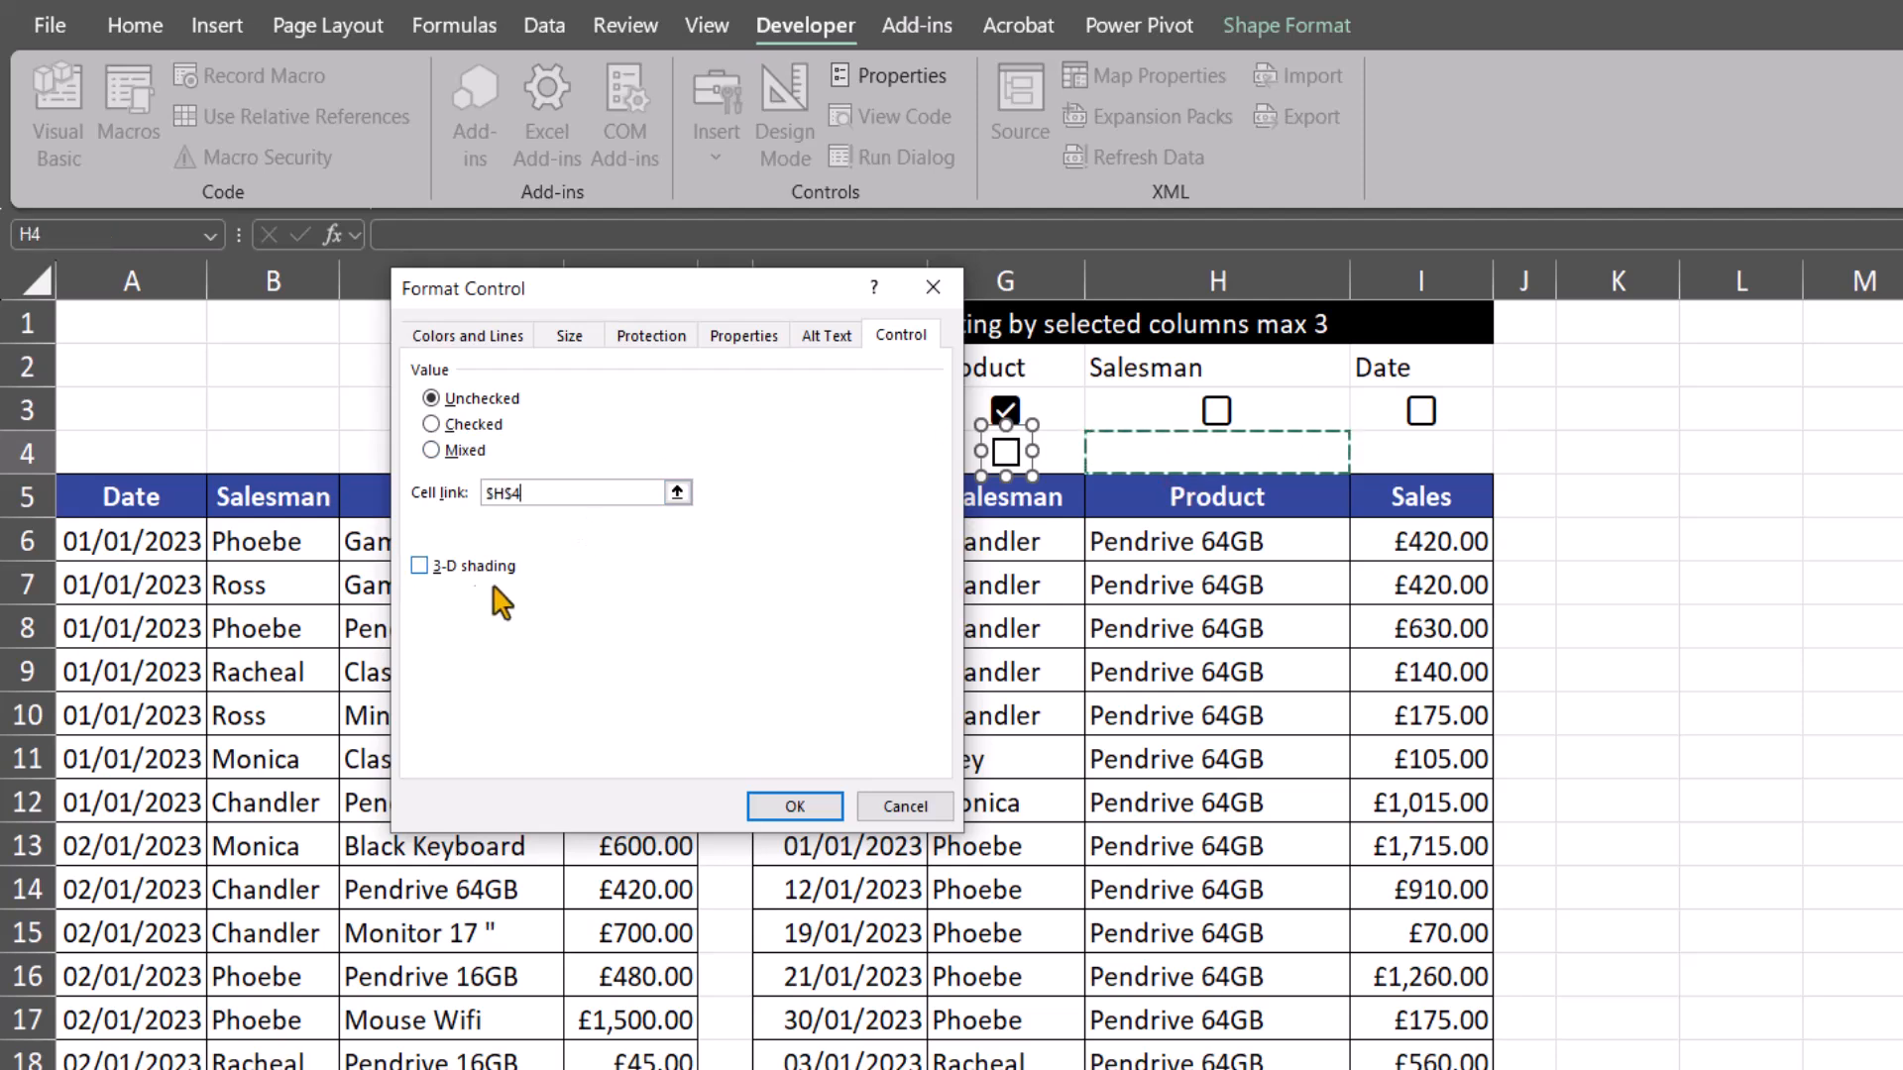
{"action": "left_click", "coordinate": [792, 806]}
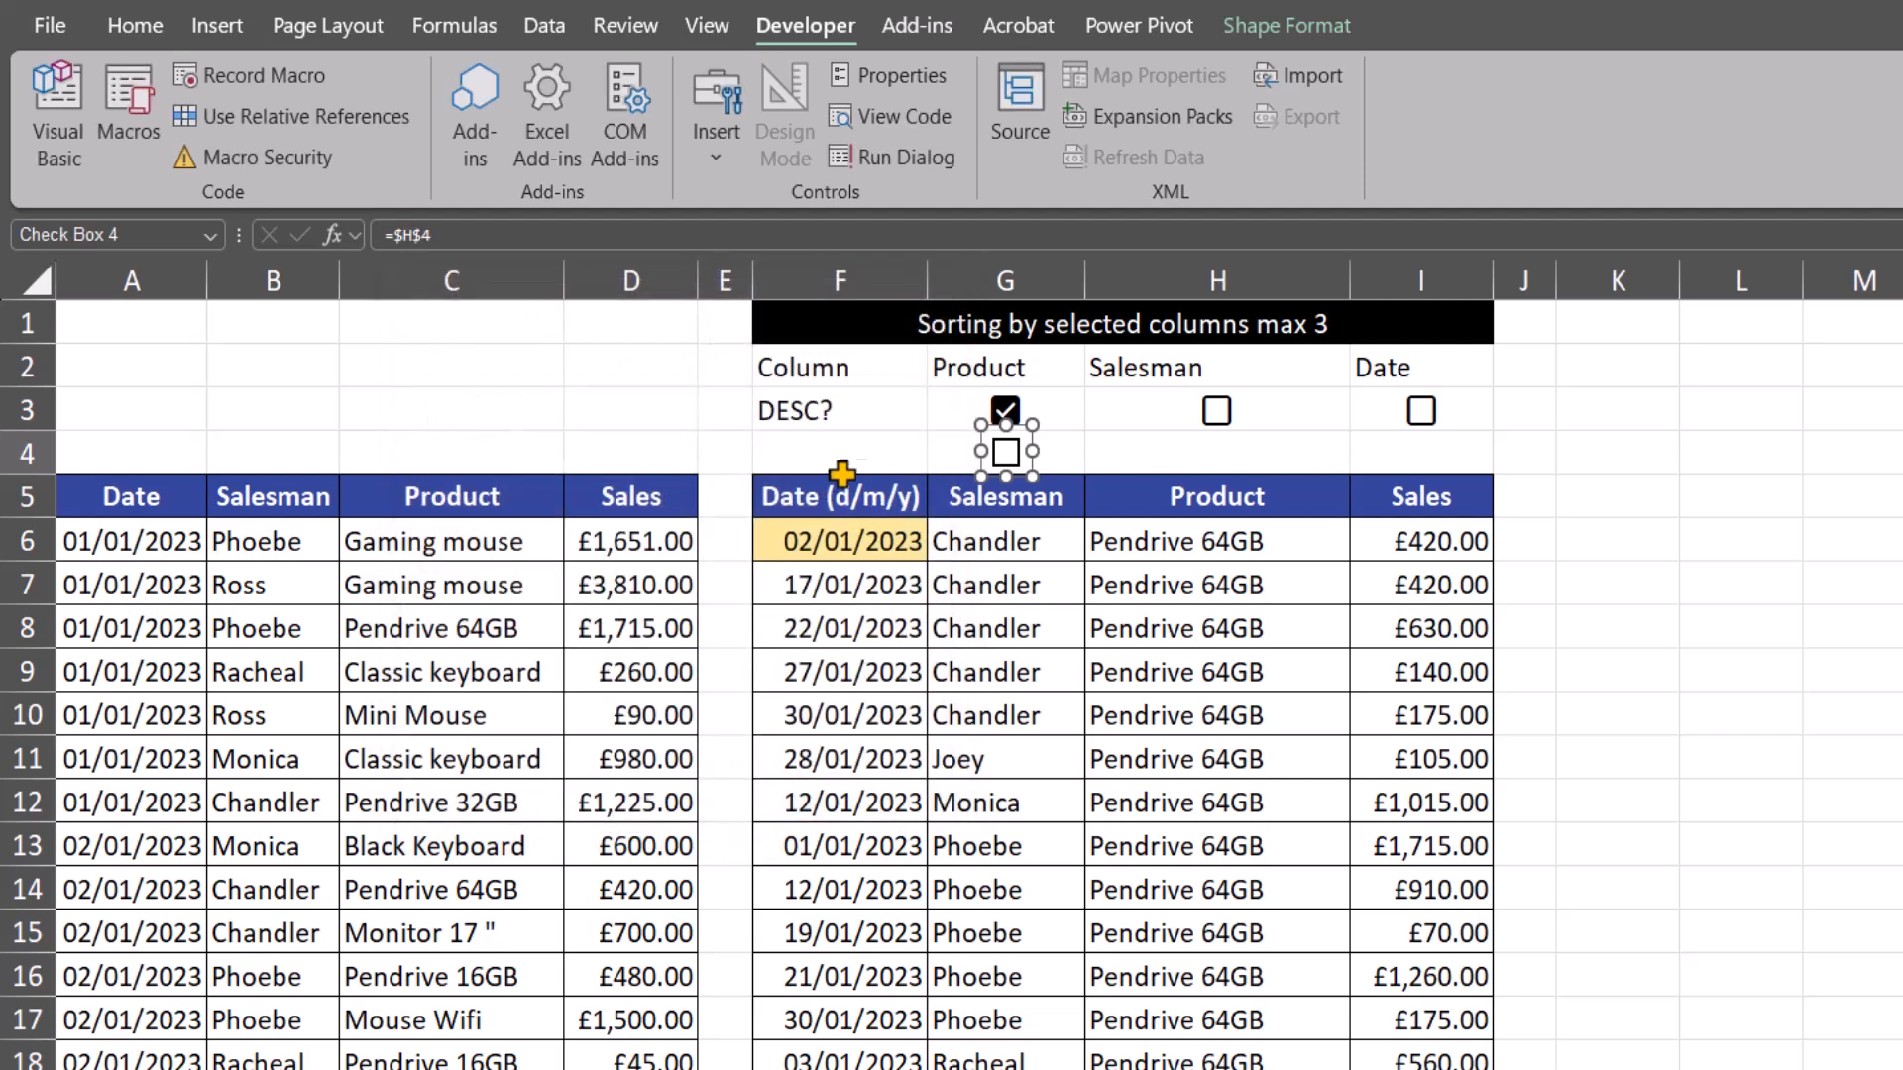
Test the linked check box over G4 by ticking and unticking it while watching H4
{"action": "left_click", "coordinate": [867, 458]}
{"action": "left_click", "coordinate": [1192, 454]}
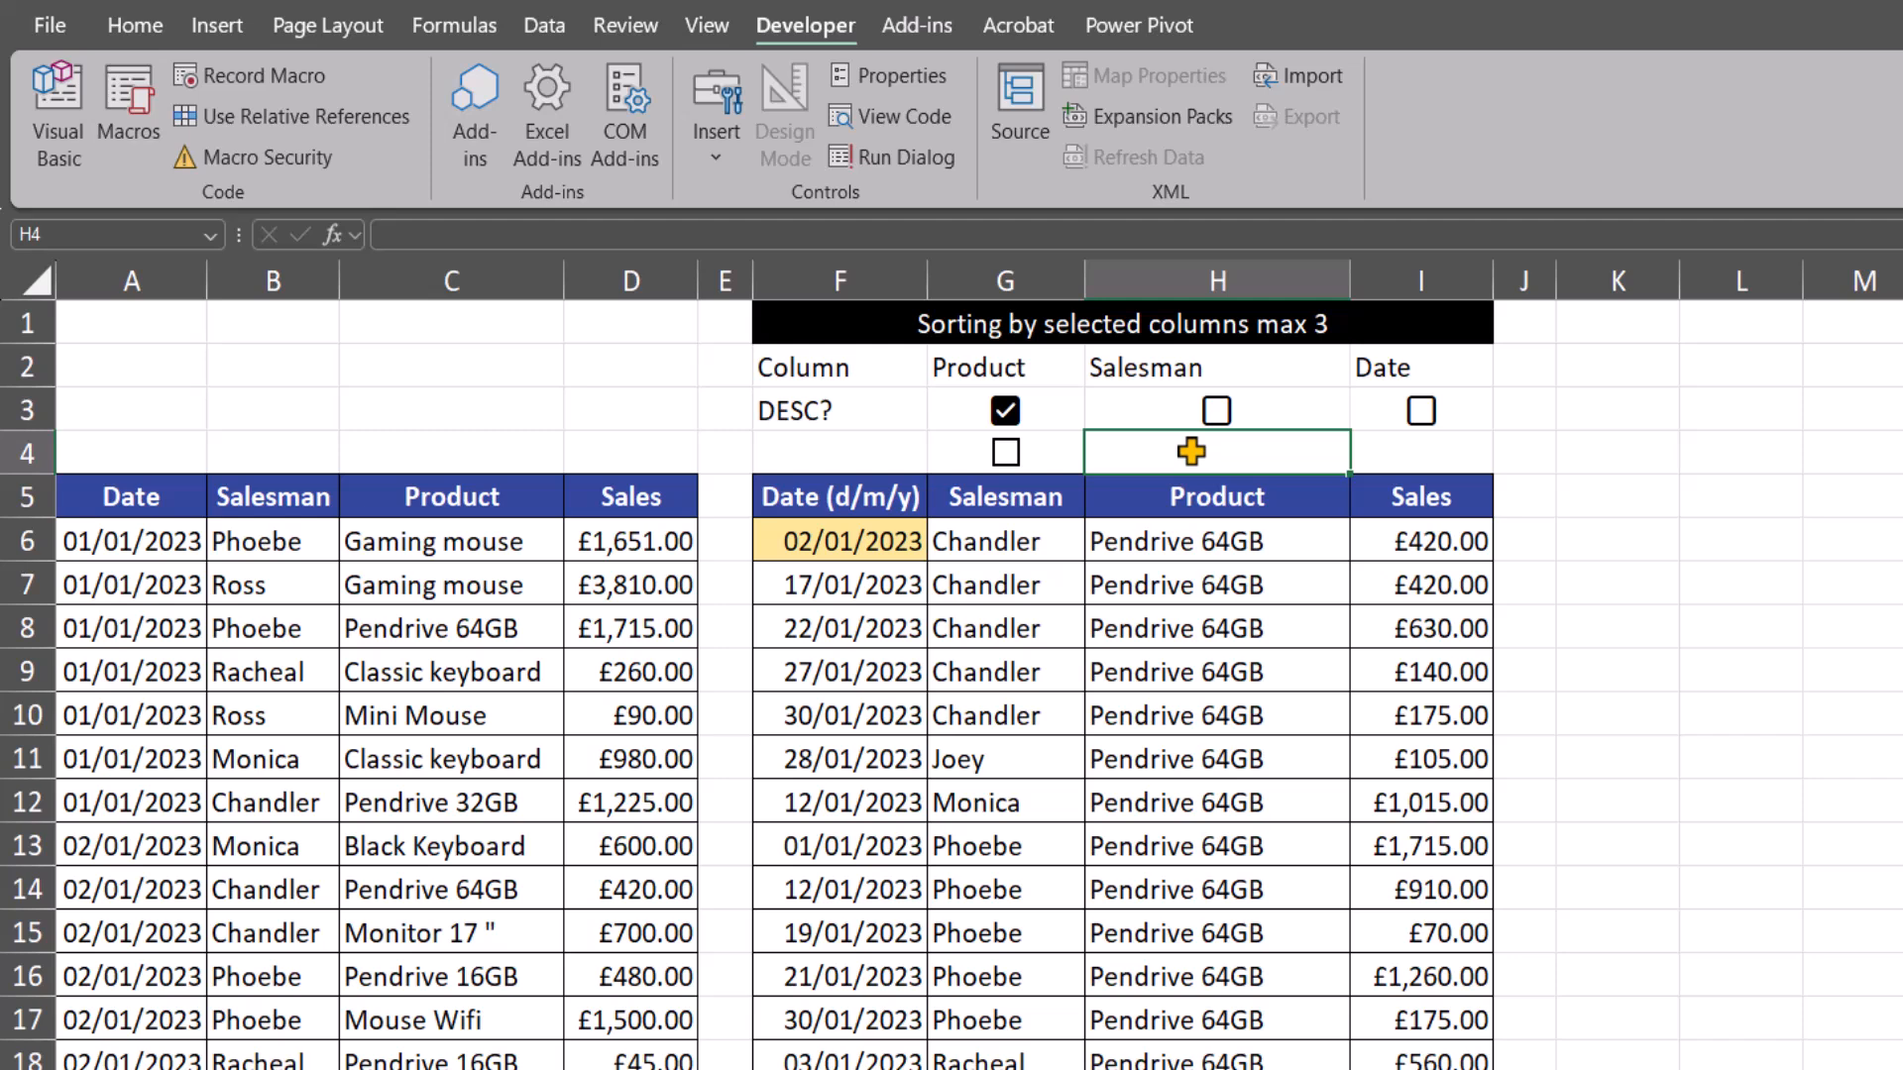
{"action": "left_click", "coordinate": [1011, 476]}
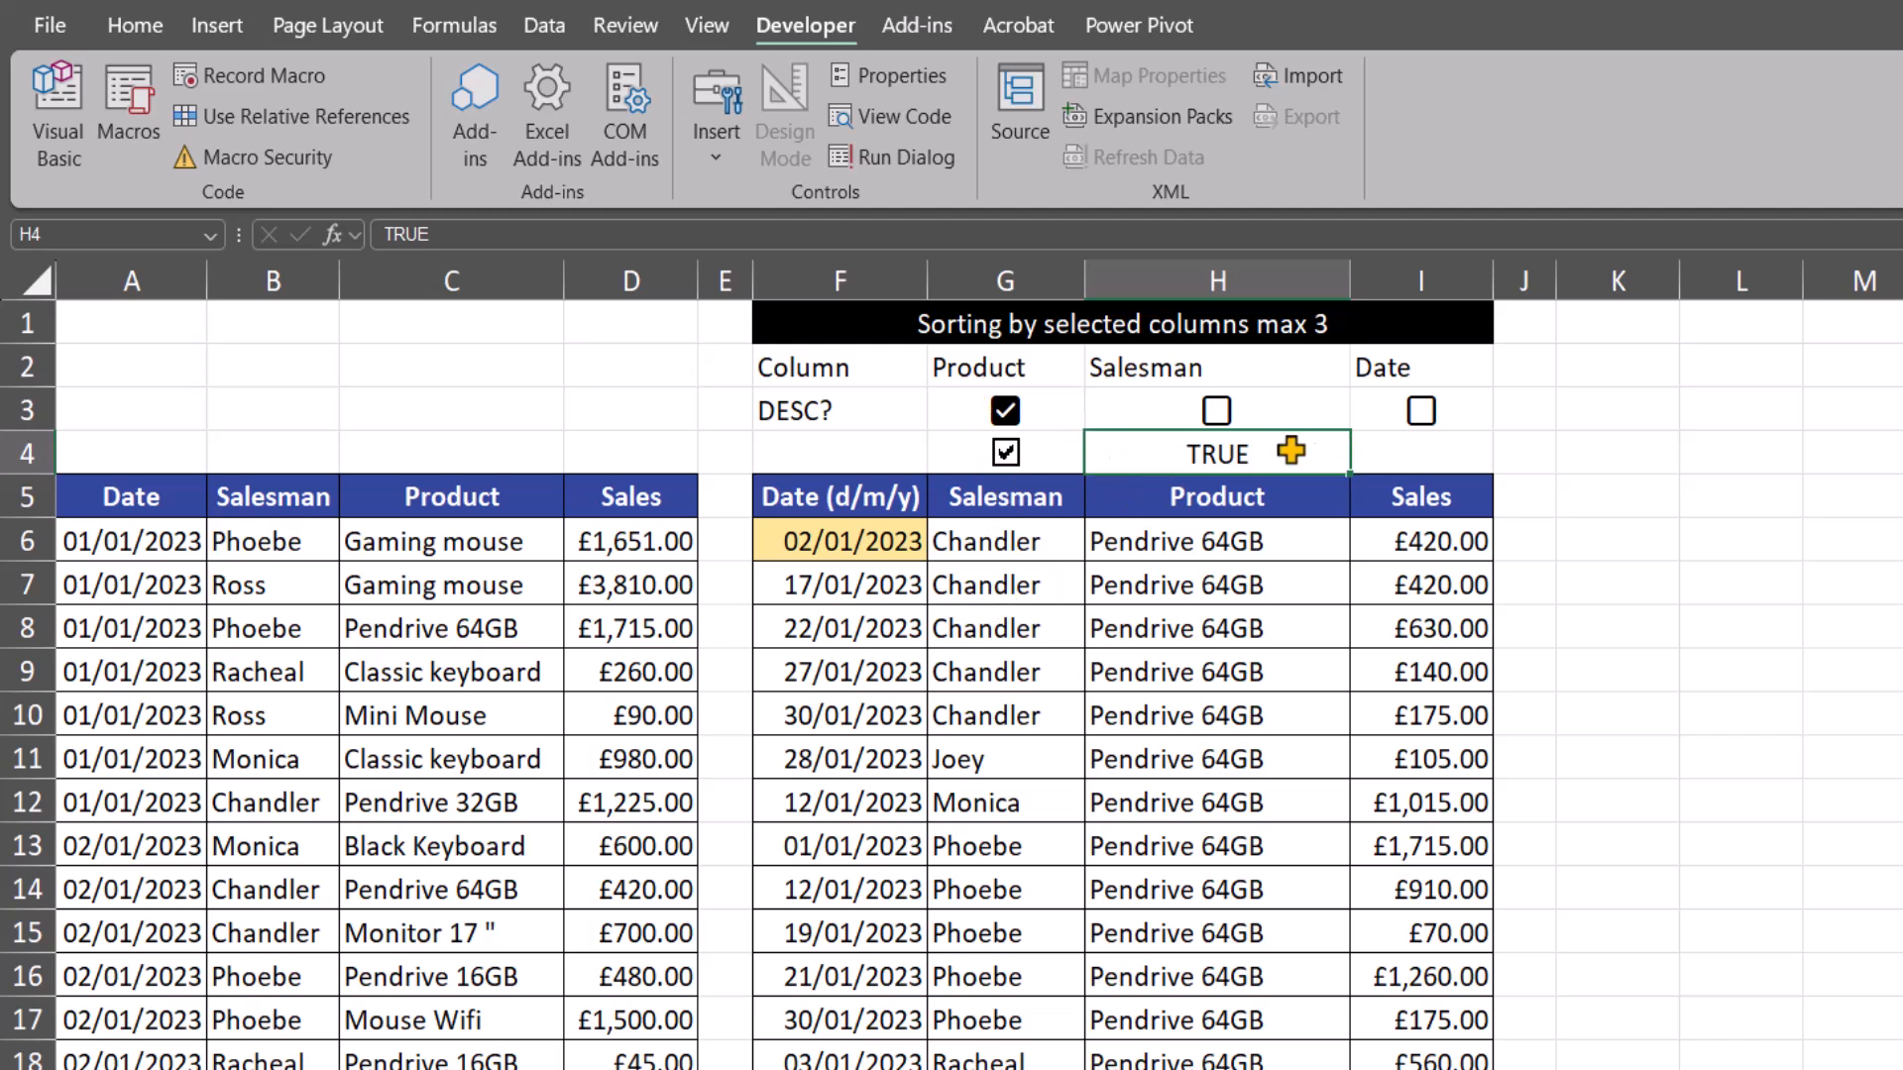
{"action": "left_click", "coordinate": [1006, 454]}
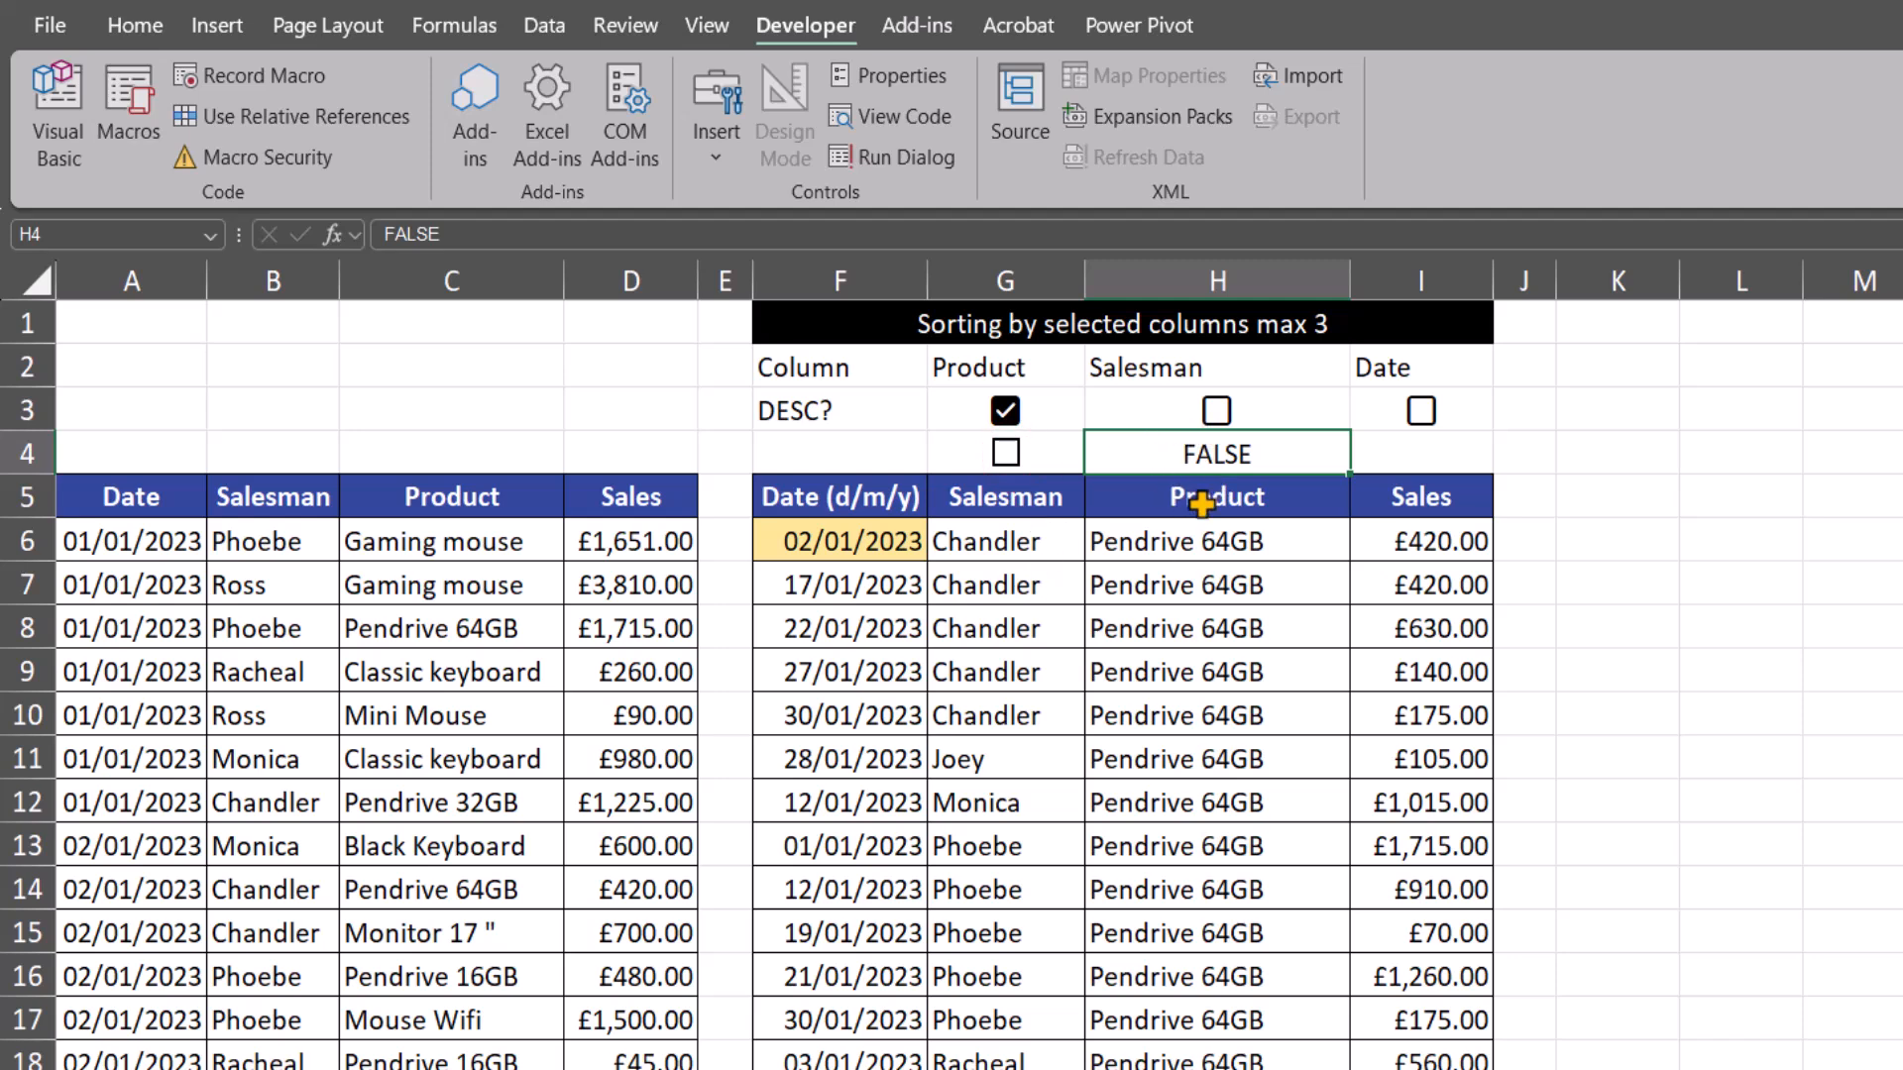
Clear the linked value in H4 and delete the check box over G4
{"action": "key", "text": "Delete"}
{"action": "right_click", "coordinate": [999, 451]}
{"action": "key", "text": "Escape"}
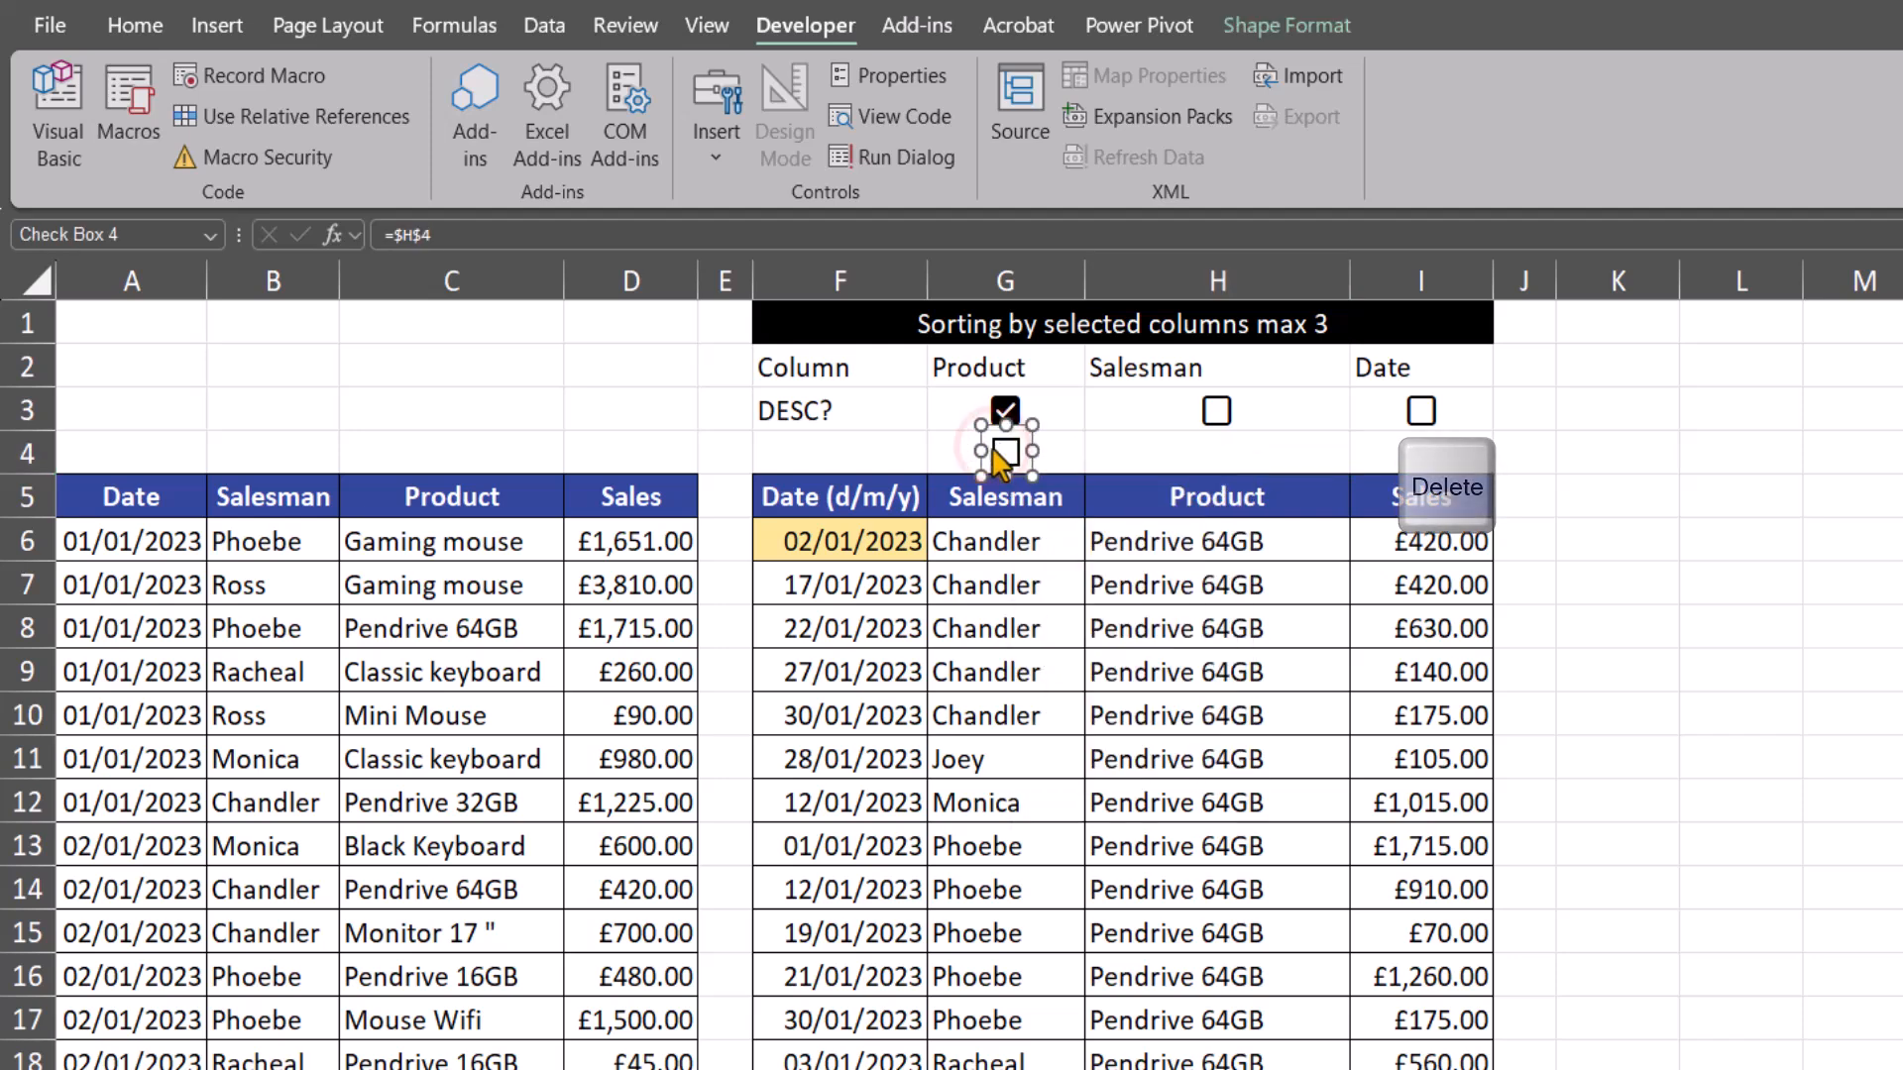
{"action": "key", "text": "Delete"}
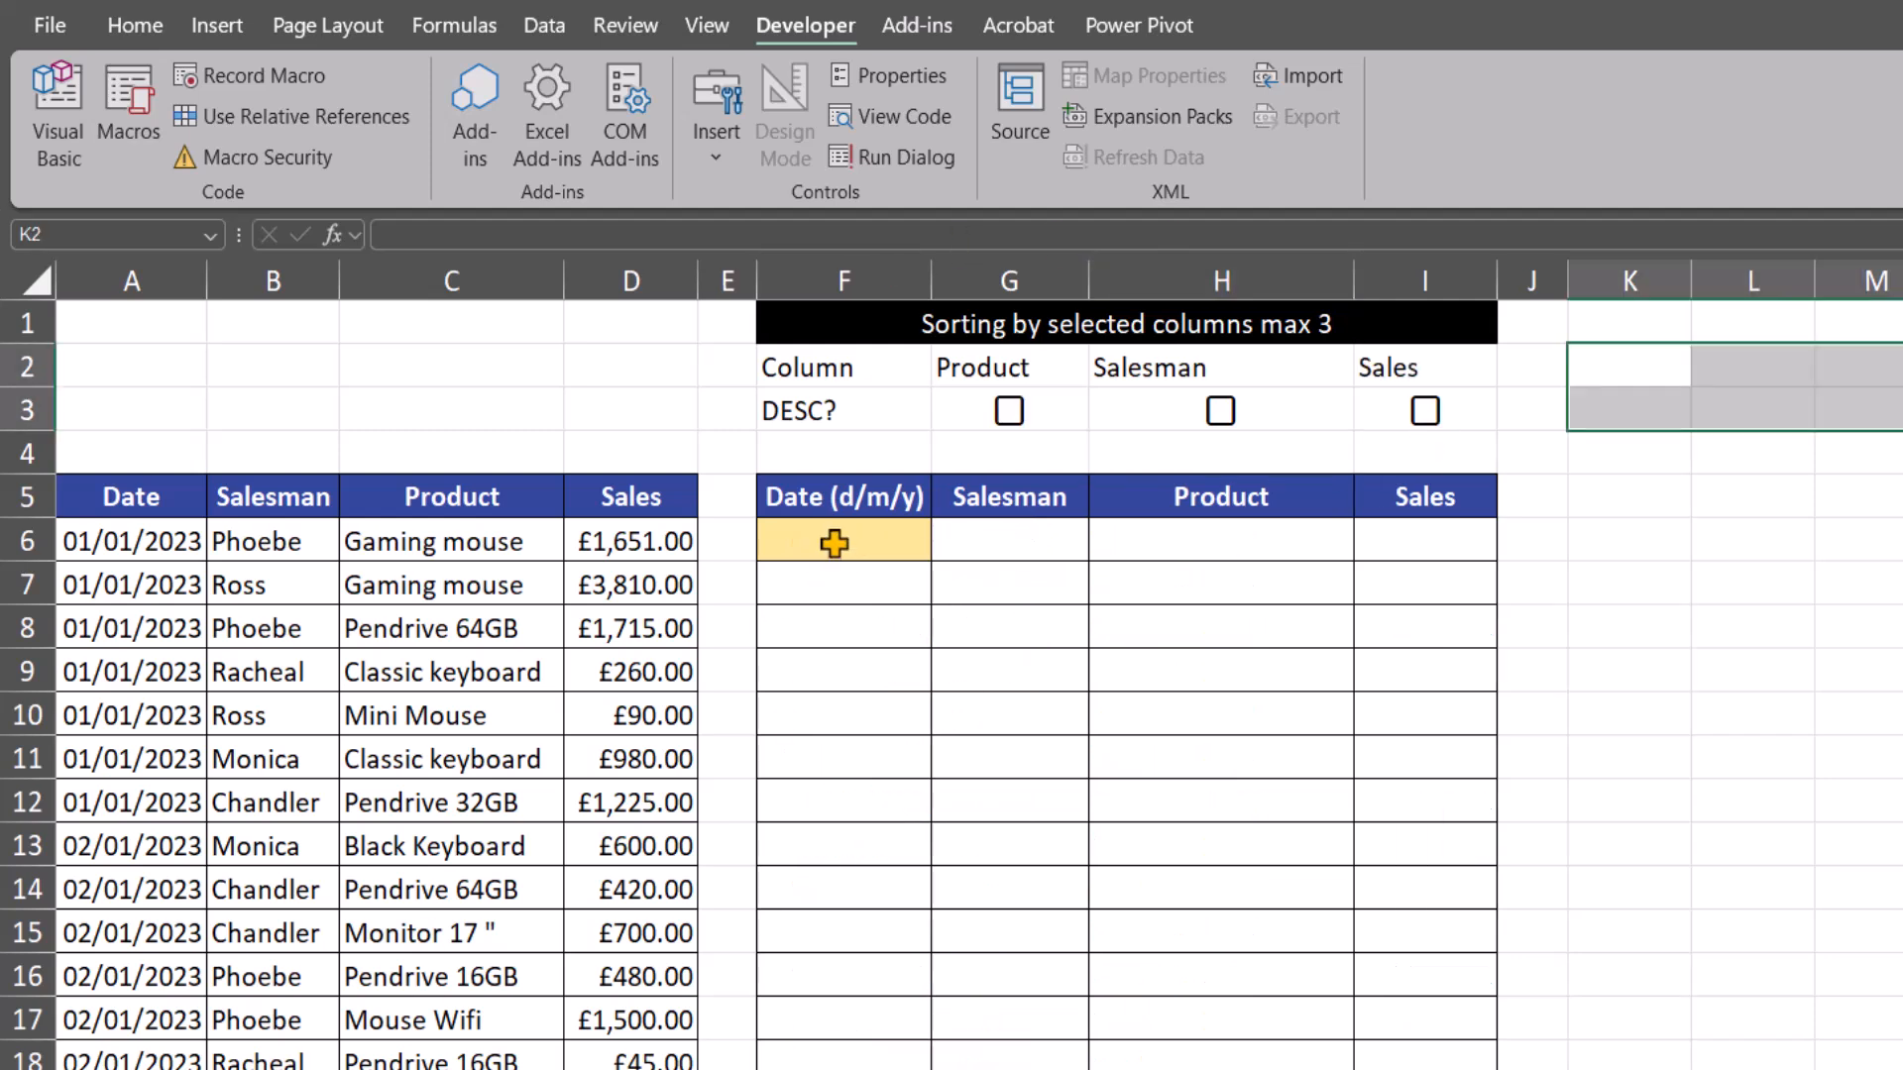
Enter the formula =SORT(A6:D173) in cell F6 to sort the whole sales table
{"action": "left_click", "coordinate": [836, 540]}
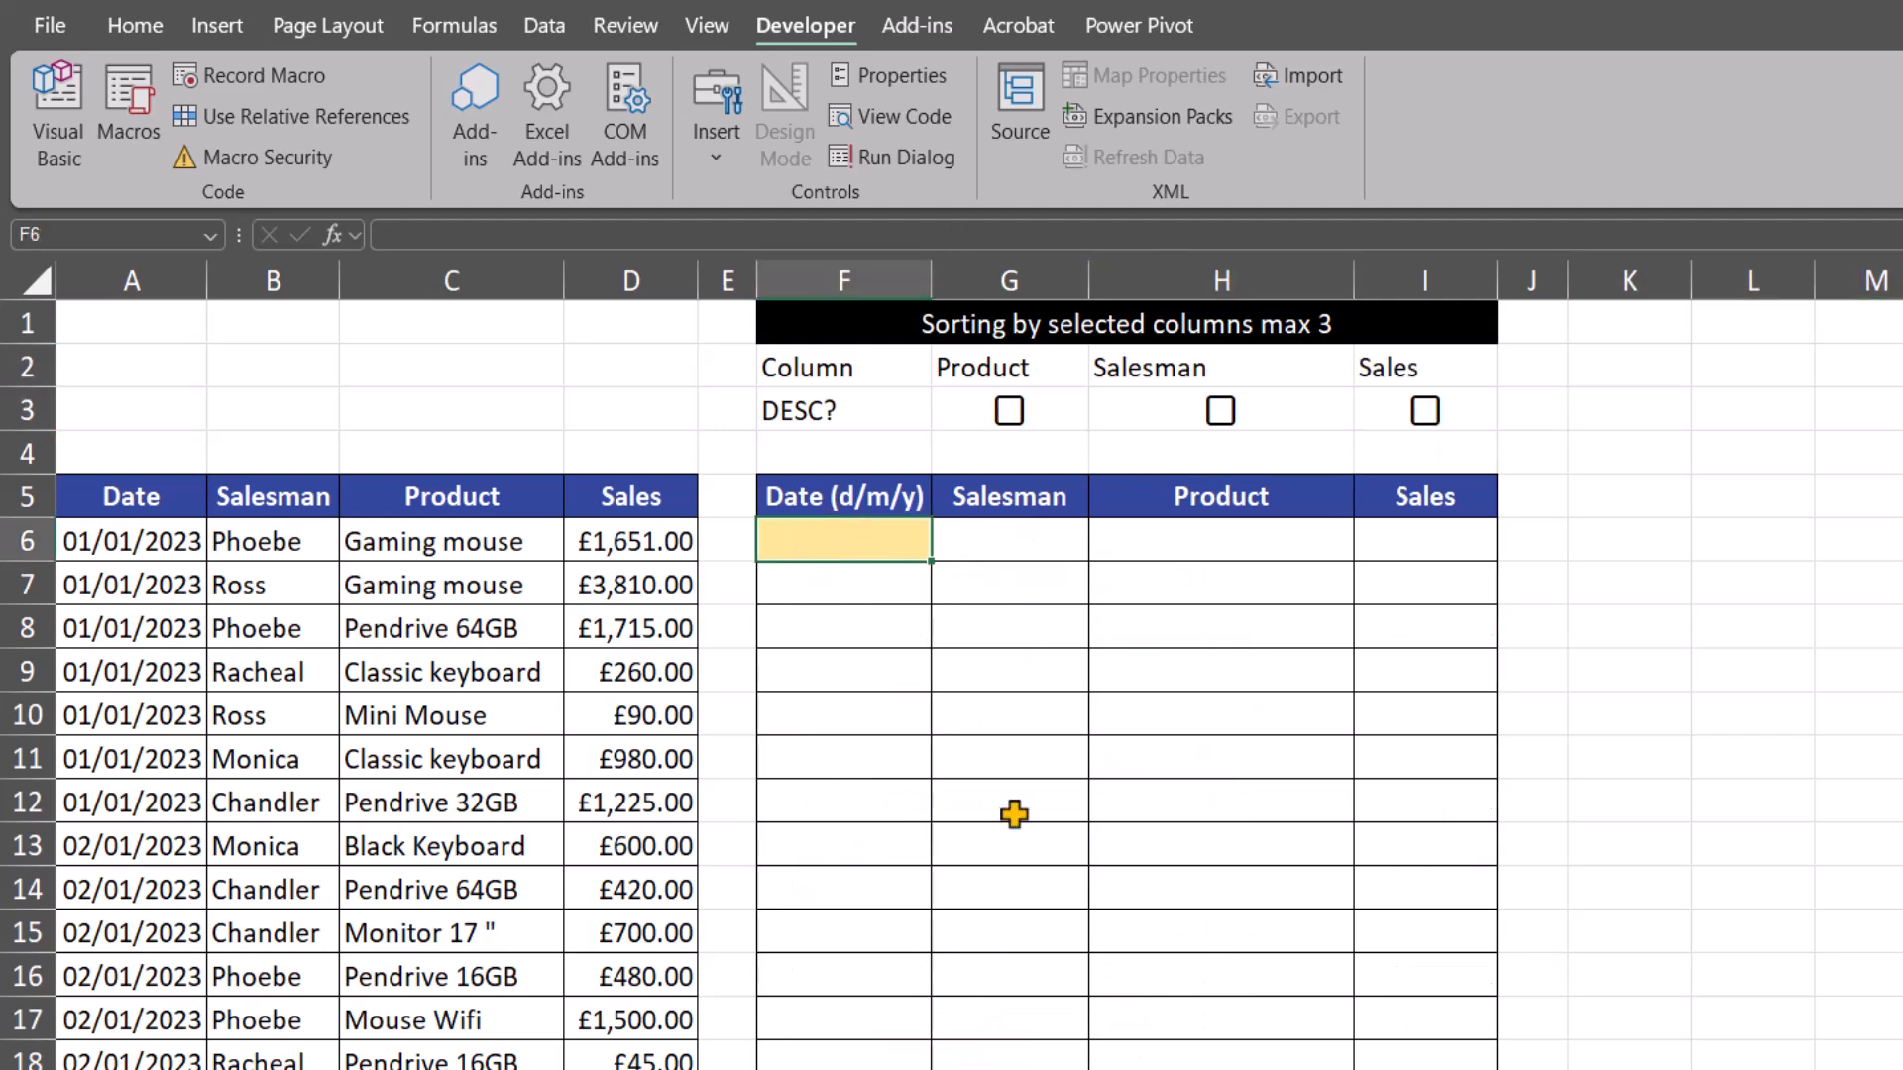
{"action": "type", "text": "=sor"}
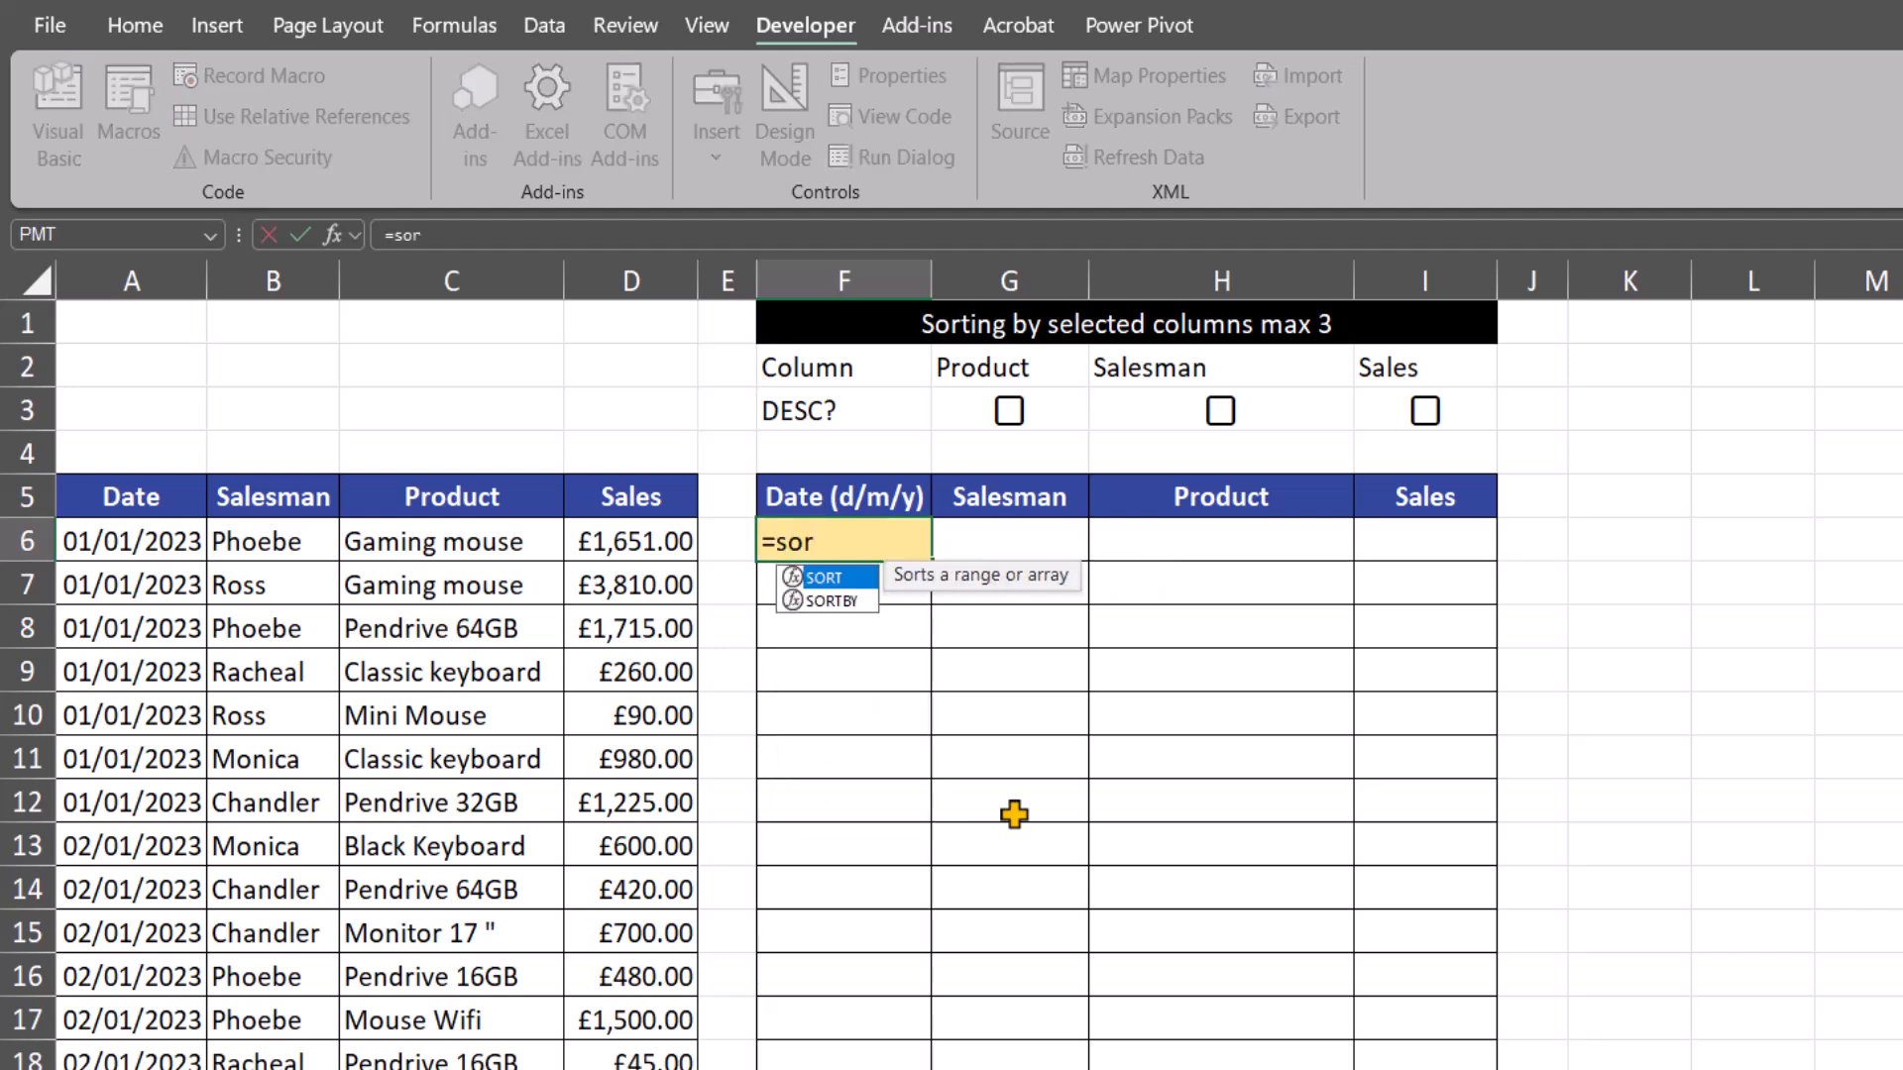
{"action": "key", "text": "Tab"}
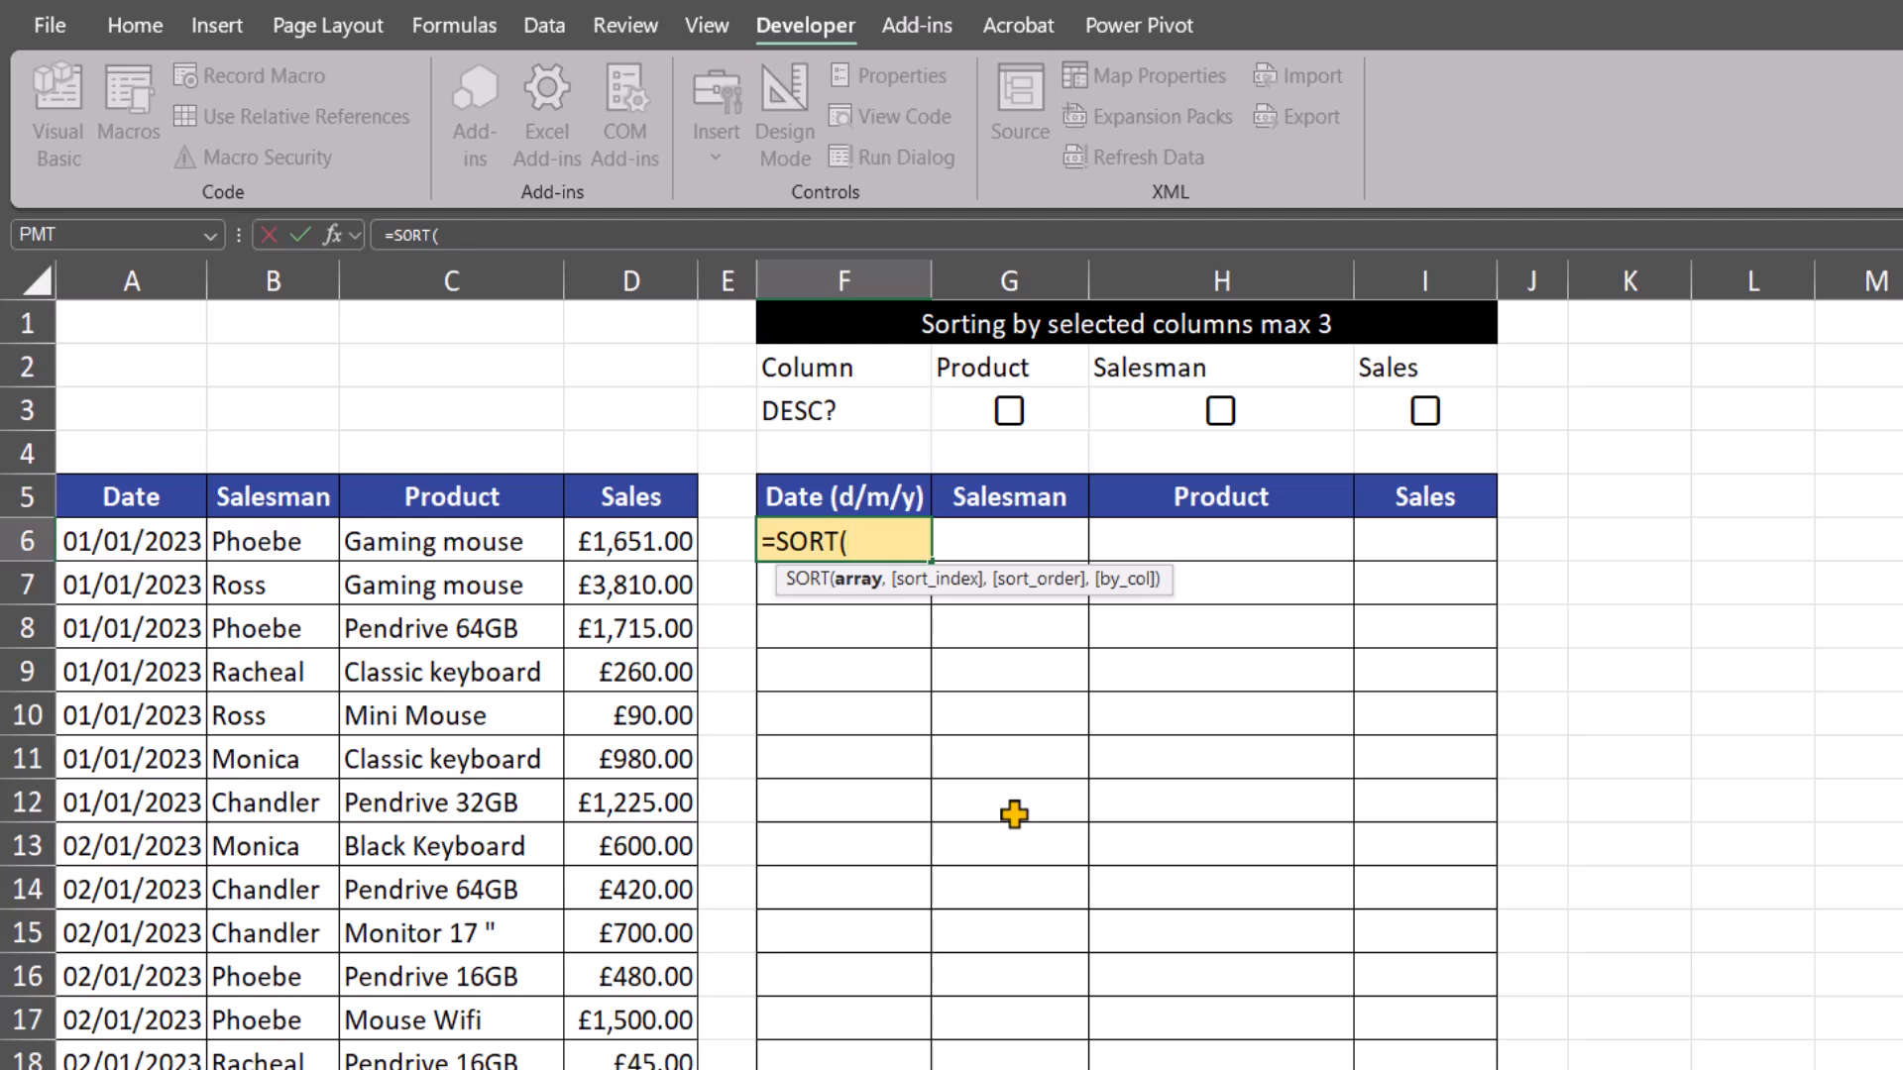
{"action": "left_click", "coordinate": [634, 543]}
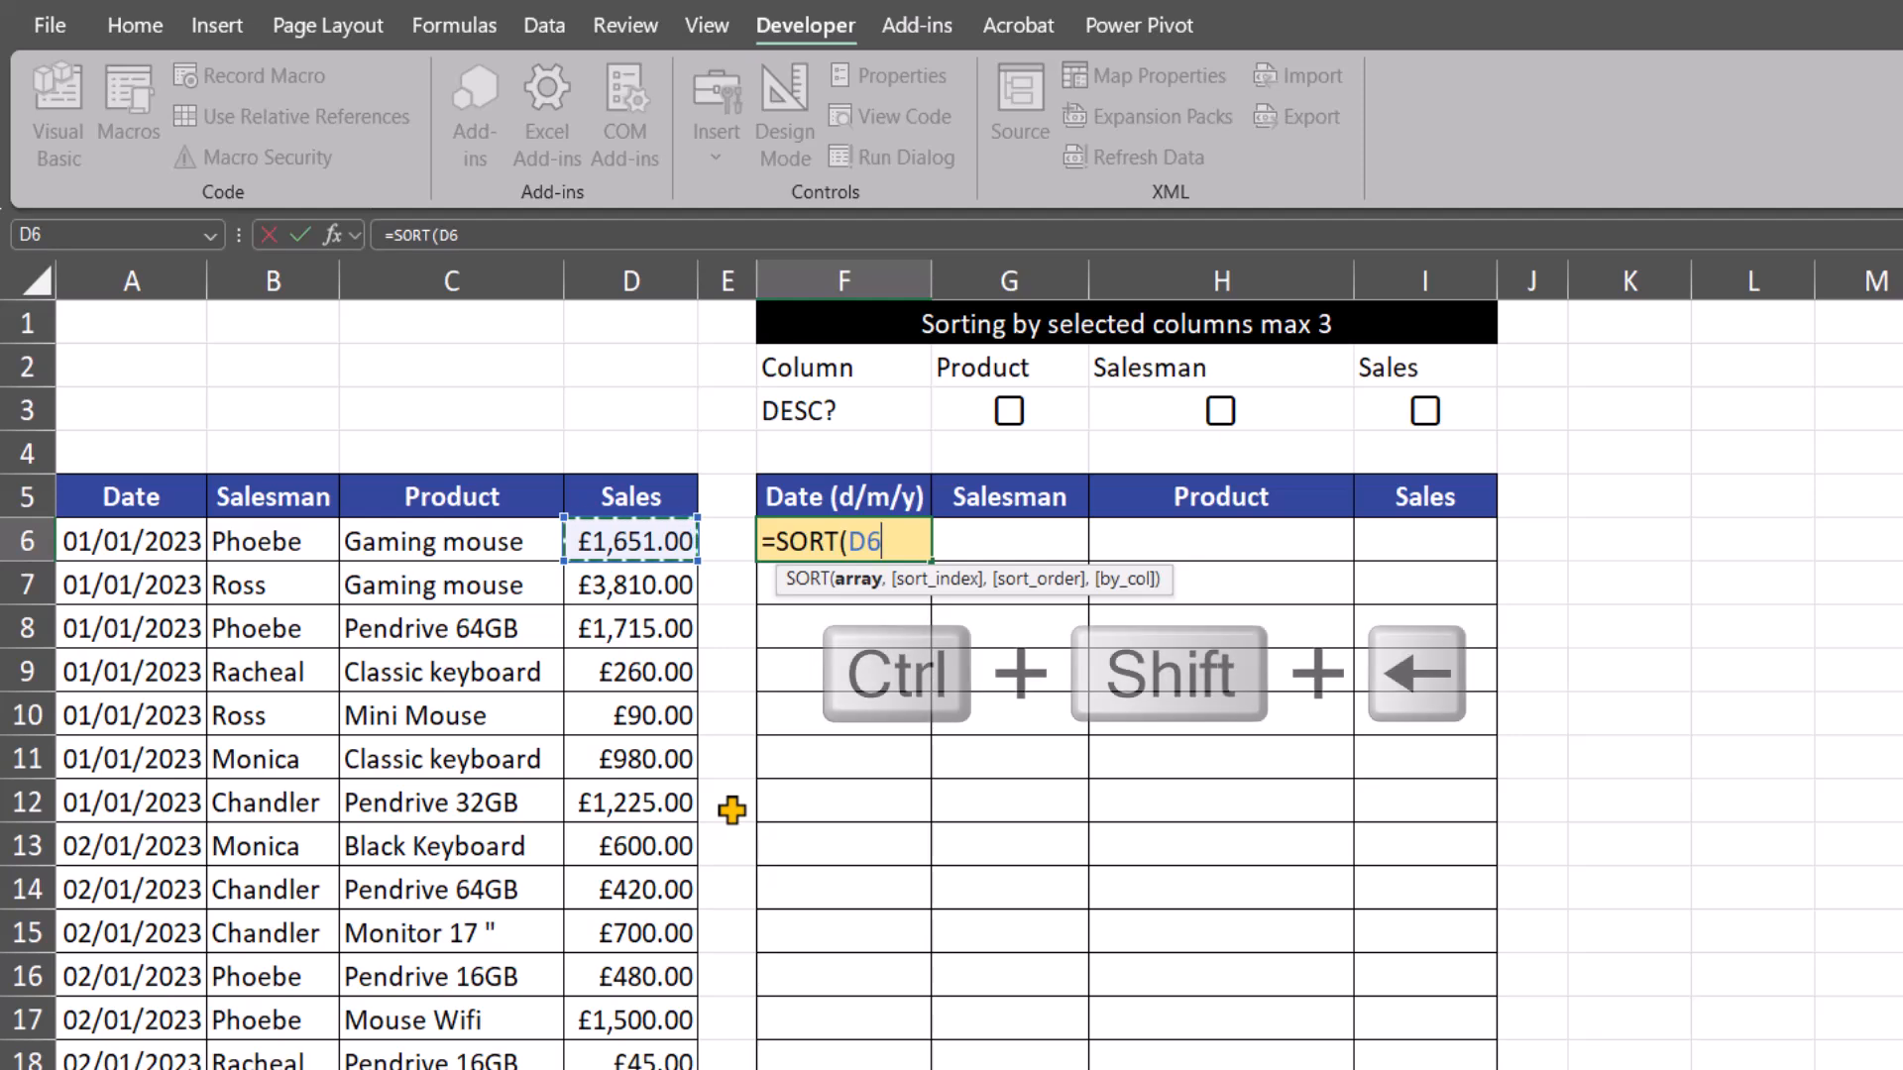
{"action": "key", "text": "ctrl+shift+Left"}
{"action": "key", "text": "ctrl+shift+Down"}
{"action": "key", "text": "ctrl+BackSpace"}
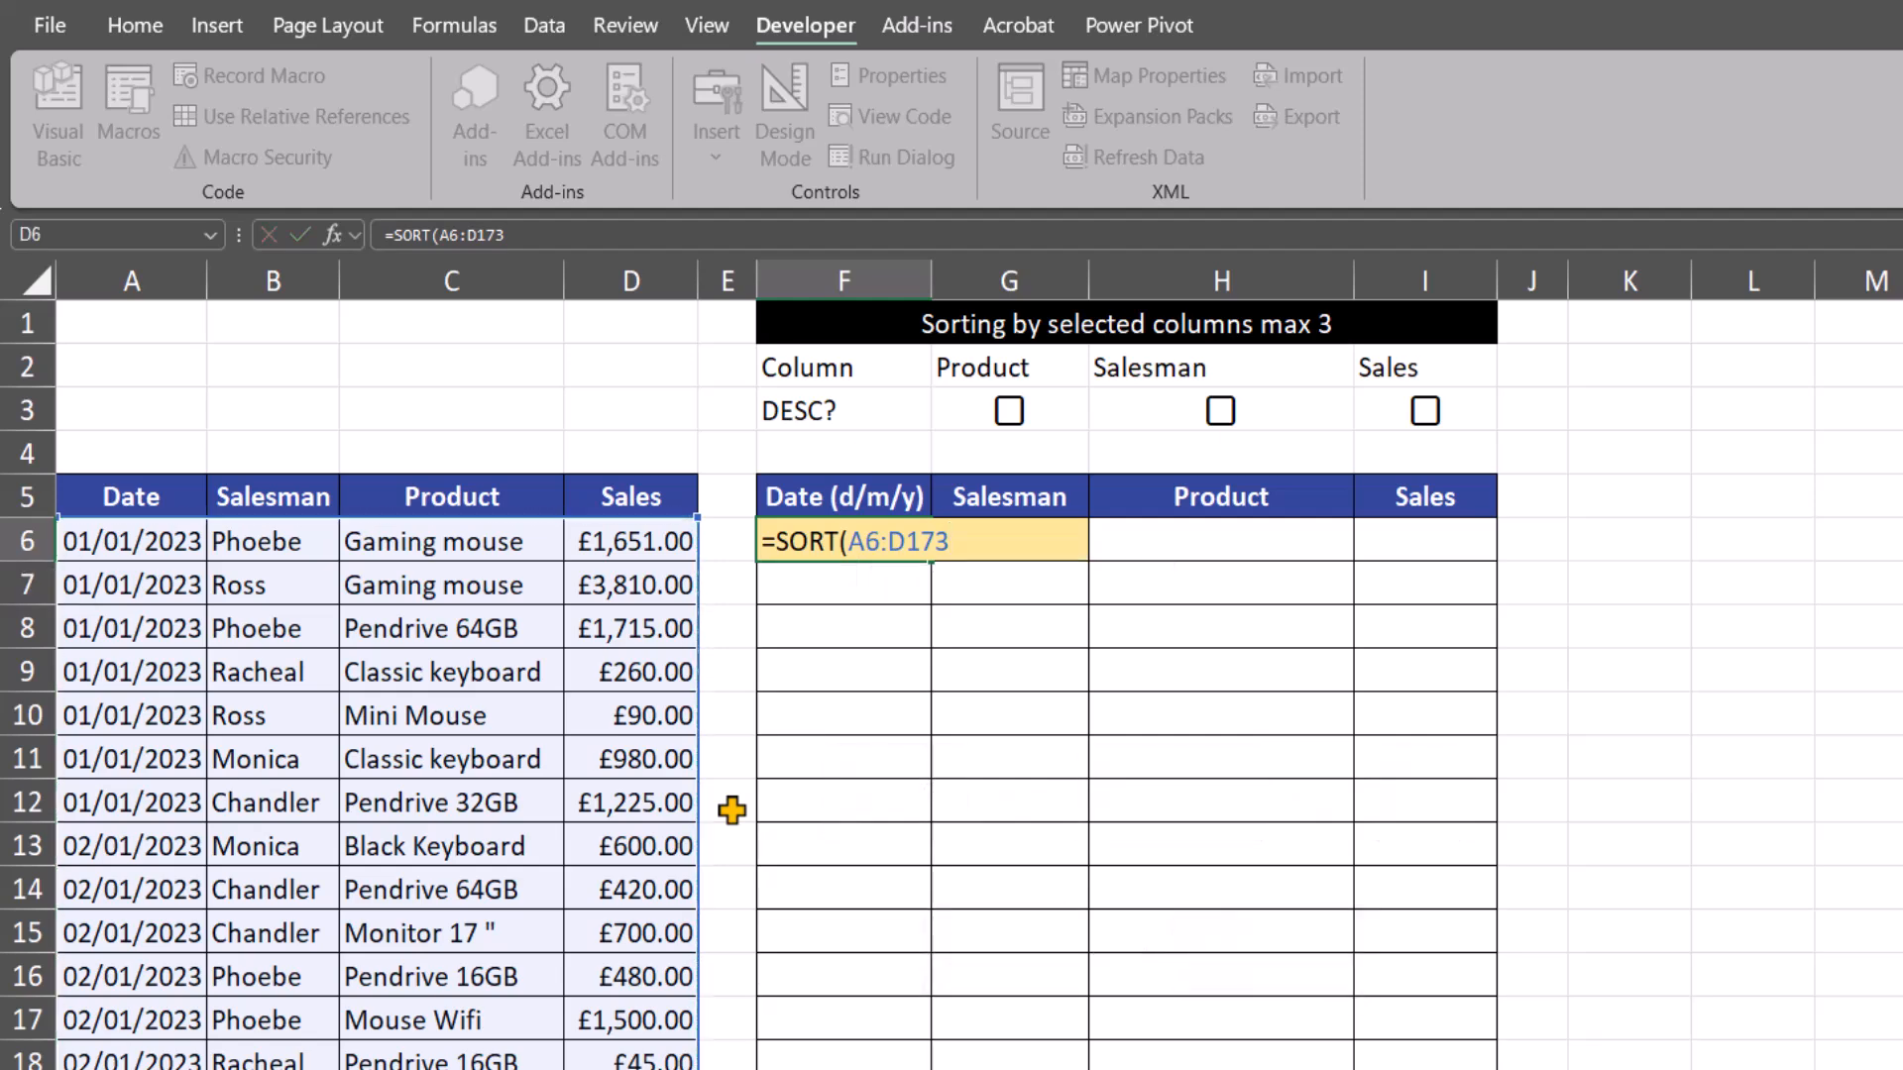
{"action": "key", "text": "Return"}
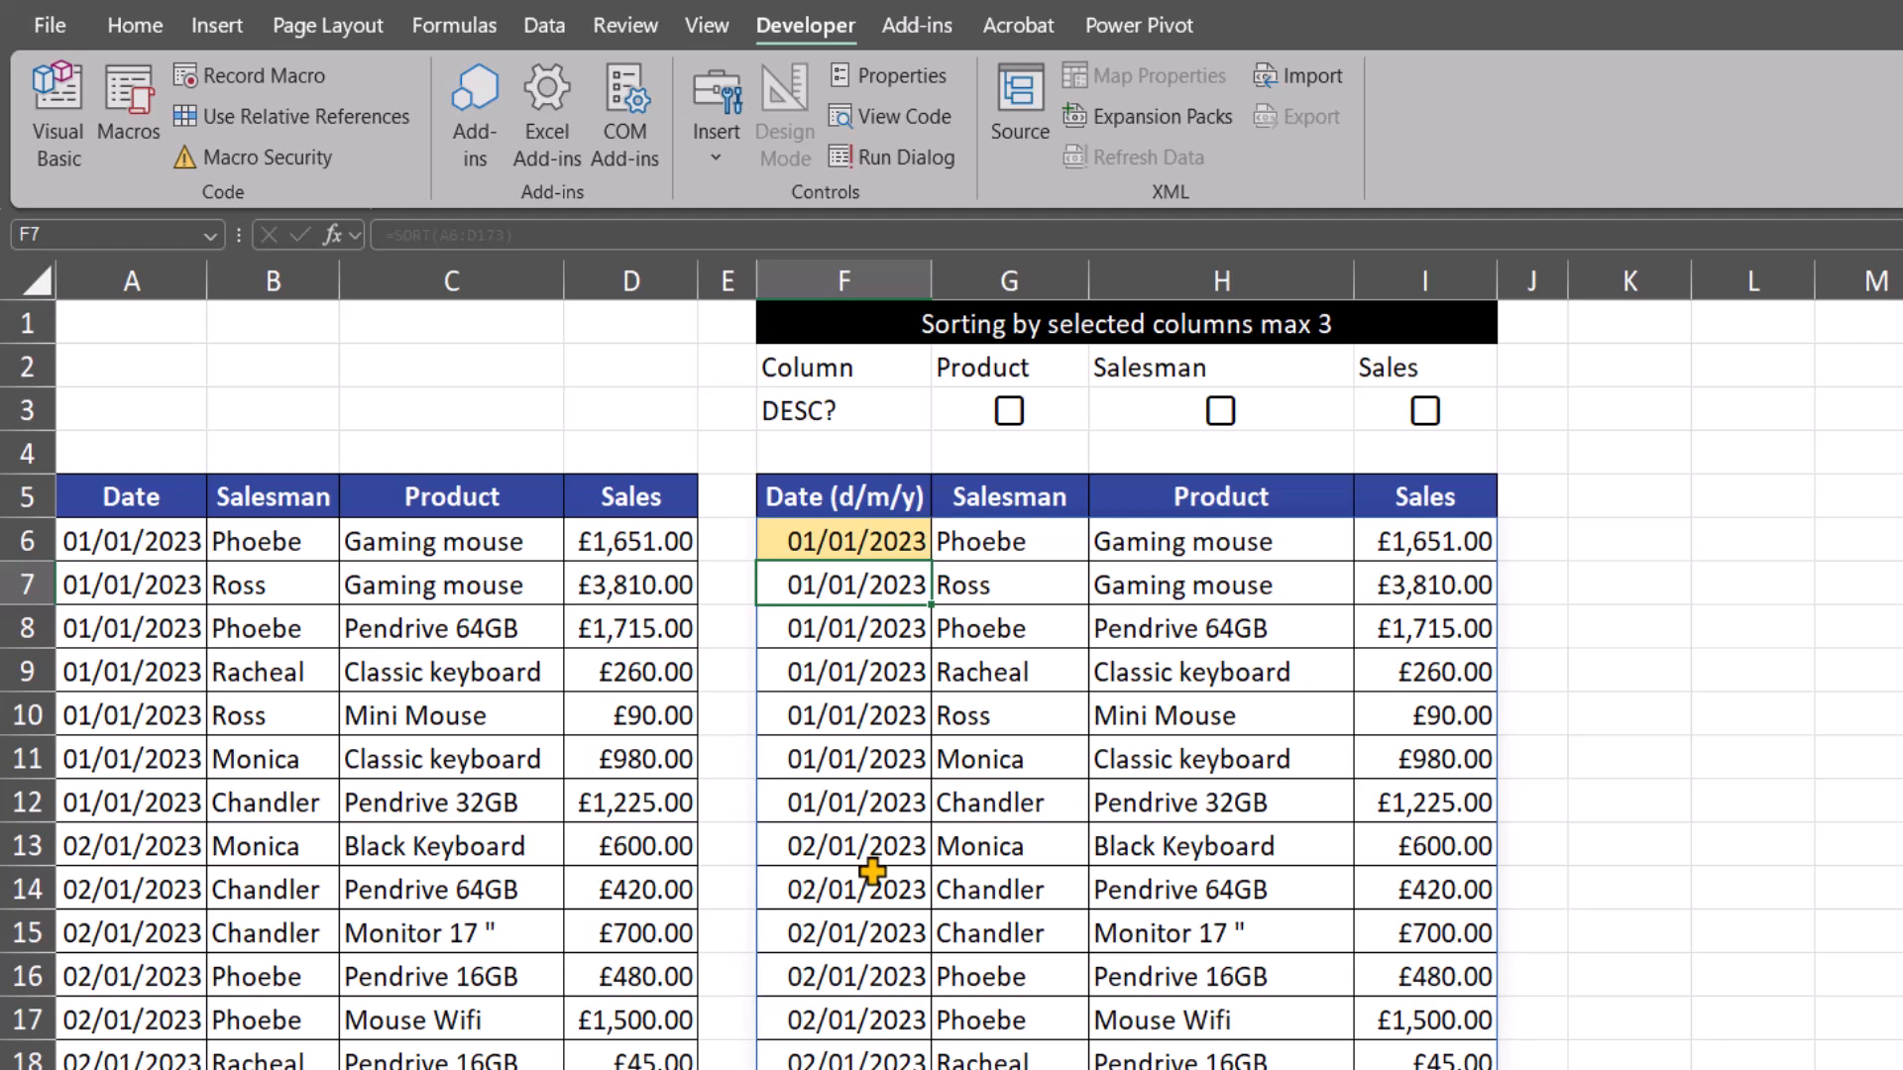
Add sort index 2 to the SORT formula in F6 and check the sorted Salesman column
{"action": "double_click", "coordinate": [849, 541]}
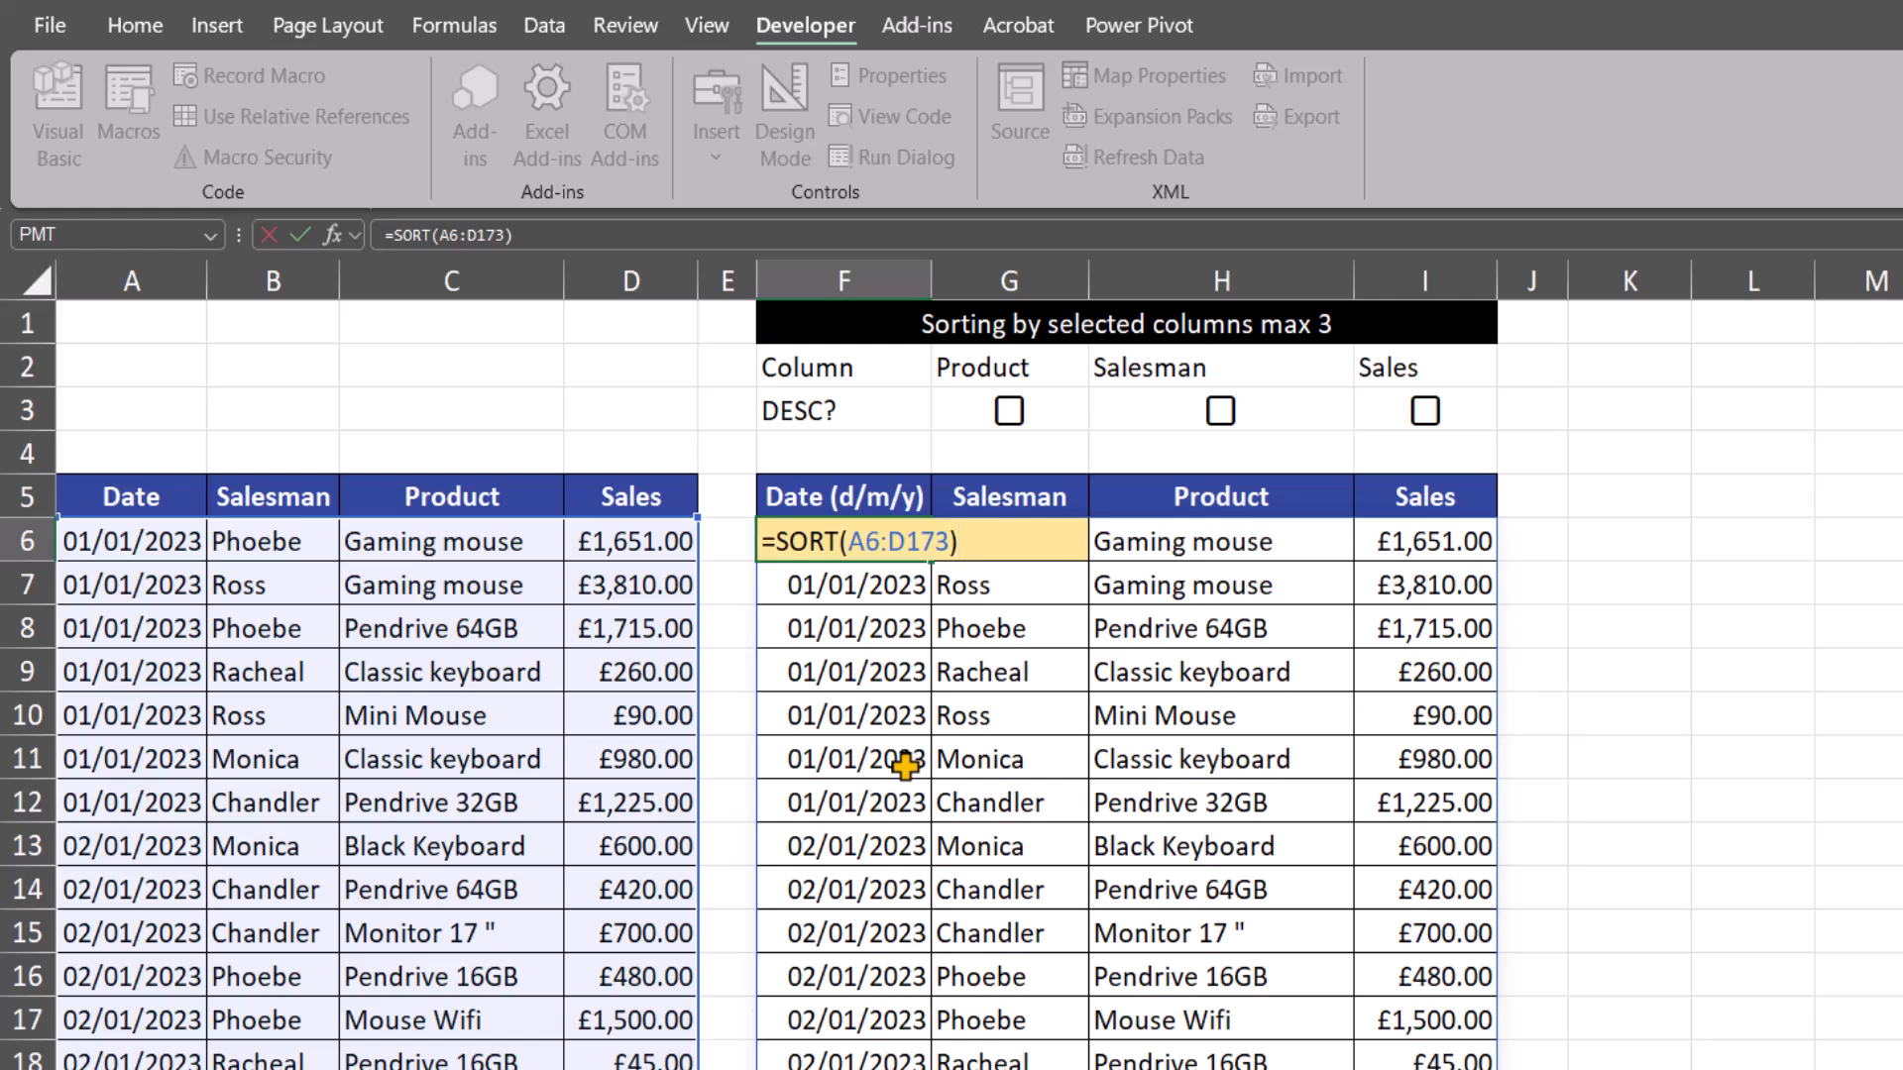
{"action": "key", "text": "Left"}
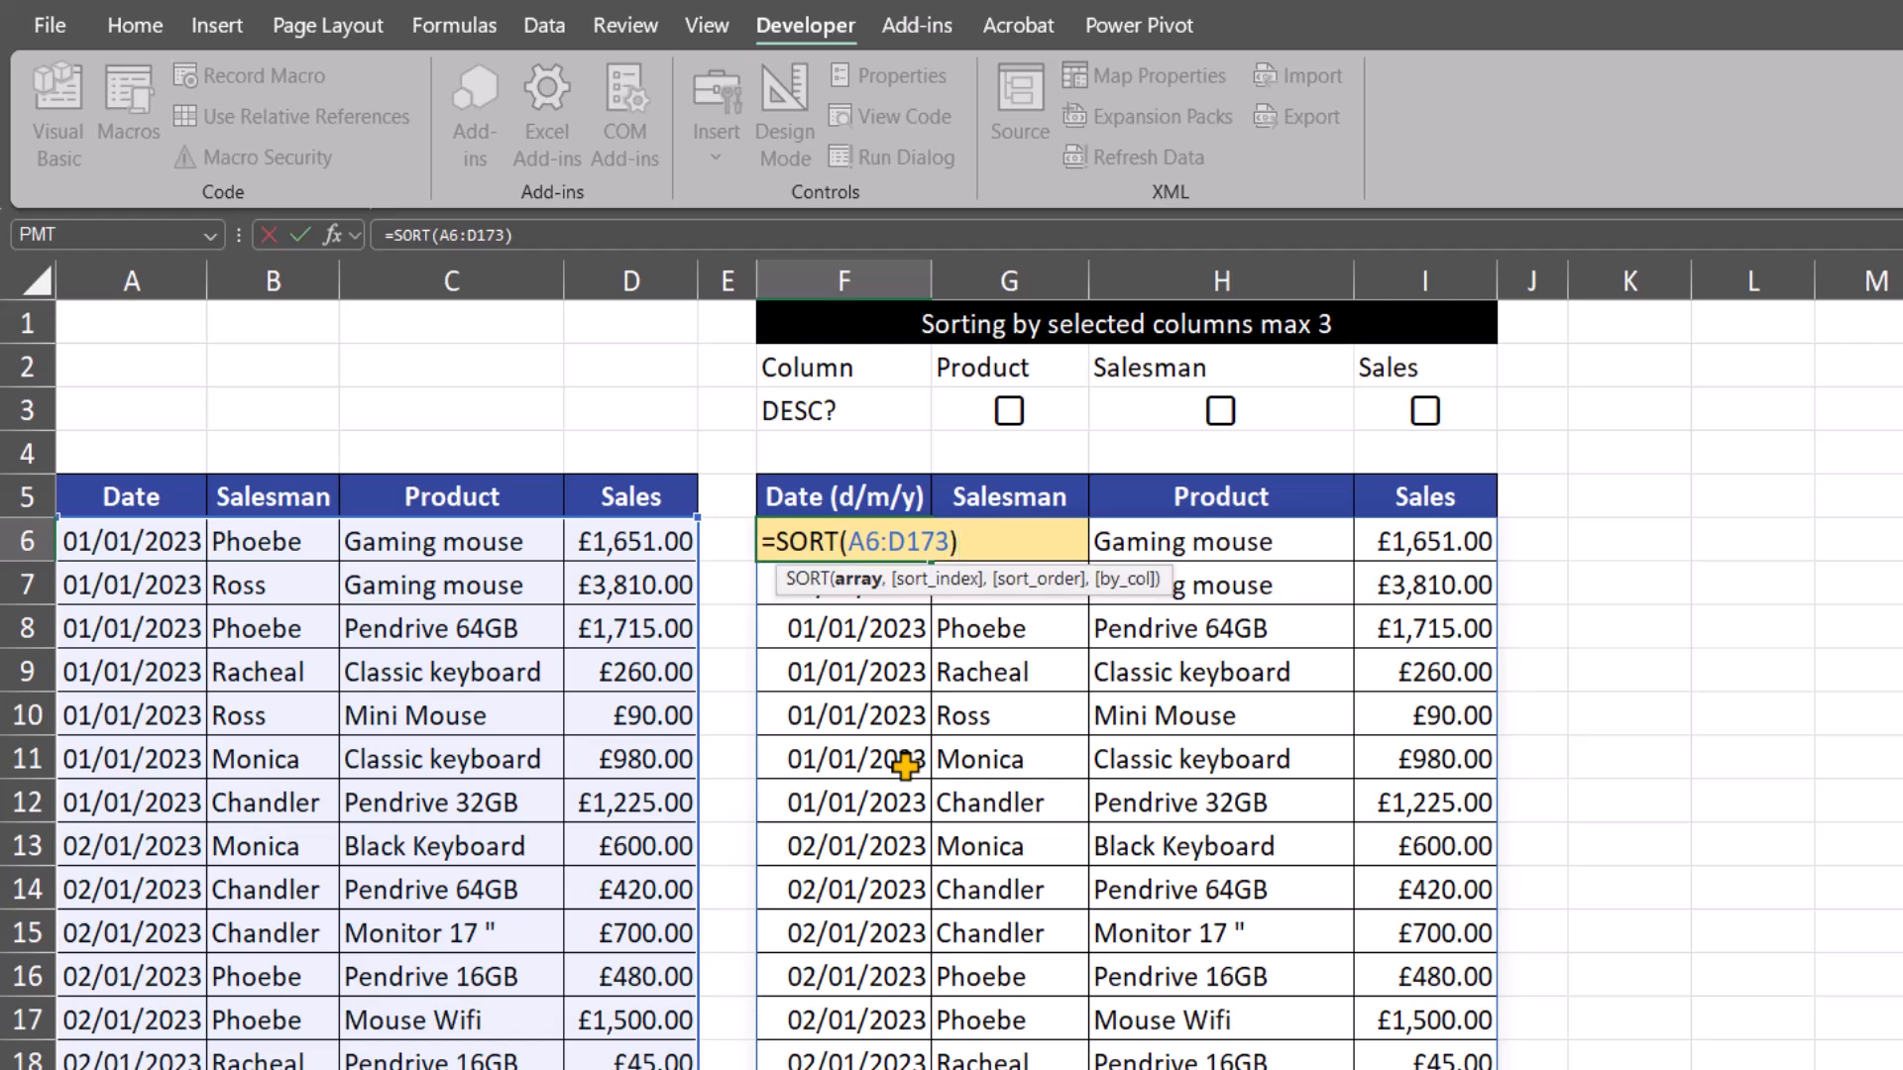
{"action": "type", "text": ","}
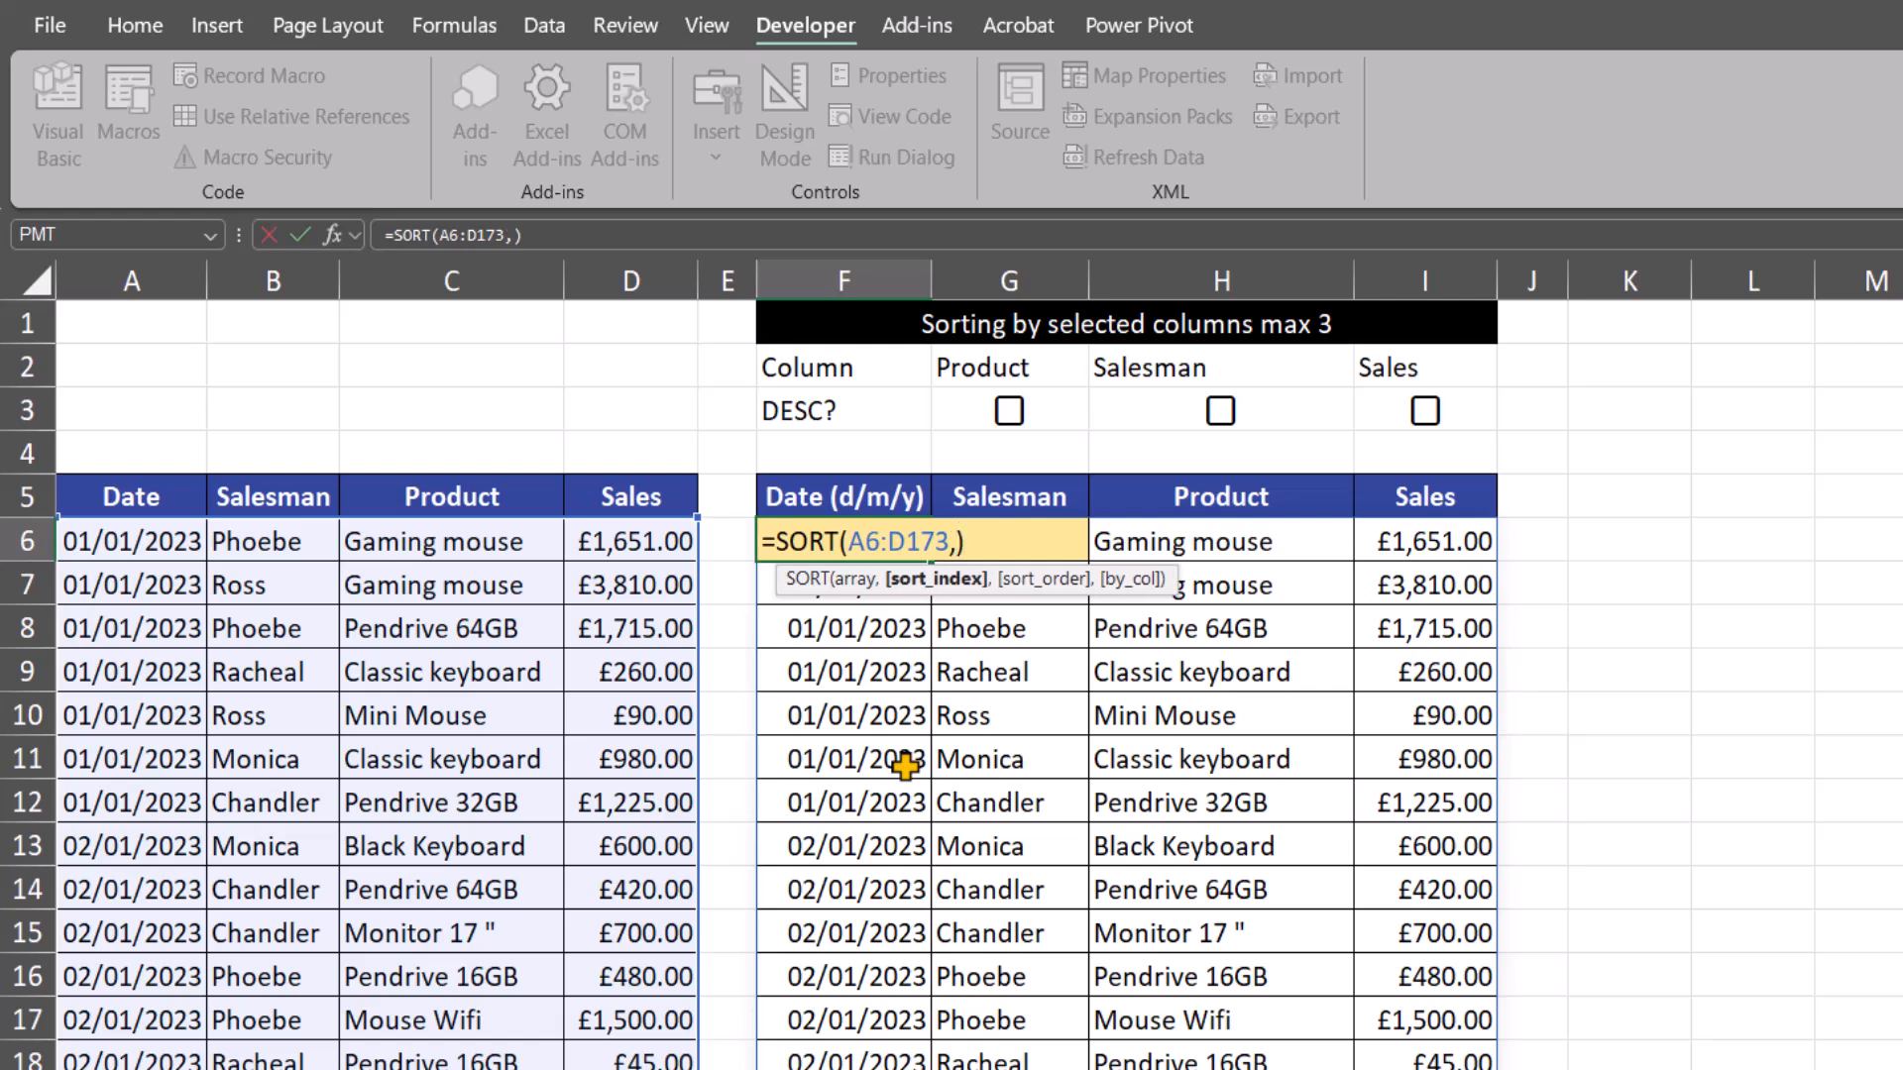
{"action": "type", "text": "2"}
{"action": "key", "text": "Return"}
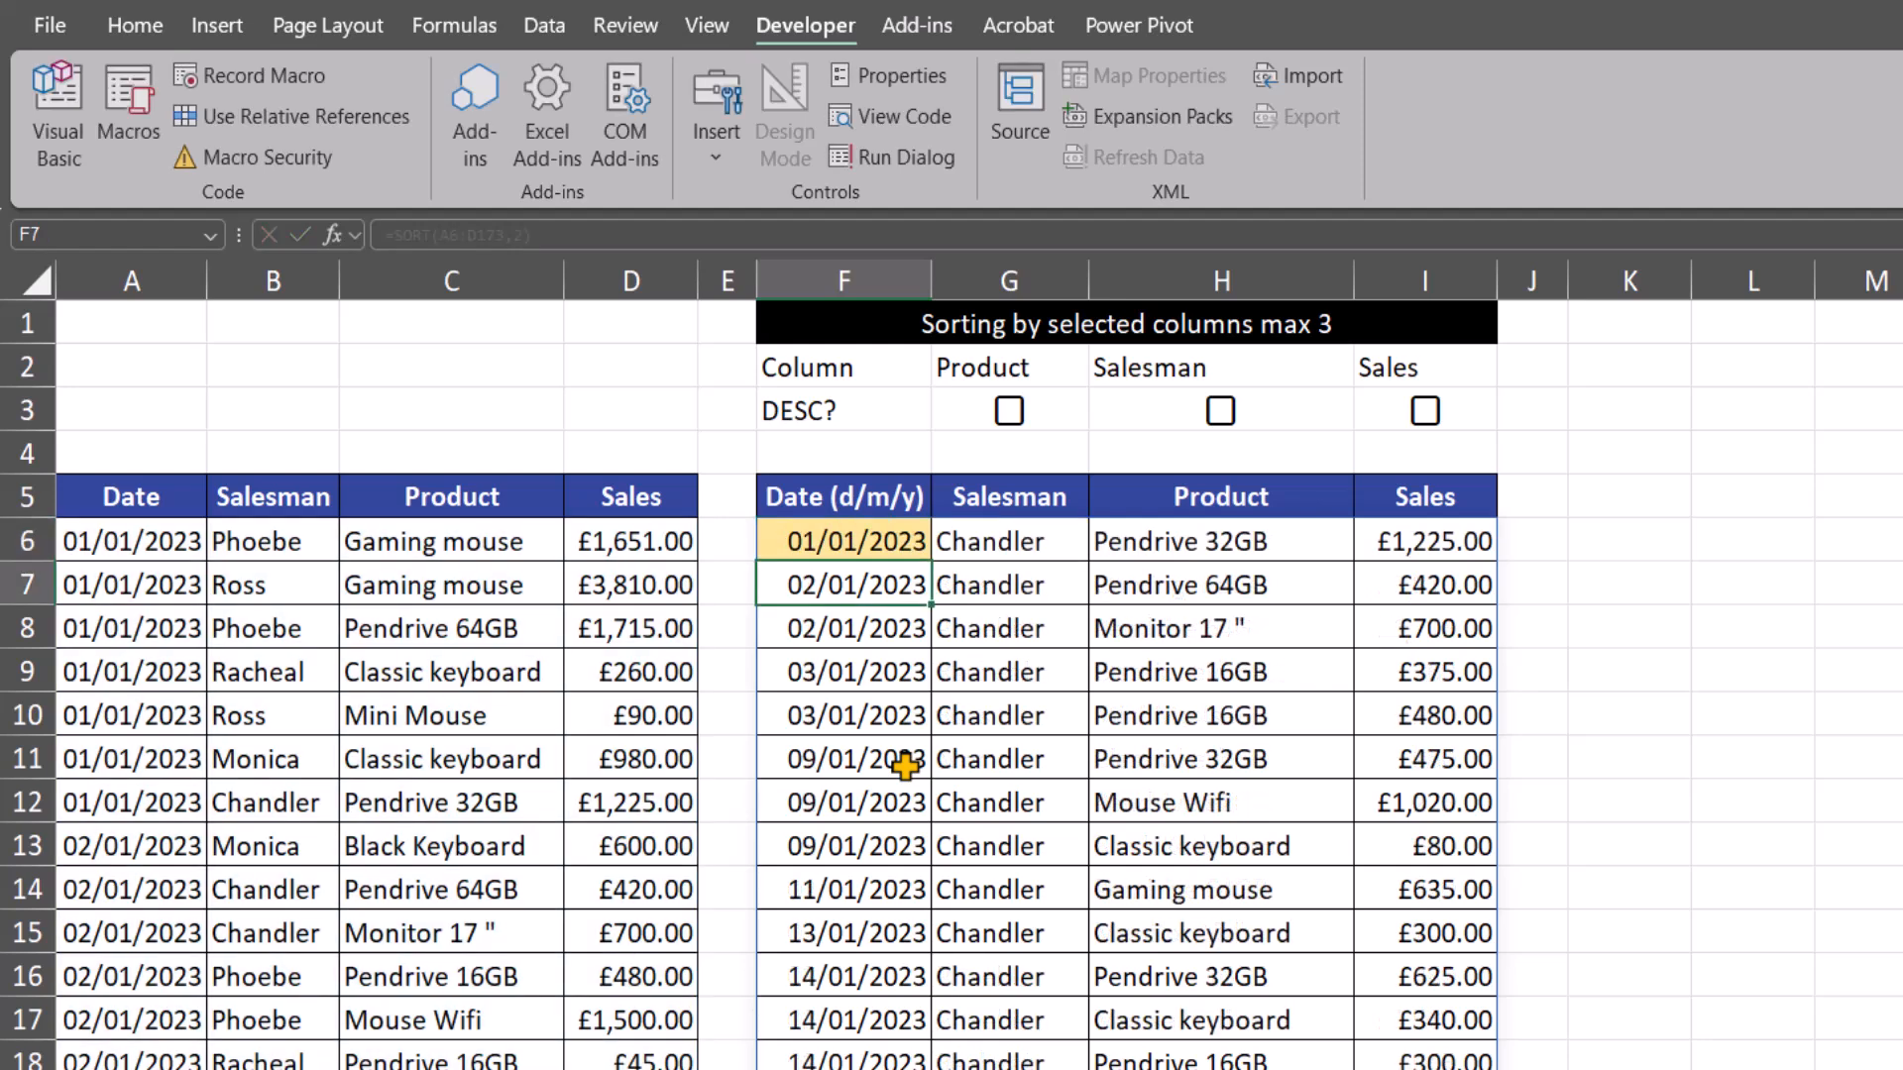
{"action": "left_click_drag", "start_coordinate": [1049, 540], "coordinate": [1011, 1068]}
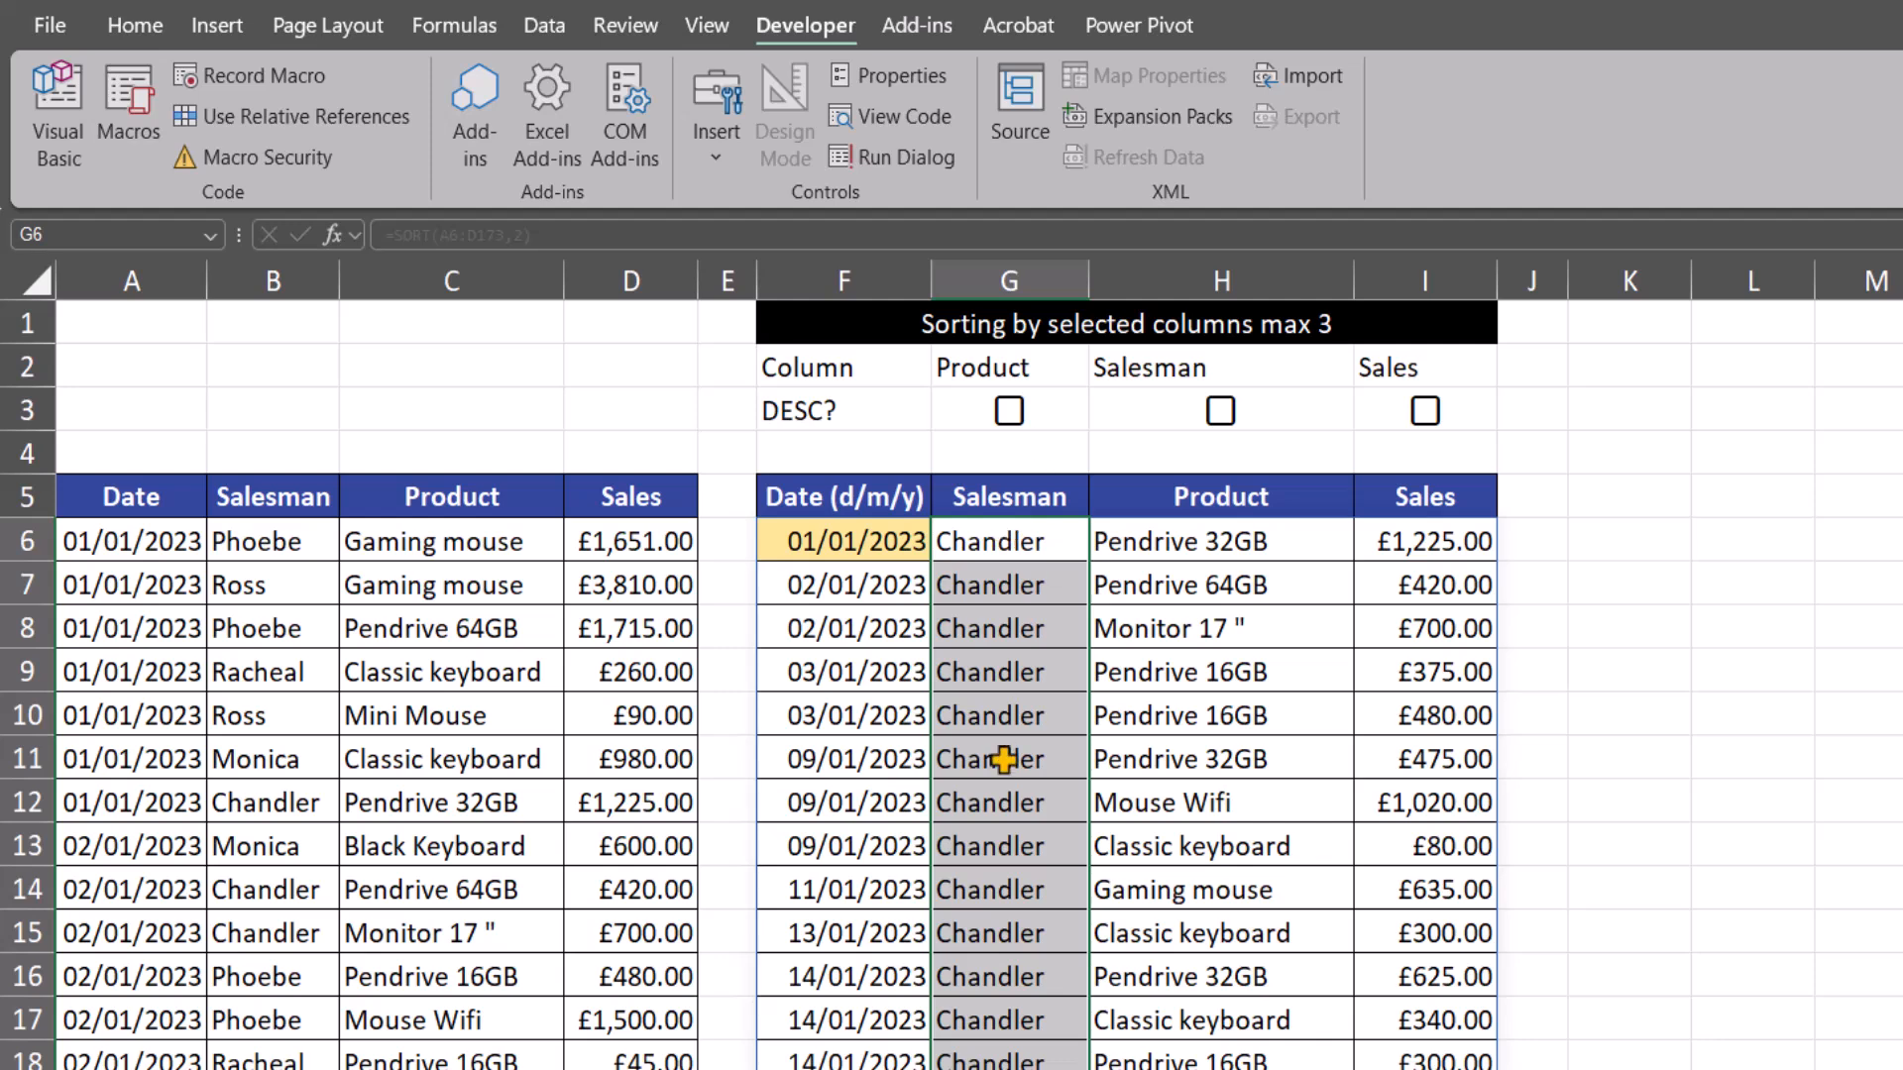
Add the descending sort order -1 to the formula in F6, making it =SORT(A6:D173,2,-1)
{"action": "key", "text": "Left"}
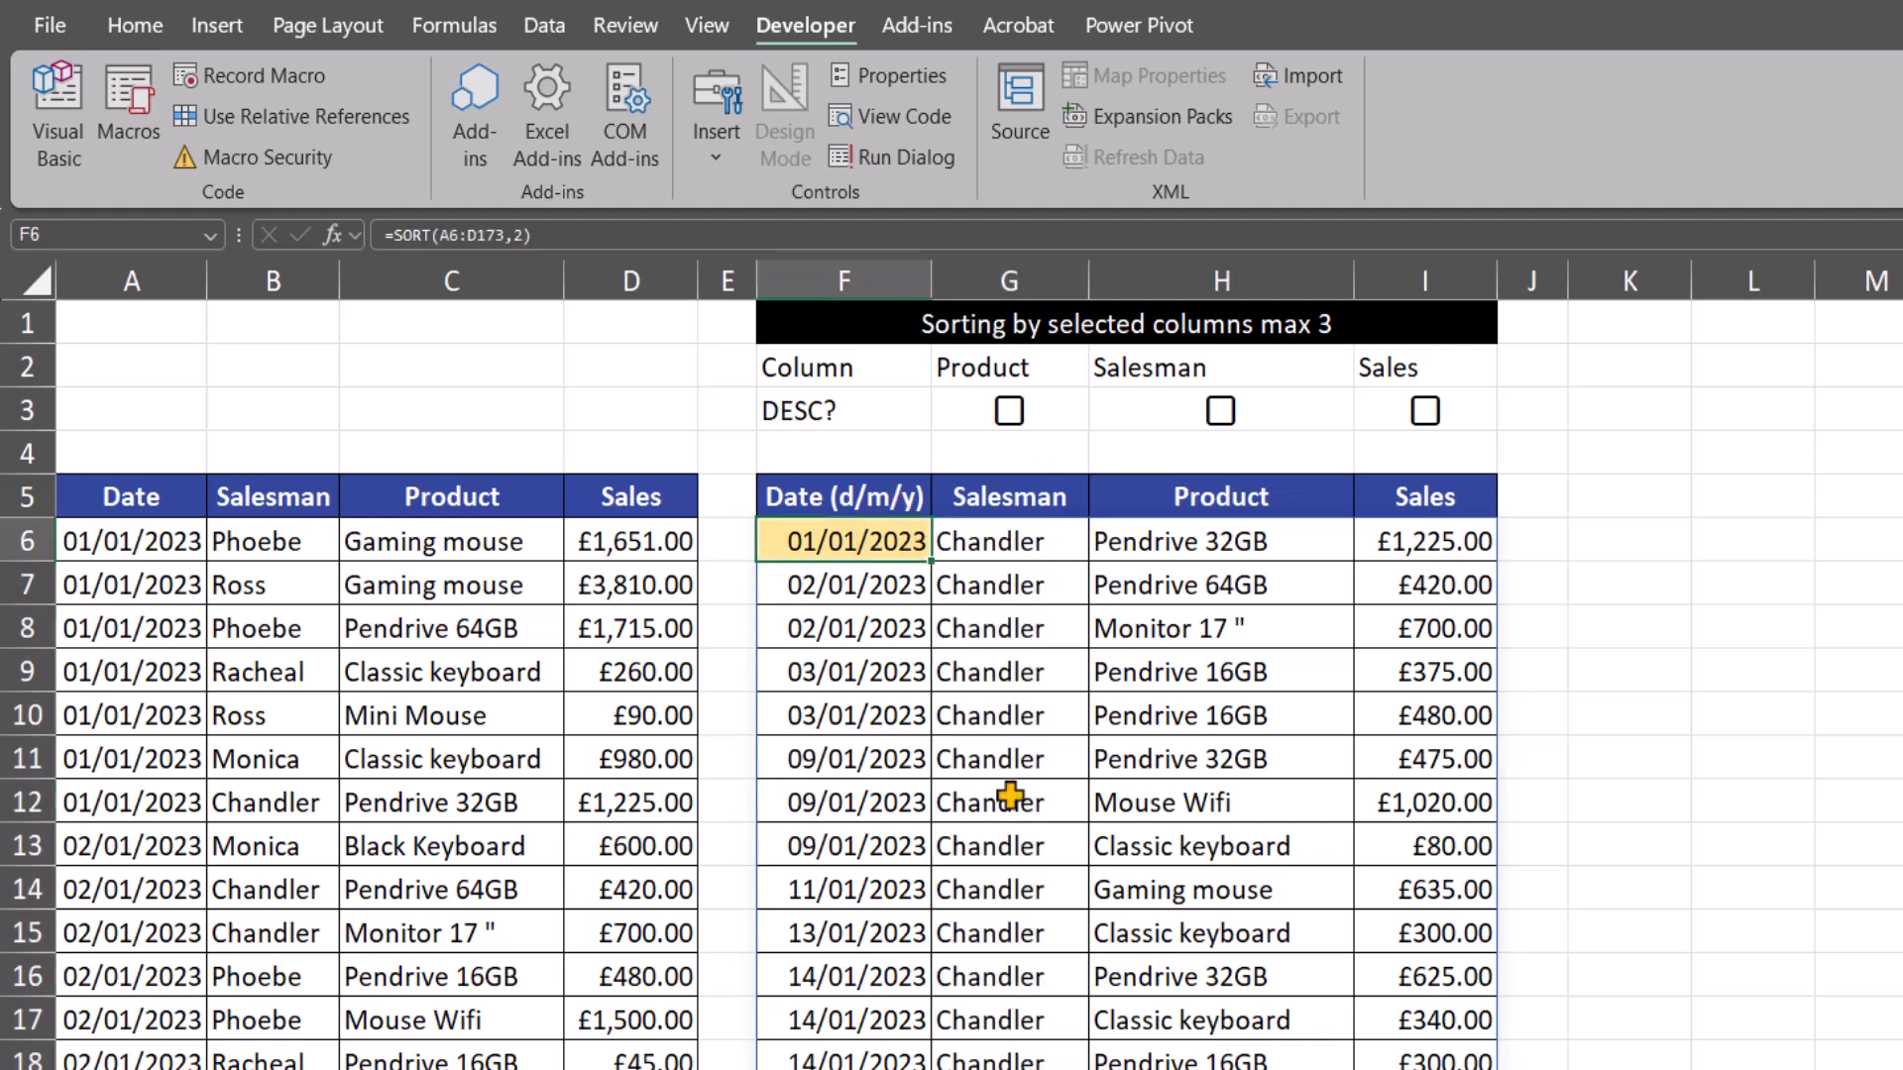
{"action": "key", "text": "F2"}
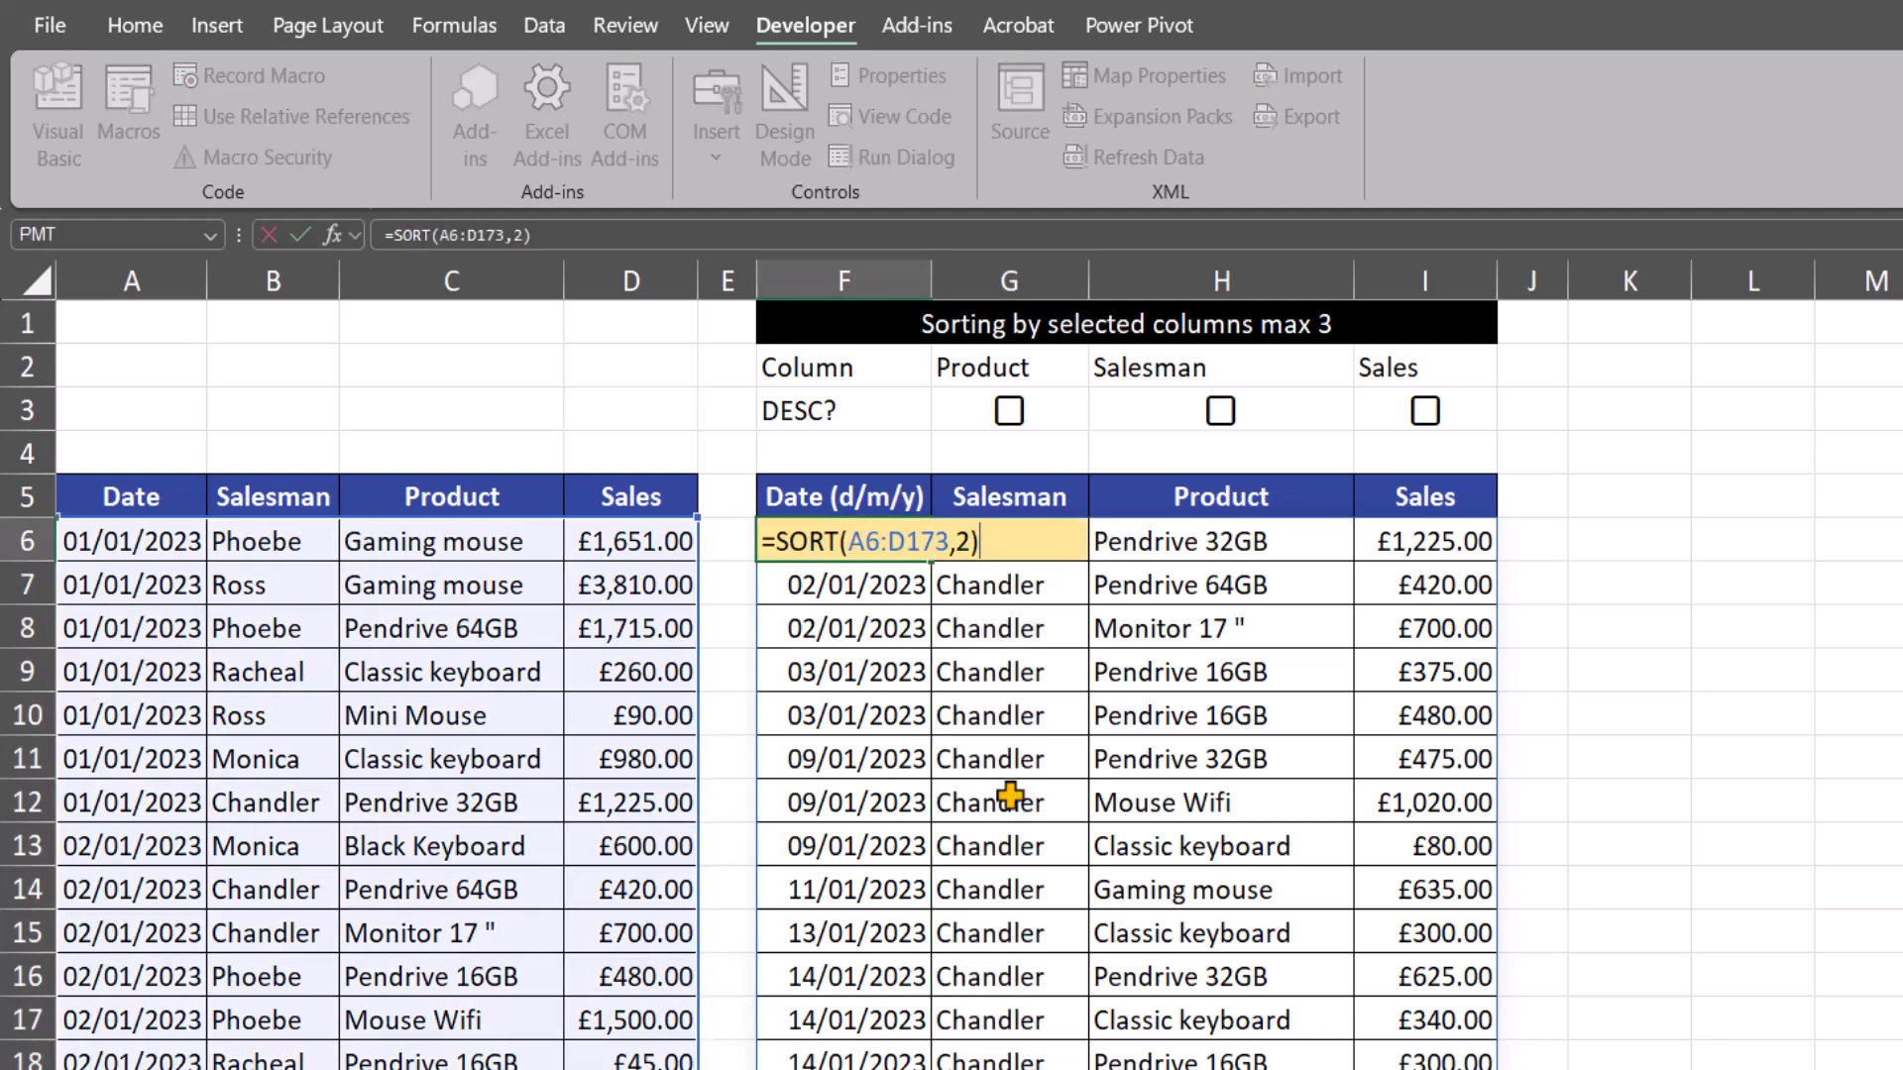
{"action": "key", "text": "BackSpace"}
{"action": "type", "text": ","}
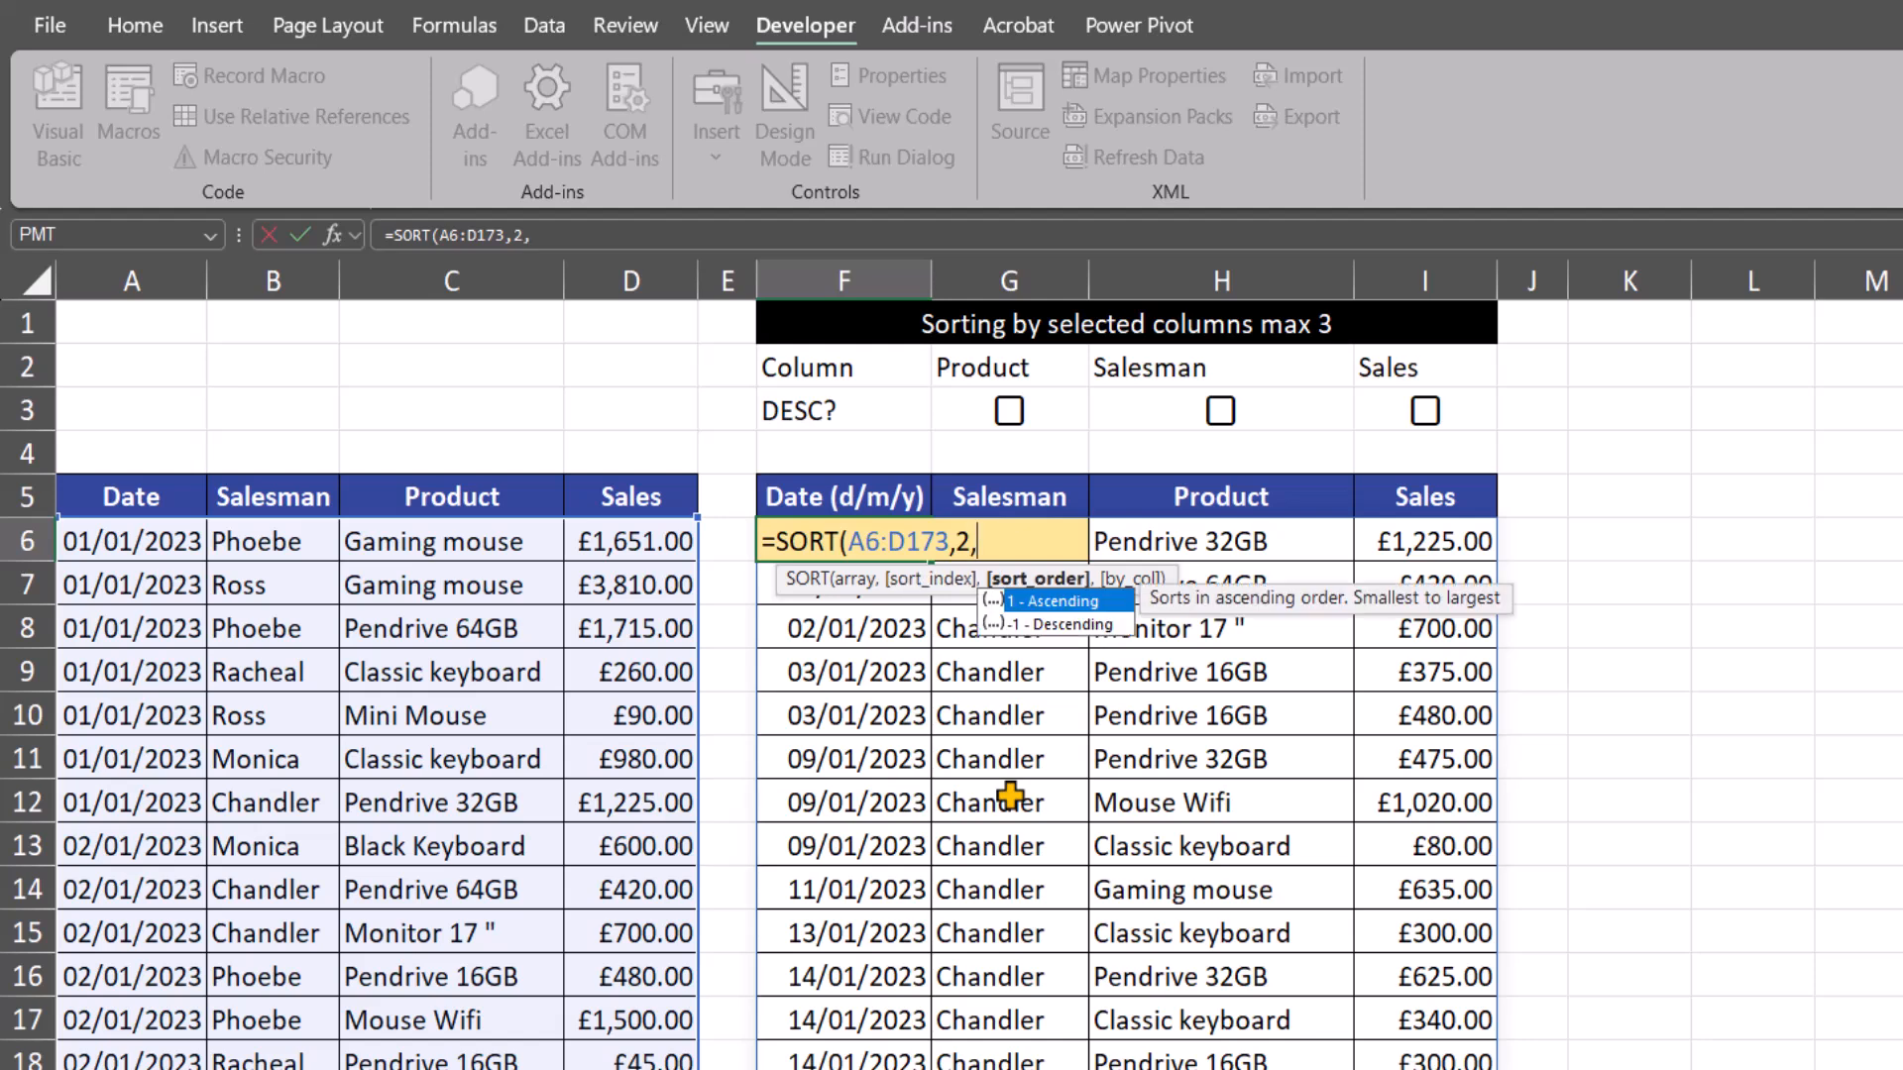
{"action": "key", "text": "Down"}
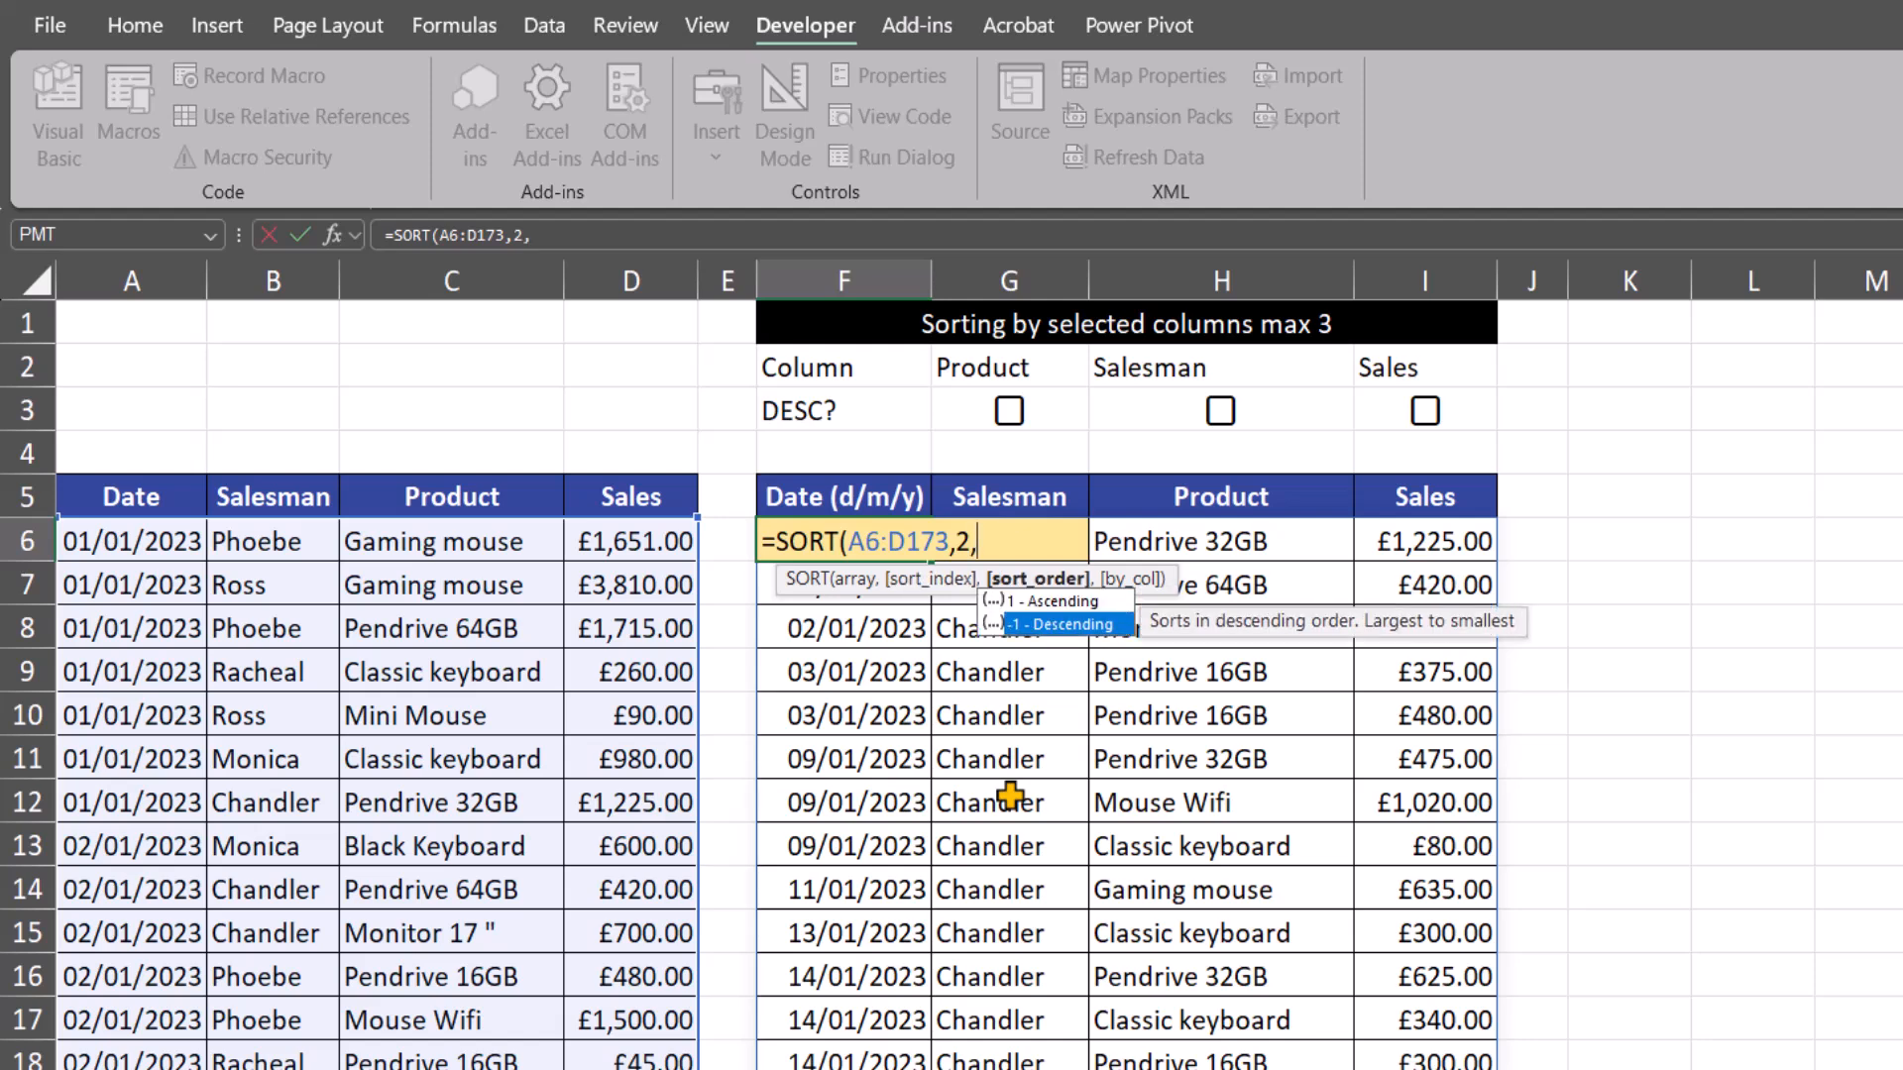
{"action": "key", "text": "Tab"}
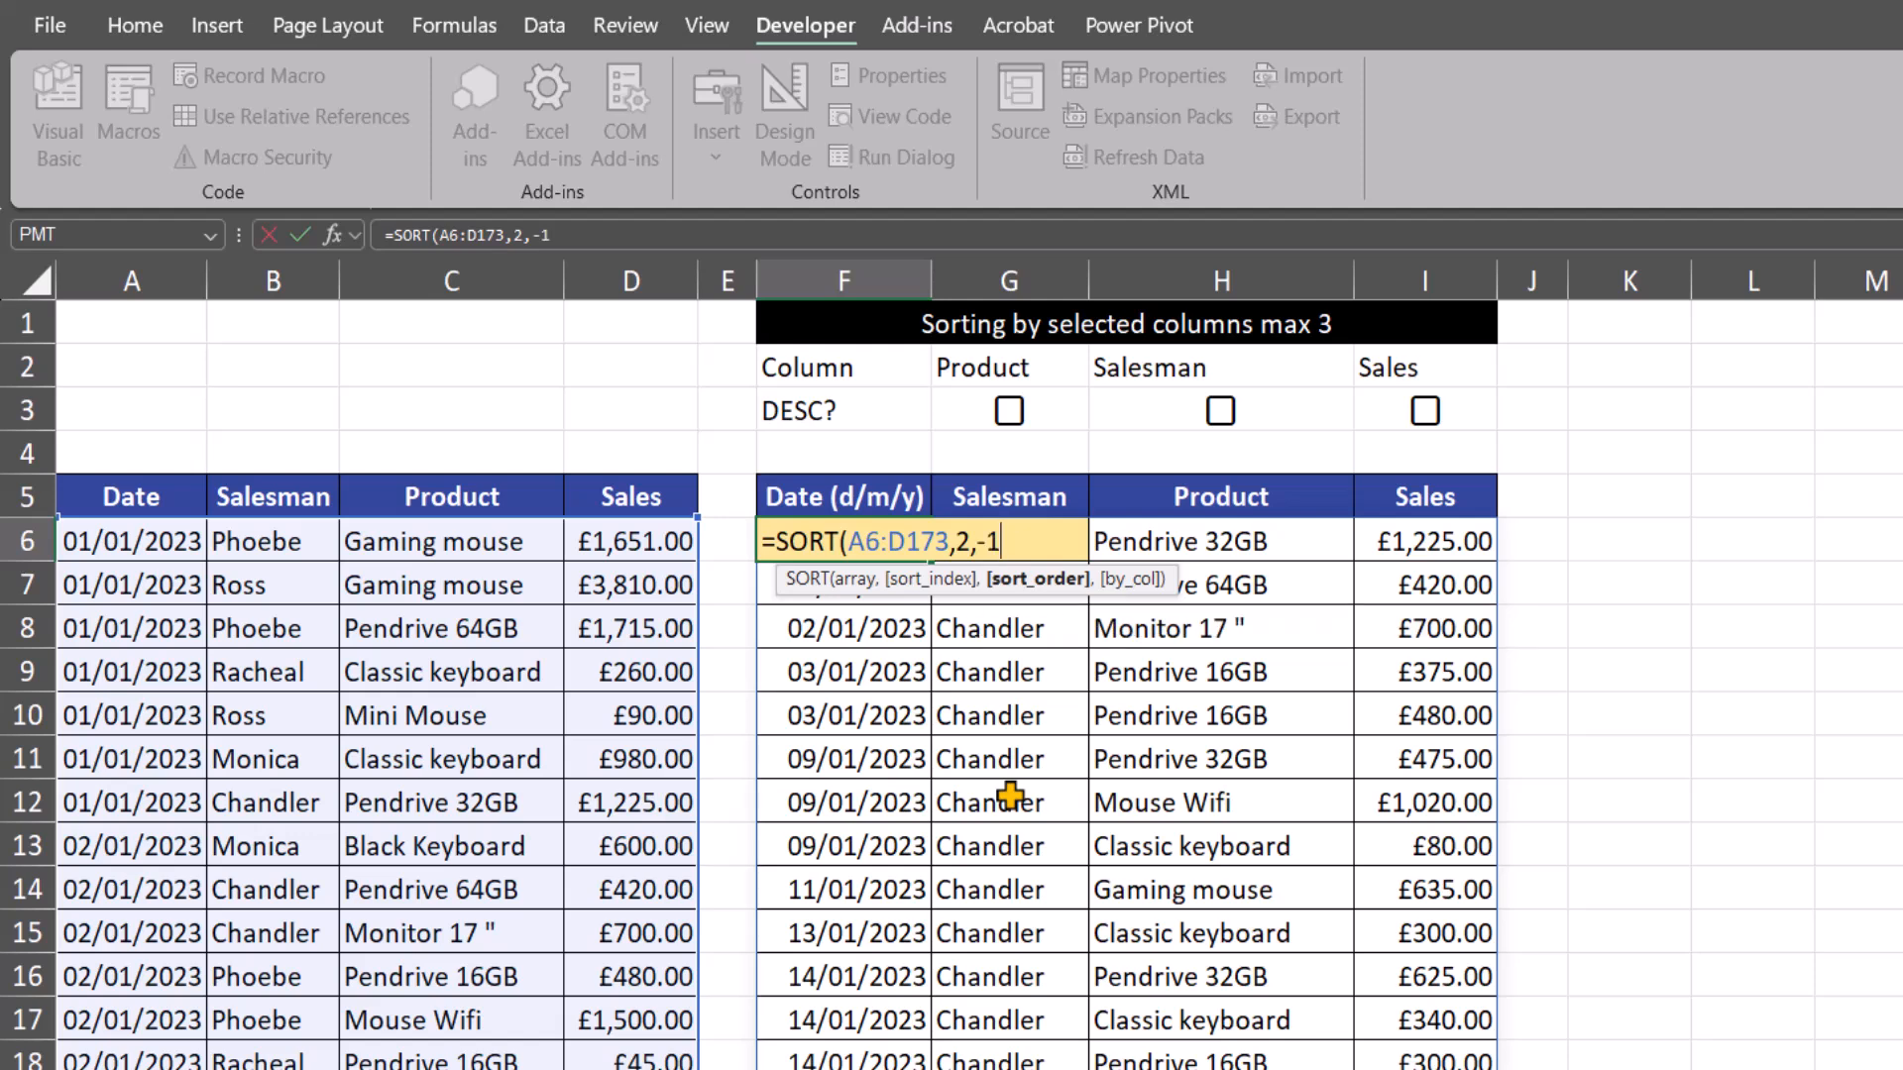
{"action": "type", "text": ")"}
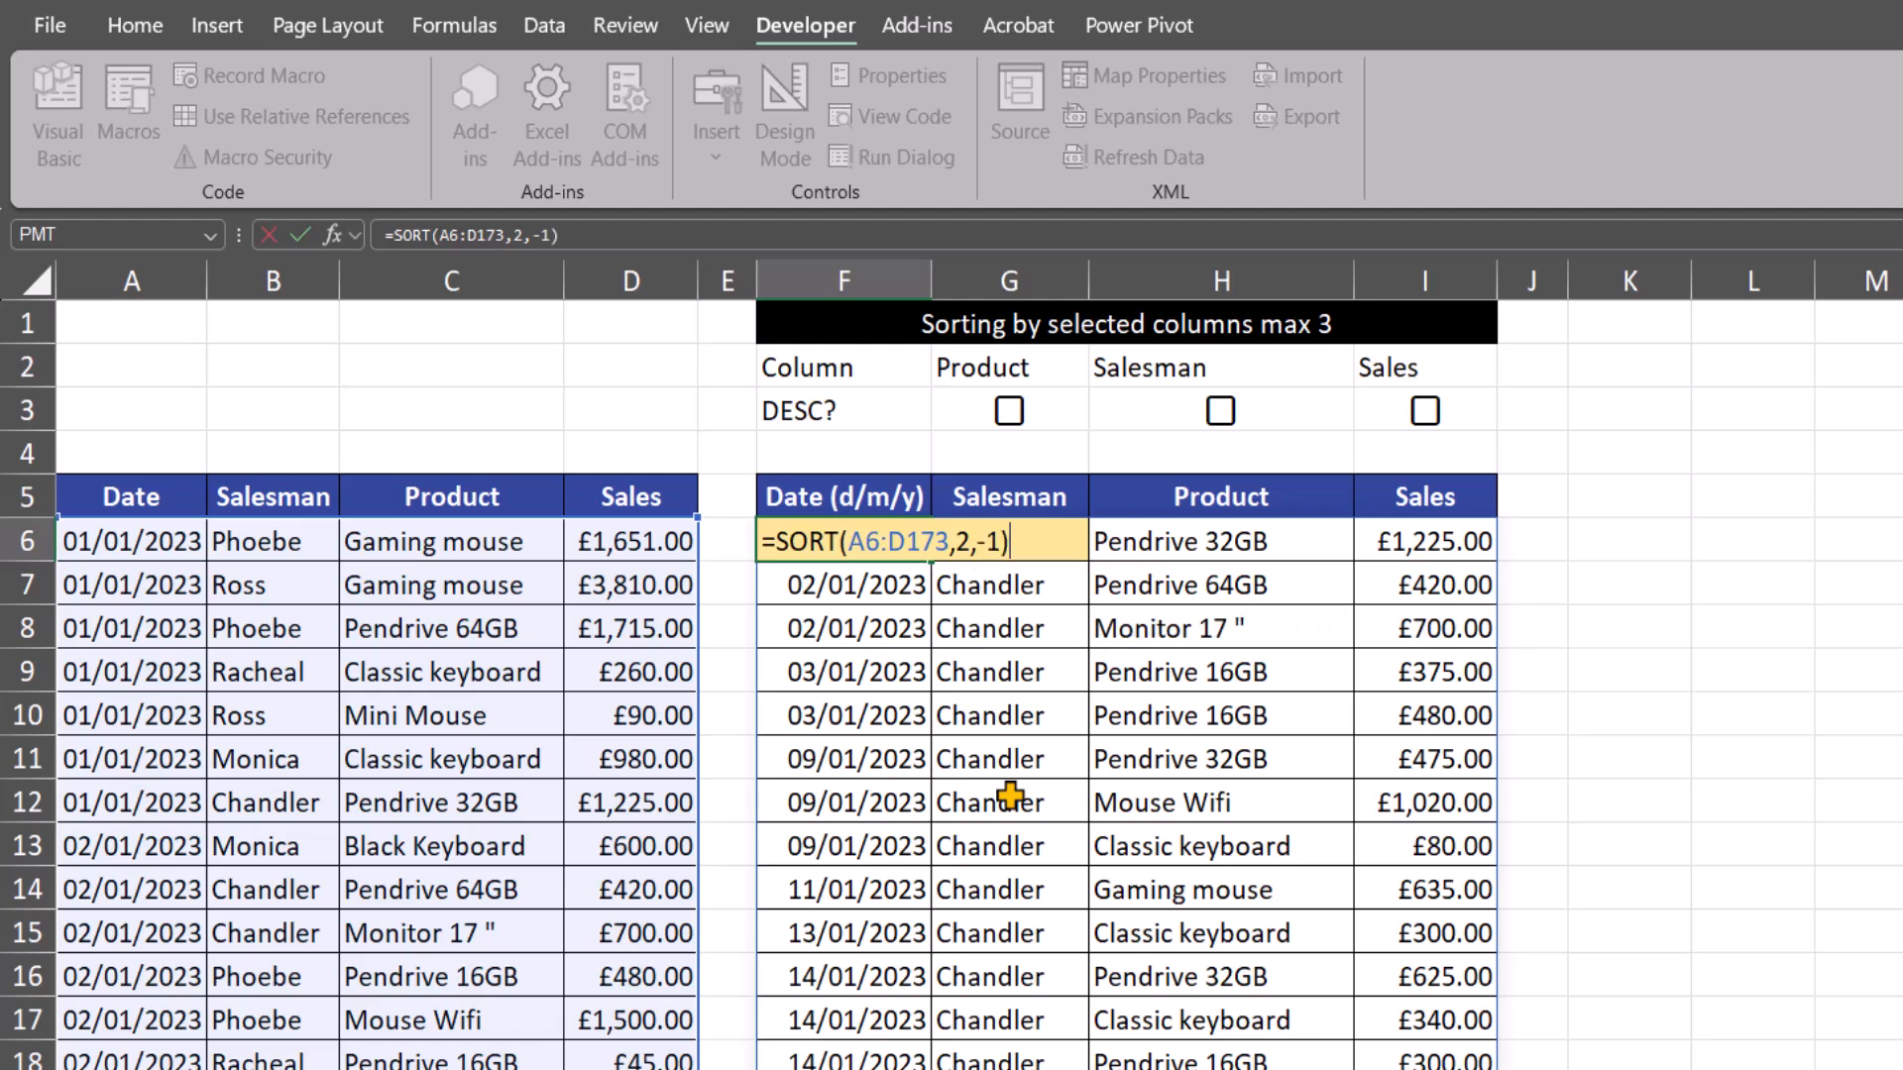
{"action": "key", "text": "Return"}
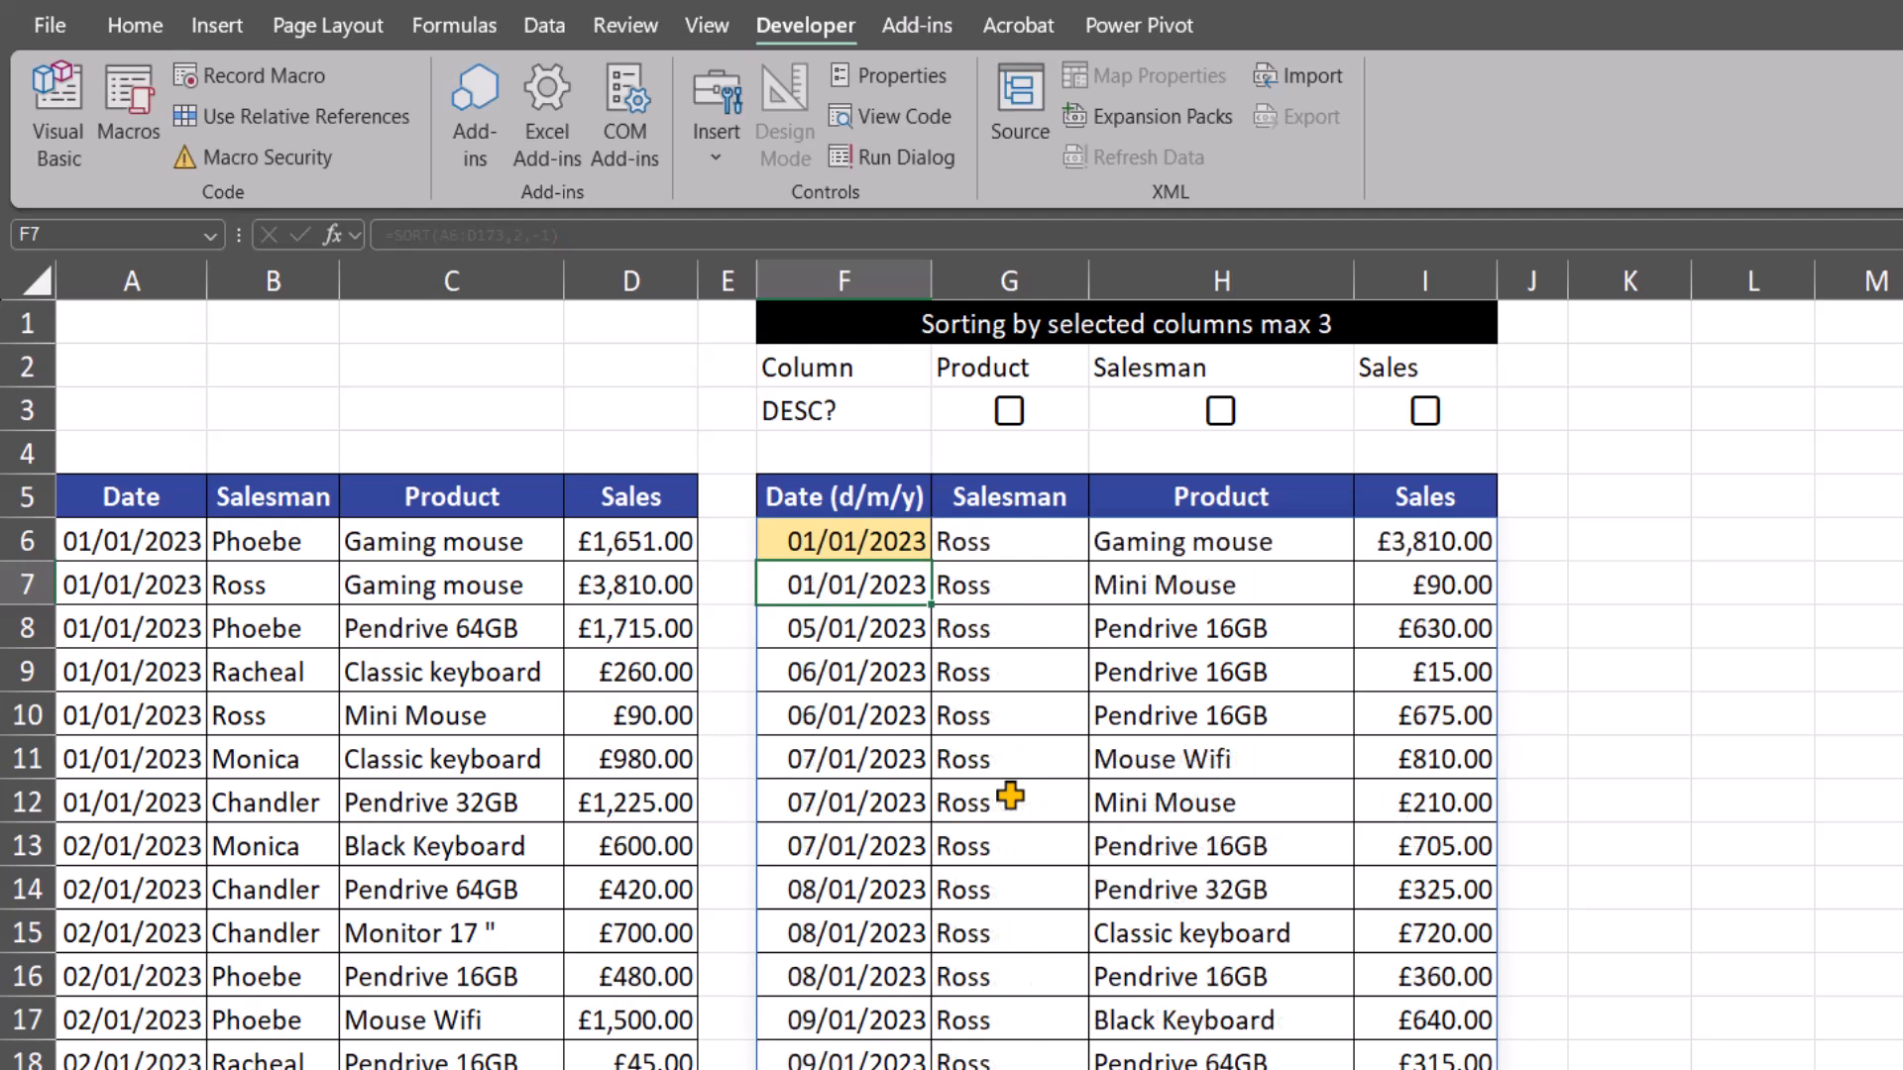
Inspect the sort index argument of the SORT formula in F6 without changing it
{"action": "double_click", "coordinate": [862, 538]}
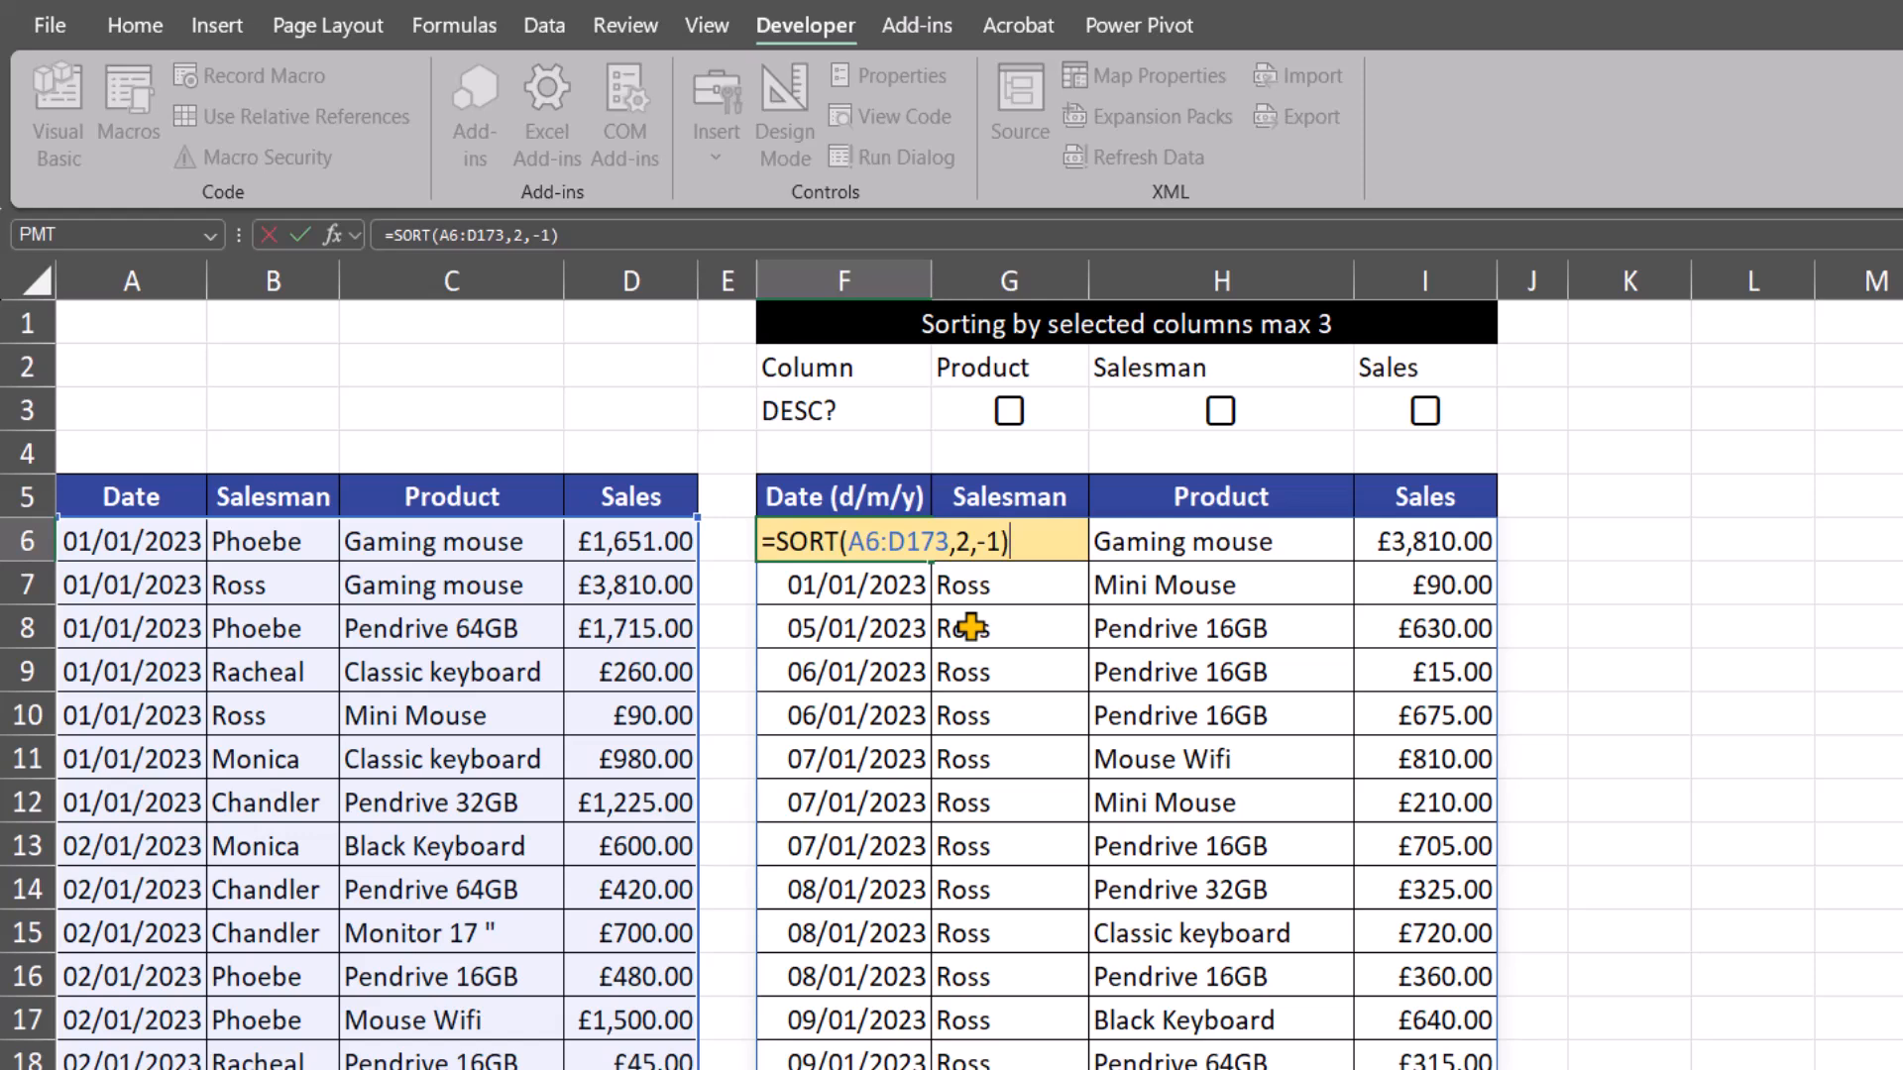
{"action": "left_click", "coordinate": [966, 542]}
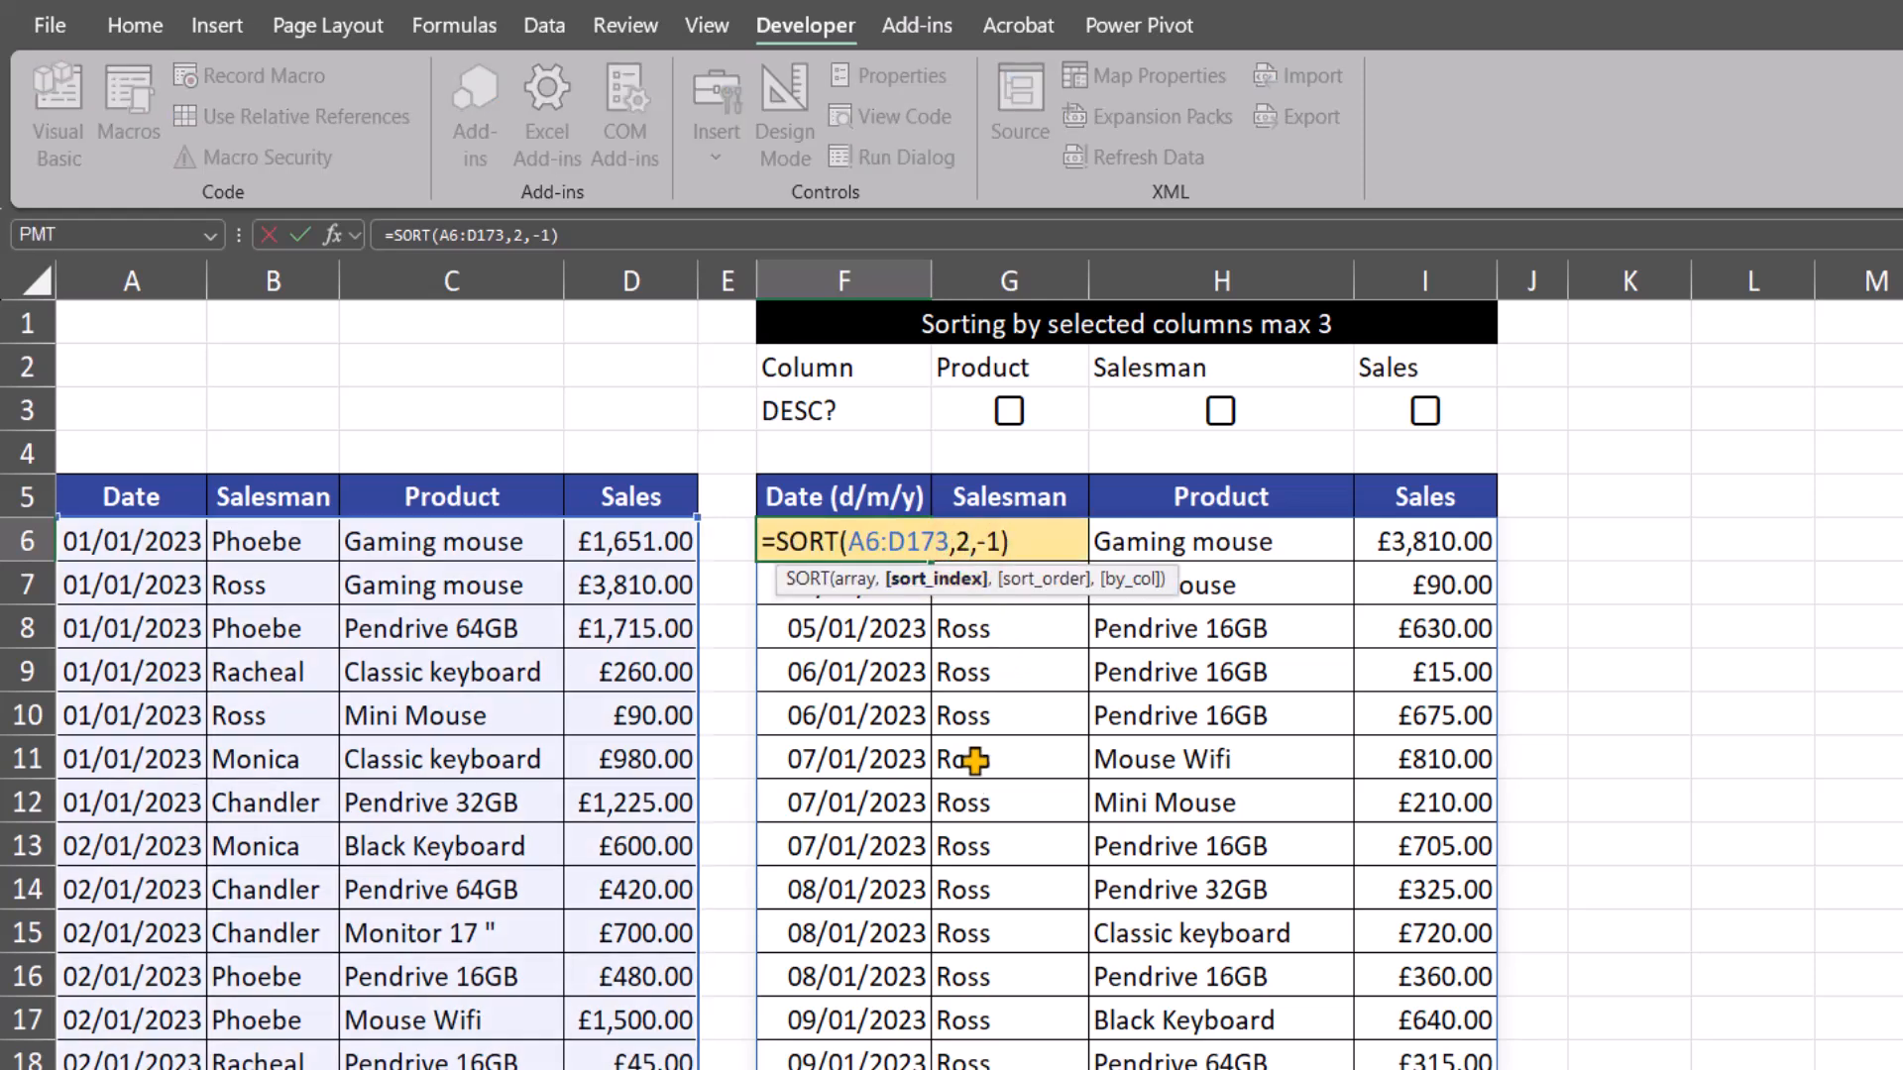
{"action": "key", "text": "shift+Left"}
{"action": "key", "text": "Escape"}
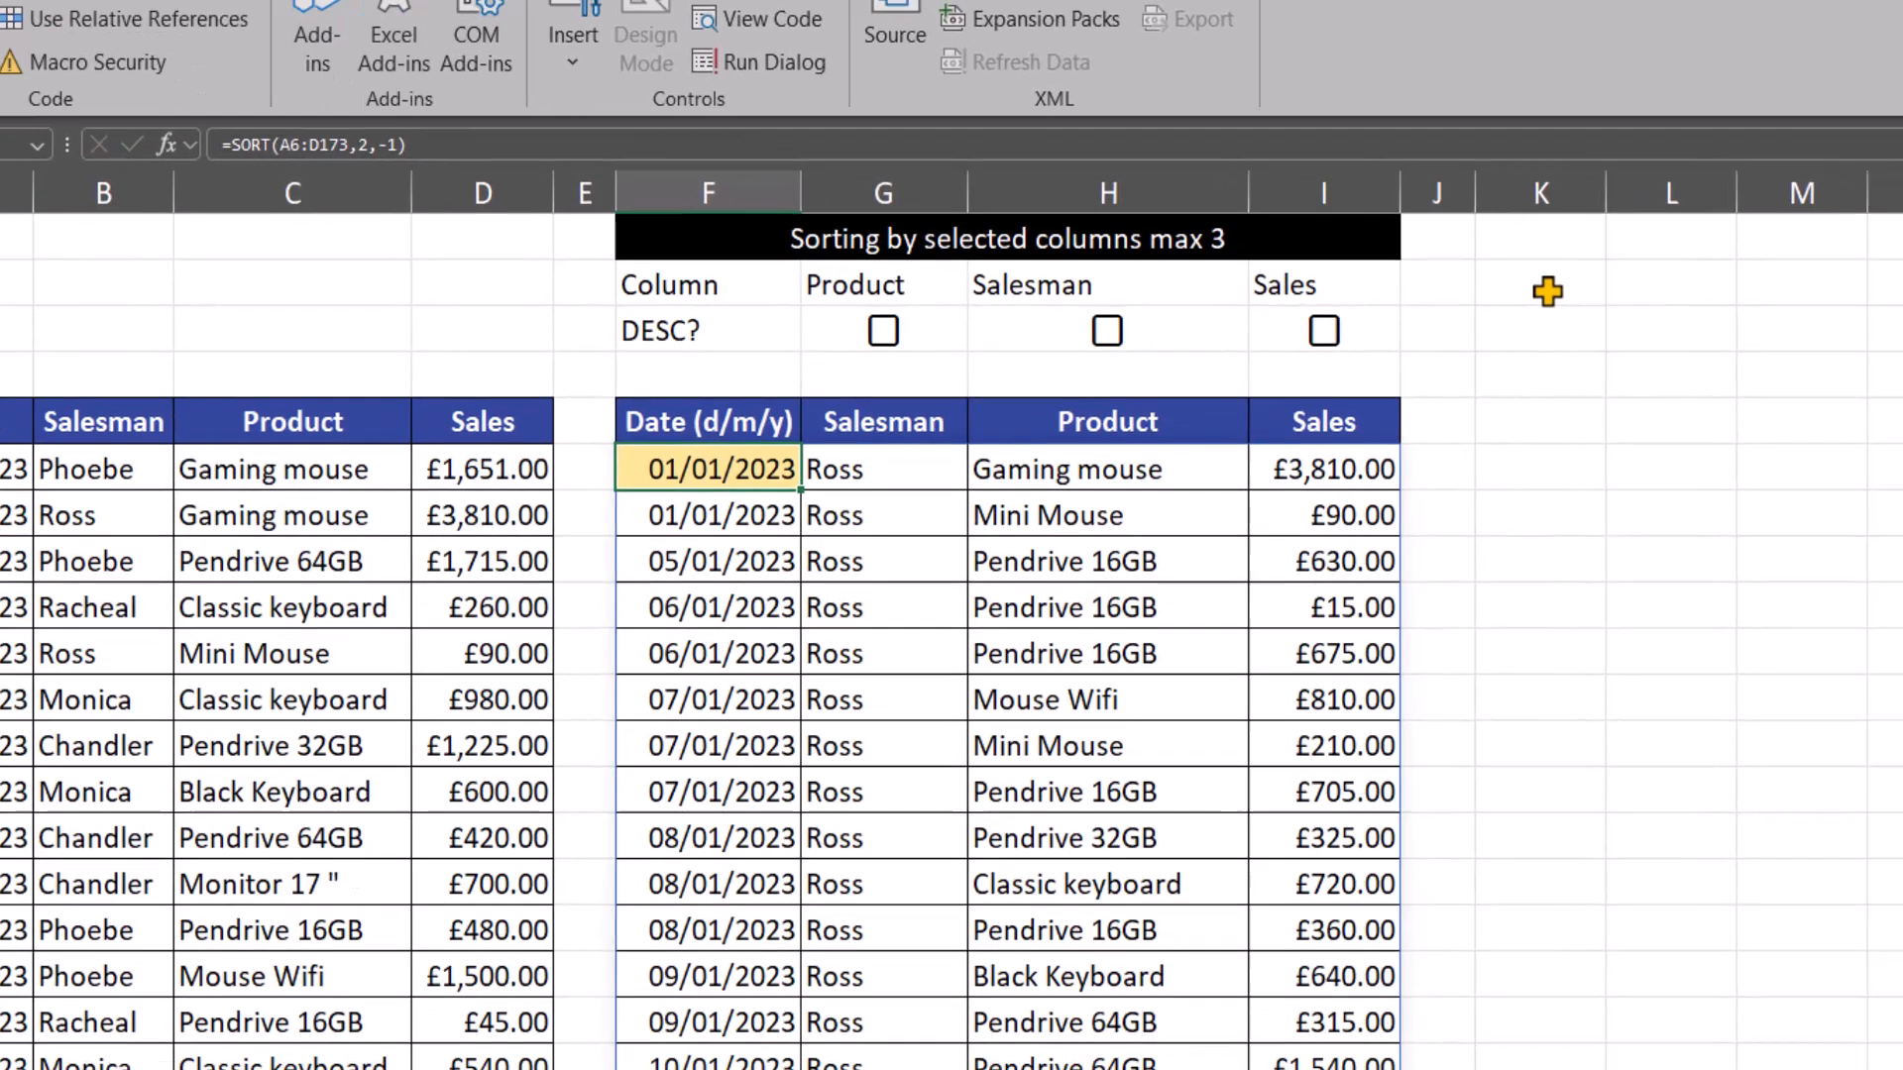
{"action": "left_click", "coordinate": [1634, 374]}
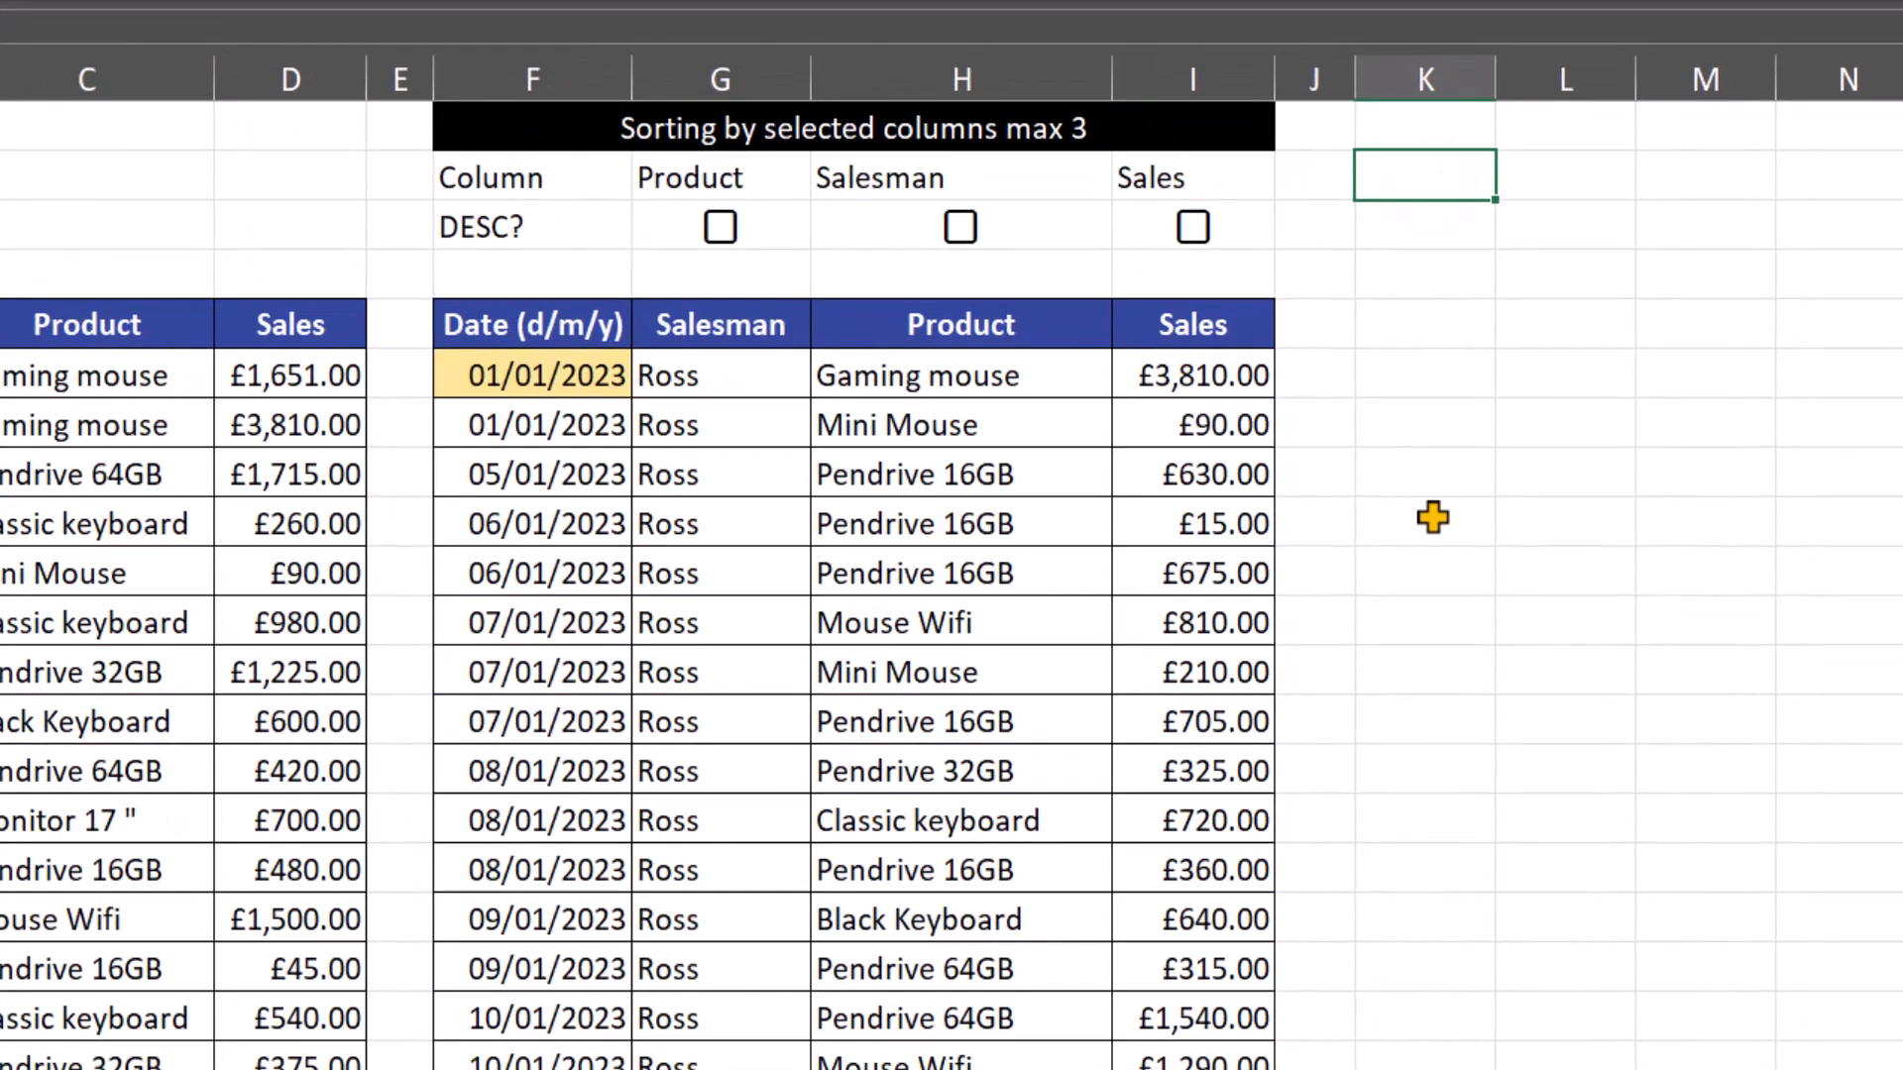
Enter the sort index numbers 2, 3 and 4 in K2:M2 and check the matching columns of the sorted table
{"action": "type", "text": "2"}
{"action": "key", "text": "Tab"}
{"action": "type", "text": "3"}
{"action": "key", "text": "Tab"}
{"action": "type", "text": "4"}
{"action": "key", "text": "Return"}
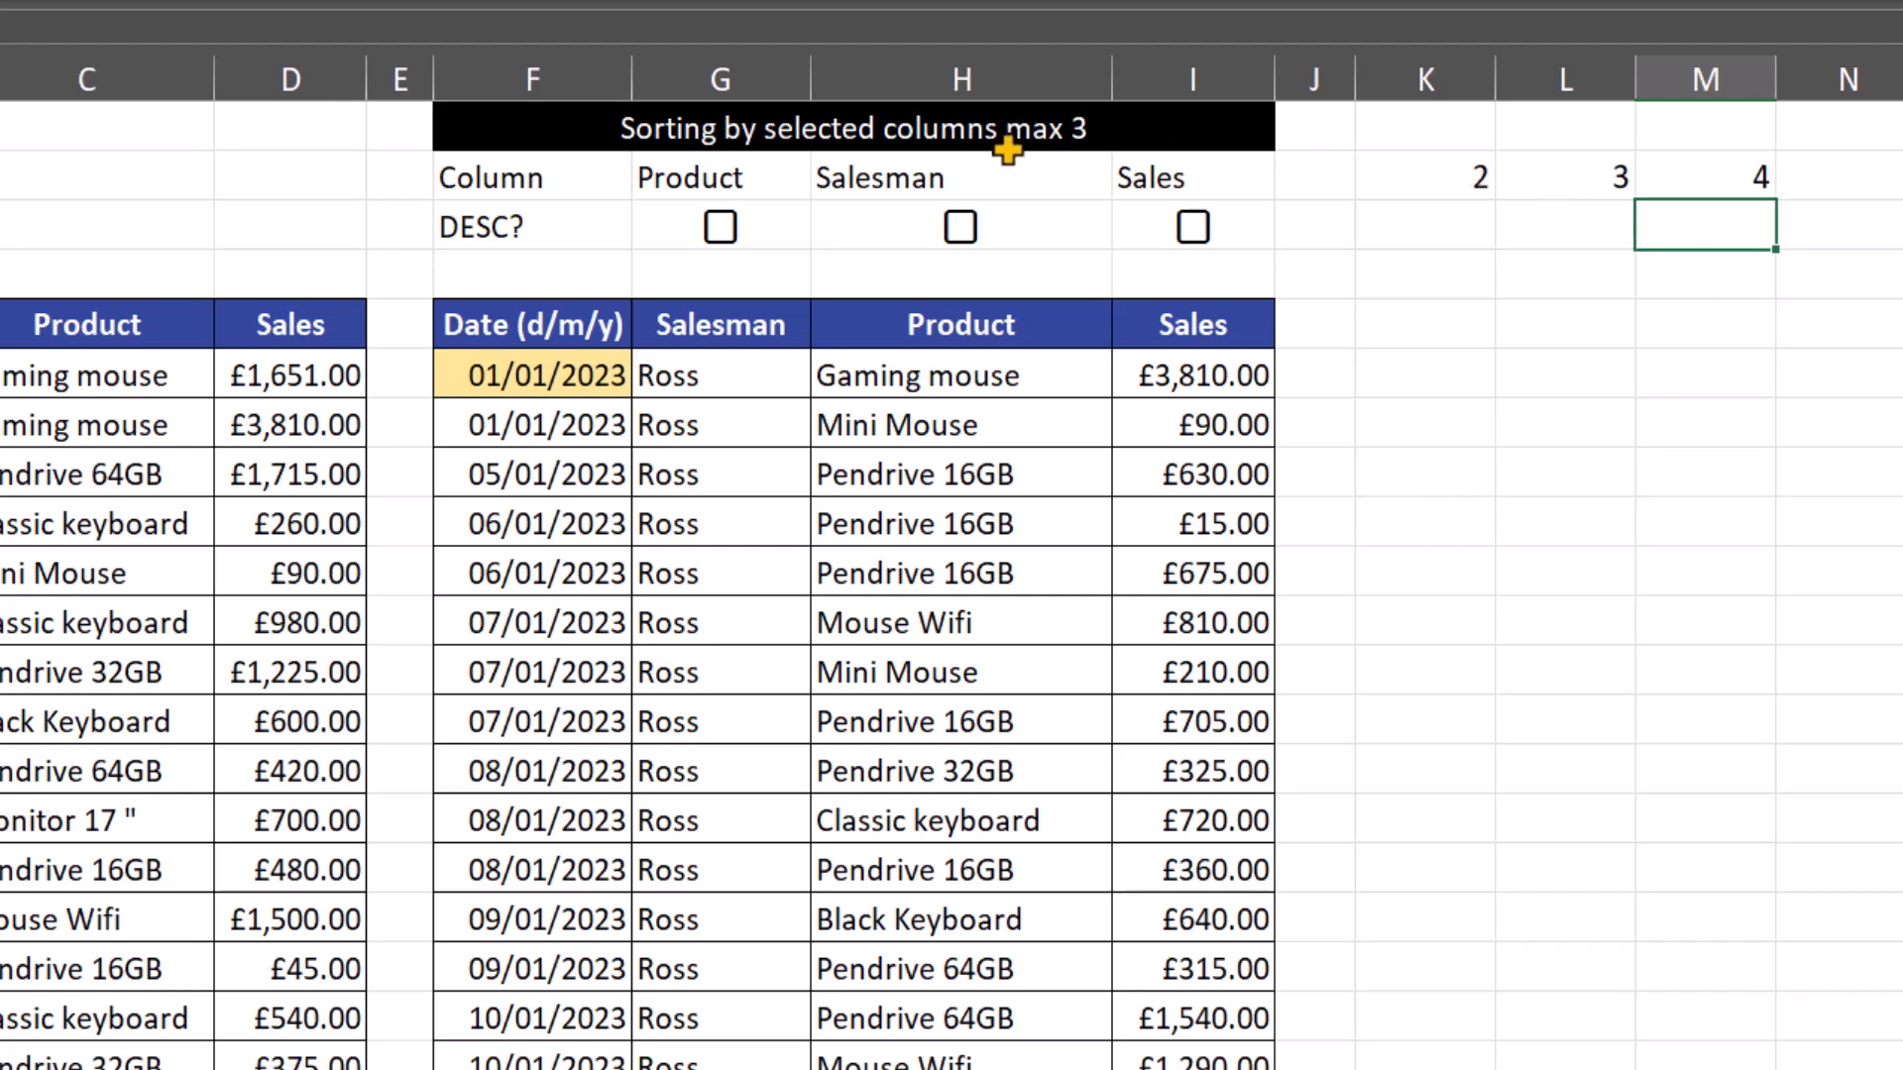
{"action": "left_click_drag", "start_coordinate": [751, 317], "coordinate": [739, 468]}
{"action": "left_click_drag", "start_coordinate": [958, 322], "coordinate": [976, 432]}
{"action": "left_click_drag", "start_coordinate": [1202, 323], "coordinate": [1205, 468]}
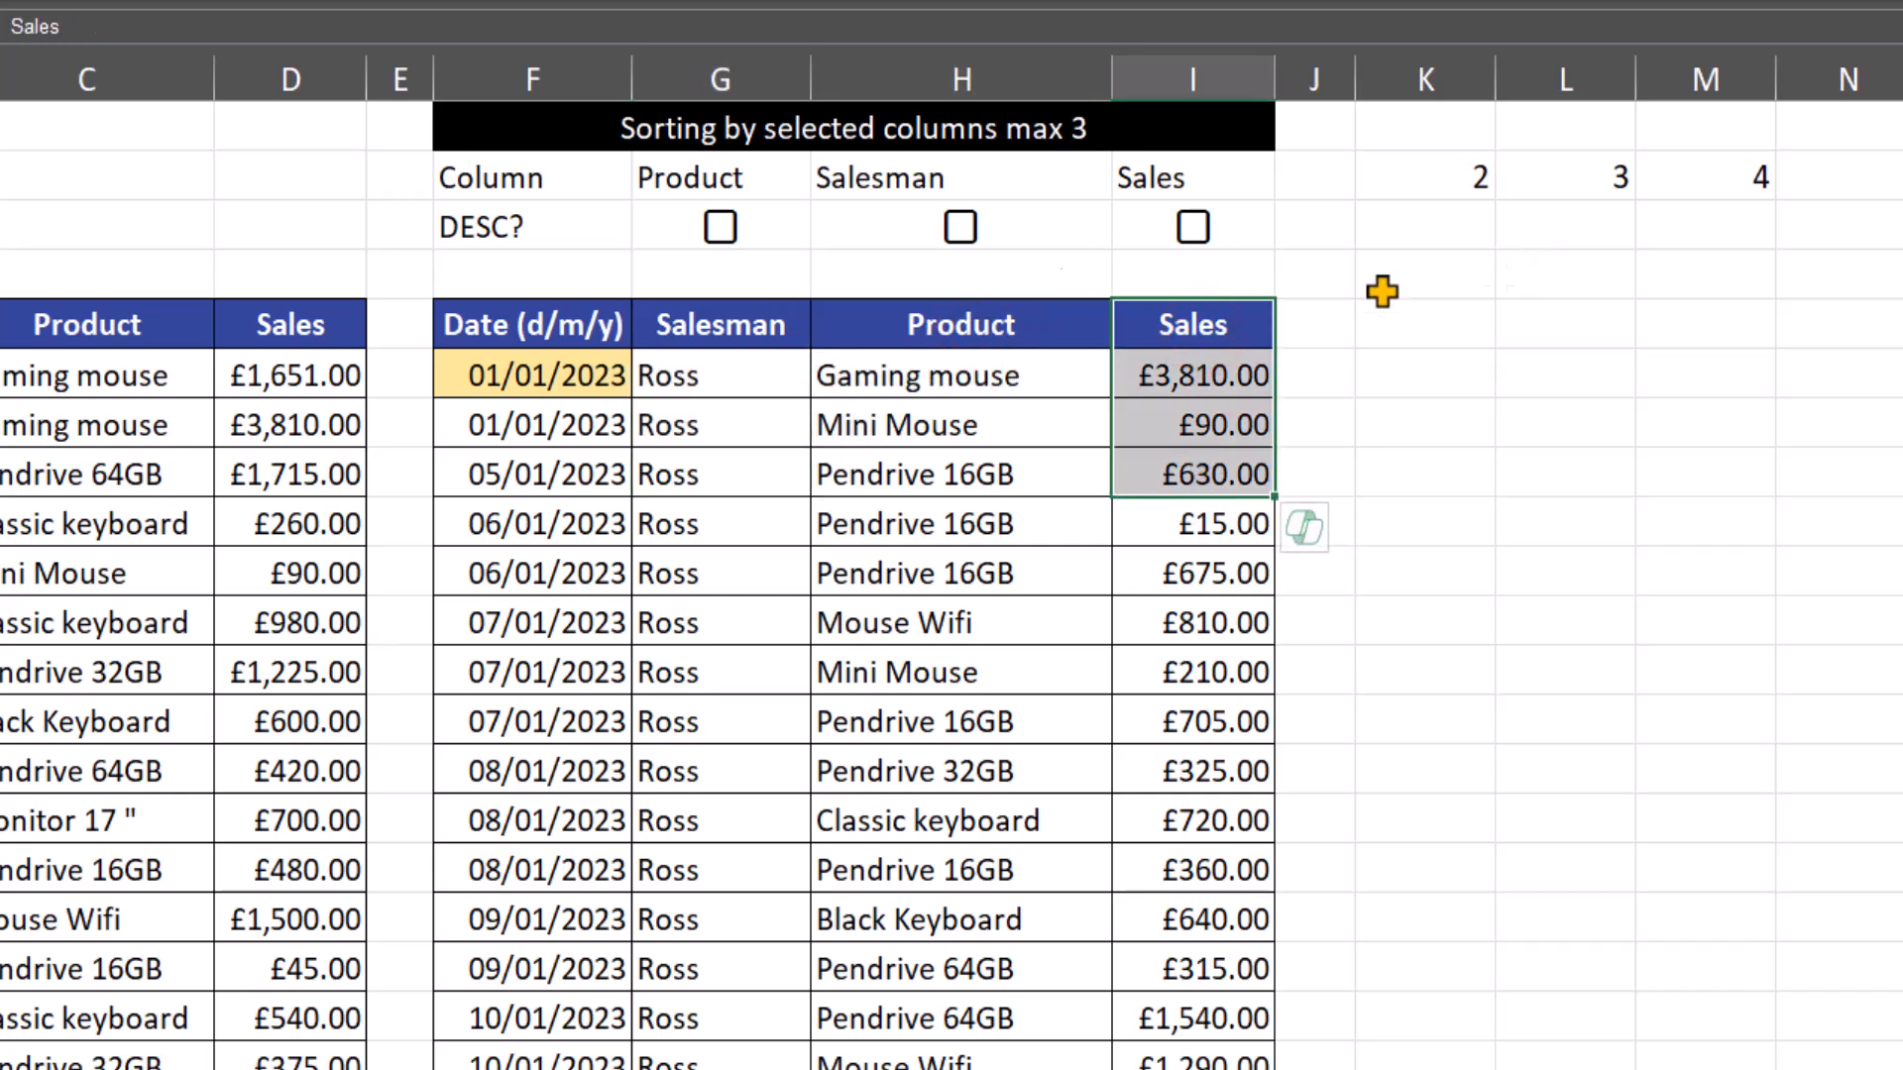
Replace the sort index in the F6 formula with K2:M2, making it =SORT(A6:D173,K2:M2,-1), and check the sorted columns
{"action": "left_click", "coordinate": [531, 321]}
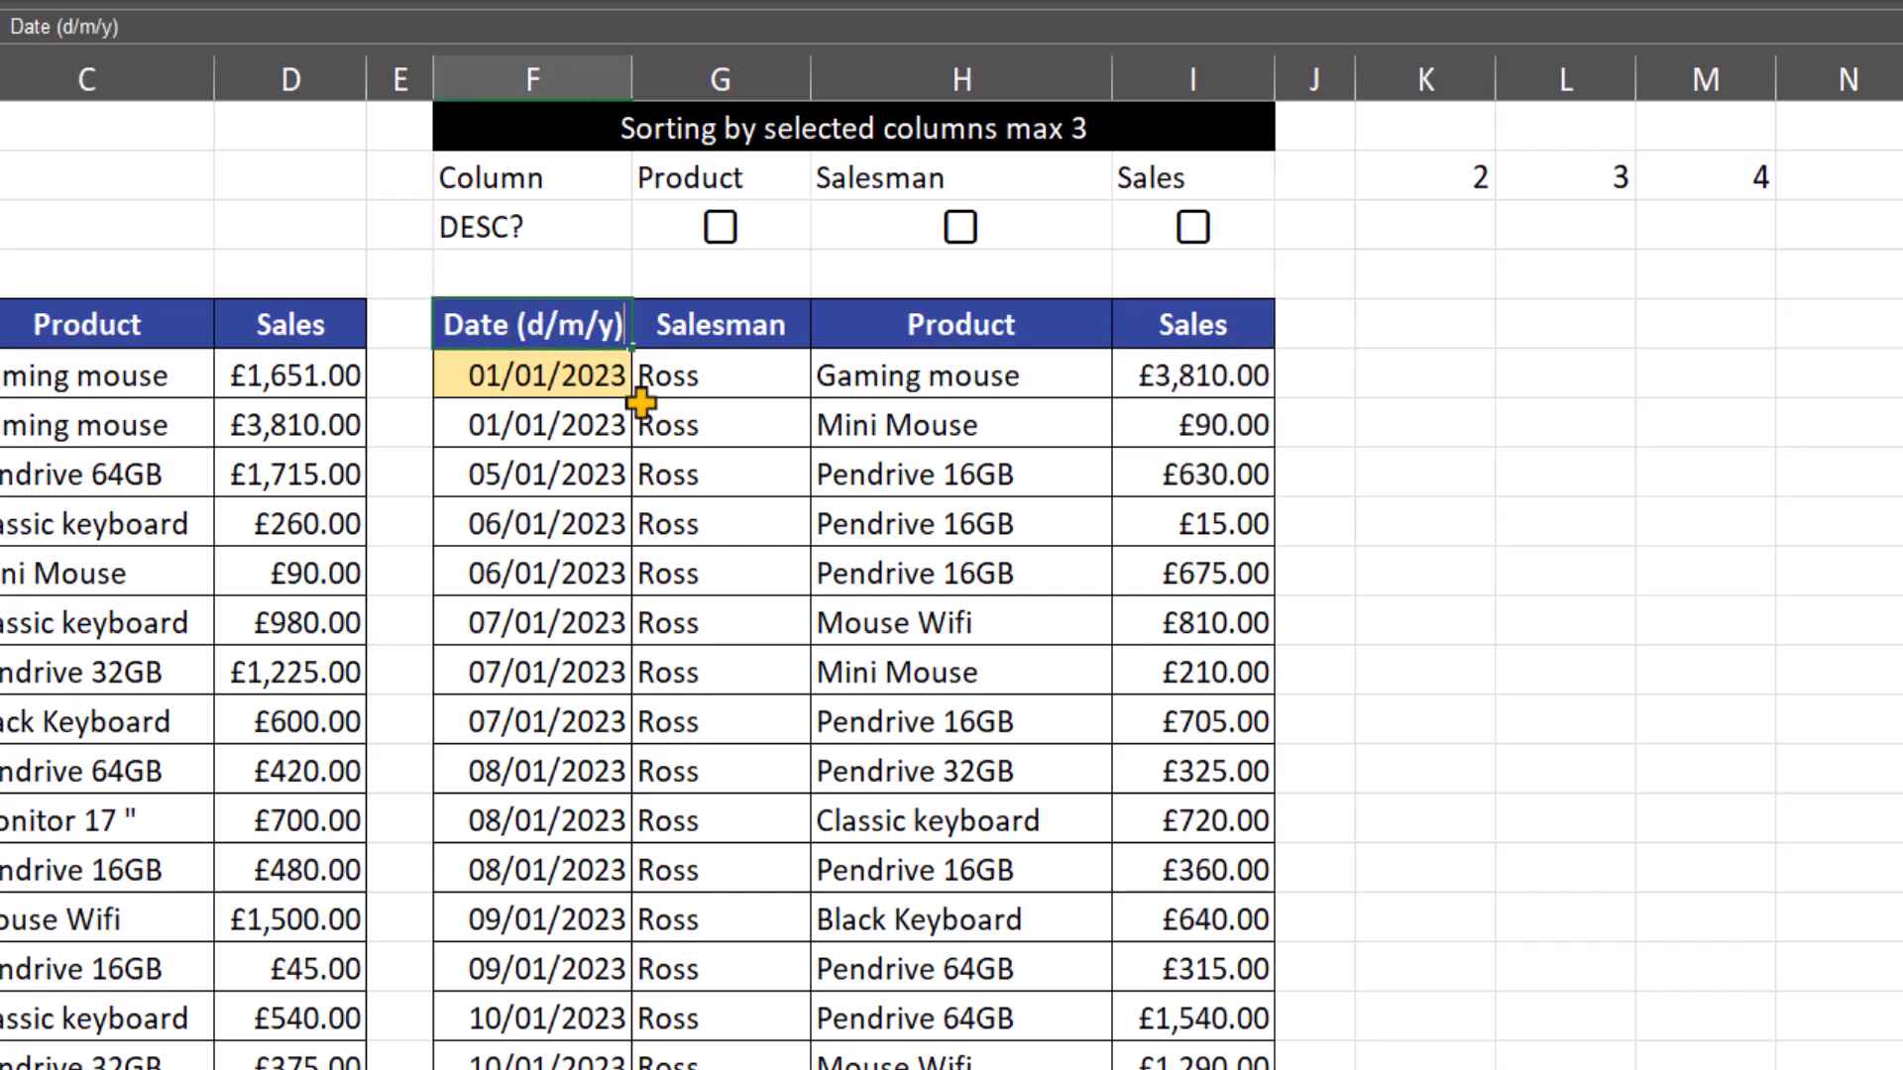
{"action": "left_click", "coordinate": [601, 377]}
{"action": "double_click", "coordinate": [659, 376]}
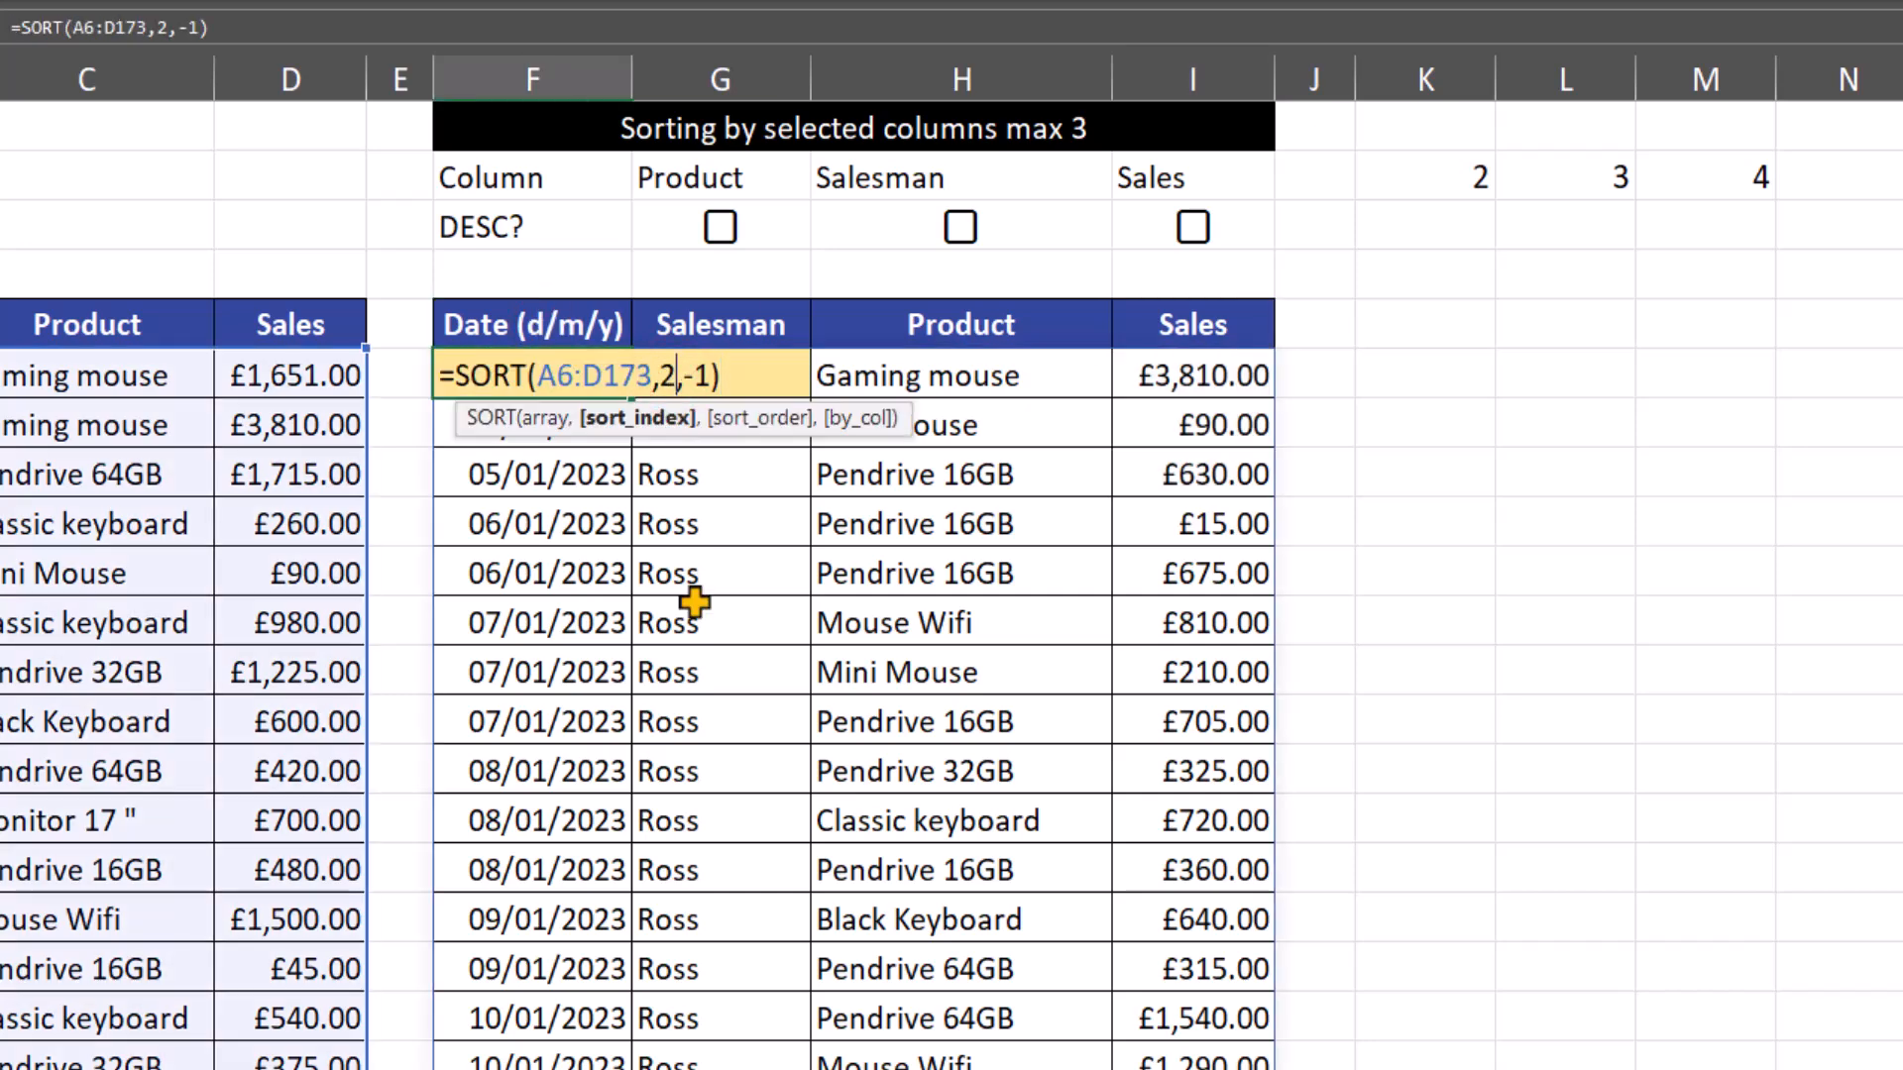
{"action": "key", "text": "BackSpace"}
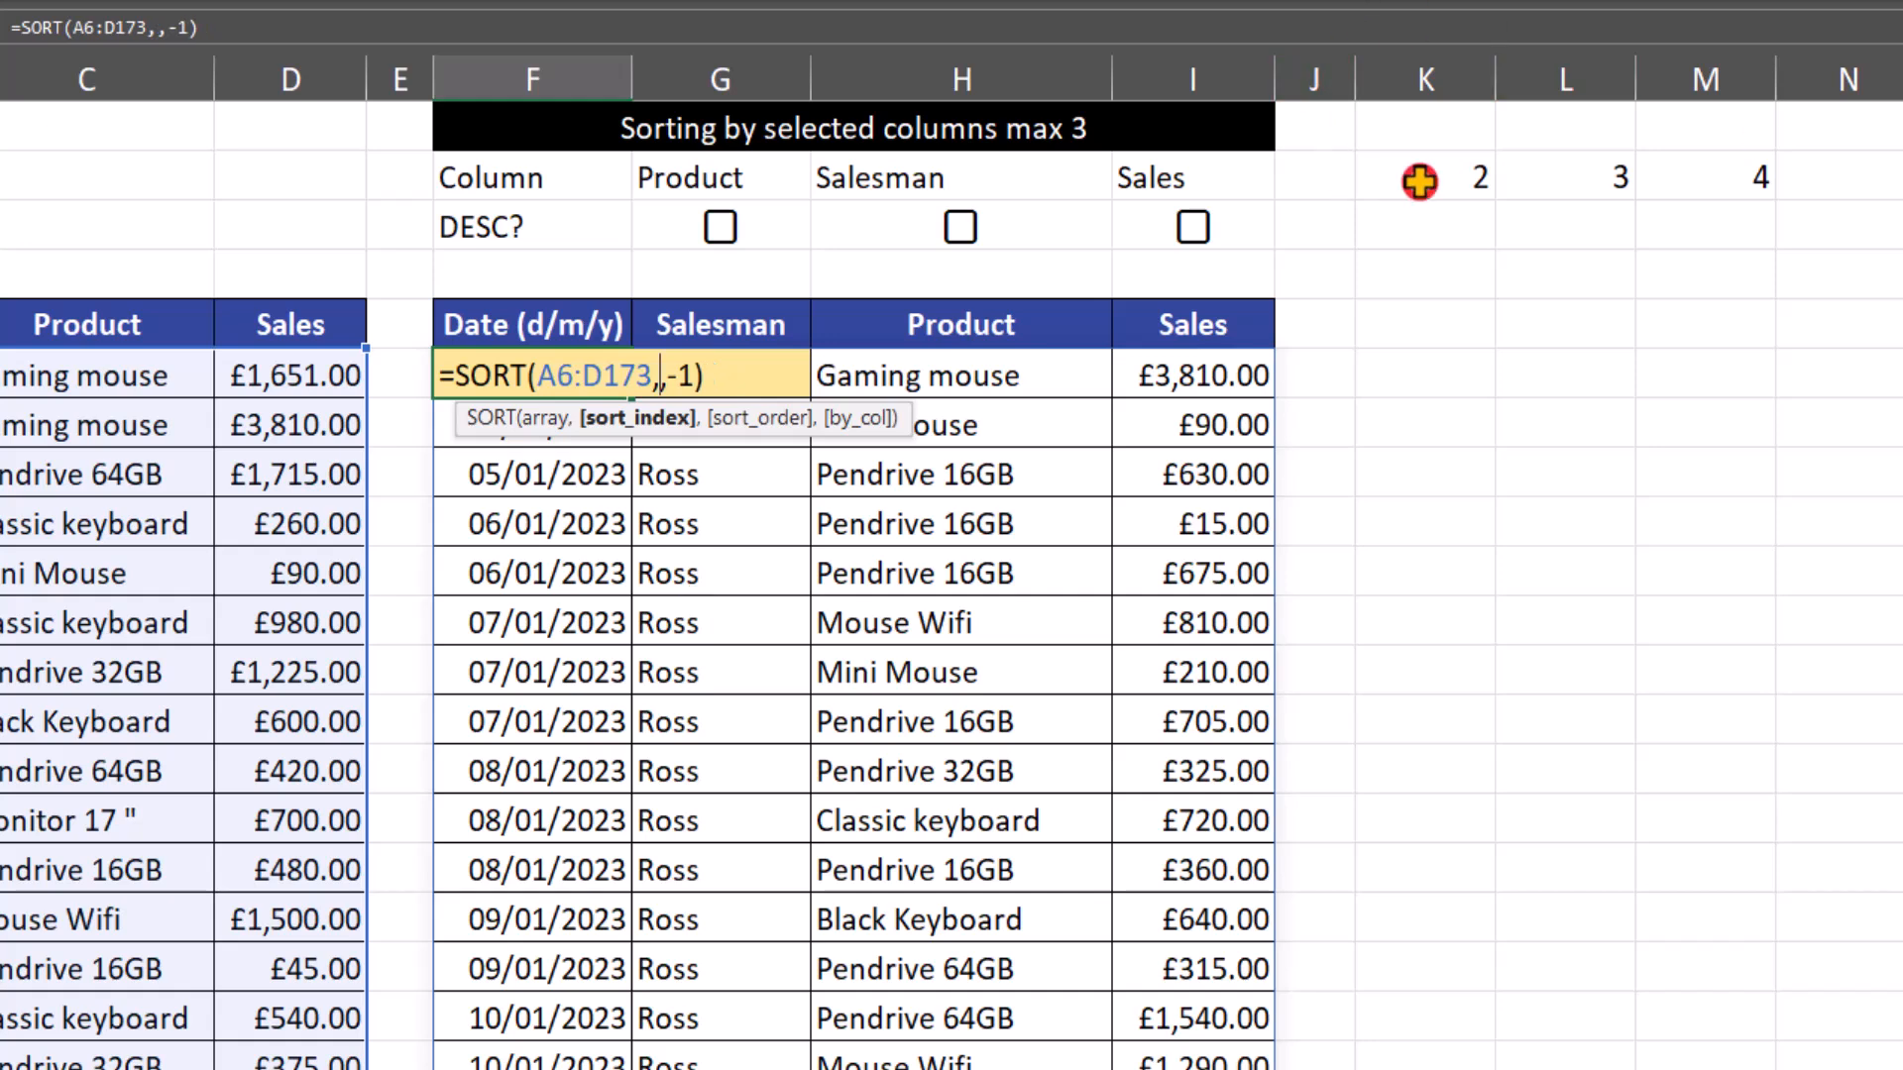
{"action": "left_click_drag", "start_coordinate": [1414, 179], "coordinate": [1682, 169]}
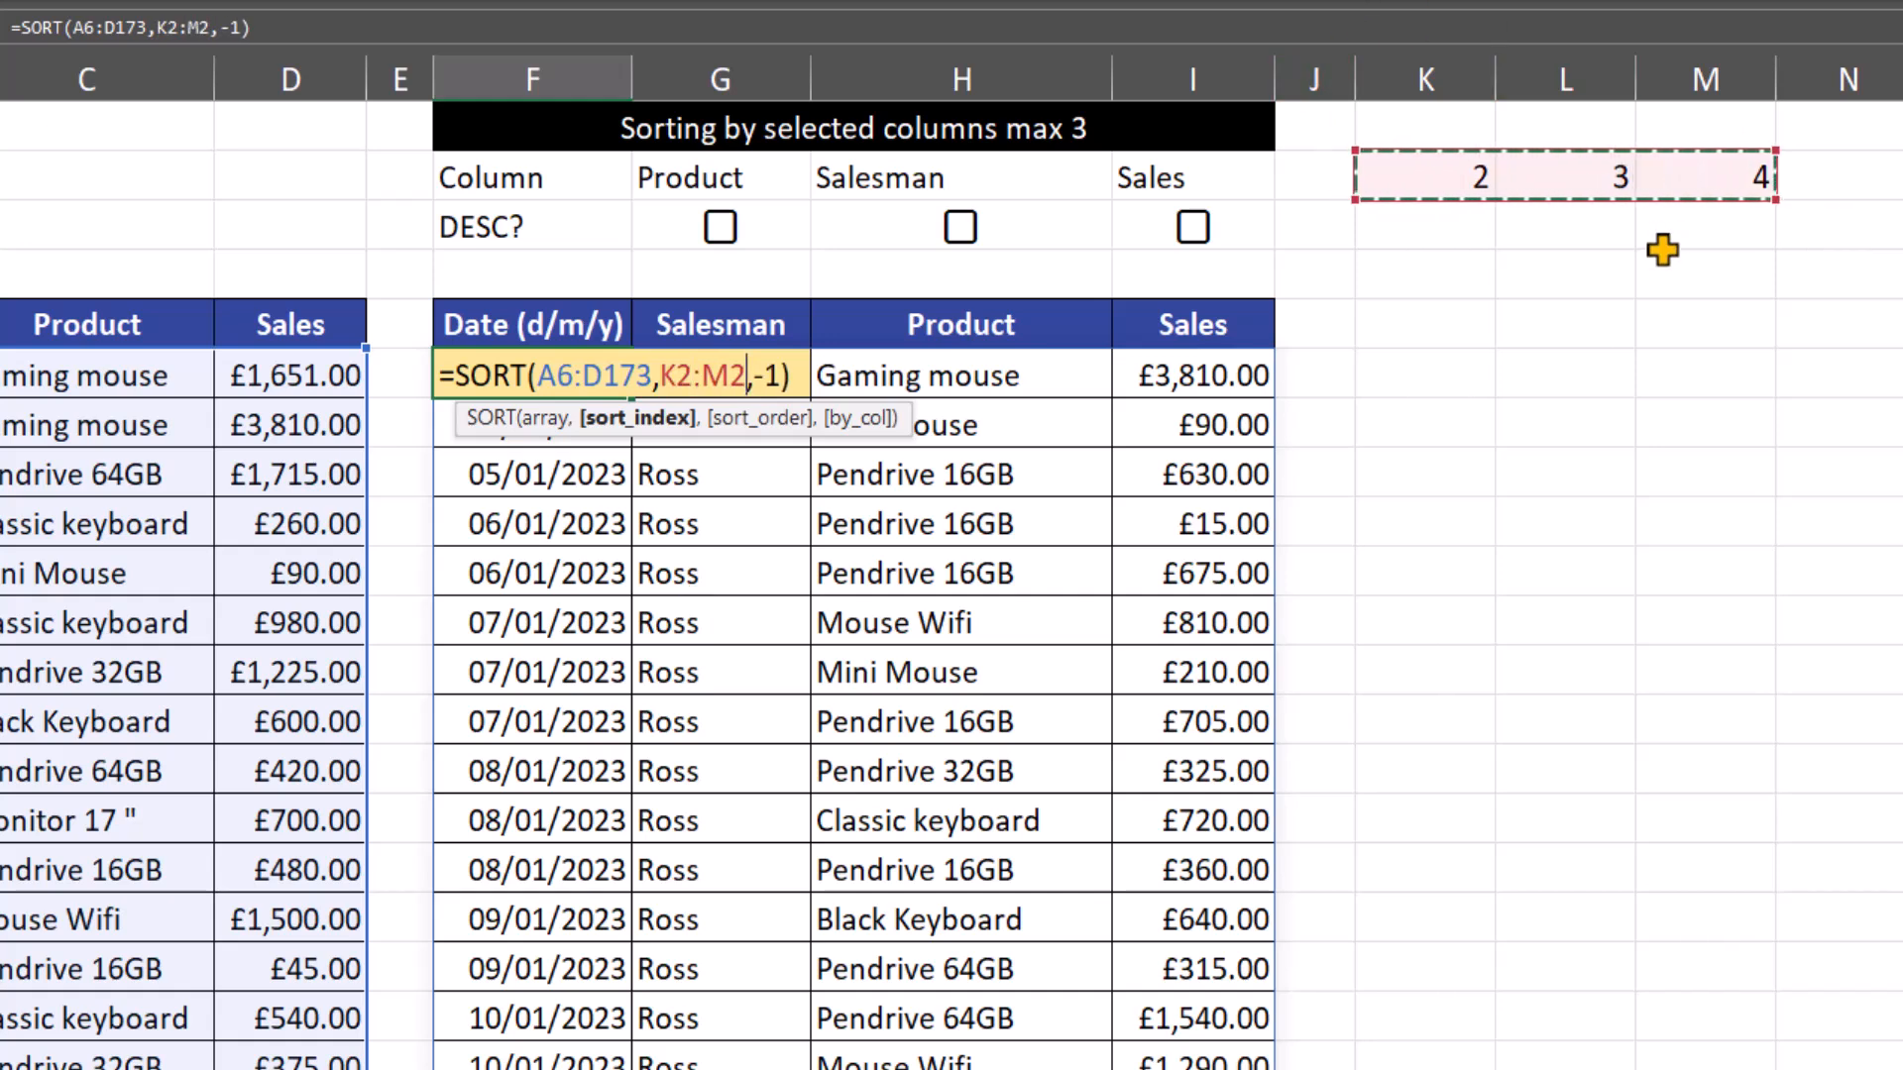
{"action": "key", "text": "Return"}
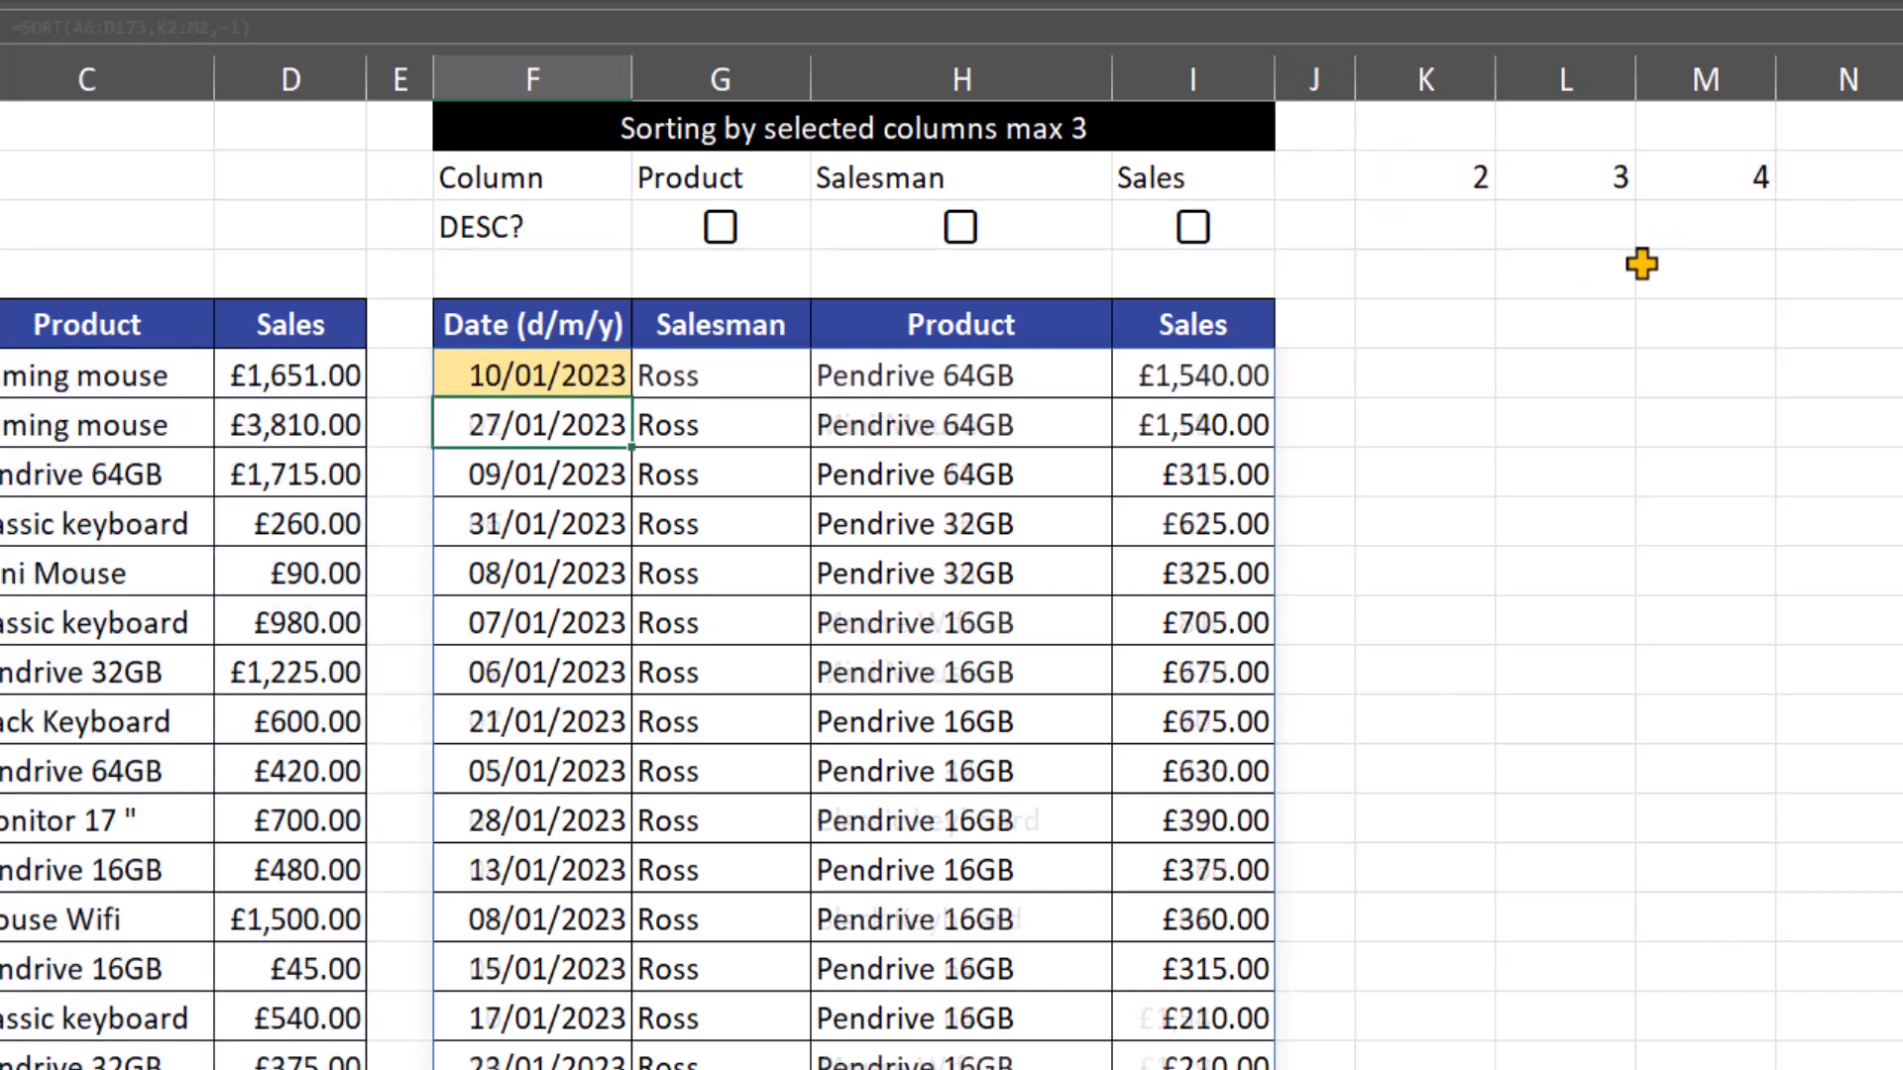
{"action": "left_click", "coordinate": [769, 331]}
{"action": "left_click", "coordinate": [947, 327]}
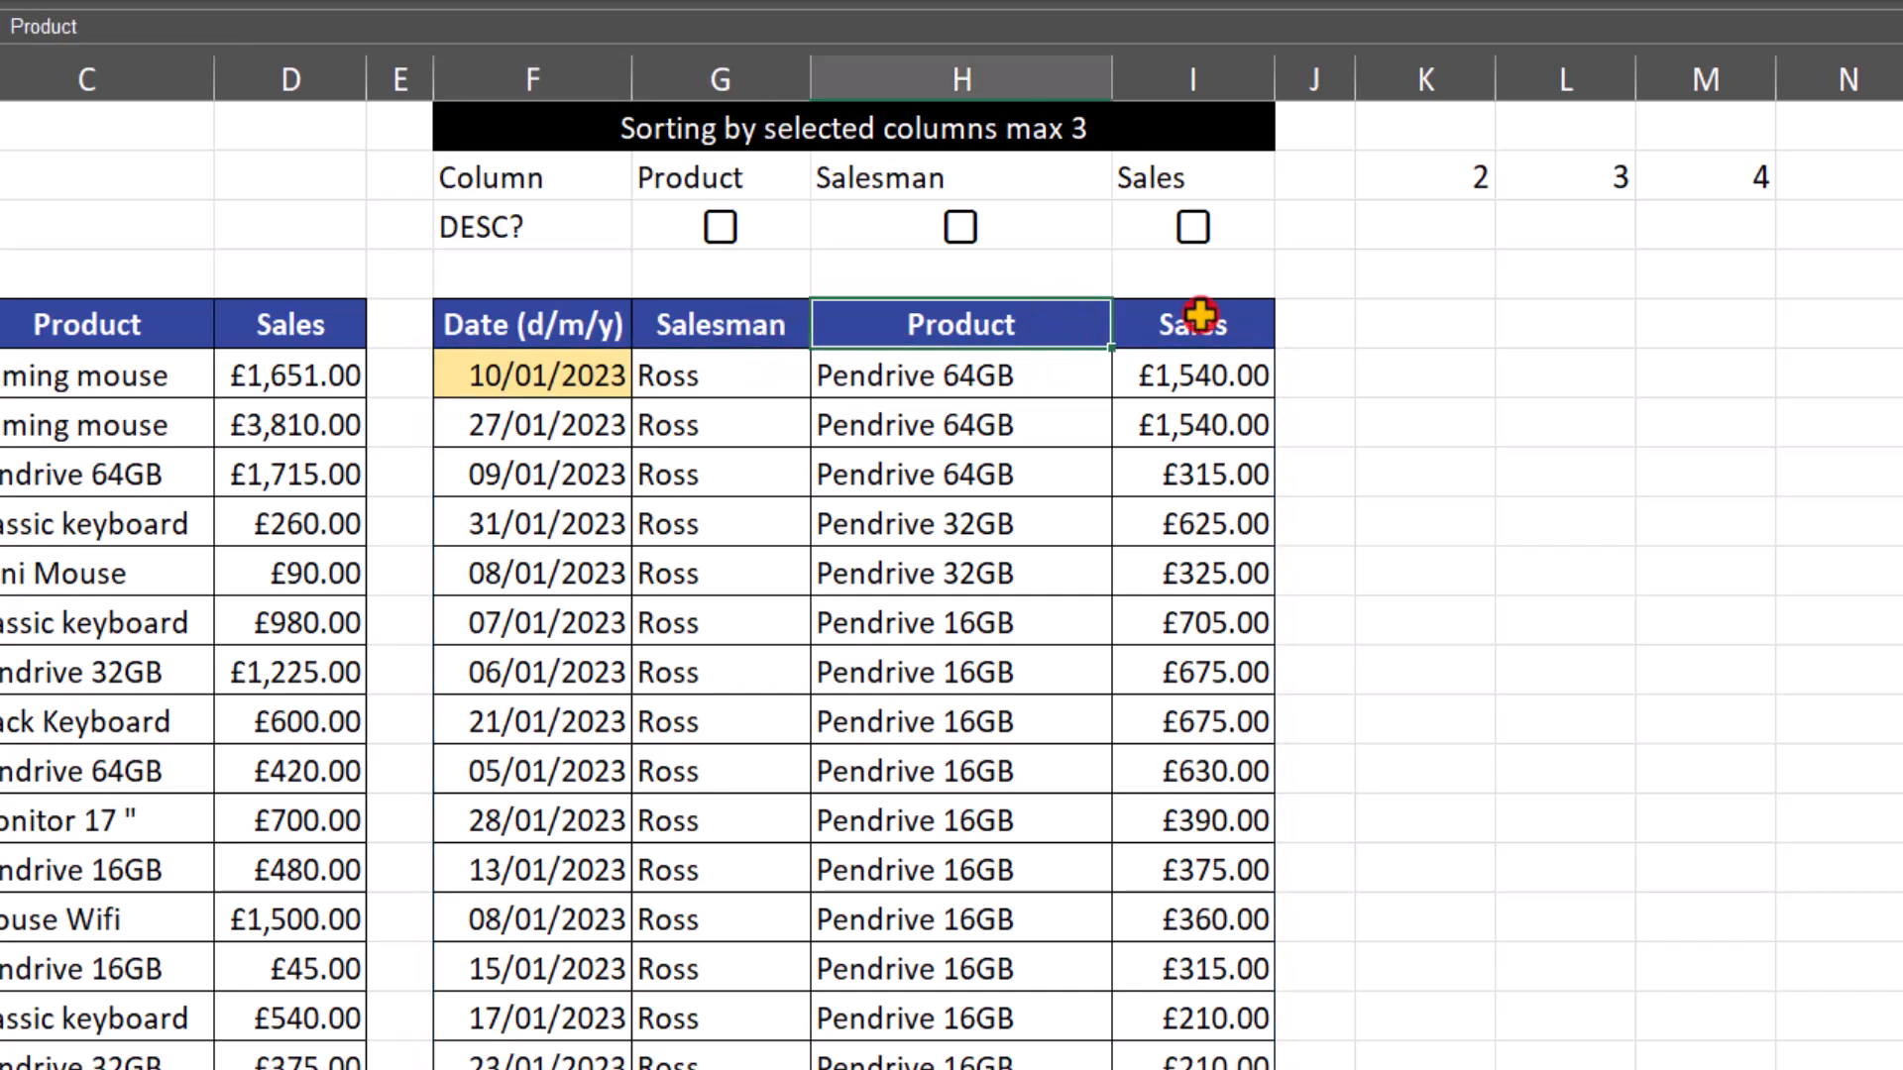
{"action": "left_click", "coordinate": [1197, 319]}
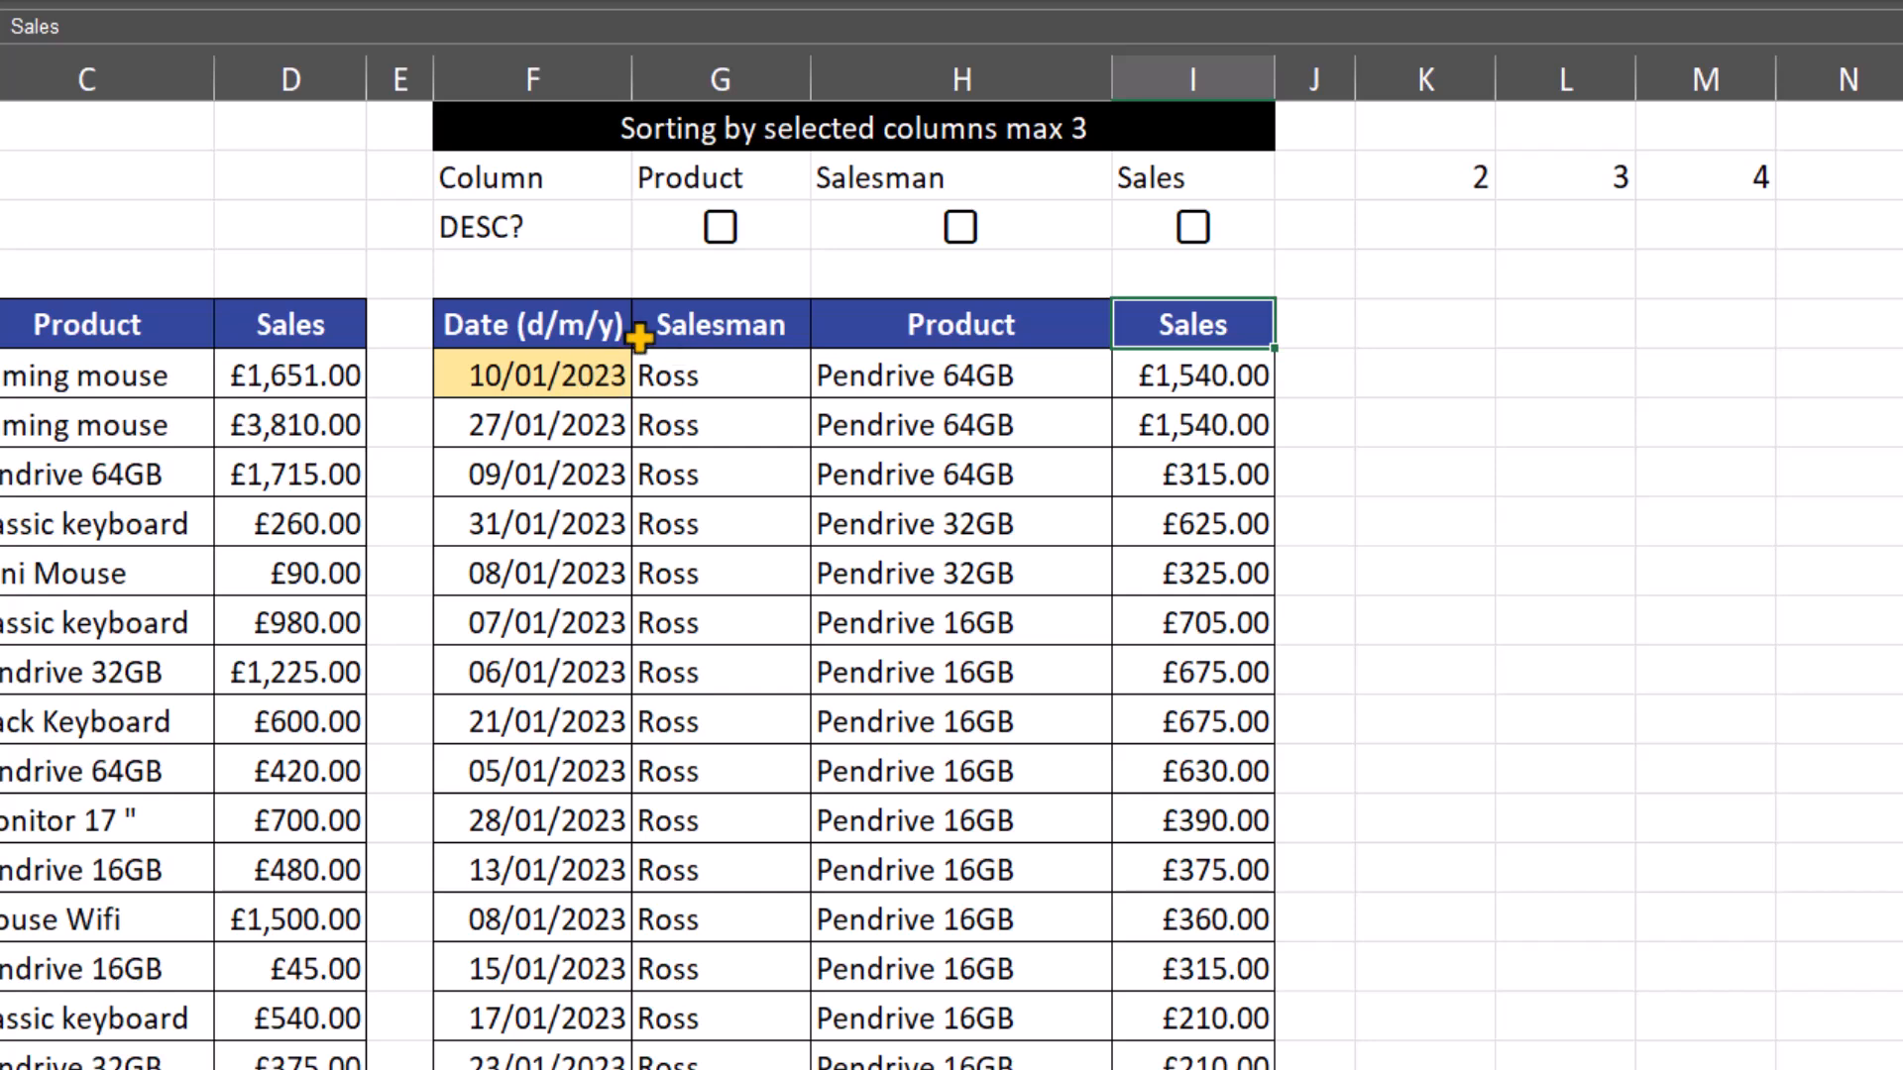
Enter the sort order values 1, 1 and -1 in K3:M3 beneath the sort indexes
{"action": "left_click", "coordinate": [1466, 229]}
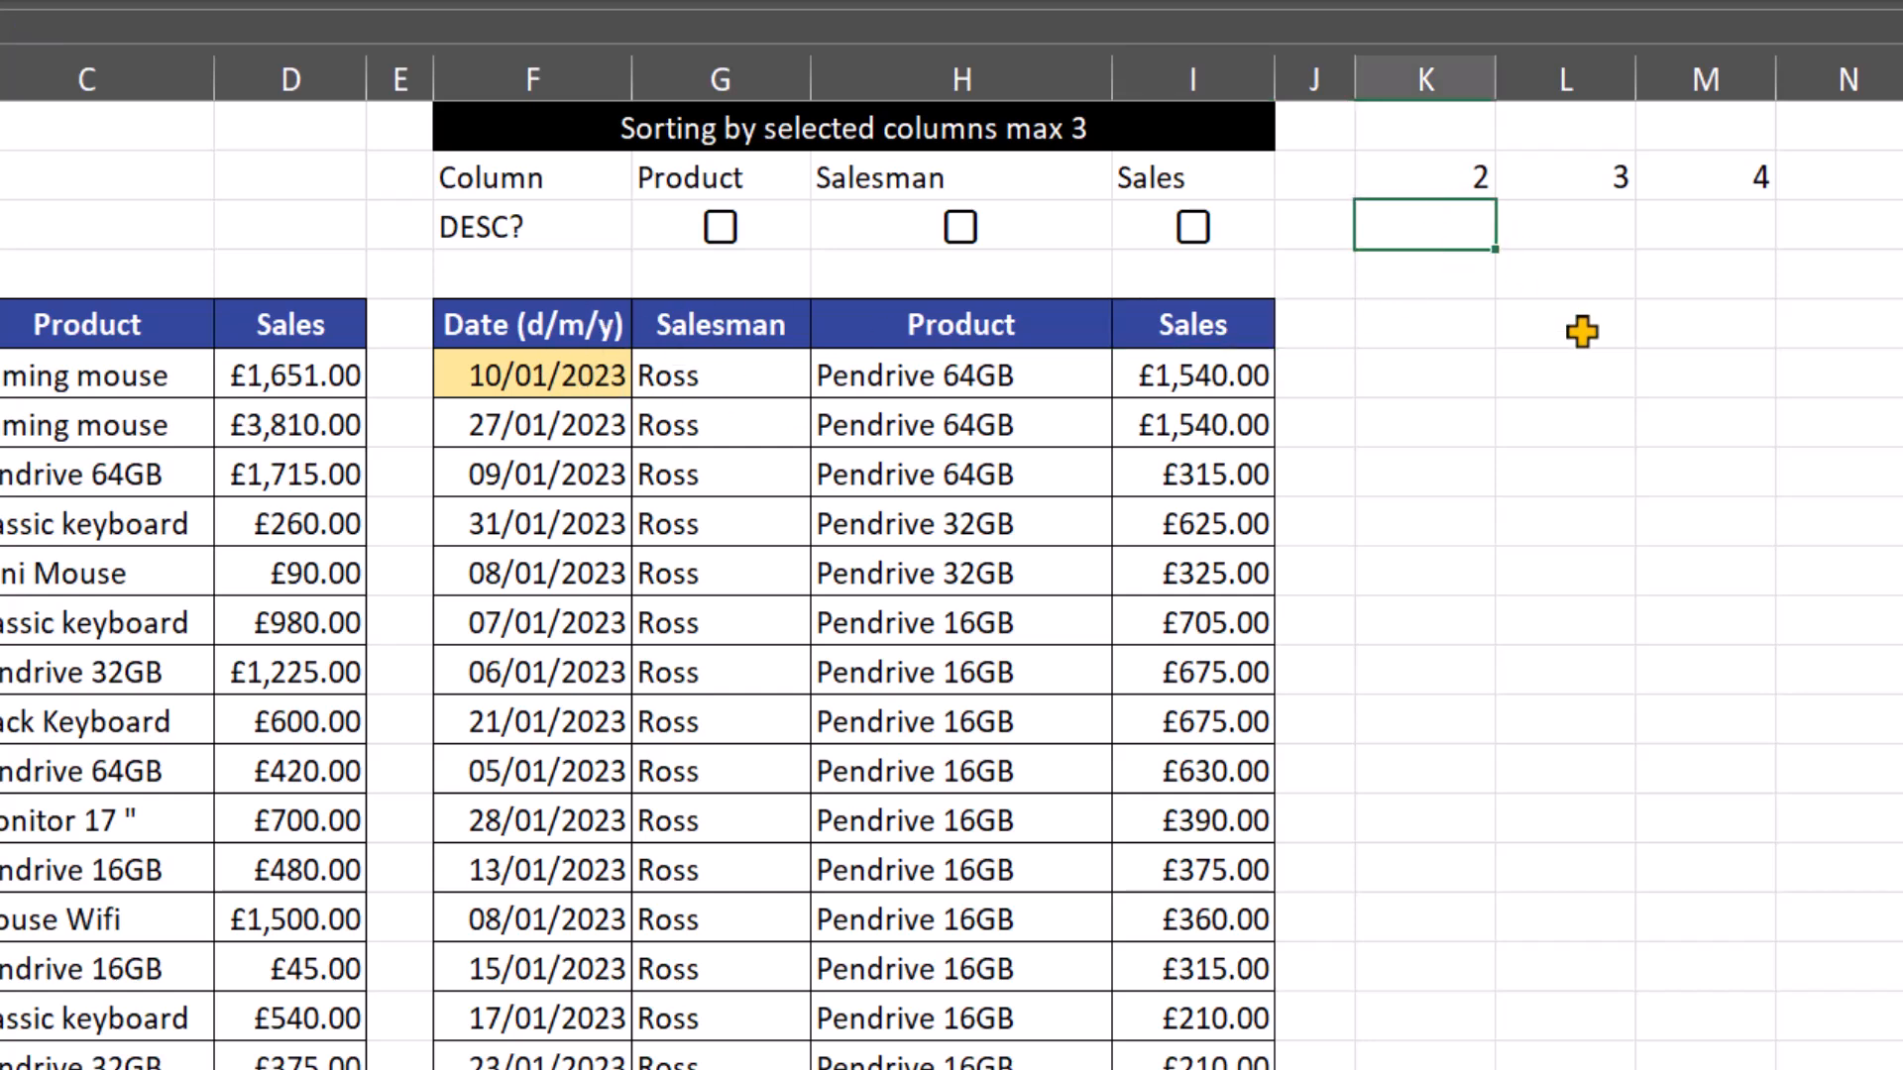
{"action": "type", "text": "1"}
{"action": "key", "text": "Tab"}
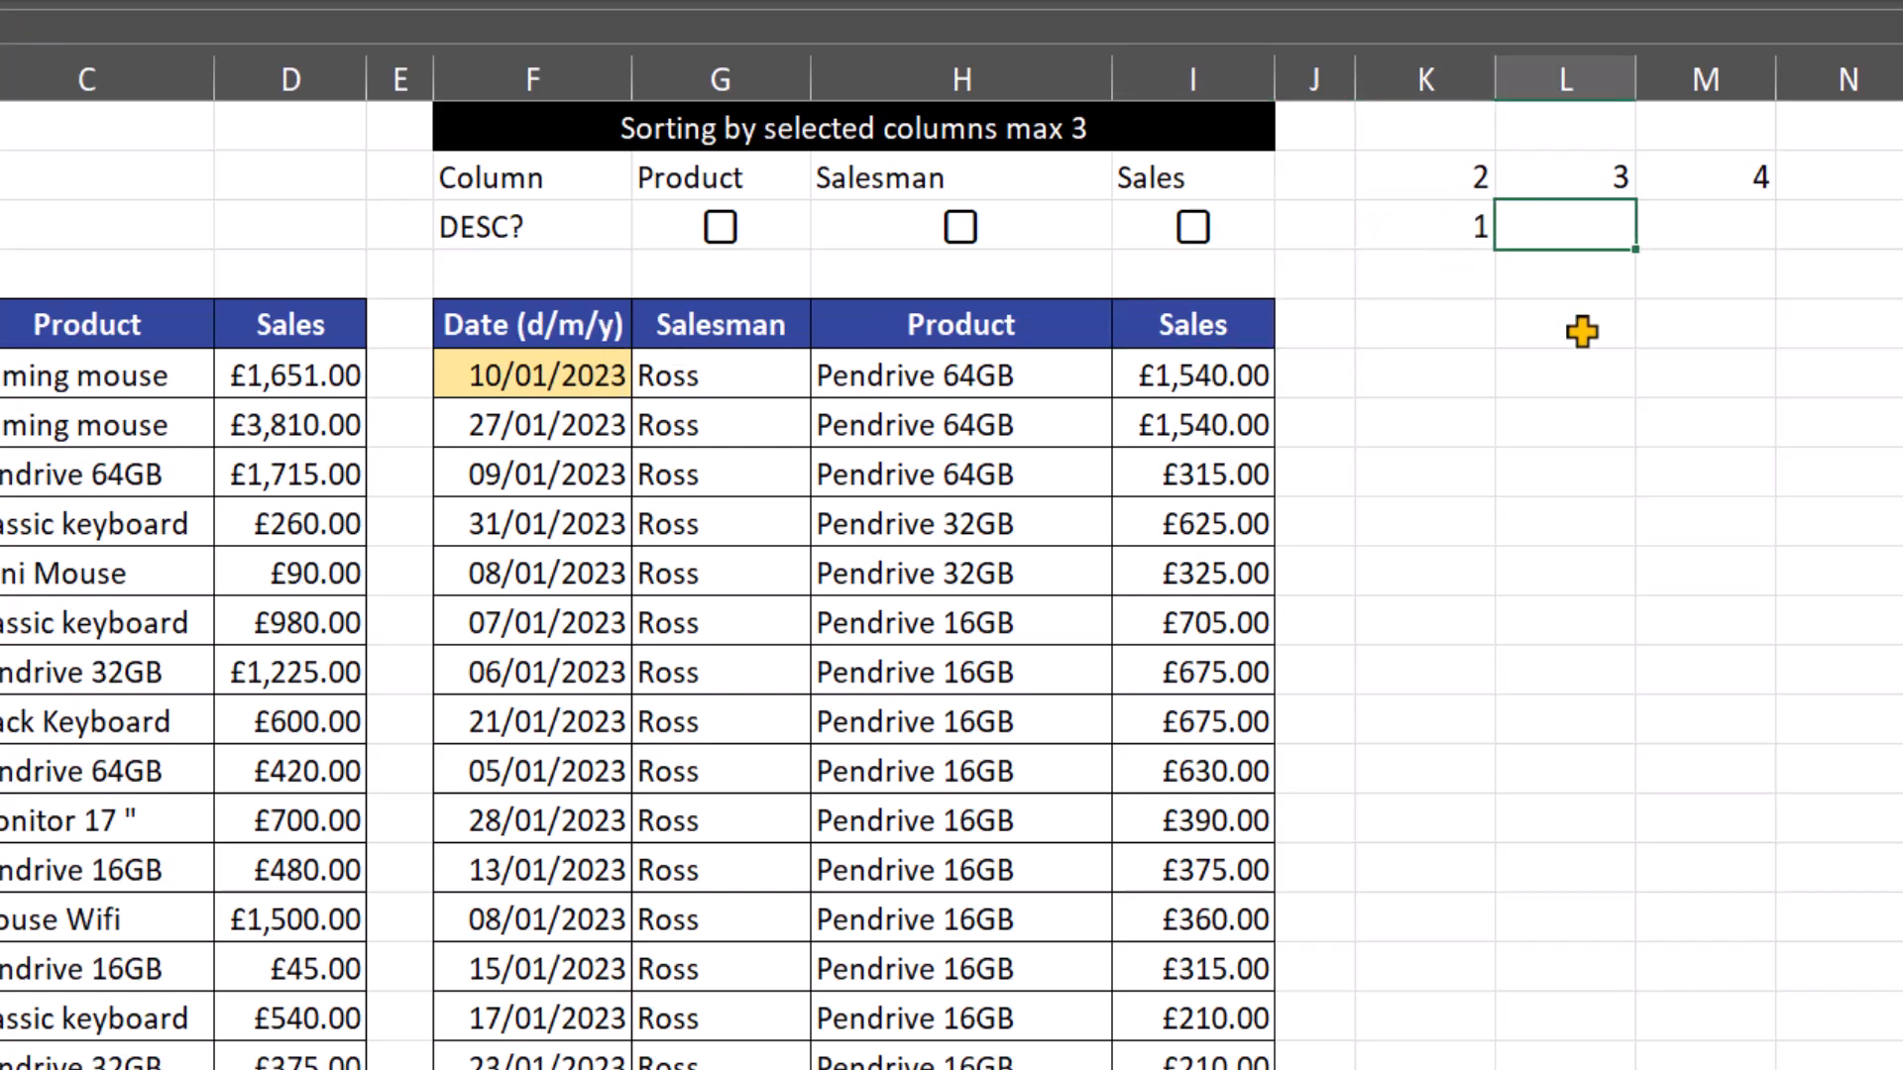
{"action": "type", "text": "1"}
{"action": "key", "text": "Tab"}
{"action": "type", "text": "-1"}
{"action": "key", "text": "Return"}
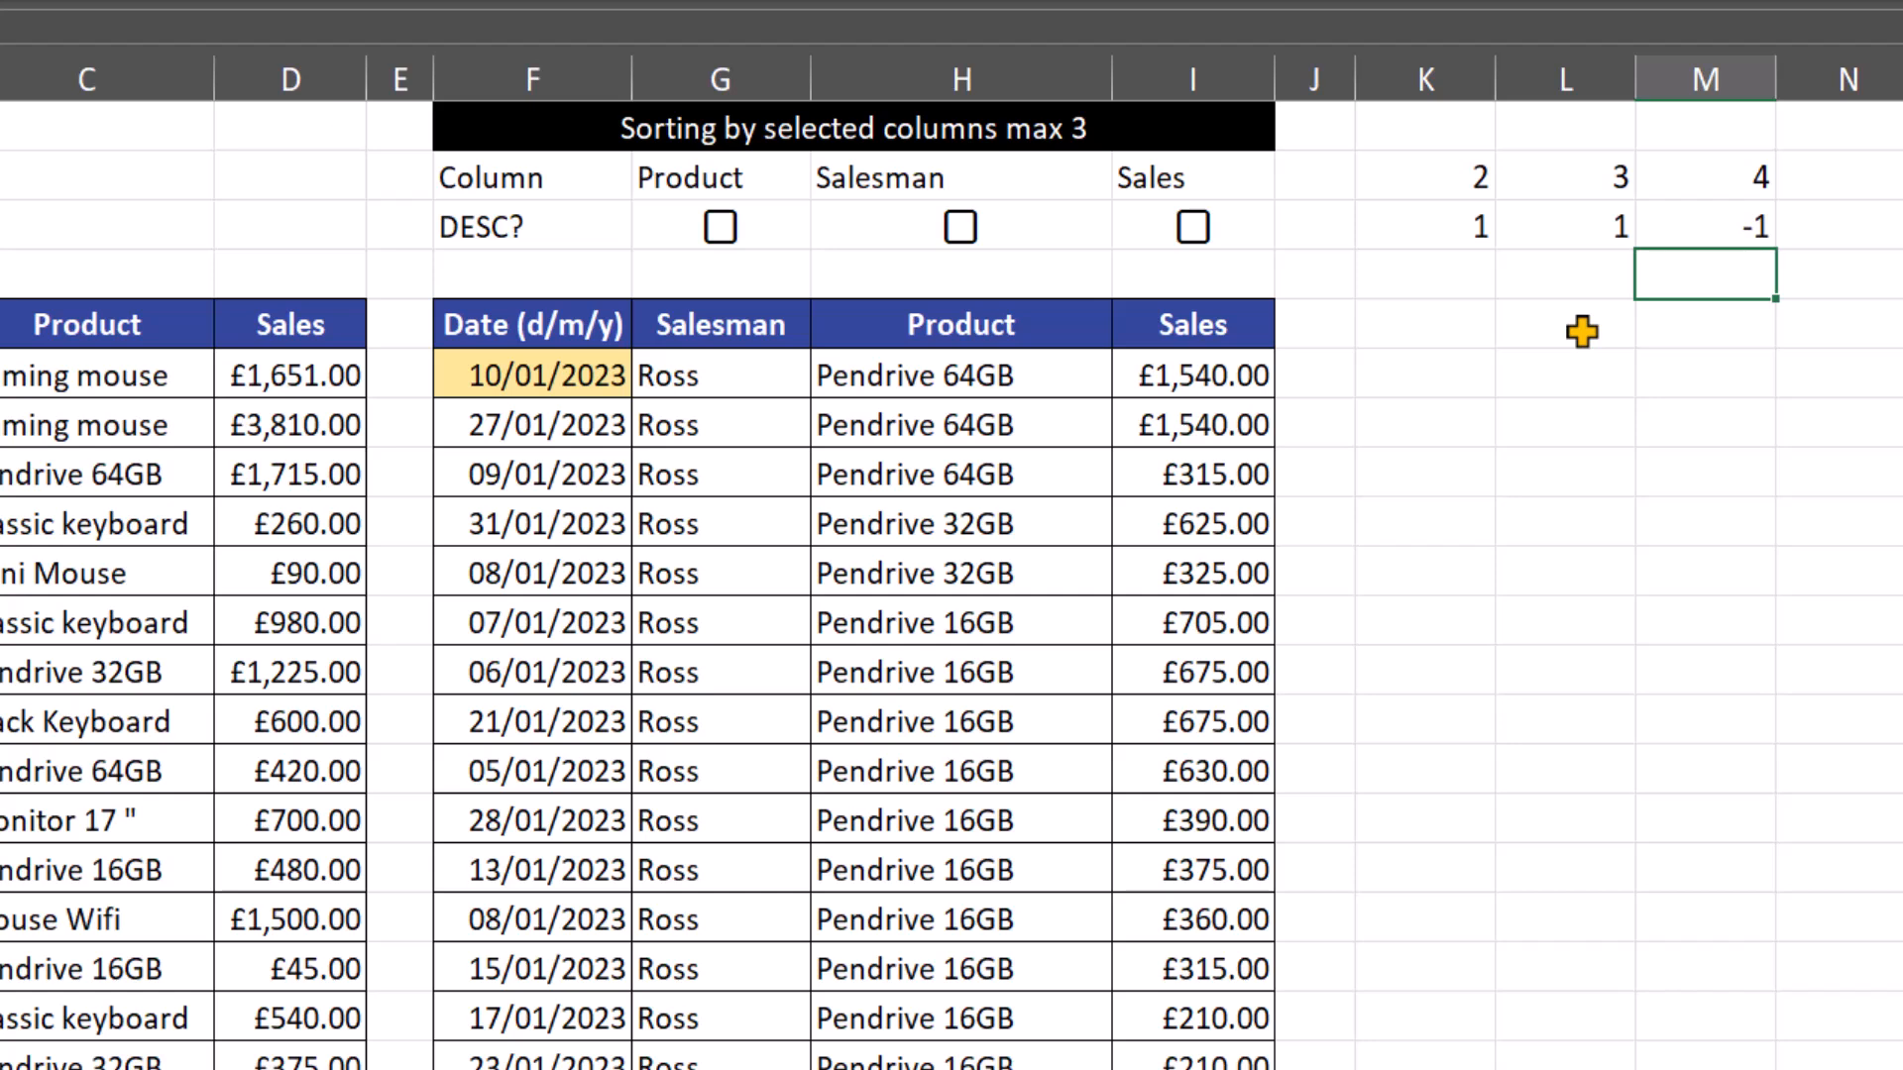
{"action": "key", "text": "Up"}
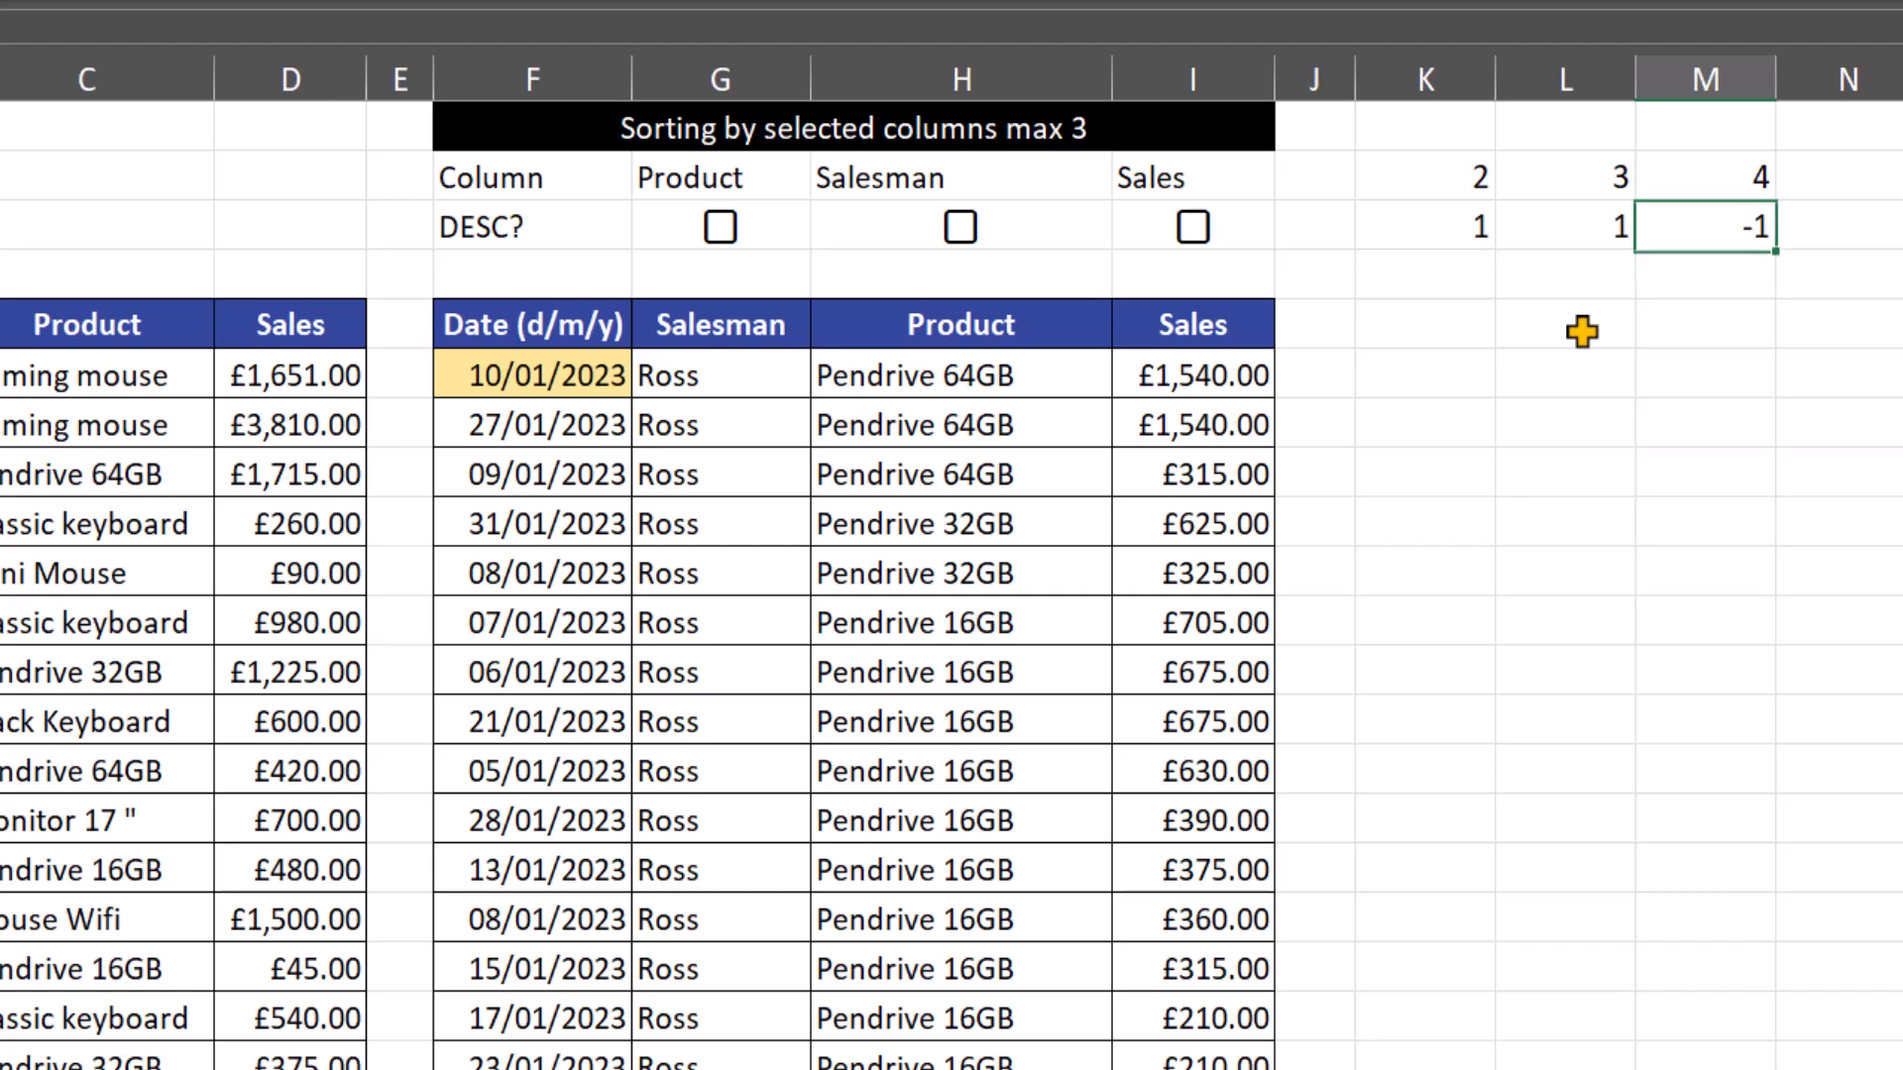
{"action": "key", "text": "Left"}
{"action": "key", "text": "Left"}
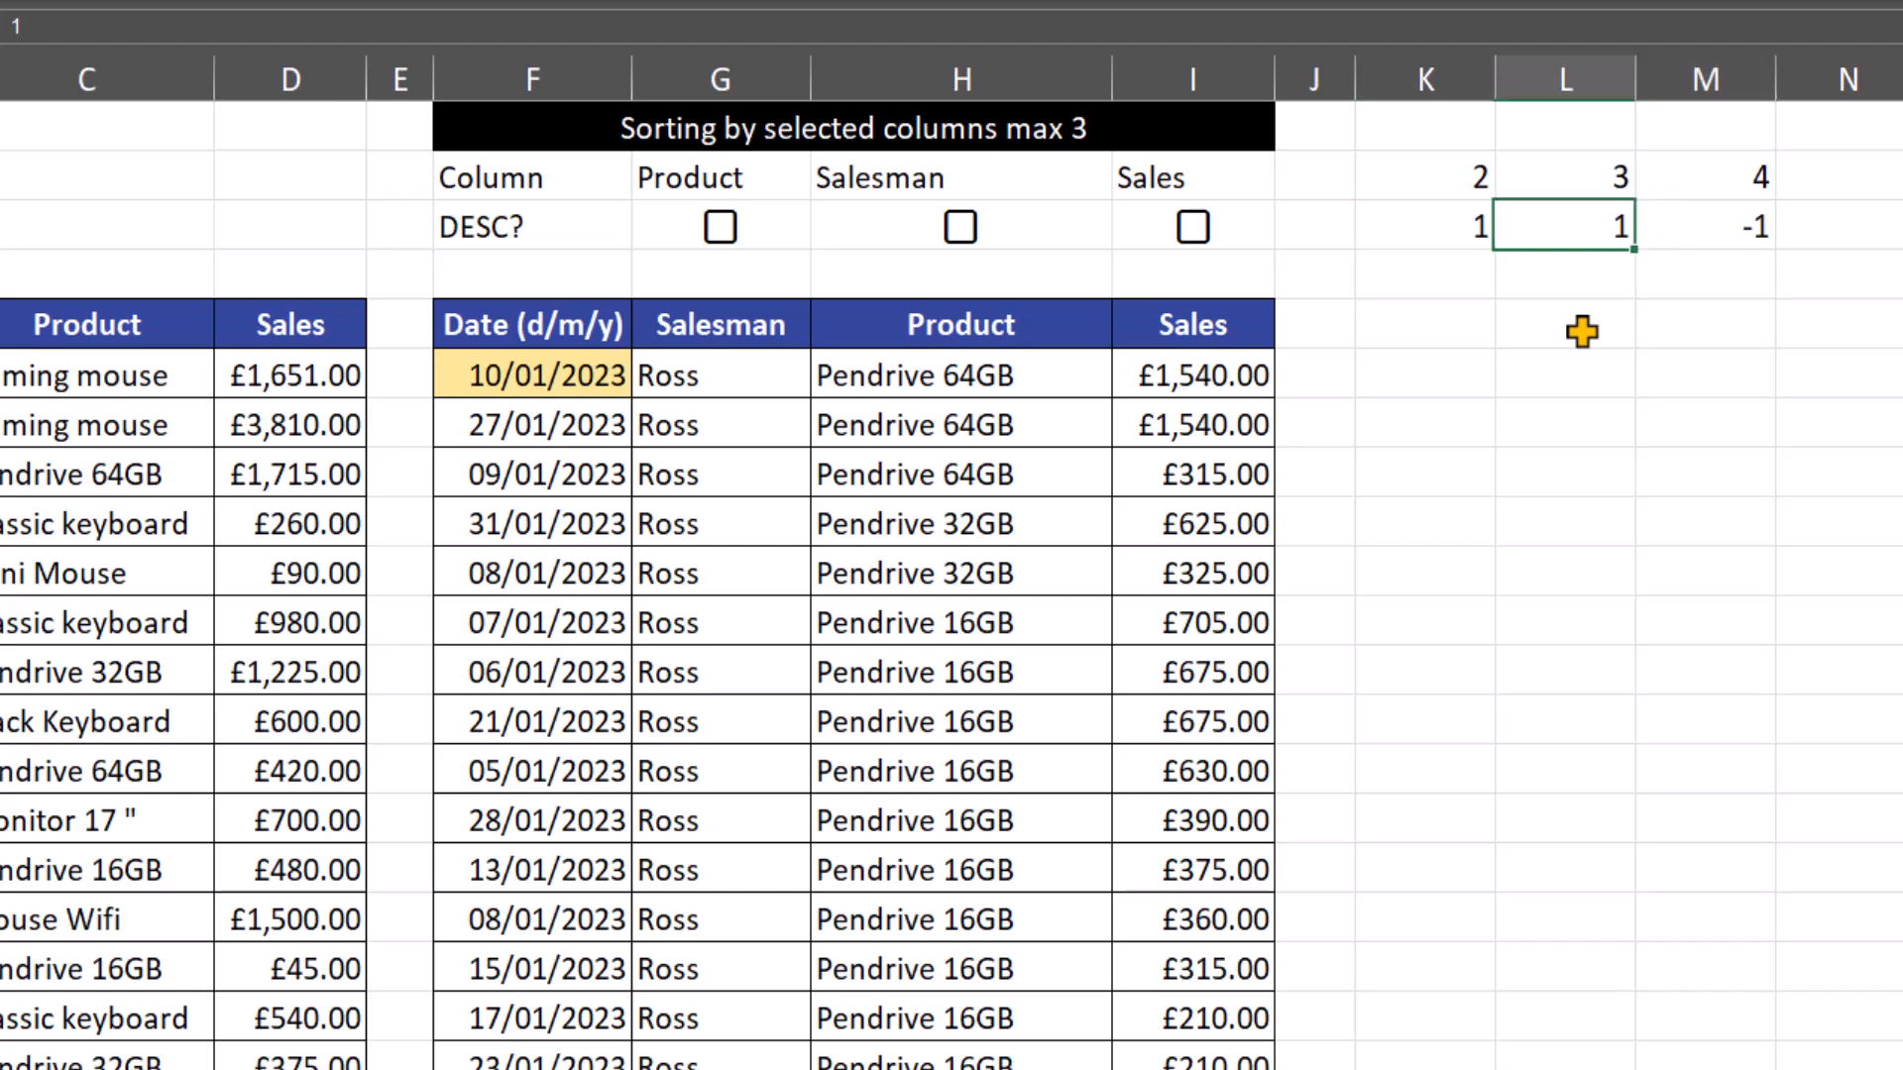
{"action": "key", "text": "Right"}
{"action": "key", "text": "Right"}
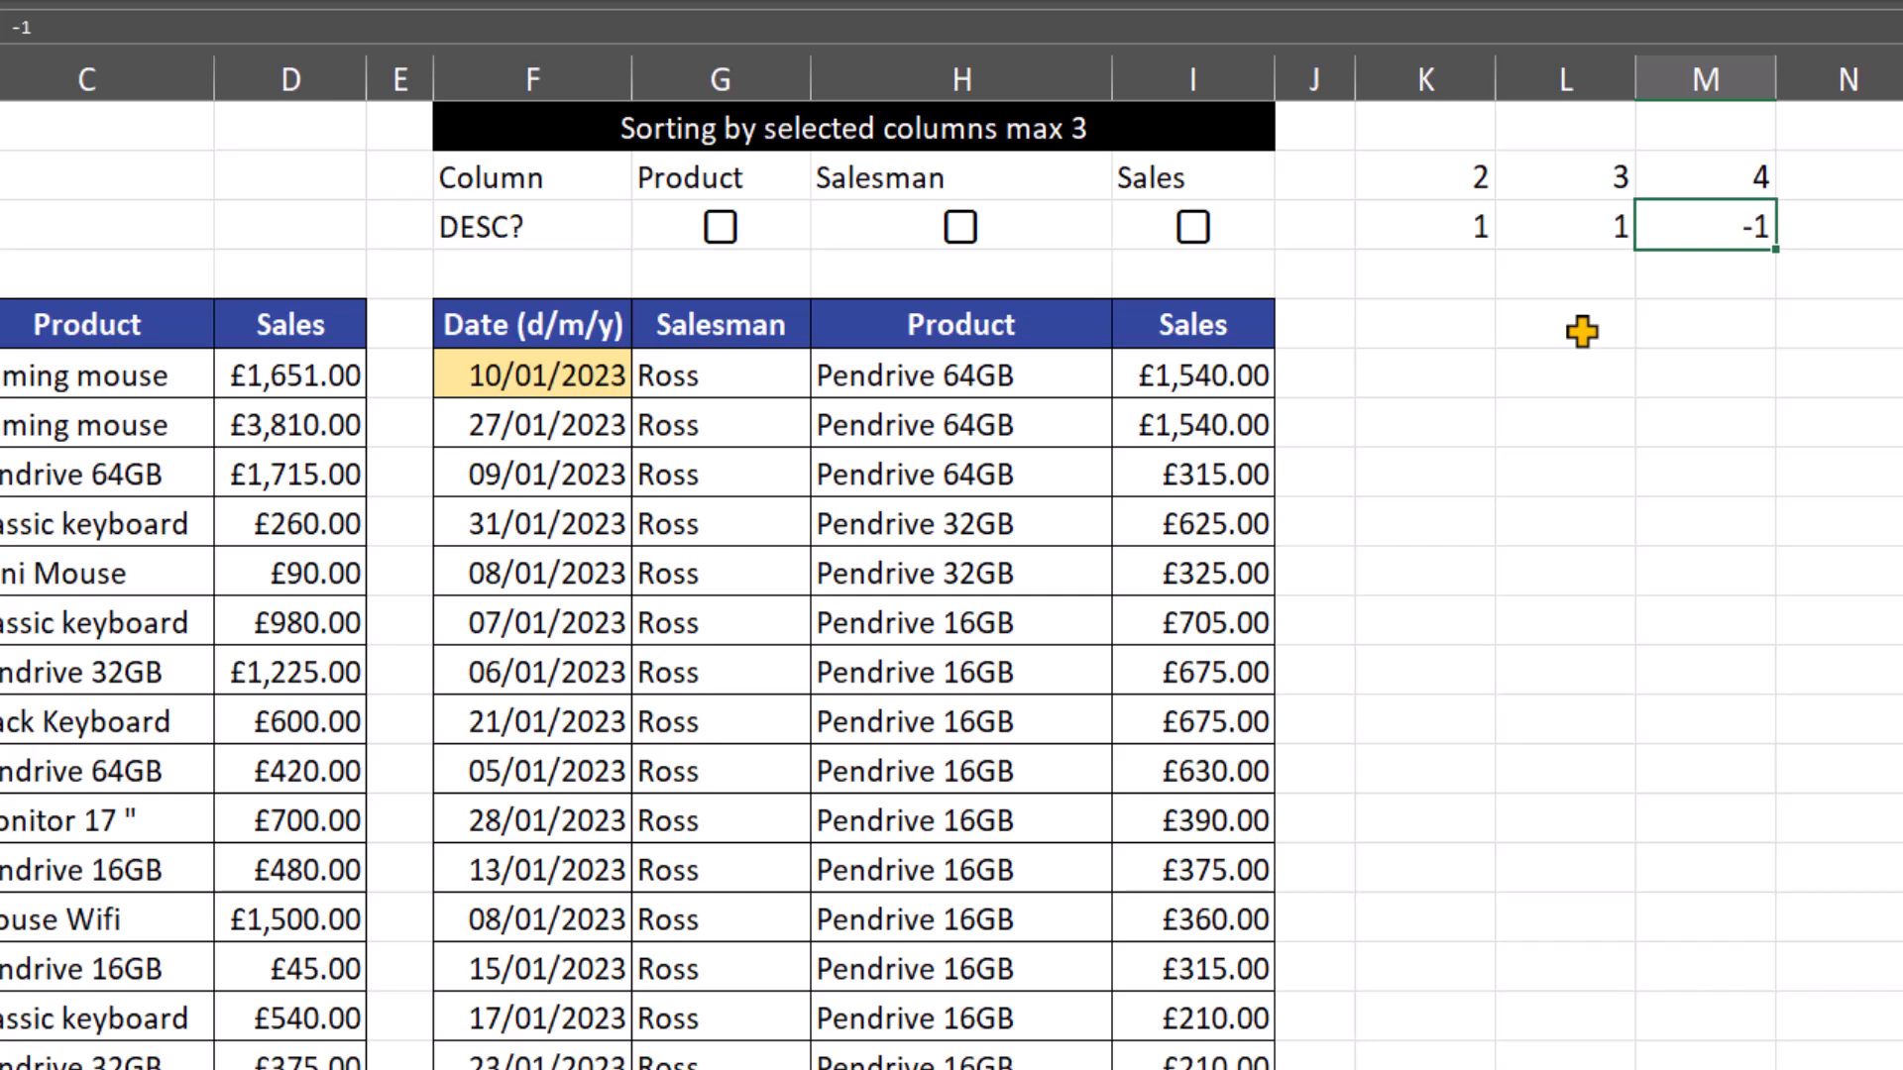
Replace the sort order in the F6 formula with K3:M3, making it =SORT(A6:D173,K2:M2,K3:M3)
{"action": "double_click", "coordinate": [556, 369]}
{"action": "left_click", "coordinate": [773, 387]}
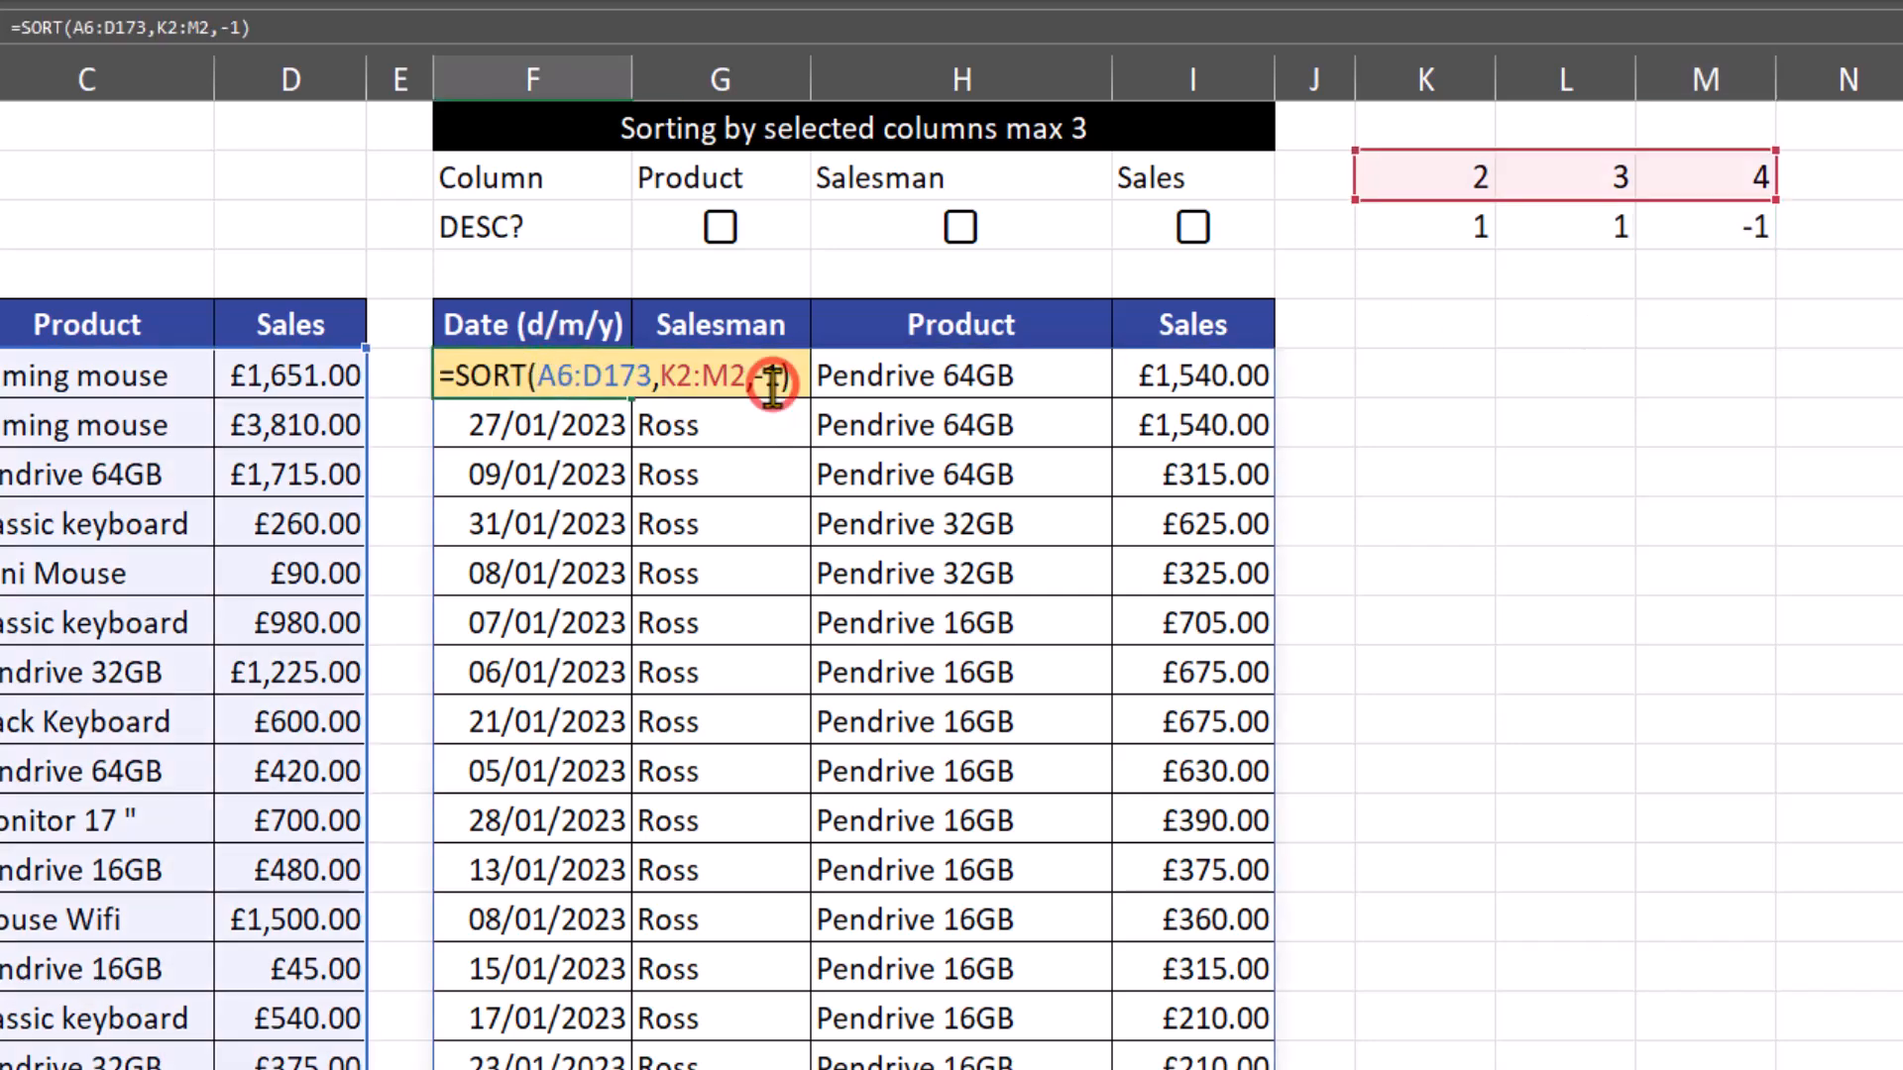
{"action": "double_click", "coordinate": [773, 387]}
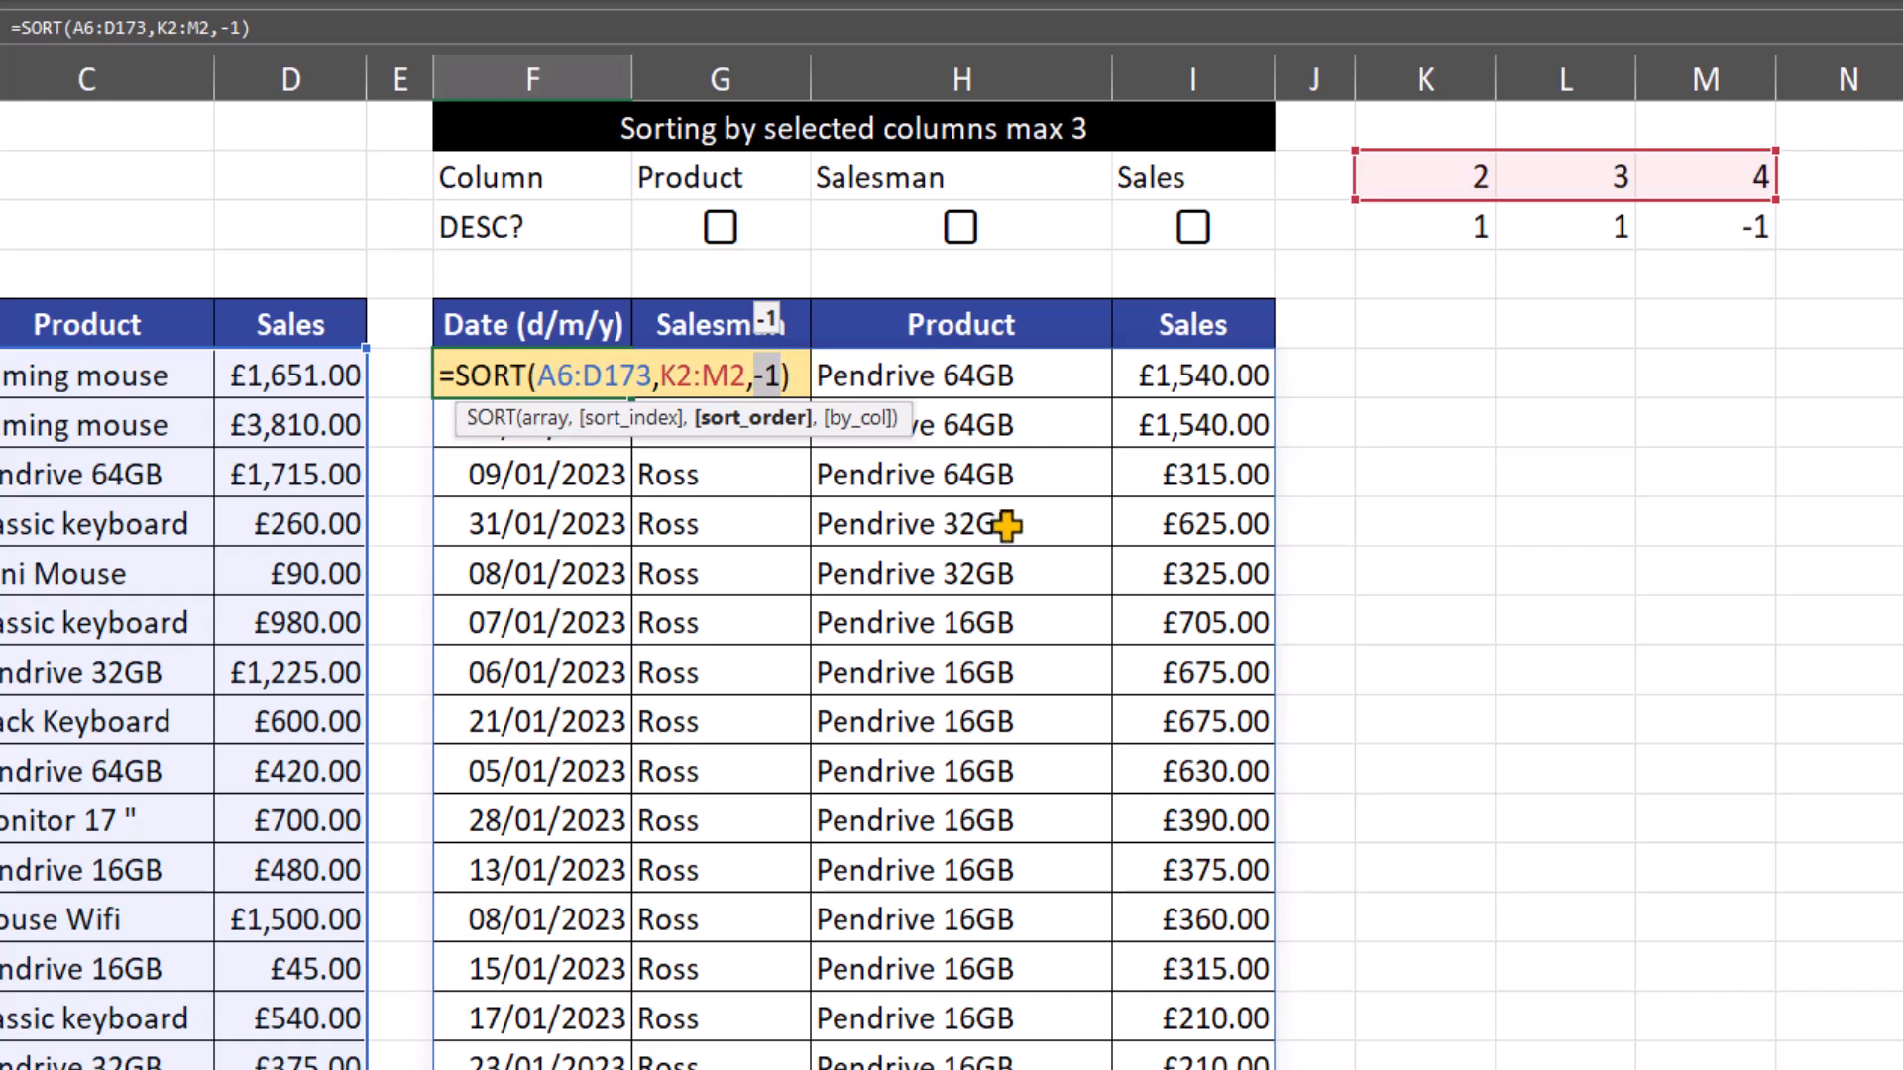
{"action": "key", "text": "BackSpace"}
{"action": "left_click_drag", "start_coordinate": [1419, 230], "coordinate": [1685, 230]}
{"action": "key", "text": "ctrl+Return"}
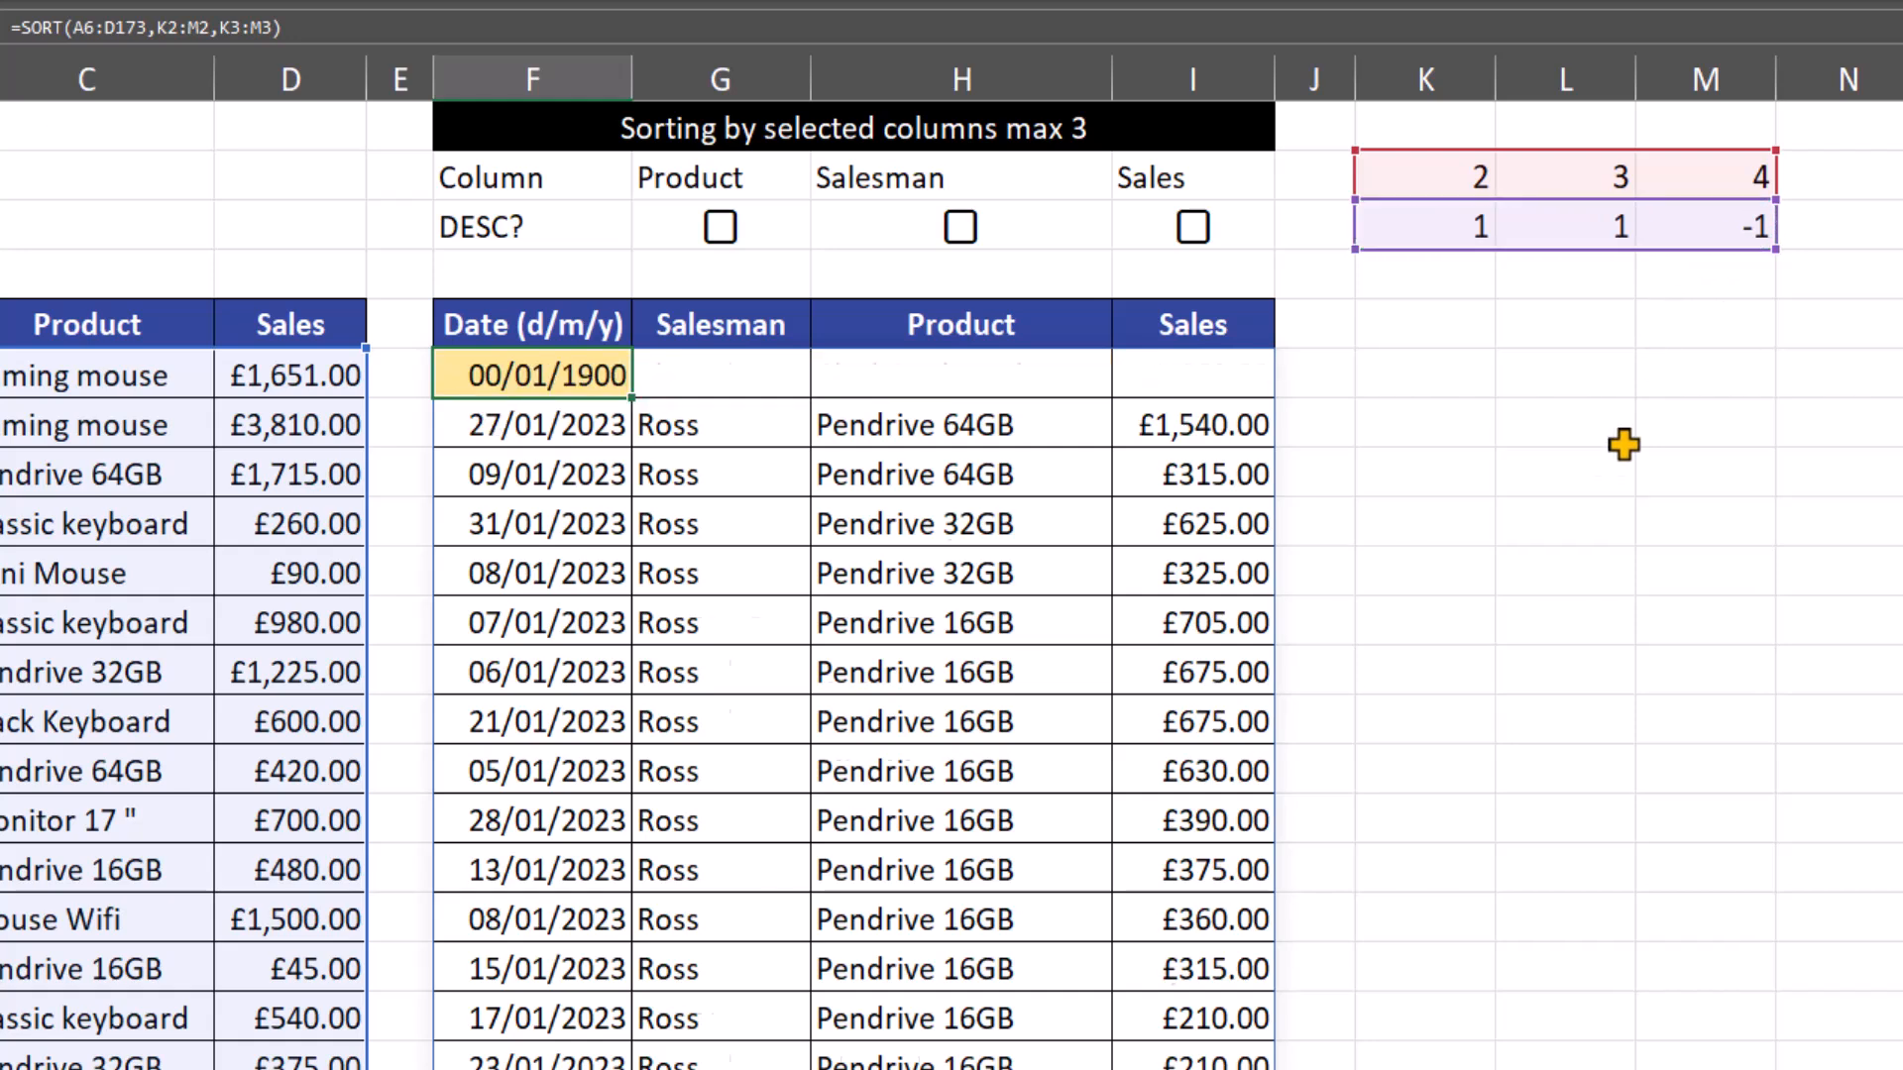
{"action": "key", "text": "Return"}
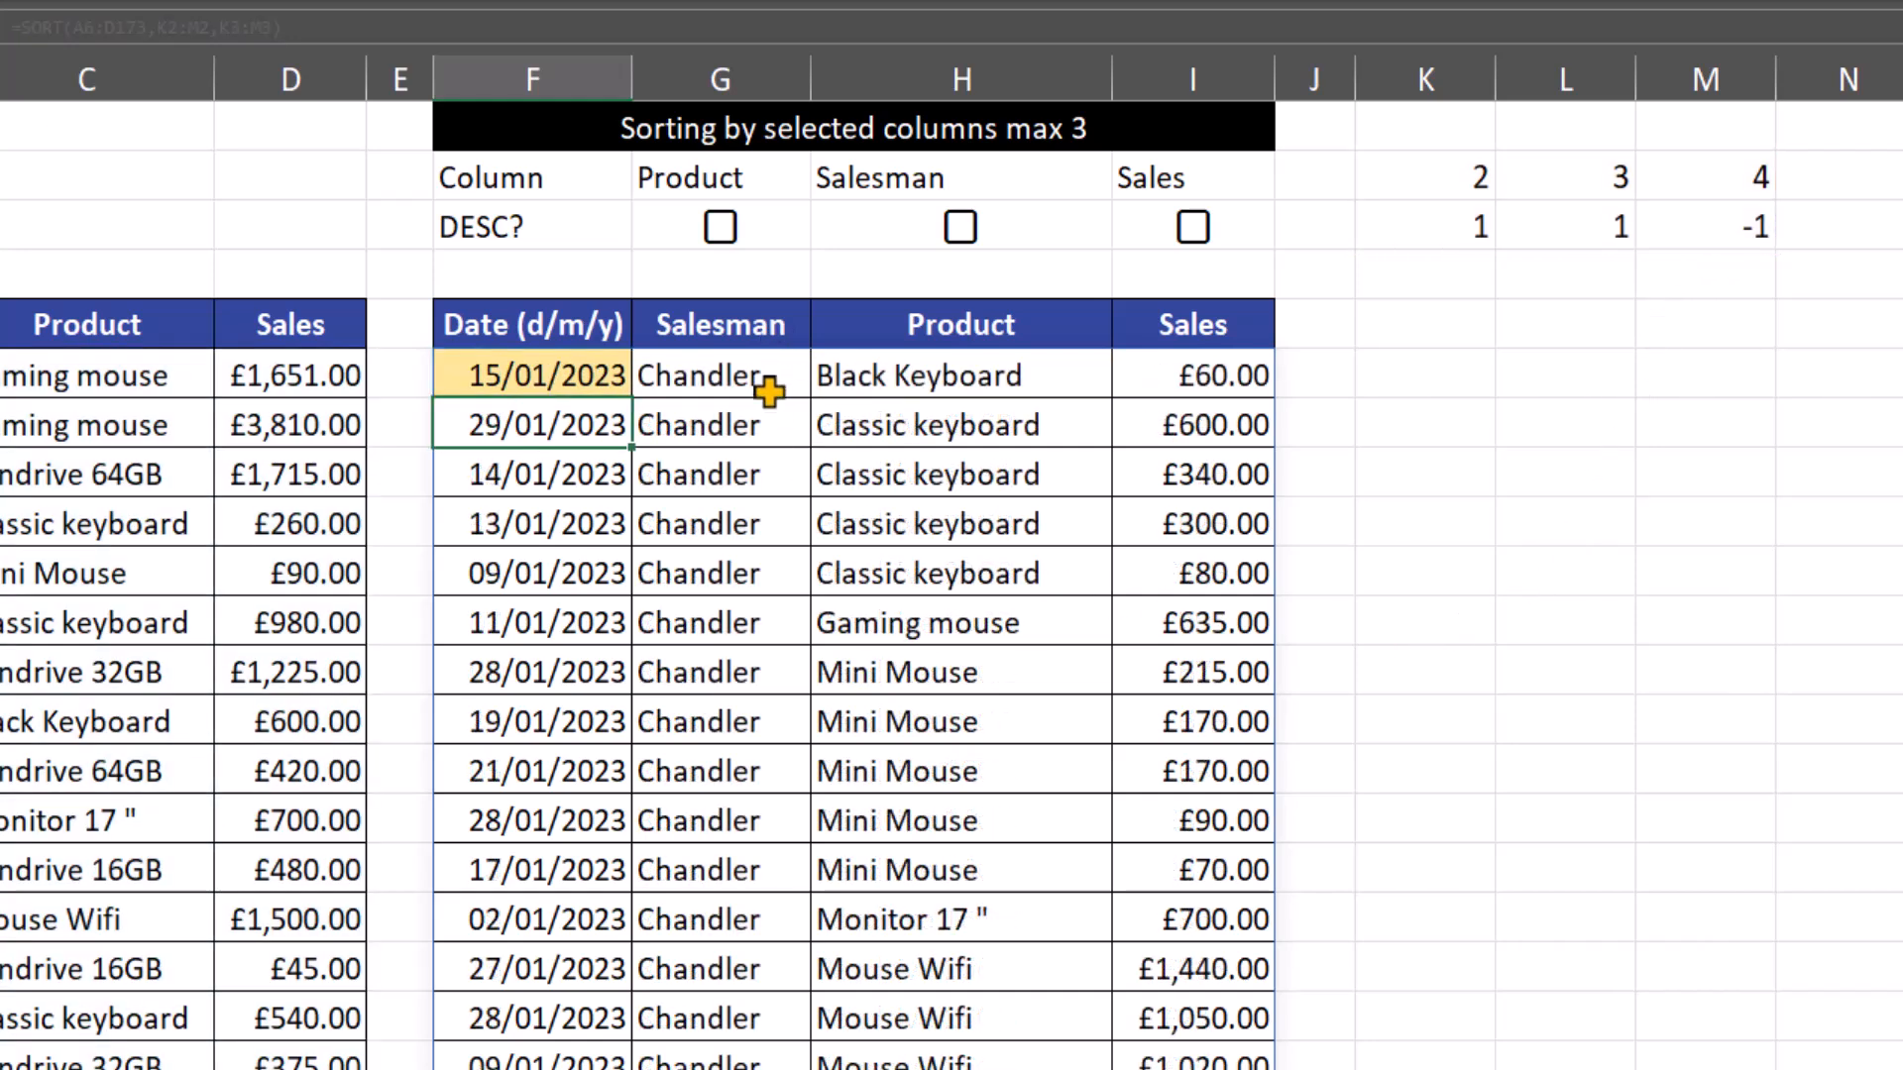
Examine the sorted Salesman, Product and Sales columns and compare the sort indexes in K2:M2 with the column selectors in G2:I2
{"action": "left_click_drag", "start_coordinate": [764, 312], "coordinate": [784, 622]}
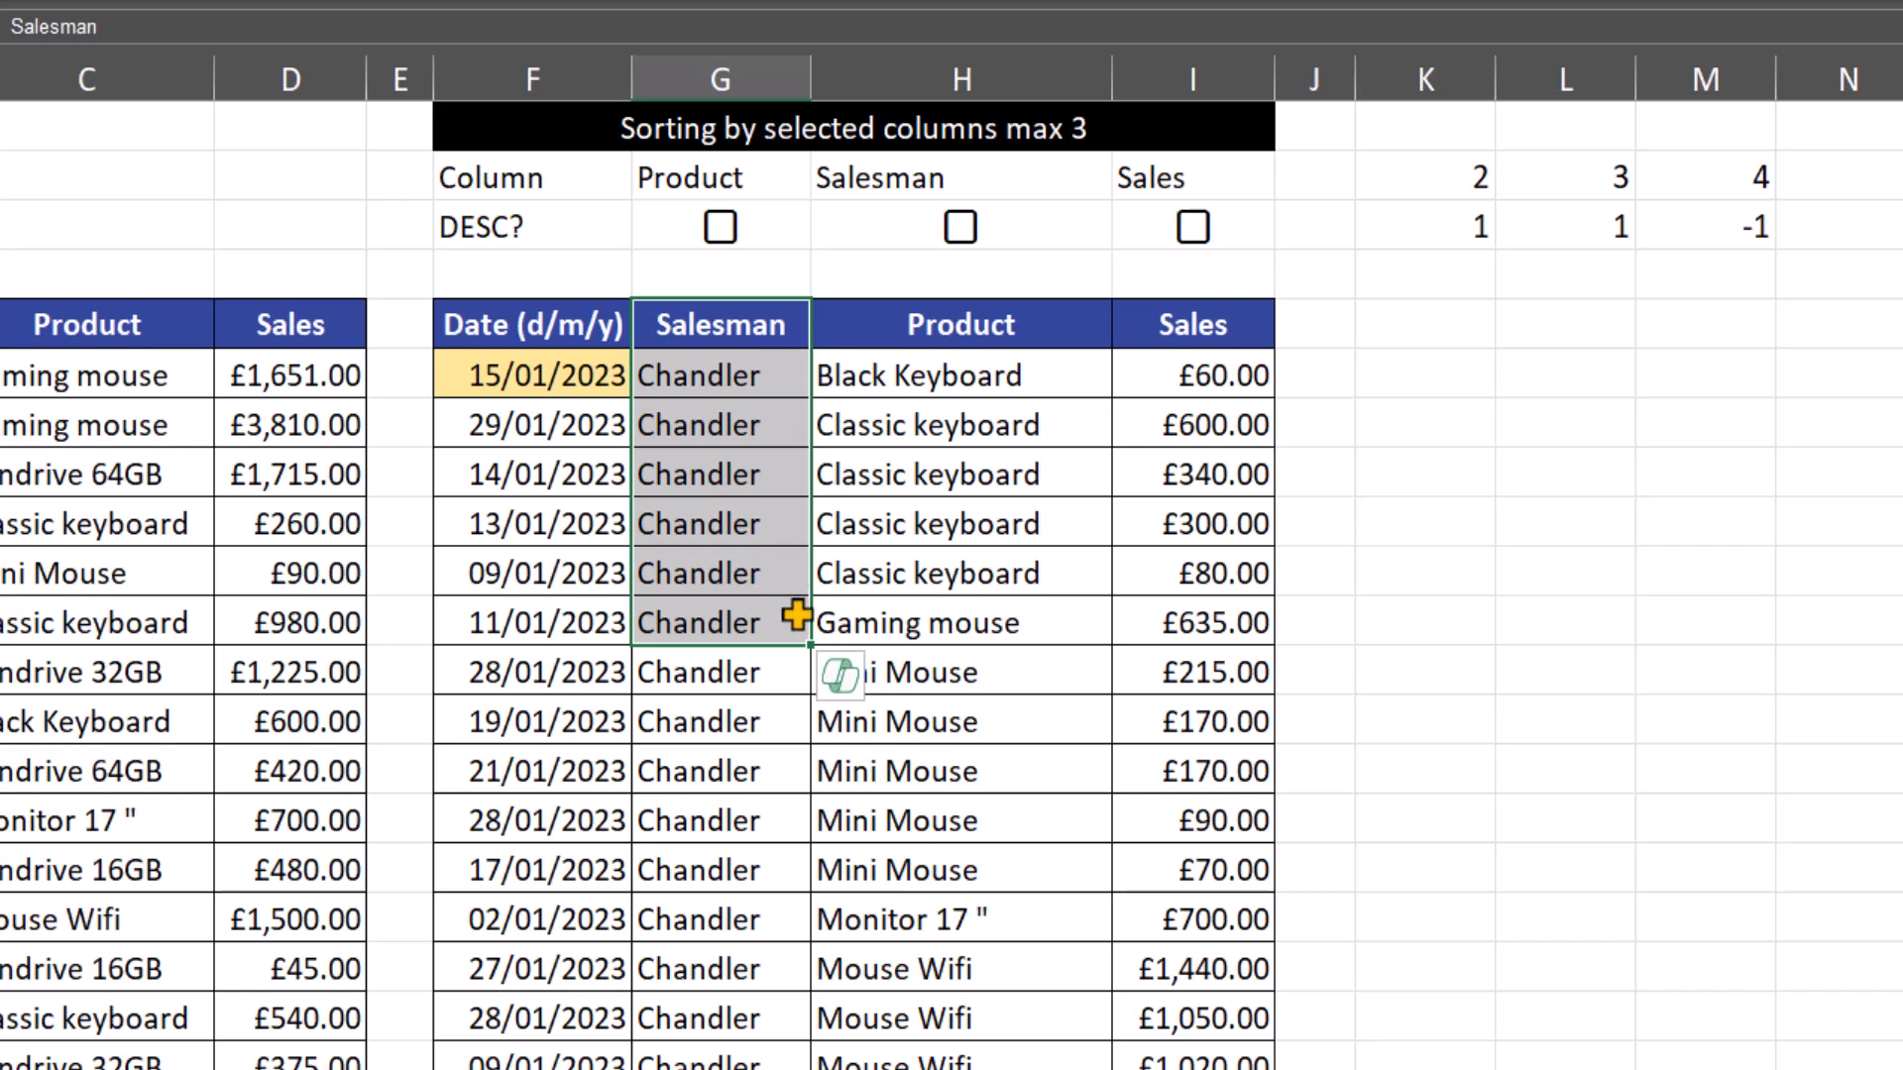
{"action": "left_click_drag", "start_coordinate": [948, 337], "coordinate": [1025, 624]}
{"action": "left_click_drag", "start_coordinate": [1207, 335], "coordinate": [1221, 604]}
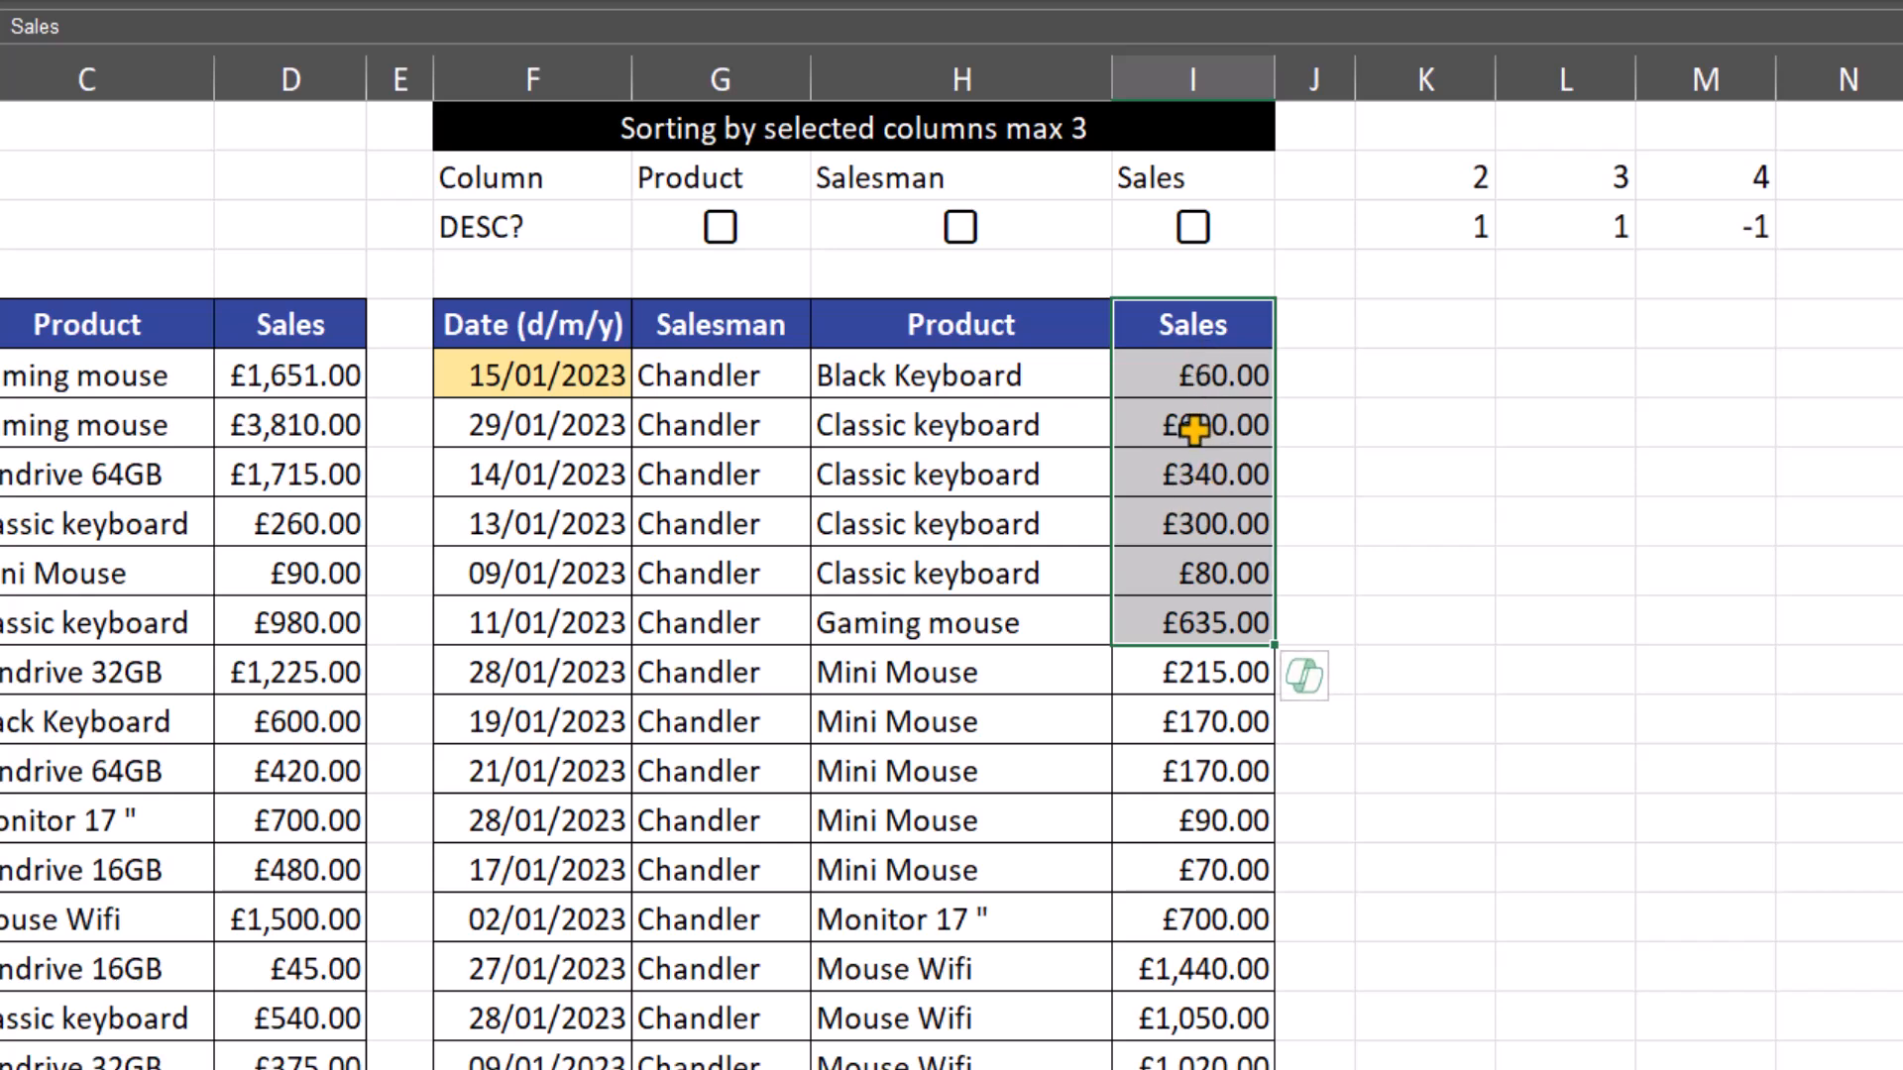
{"action": "left_click_drag", "start_coordinate": [731, 425], "coordinate": [1193, 569]}
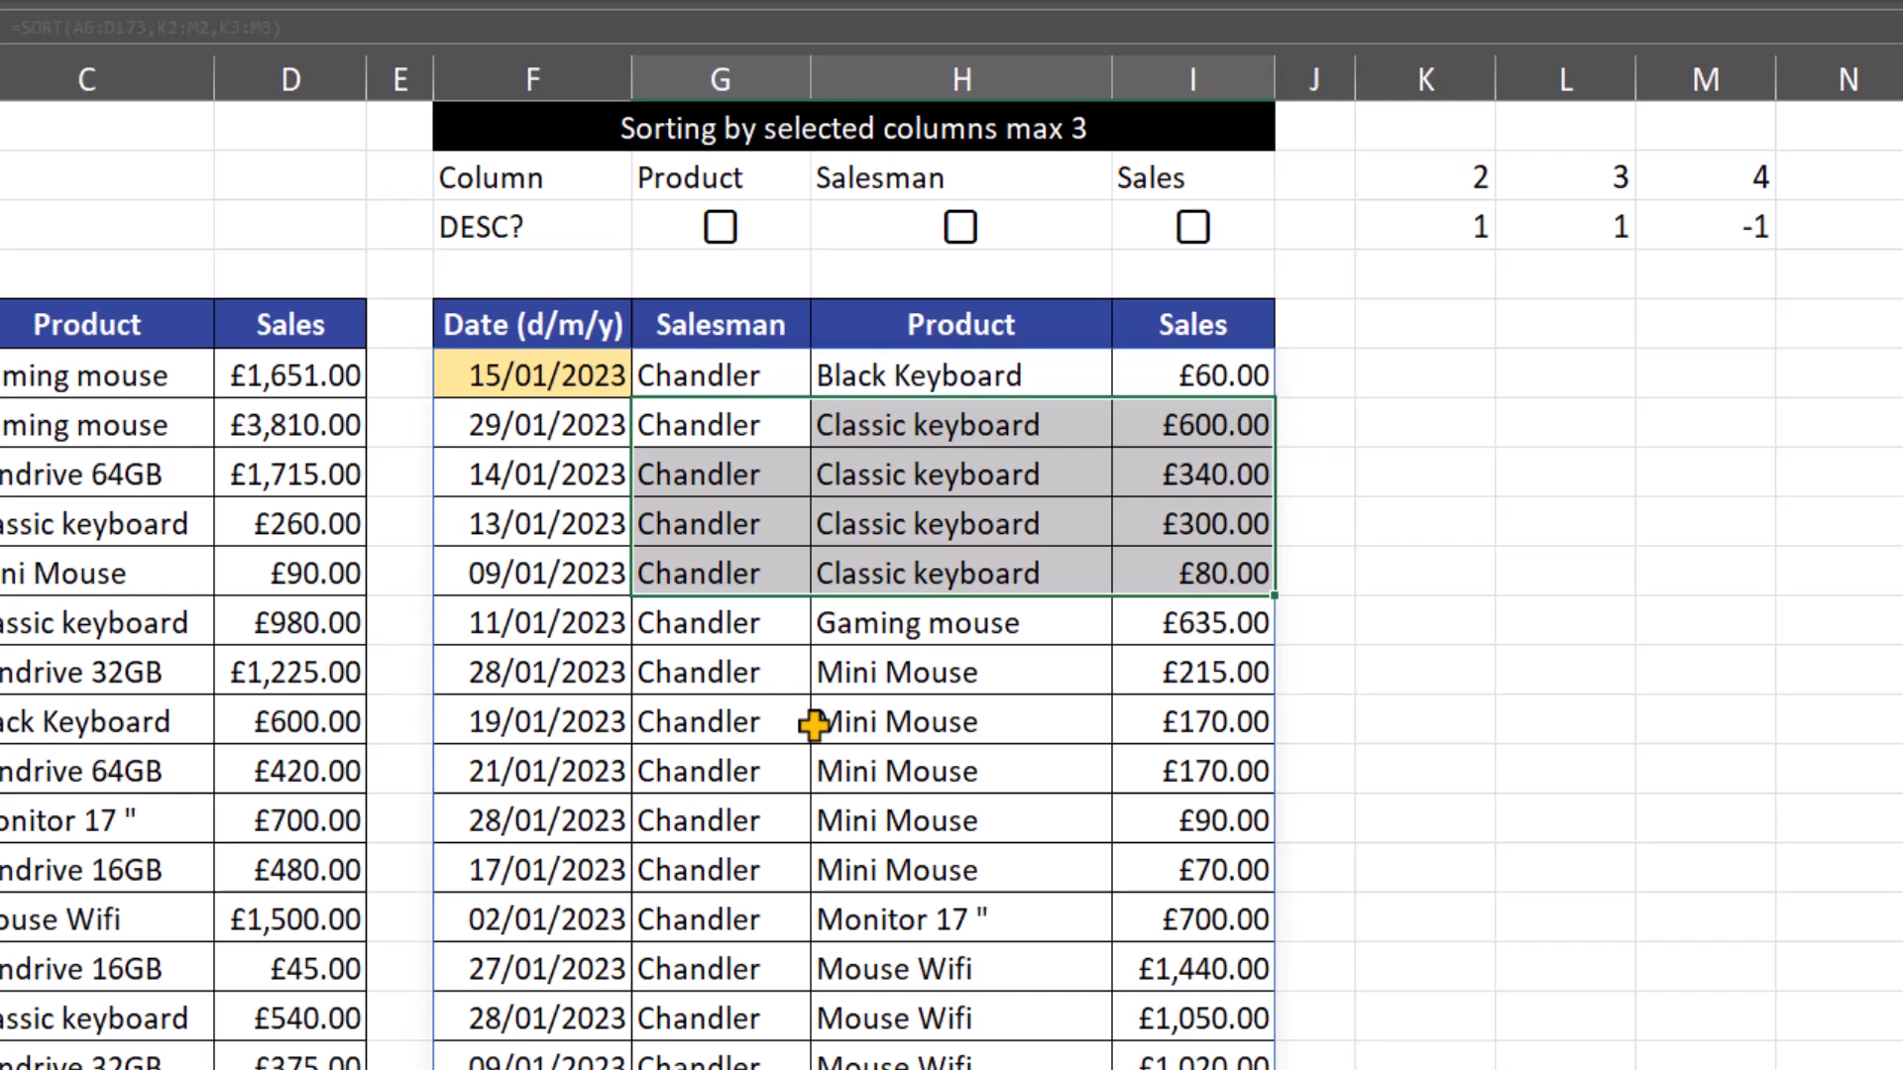
{"action": "left_click", "coordinate": [1445, 178]}
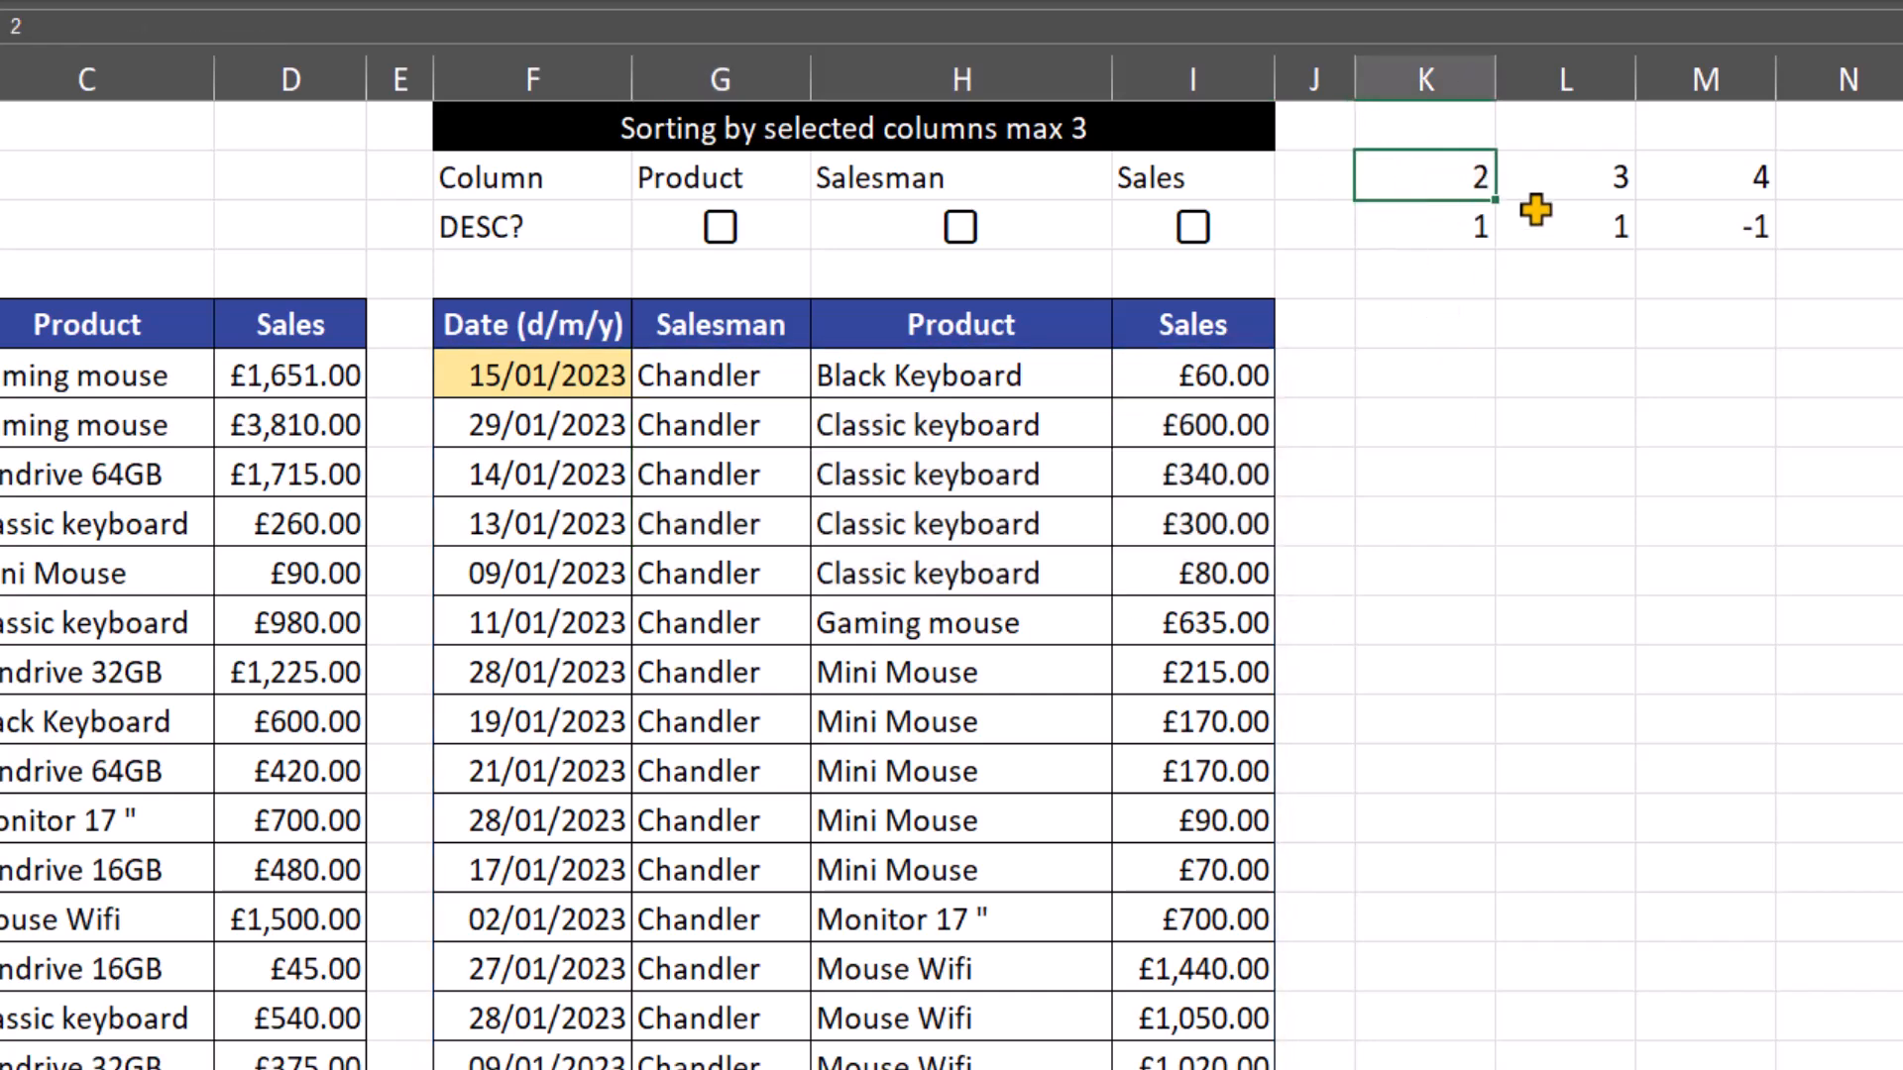
{"action": "left_click", "coordinate": [1580, 169]}
{"action": "left_click", "coordinate": [1720, 183]}
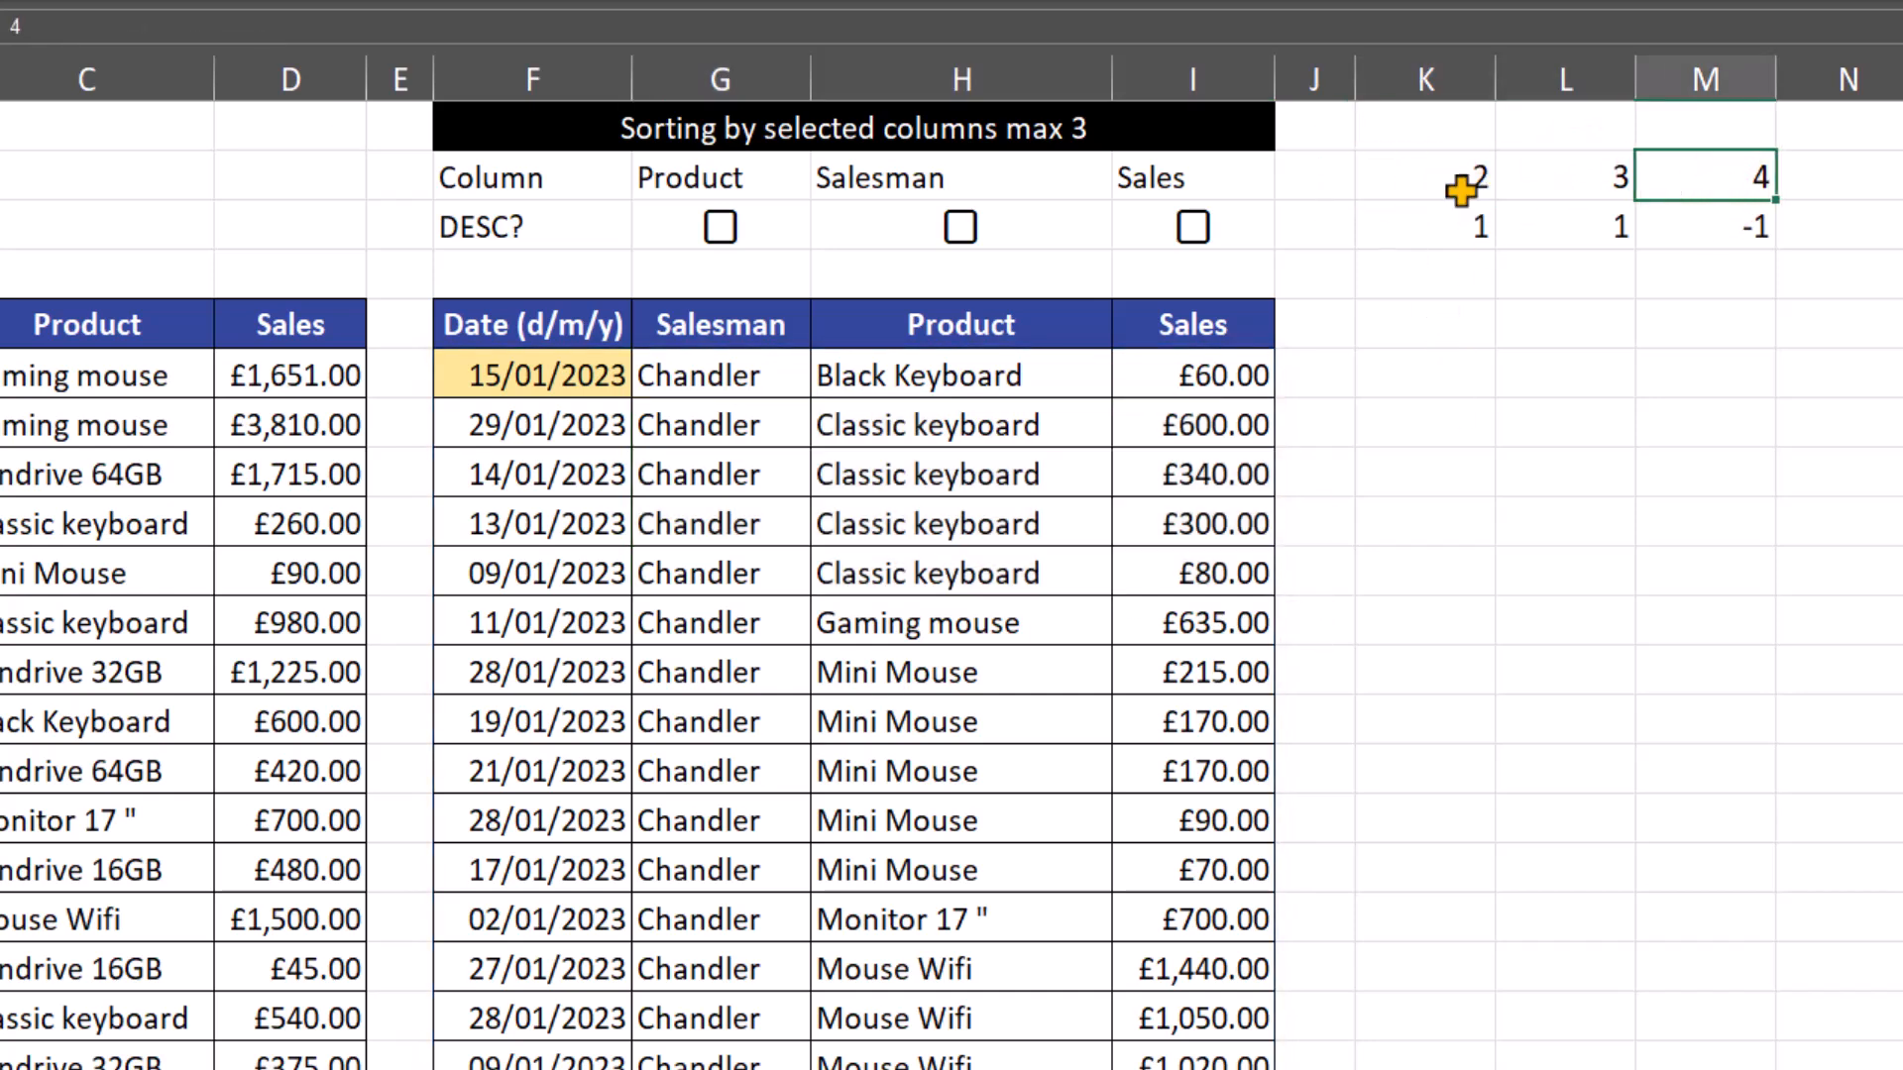
{"action": "left_click", "coordinate": [757, 176]}
{"action": "left_click", "coordinate": [1100, 187]}
{"action": "left_click", "coordinate": [1180, 174]}
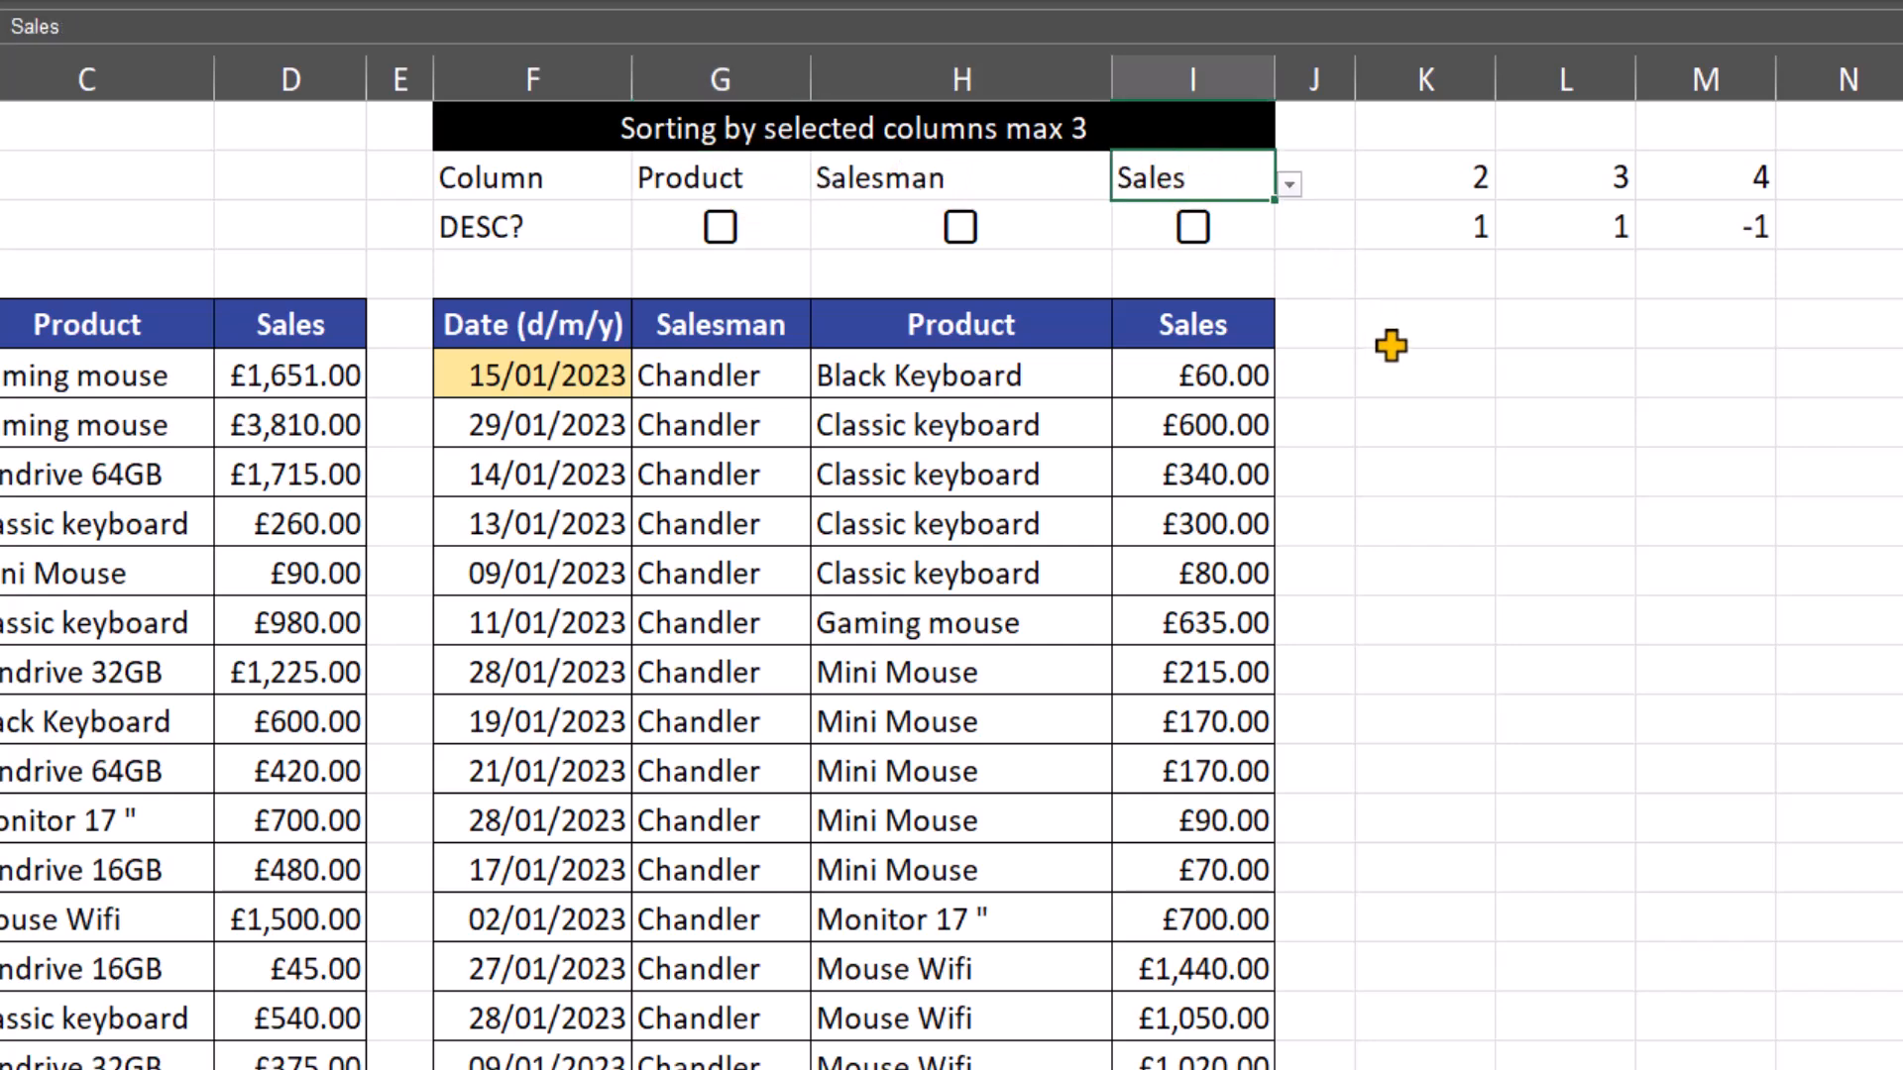
Tick the DESC checkbox under Product and clear the sort index numbers from K2:M2
{"action": "left_click", "coordinate": [720, 228]}
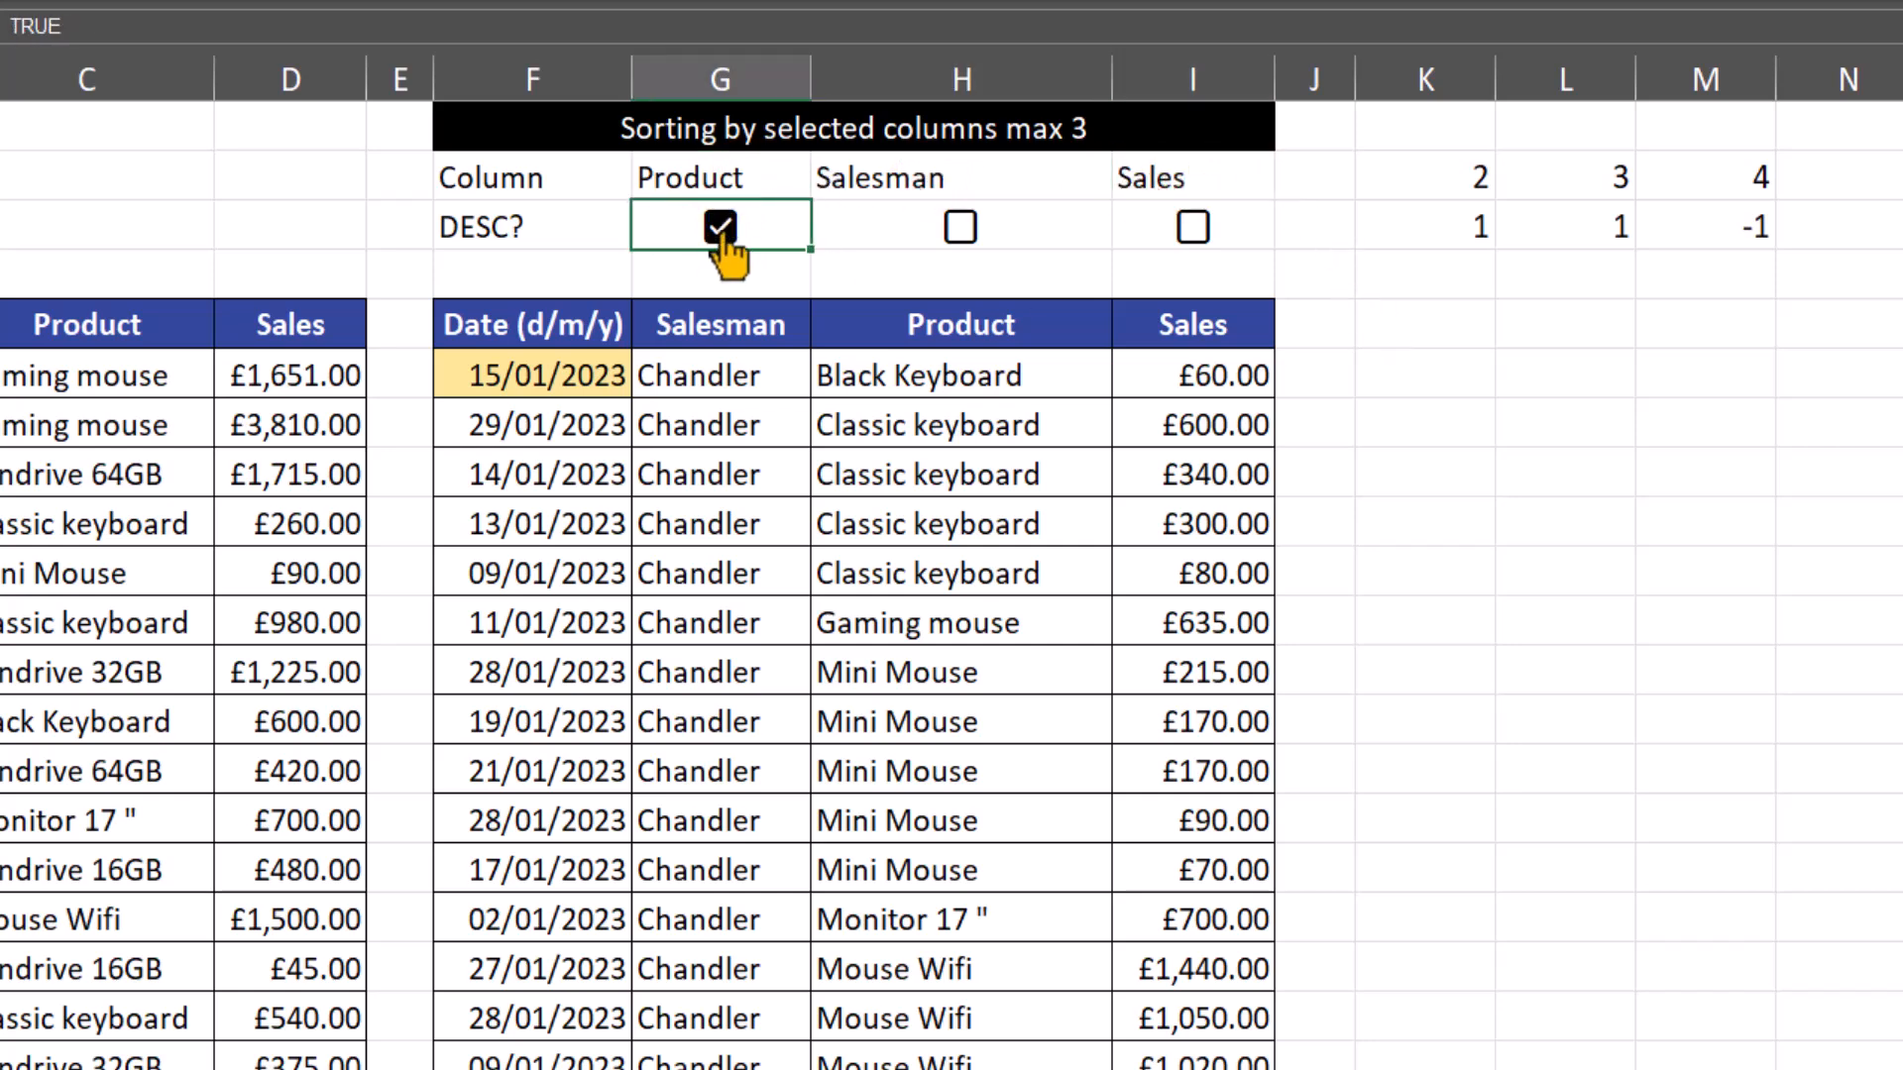
{"action": "left_click", "coordinate": [1436, 169]}
{"action": "left_click_drag", "start_coordinate": [1705, 179], "coordinate": [1427, 180]}
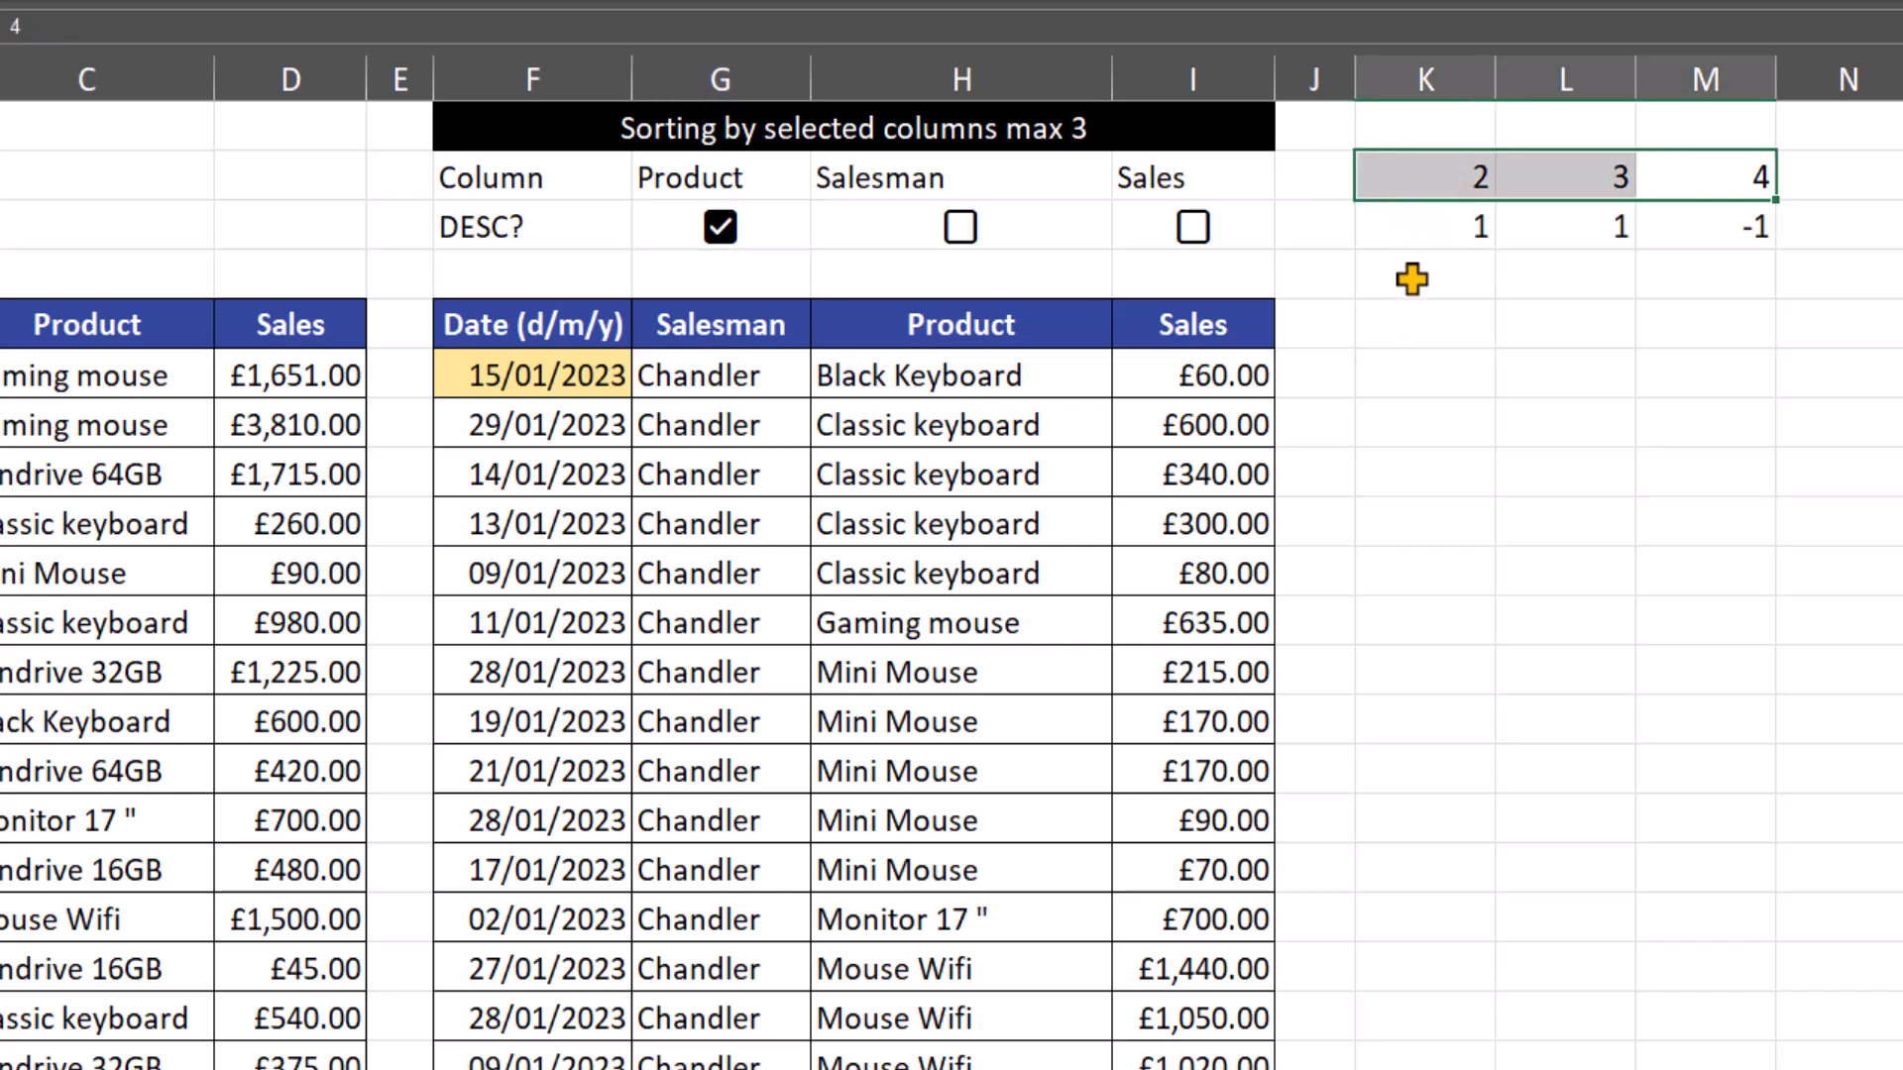
{"action": "key", "text": "Delete"}
Enter =MATCH(G2:I2,A5:D5,0) in K2 to derive the sort indexes from the selected column names
{"action": "left_click", "coordinate": [1444, 169]}
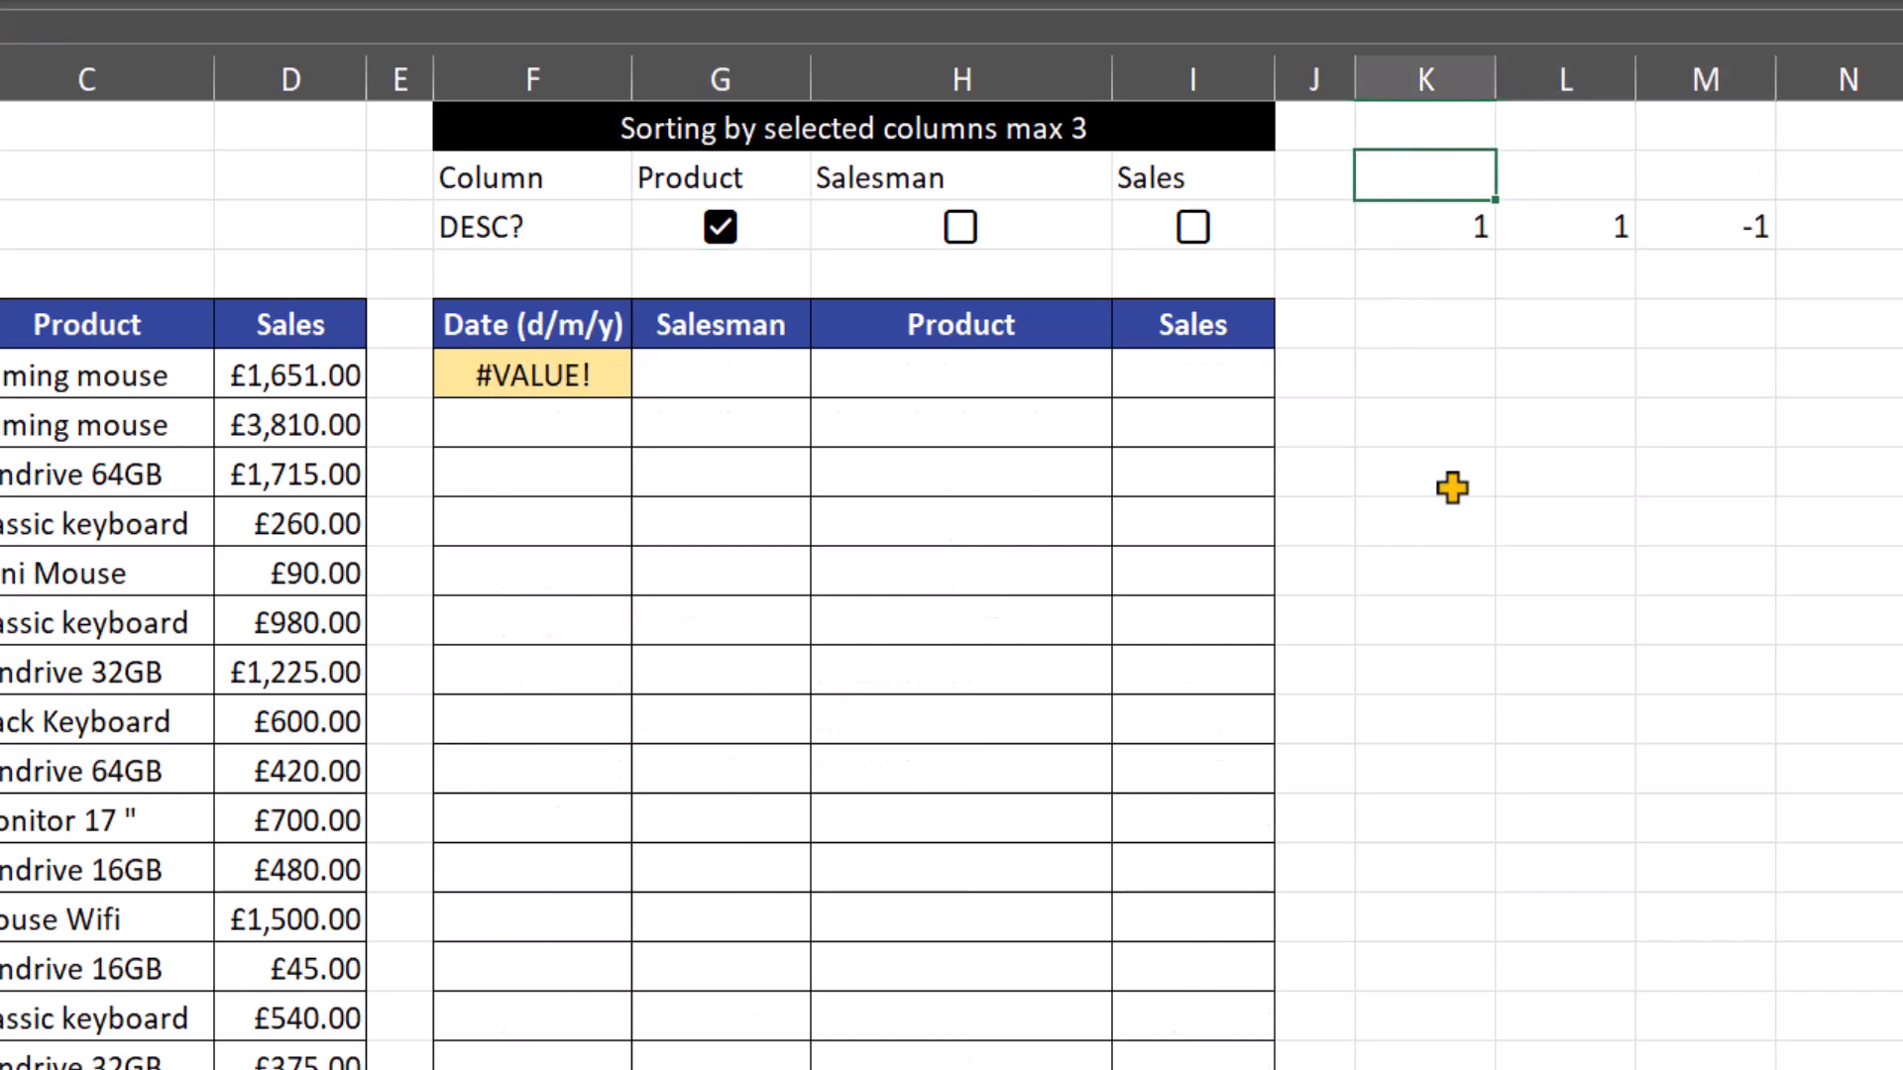
{"action": "type", "text": "=mat"}
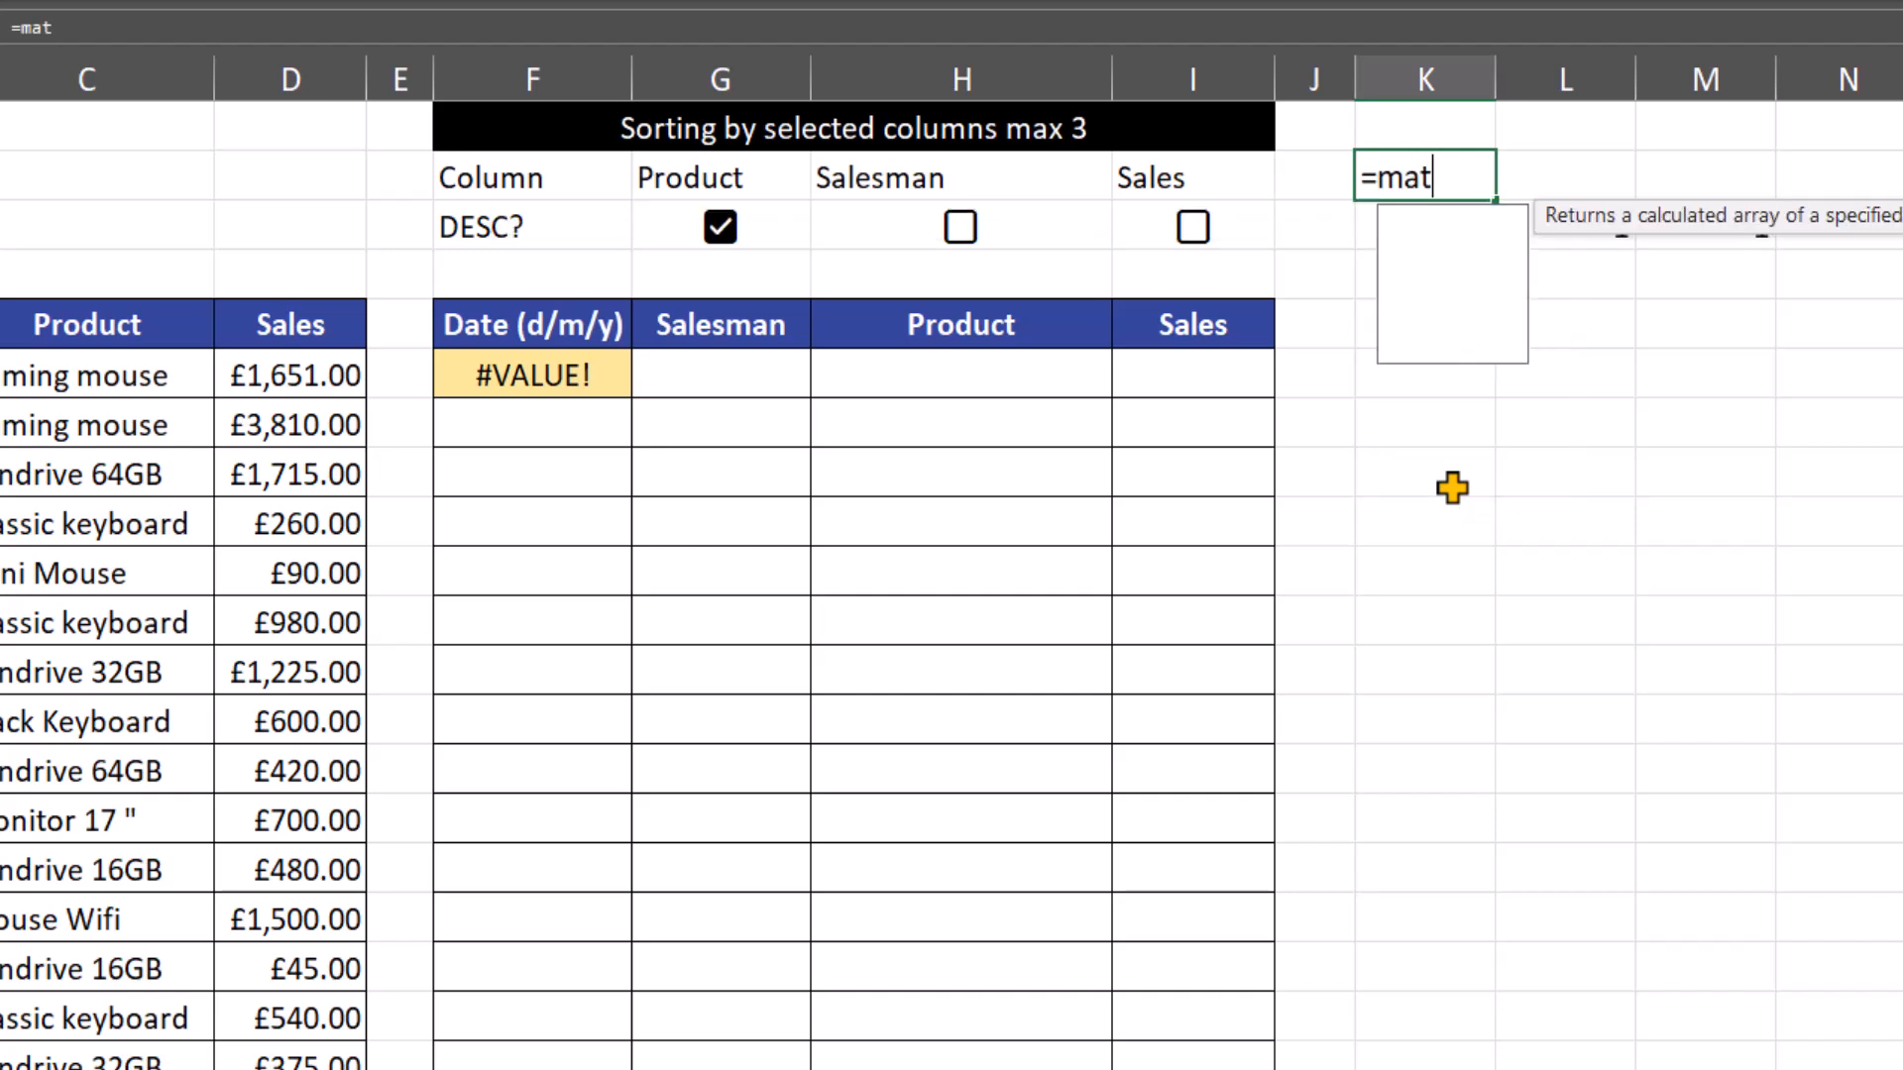
{"action": "key", "text": "Tab"}
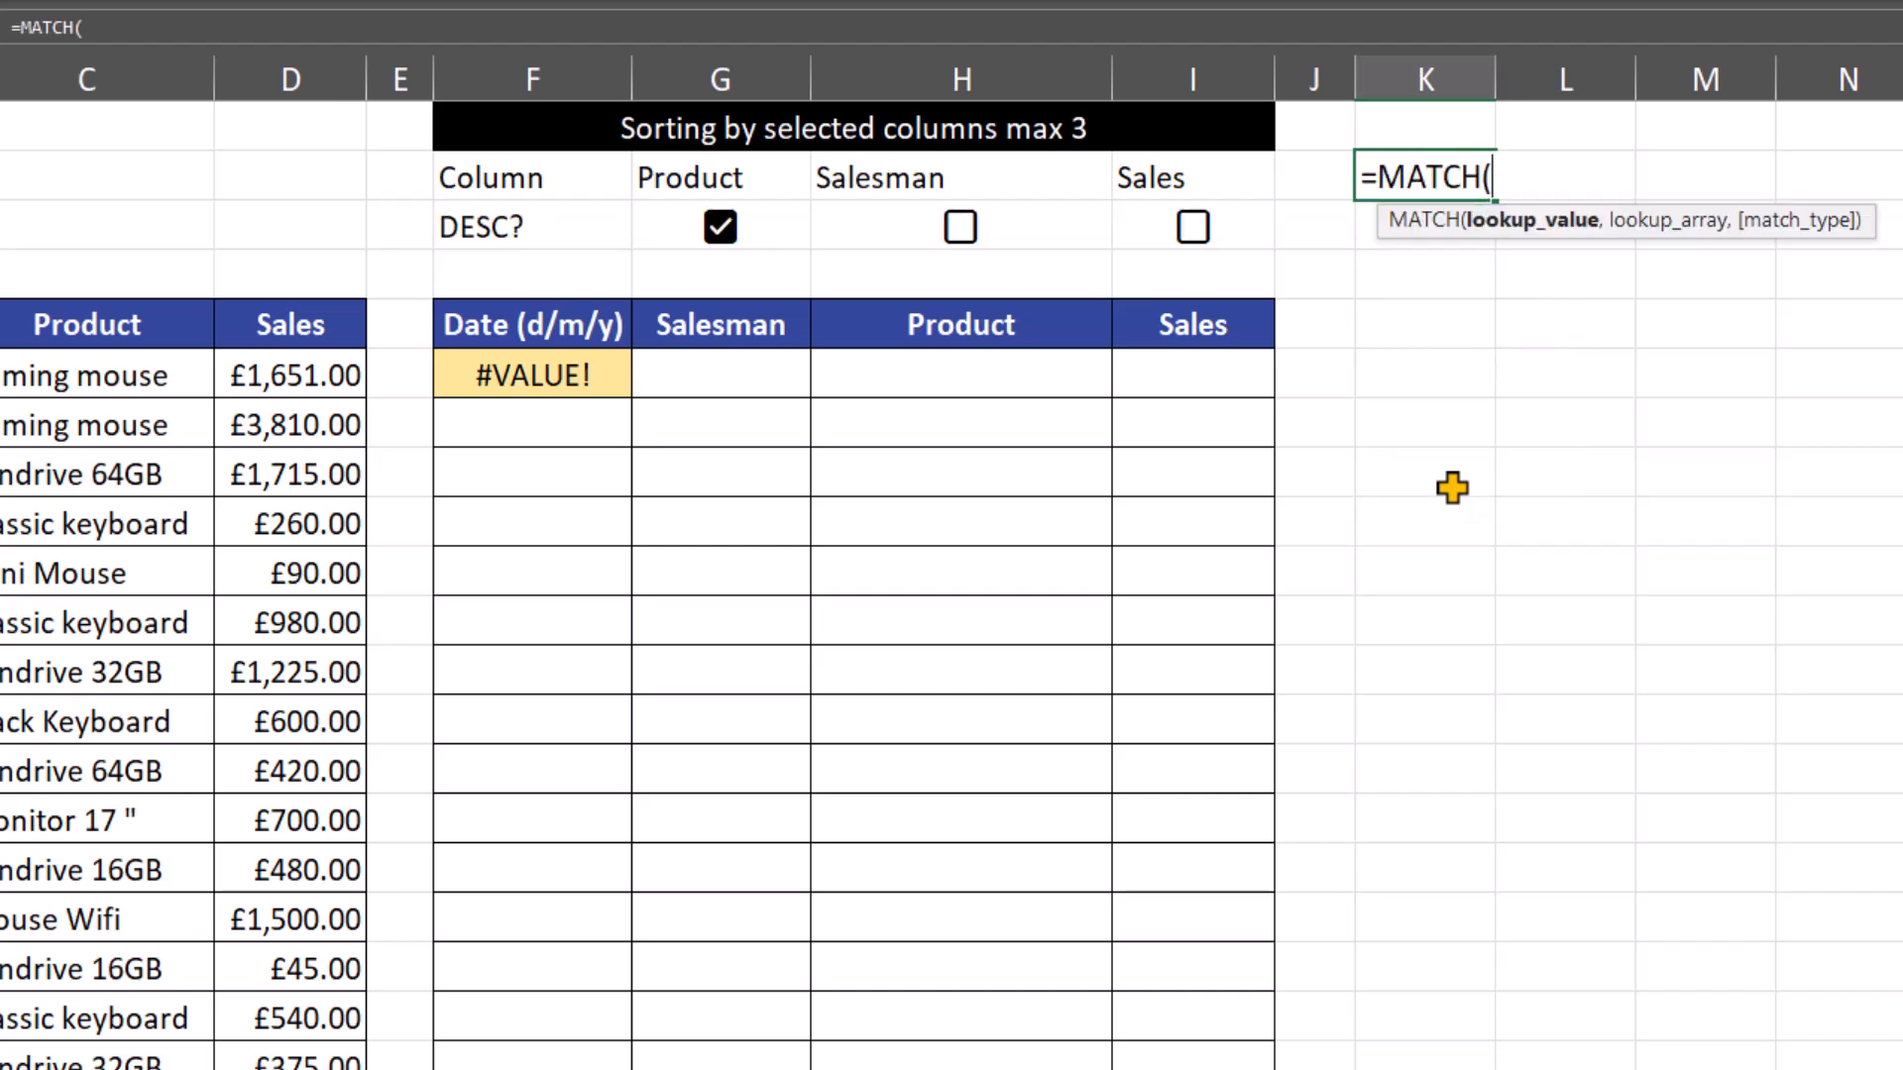
{"action": "left_click", "coordinate": [742, 179]}
{"action": "left_click_drag", "start_coordinate": [1121, 177], "coordinate": [1147, 200]}
{"action": "type", "text": ";"}
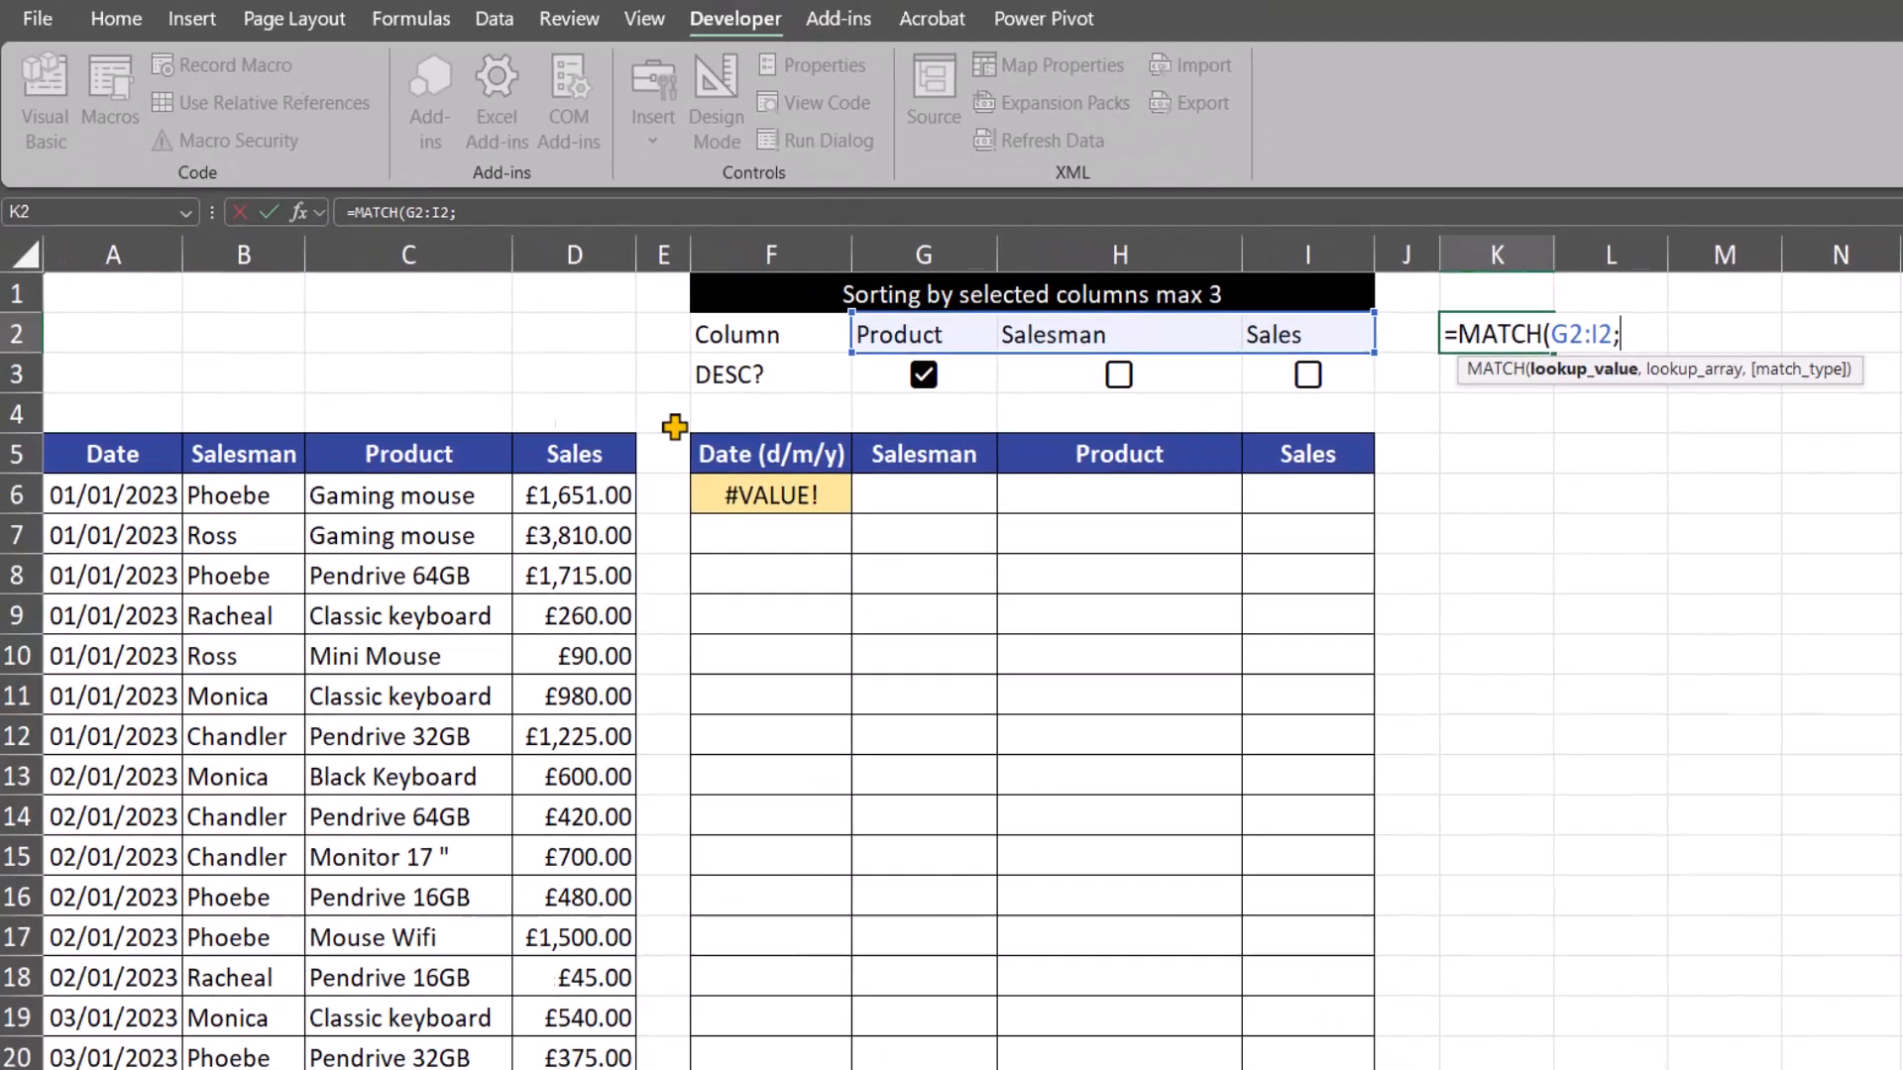
{"action": "type", "text": ","}
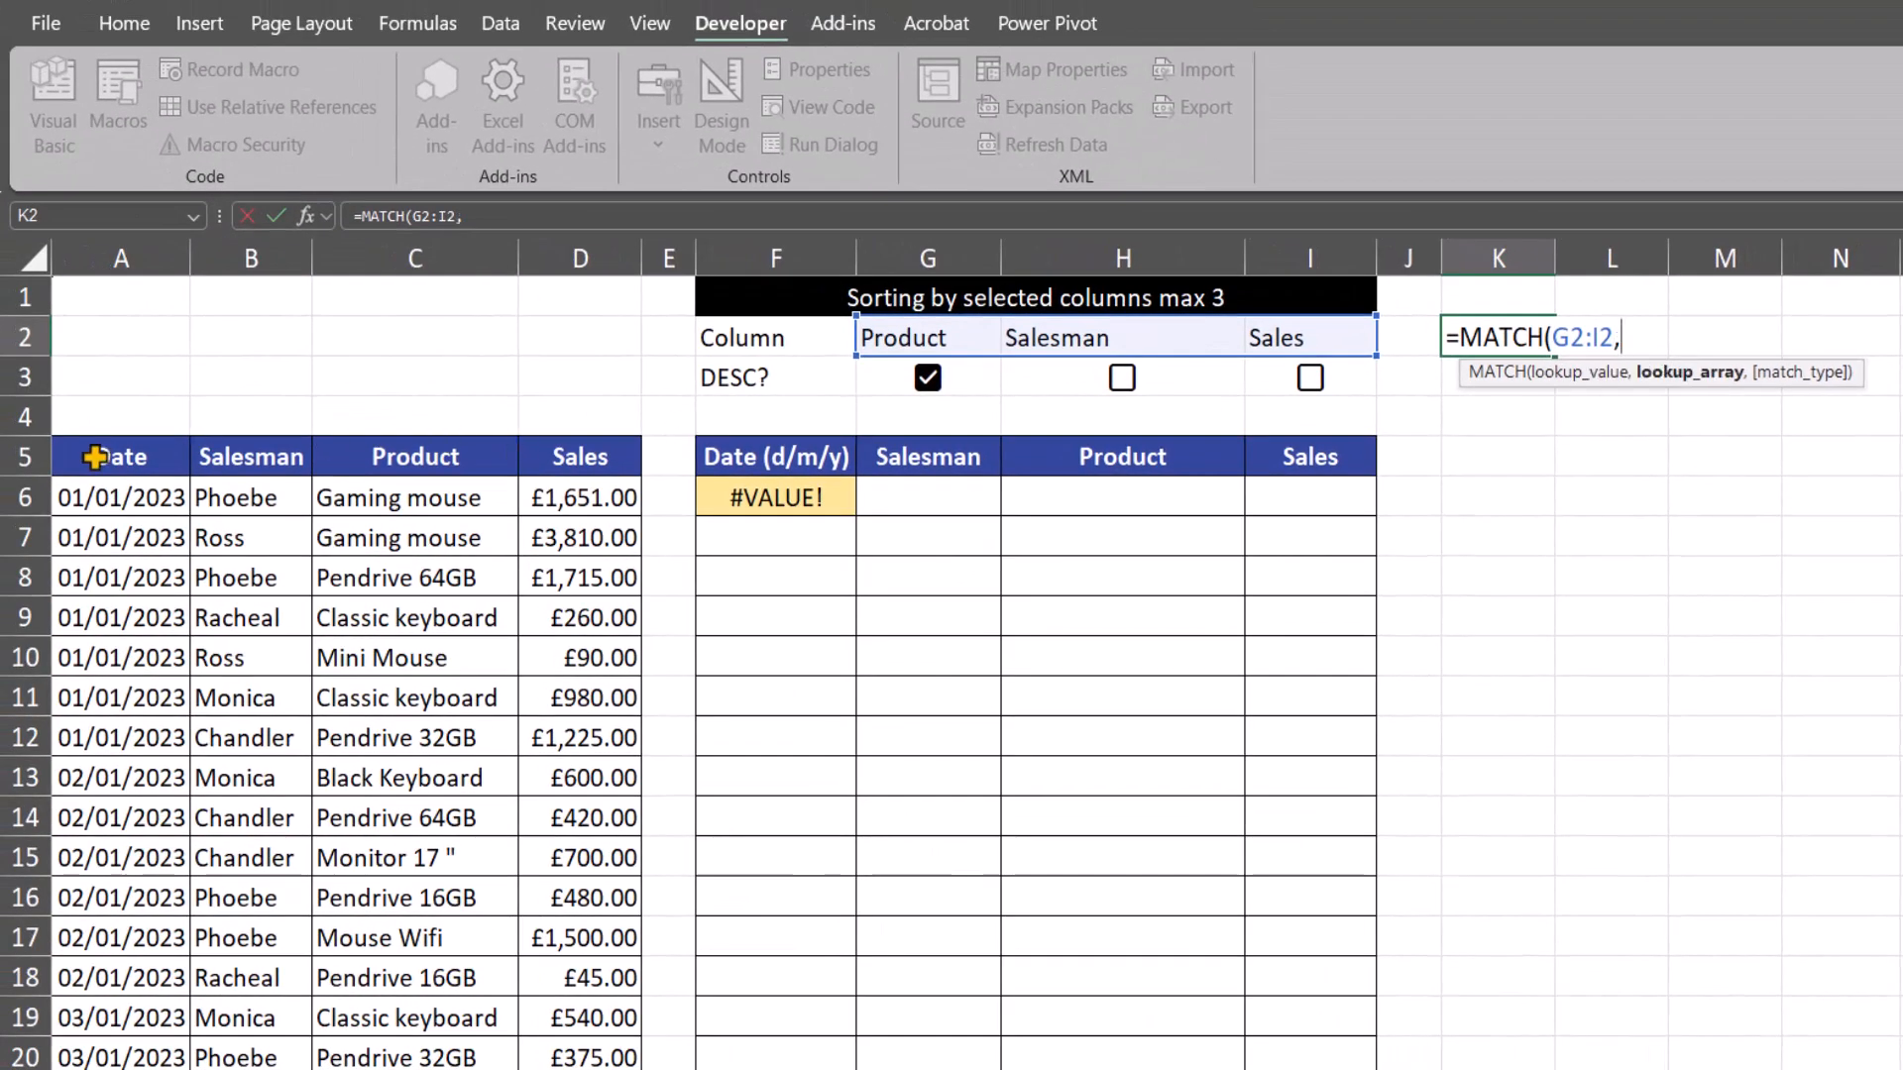
{"action": "left_click_drag", "start_coordinate": [95, 457], "coordinate": [616, 457]}
{"action": "type", "text": ",0"}
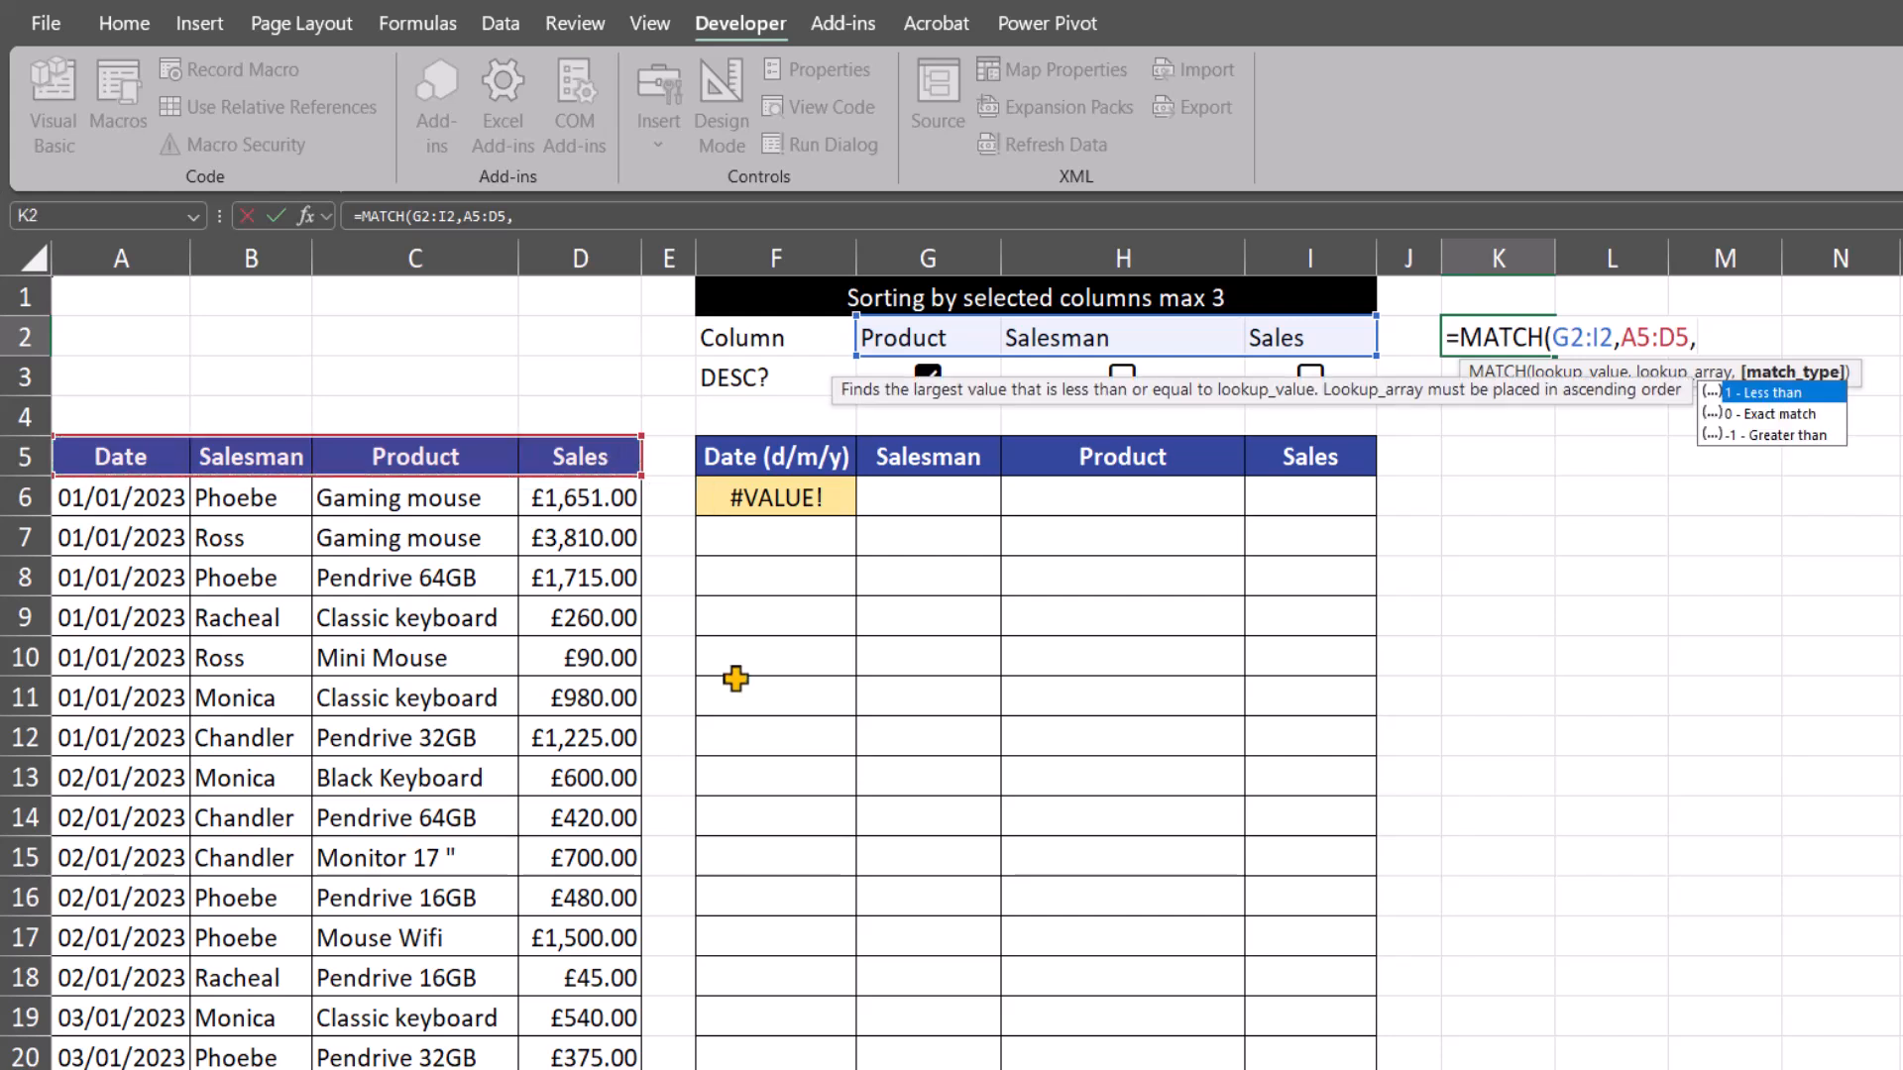
{"action": "type", "text": ")"}
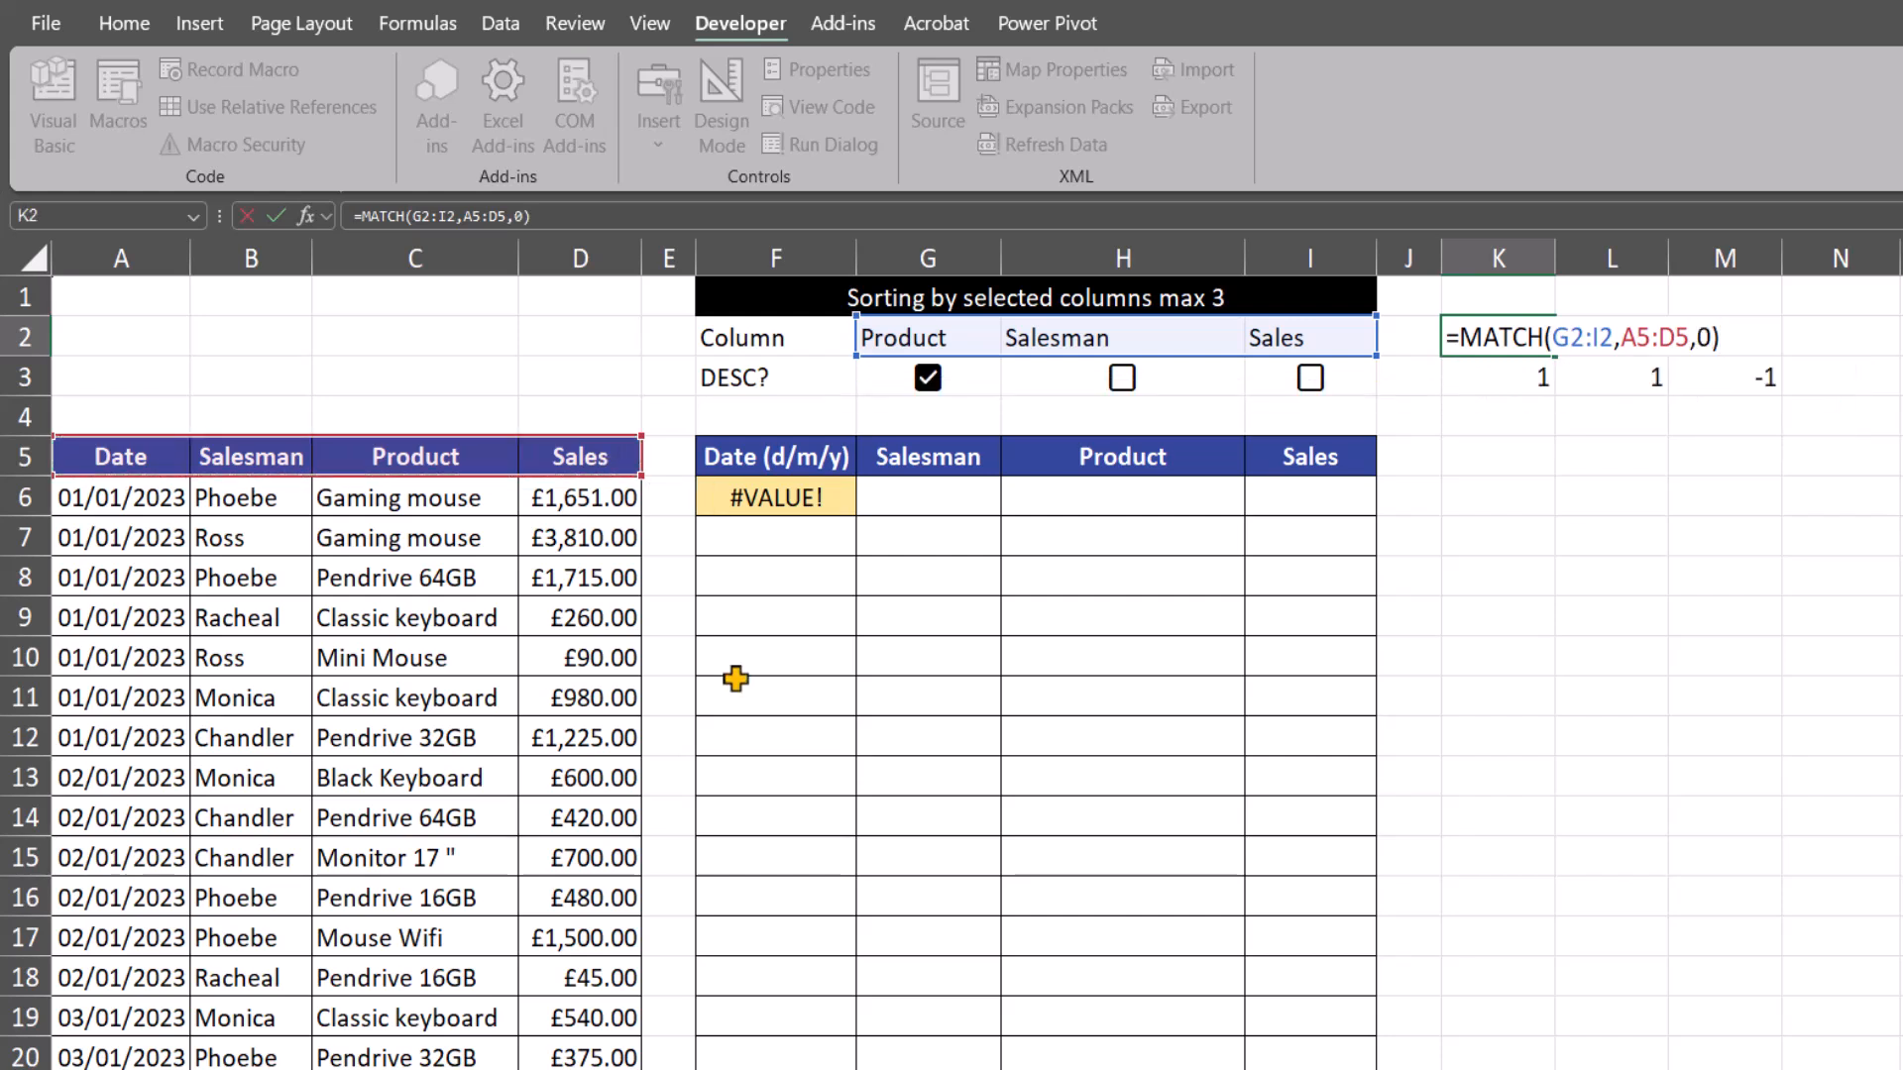
{"action": "key", "text": "Return"}
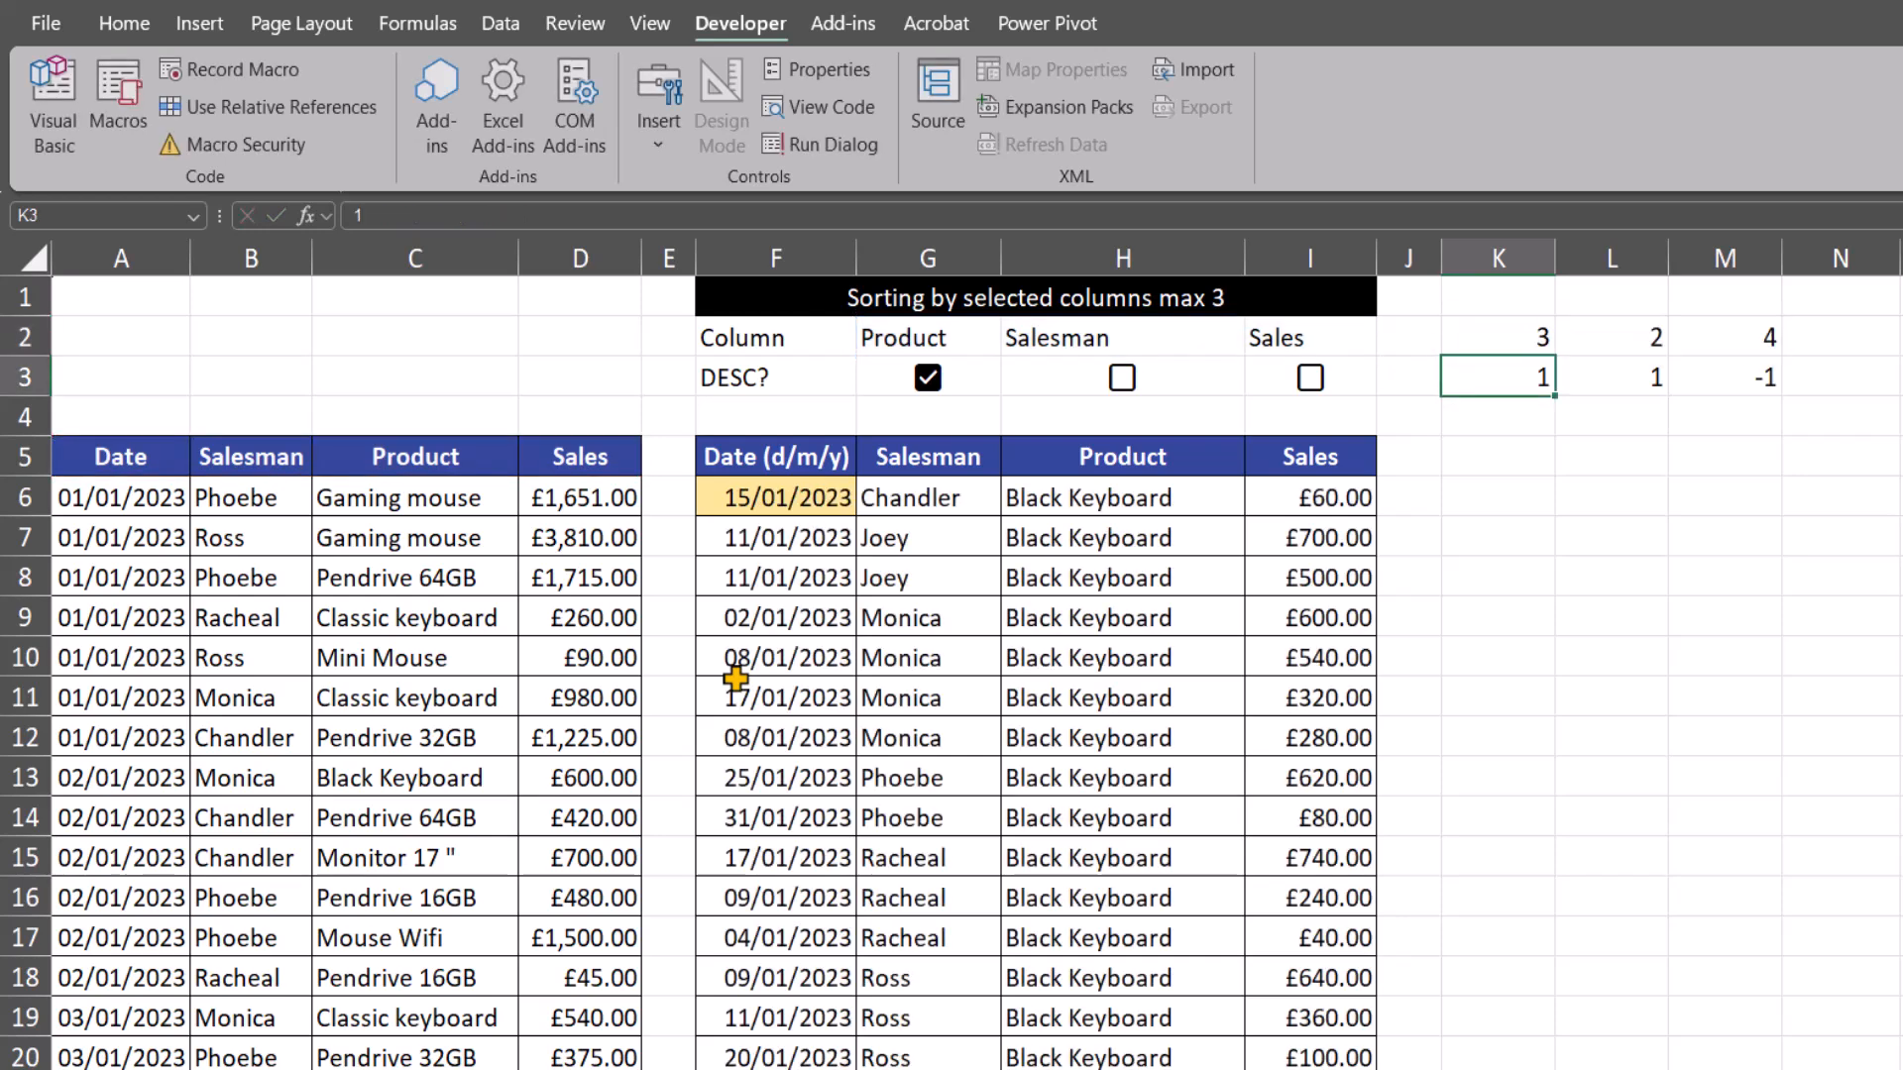
Review the MATCH formula in K2 and the column selectors, and clear the third sort column in I2
{"action": "left_click", "coordinate": [1518, 334]}
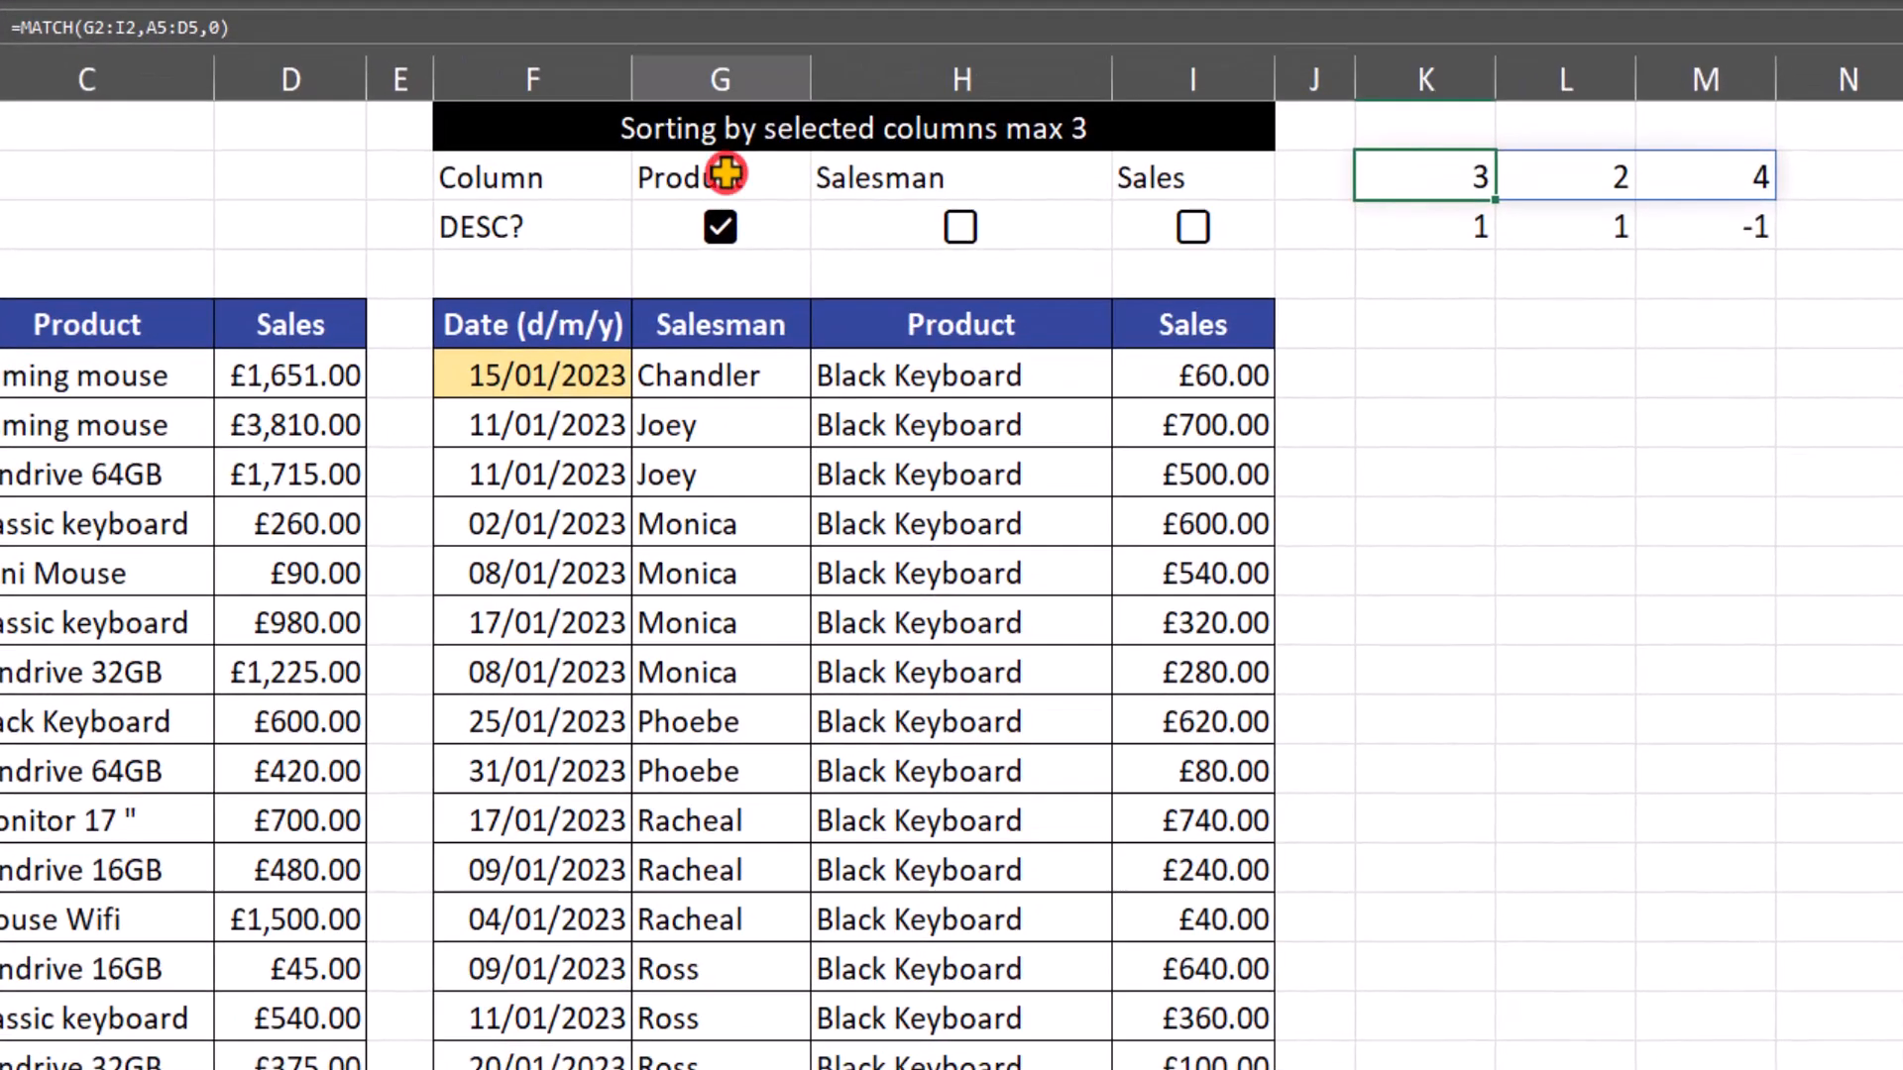
{"action": "left_click", "coordinate": [917, 335]}
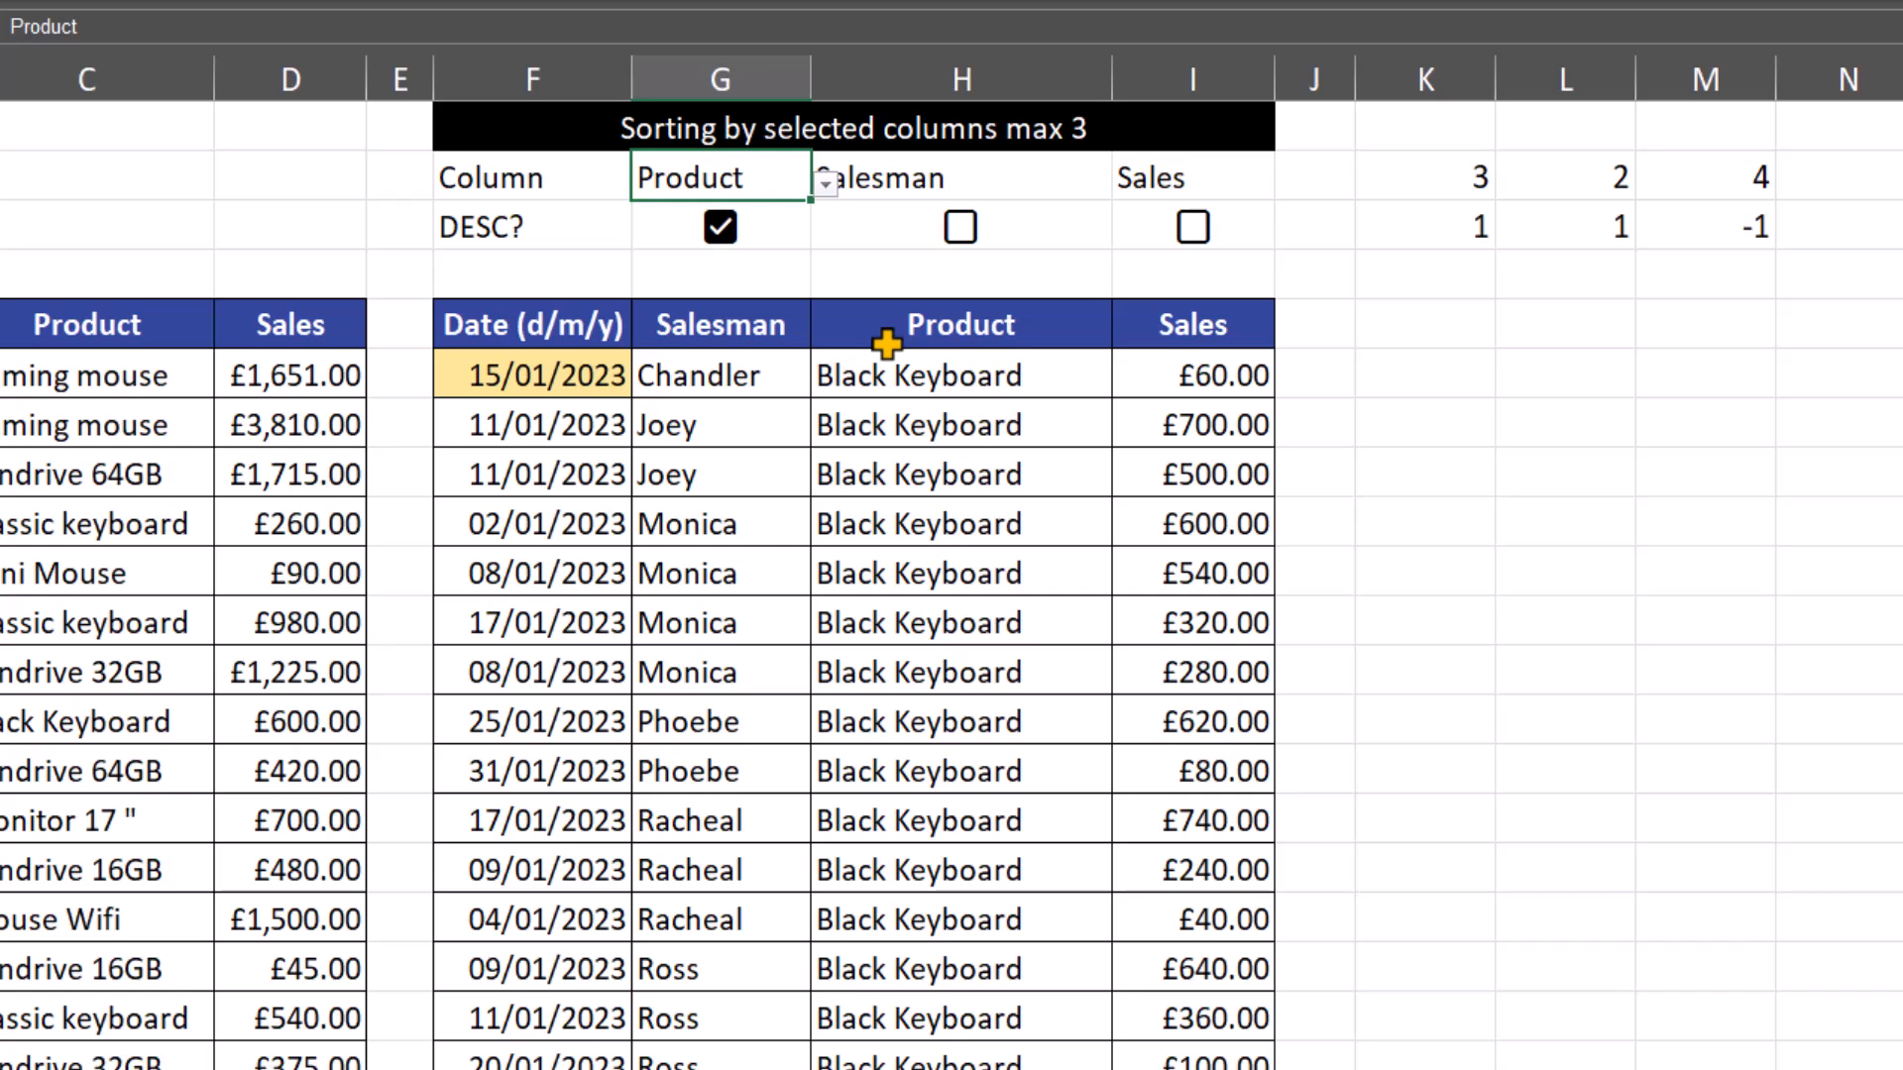
{"action": "left_click", "coordinate": [998, 173]}
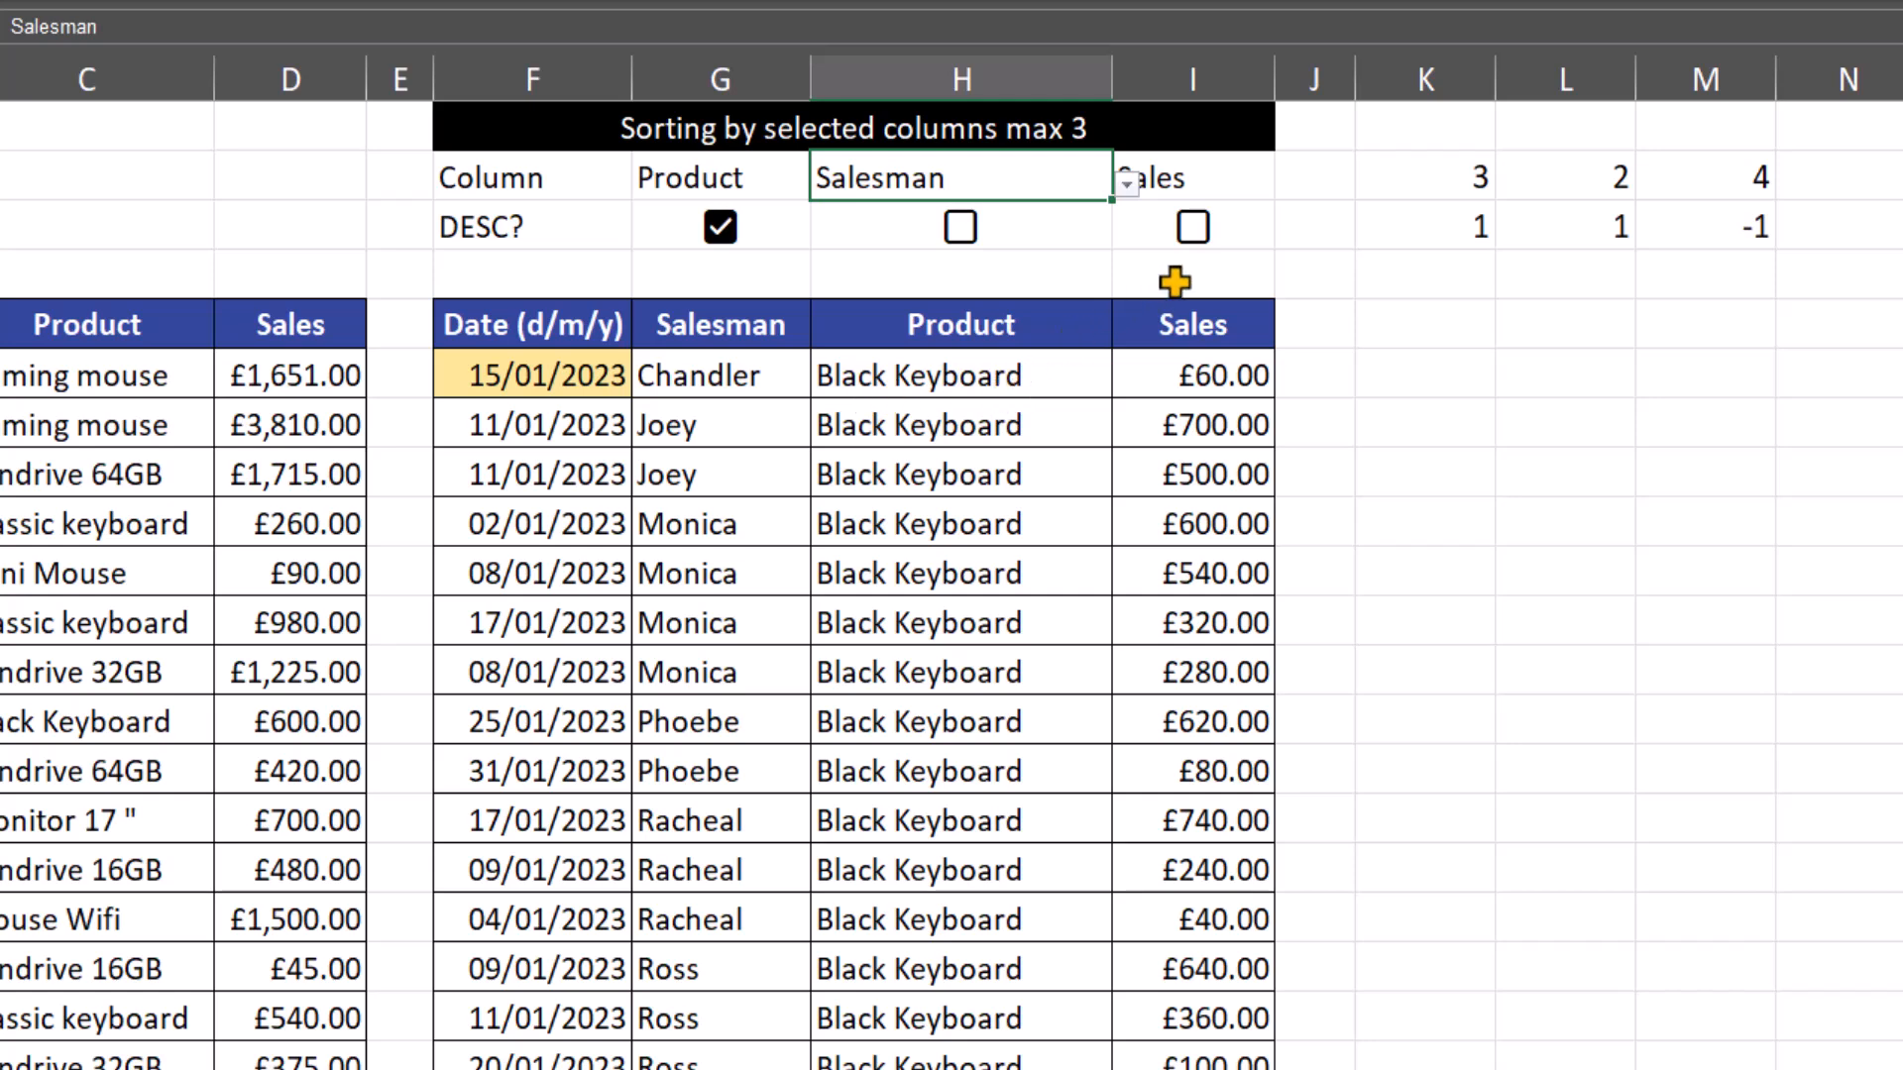
{"action": "left_click", "coordinate": [1203, 171]}
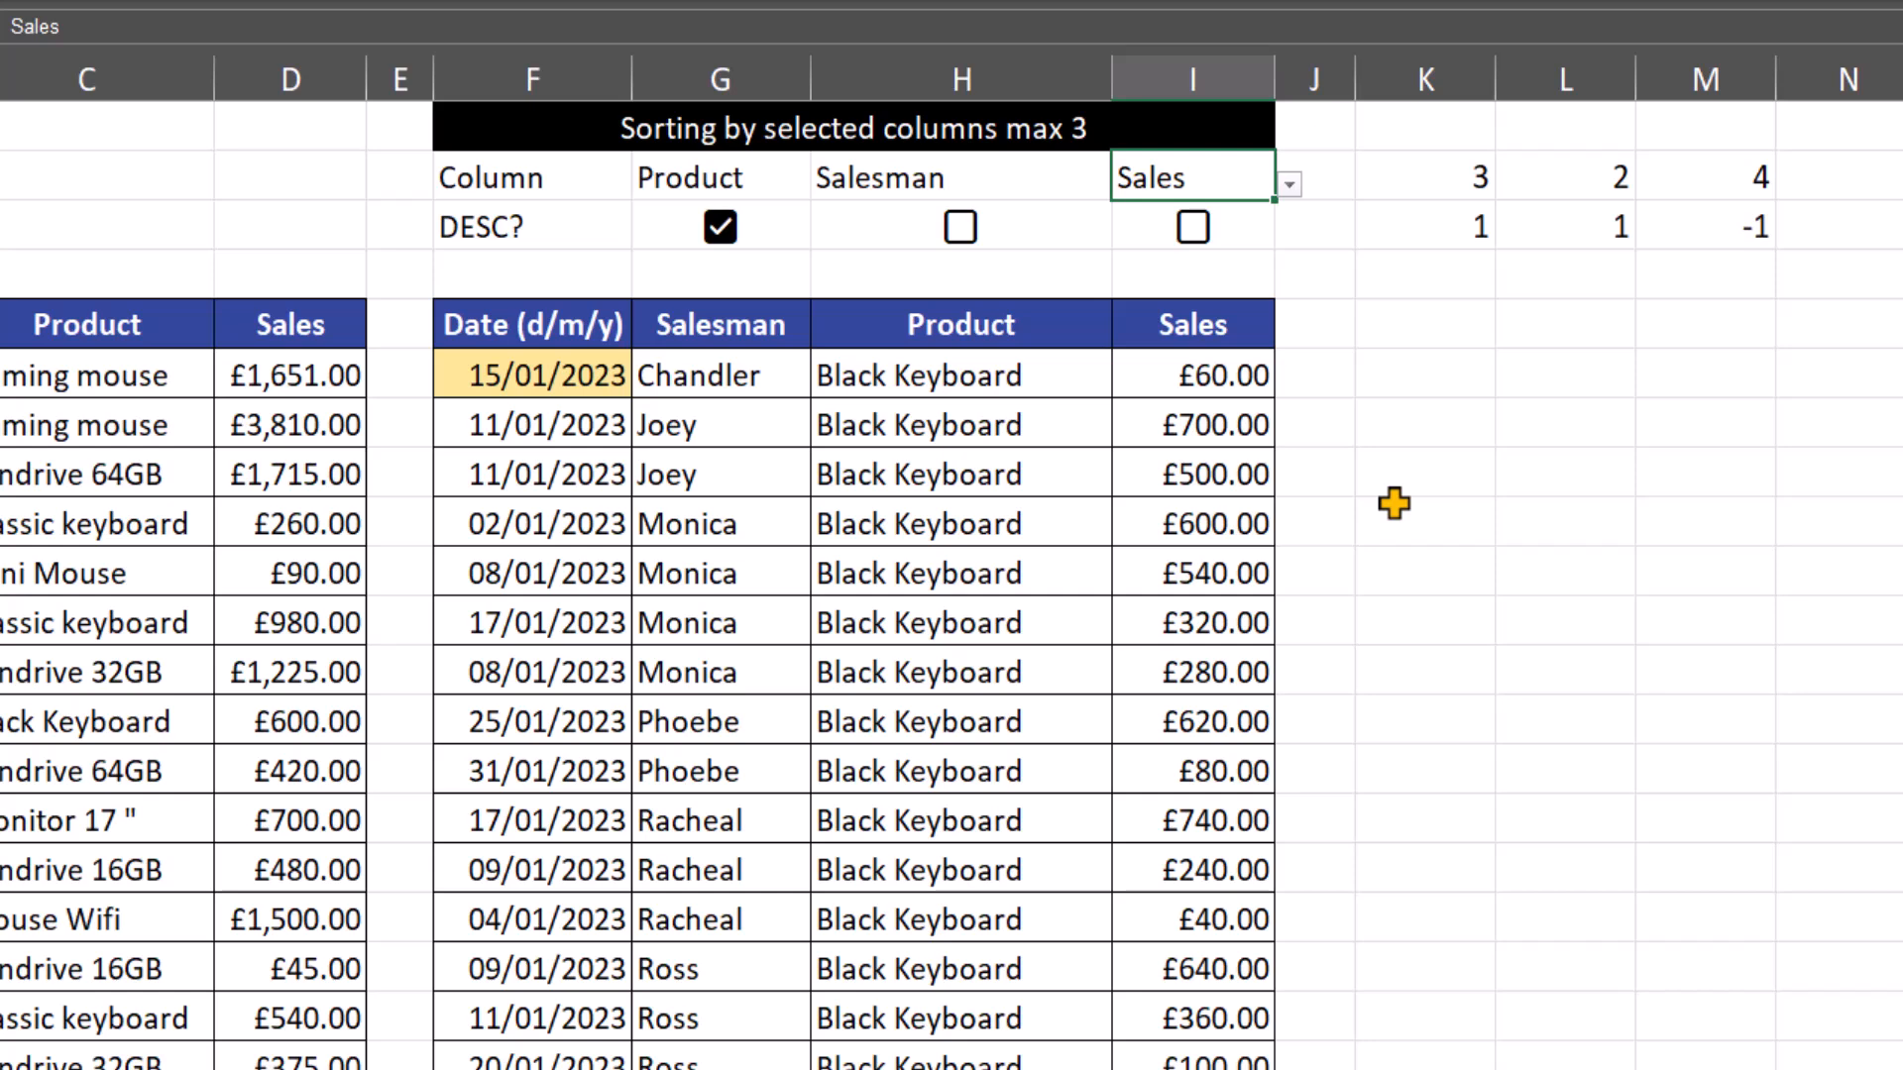
{"action": "key", "text": "Delete"}
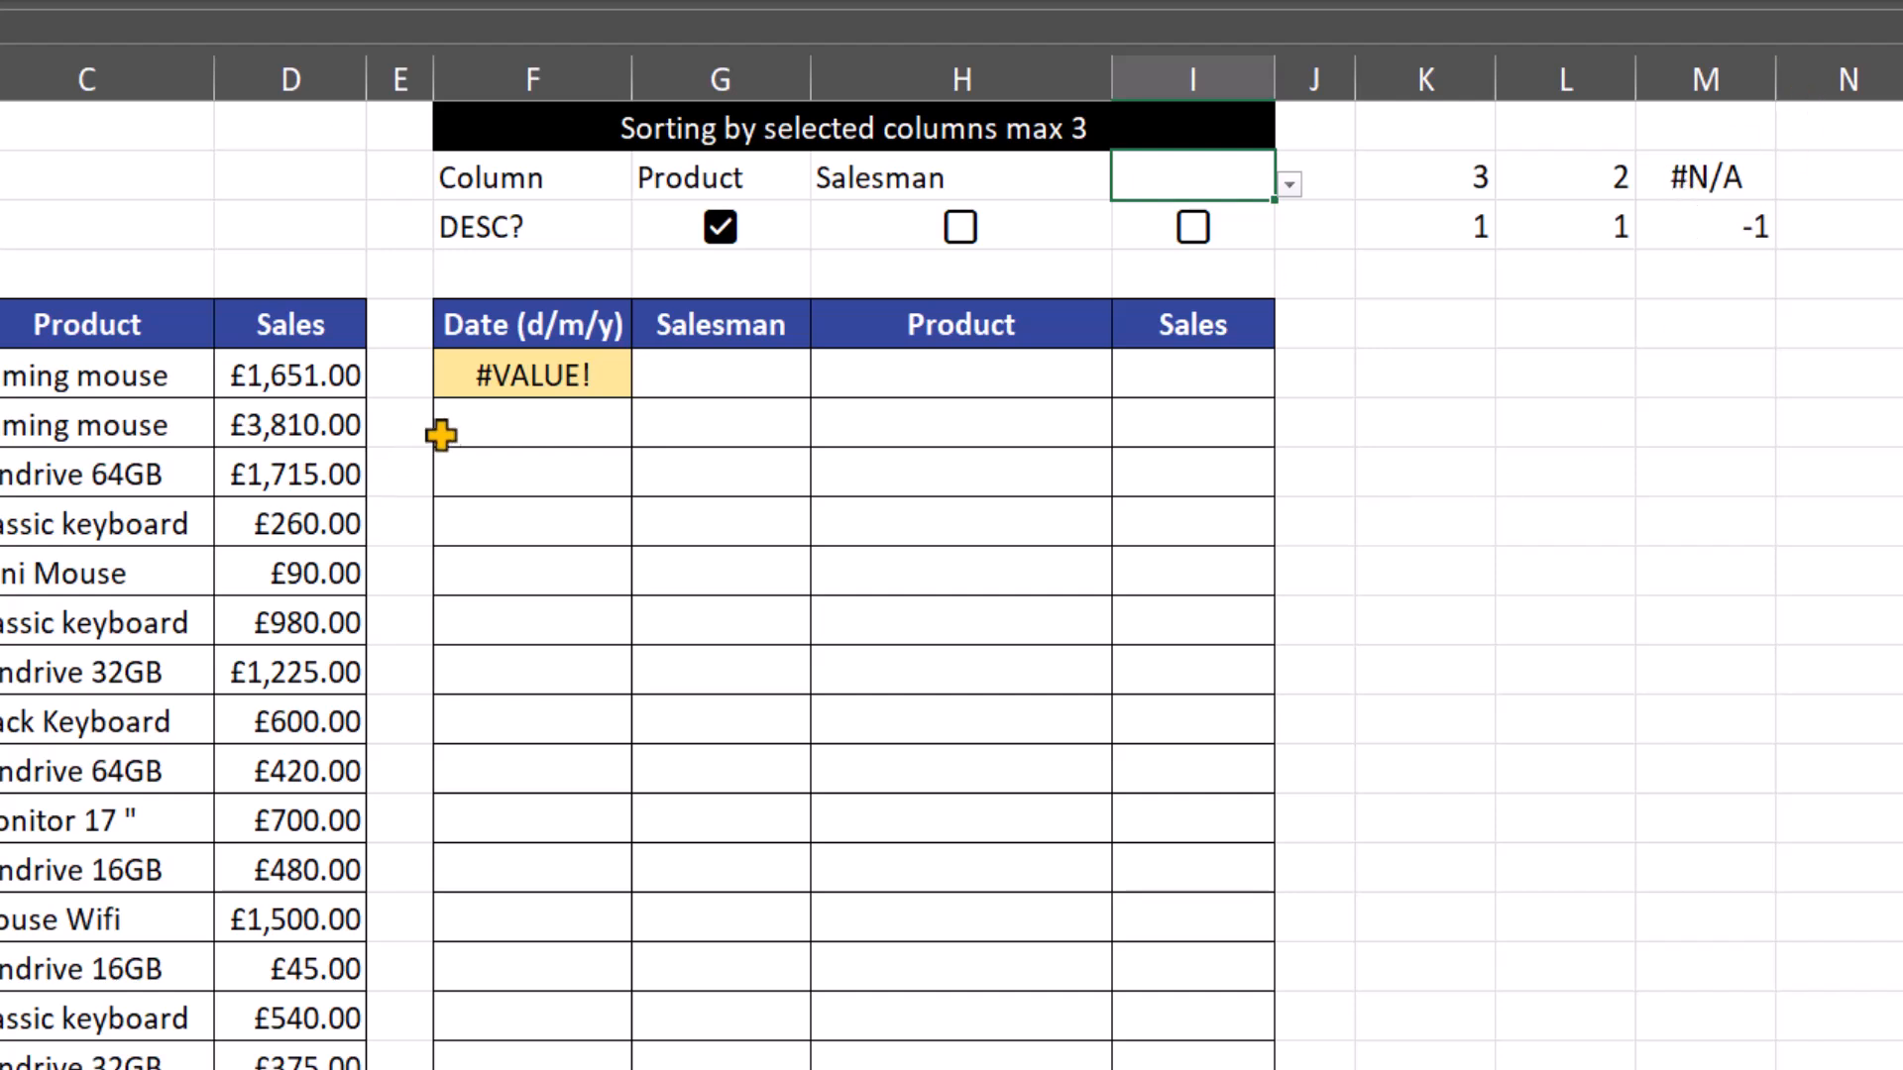
Wrap the K2 formula in IFERROR with a fallback of 5, making it =IFERROR(MATCH(G2:I2,A5:D5,0),5)
{"action": "left_click", "coordinate": [483, 377]}
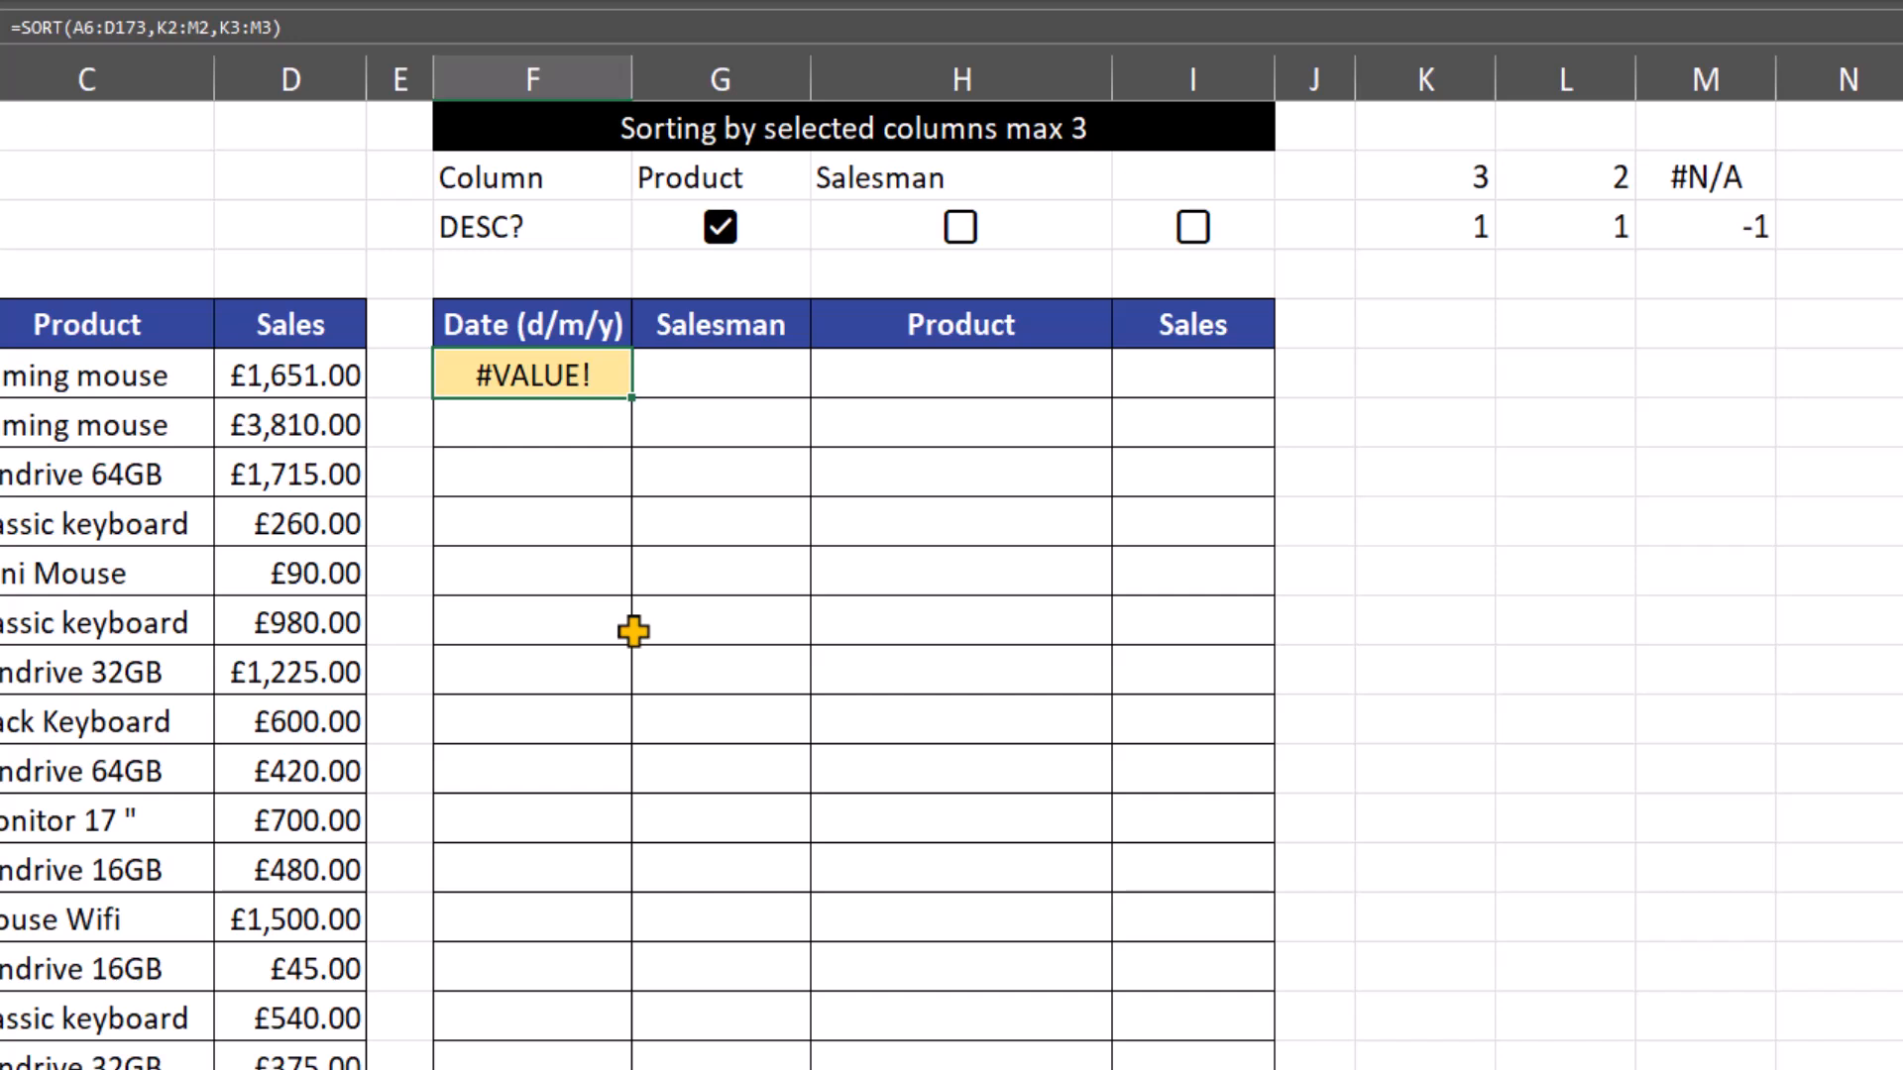
{"action": "left_click", "coordinate": [1465, 176]}
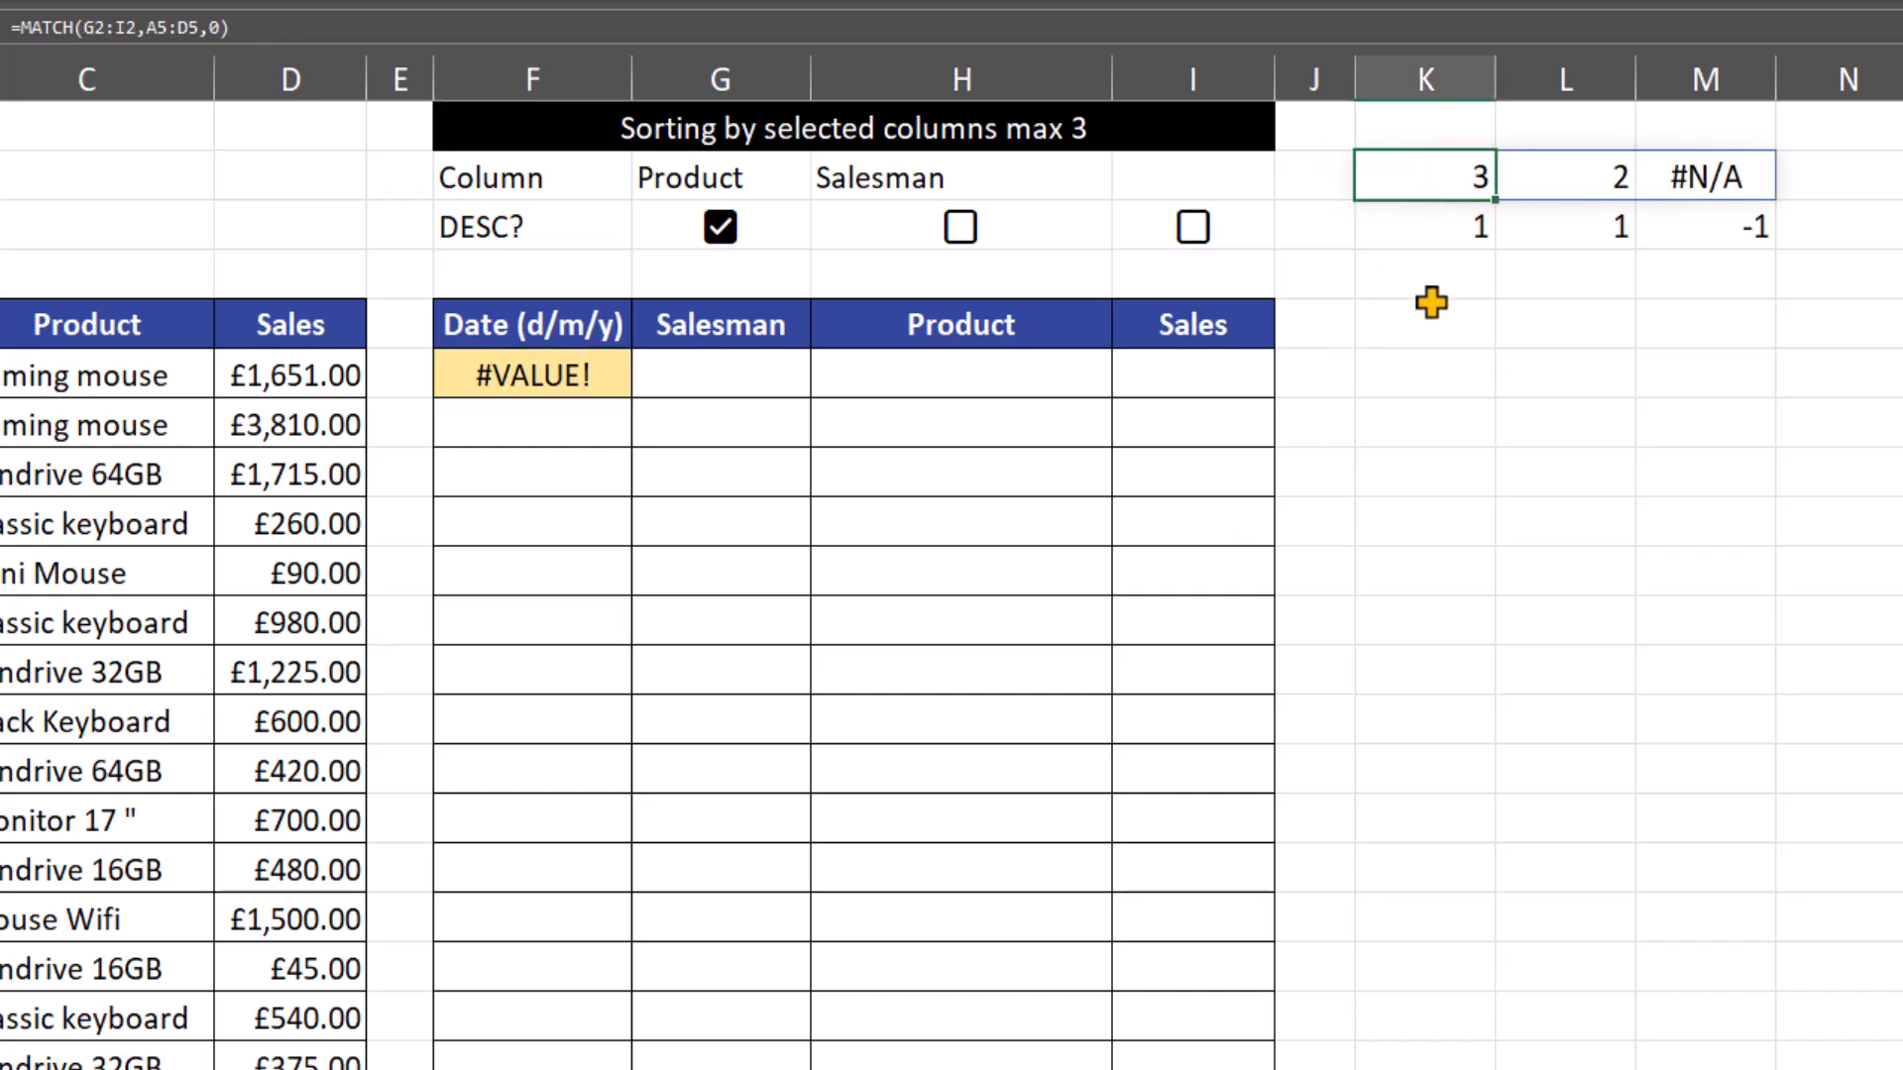
{"action": "double_click", "coordinate": [1387, 180]}
{"action": "type", "text": "ifer"}
{"action": "key", "text": "Tab"}
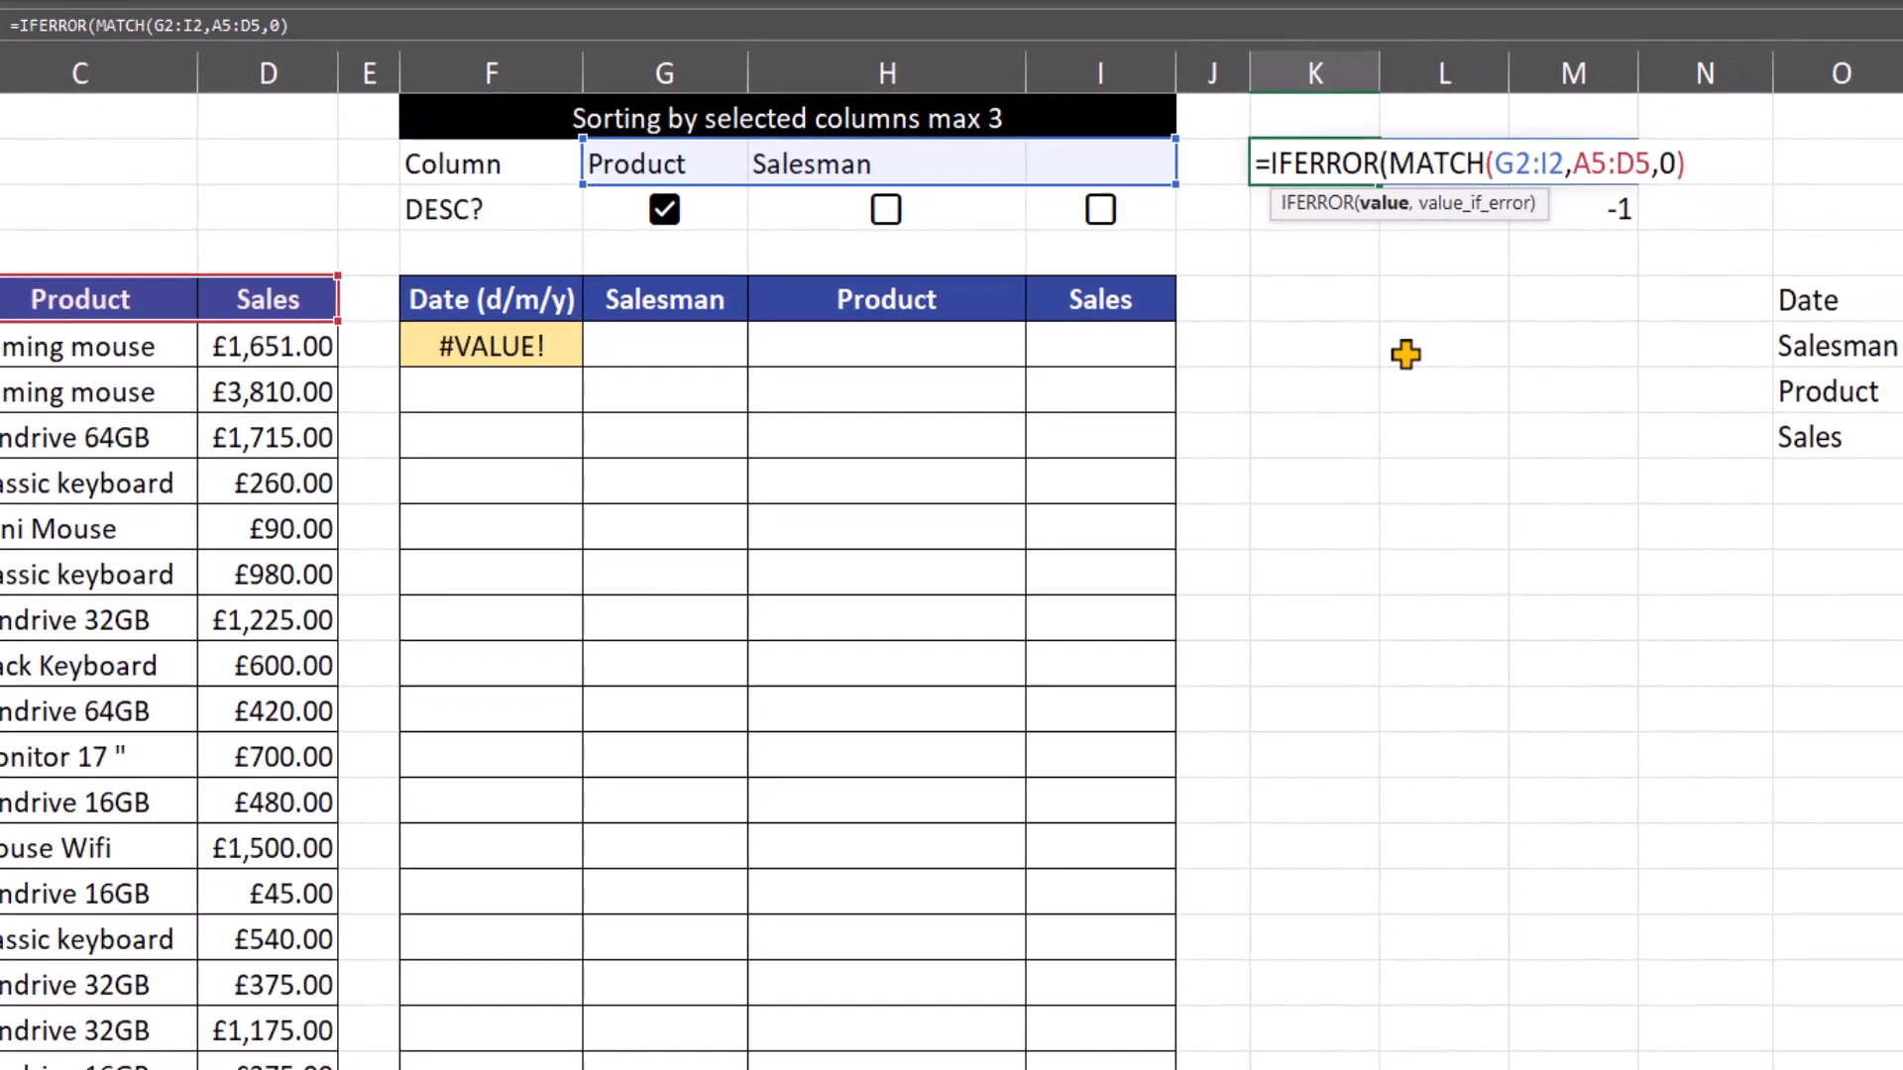
{"action": "key", "text": "BackSpace"}
{"action": "type", "text": ","}
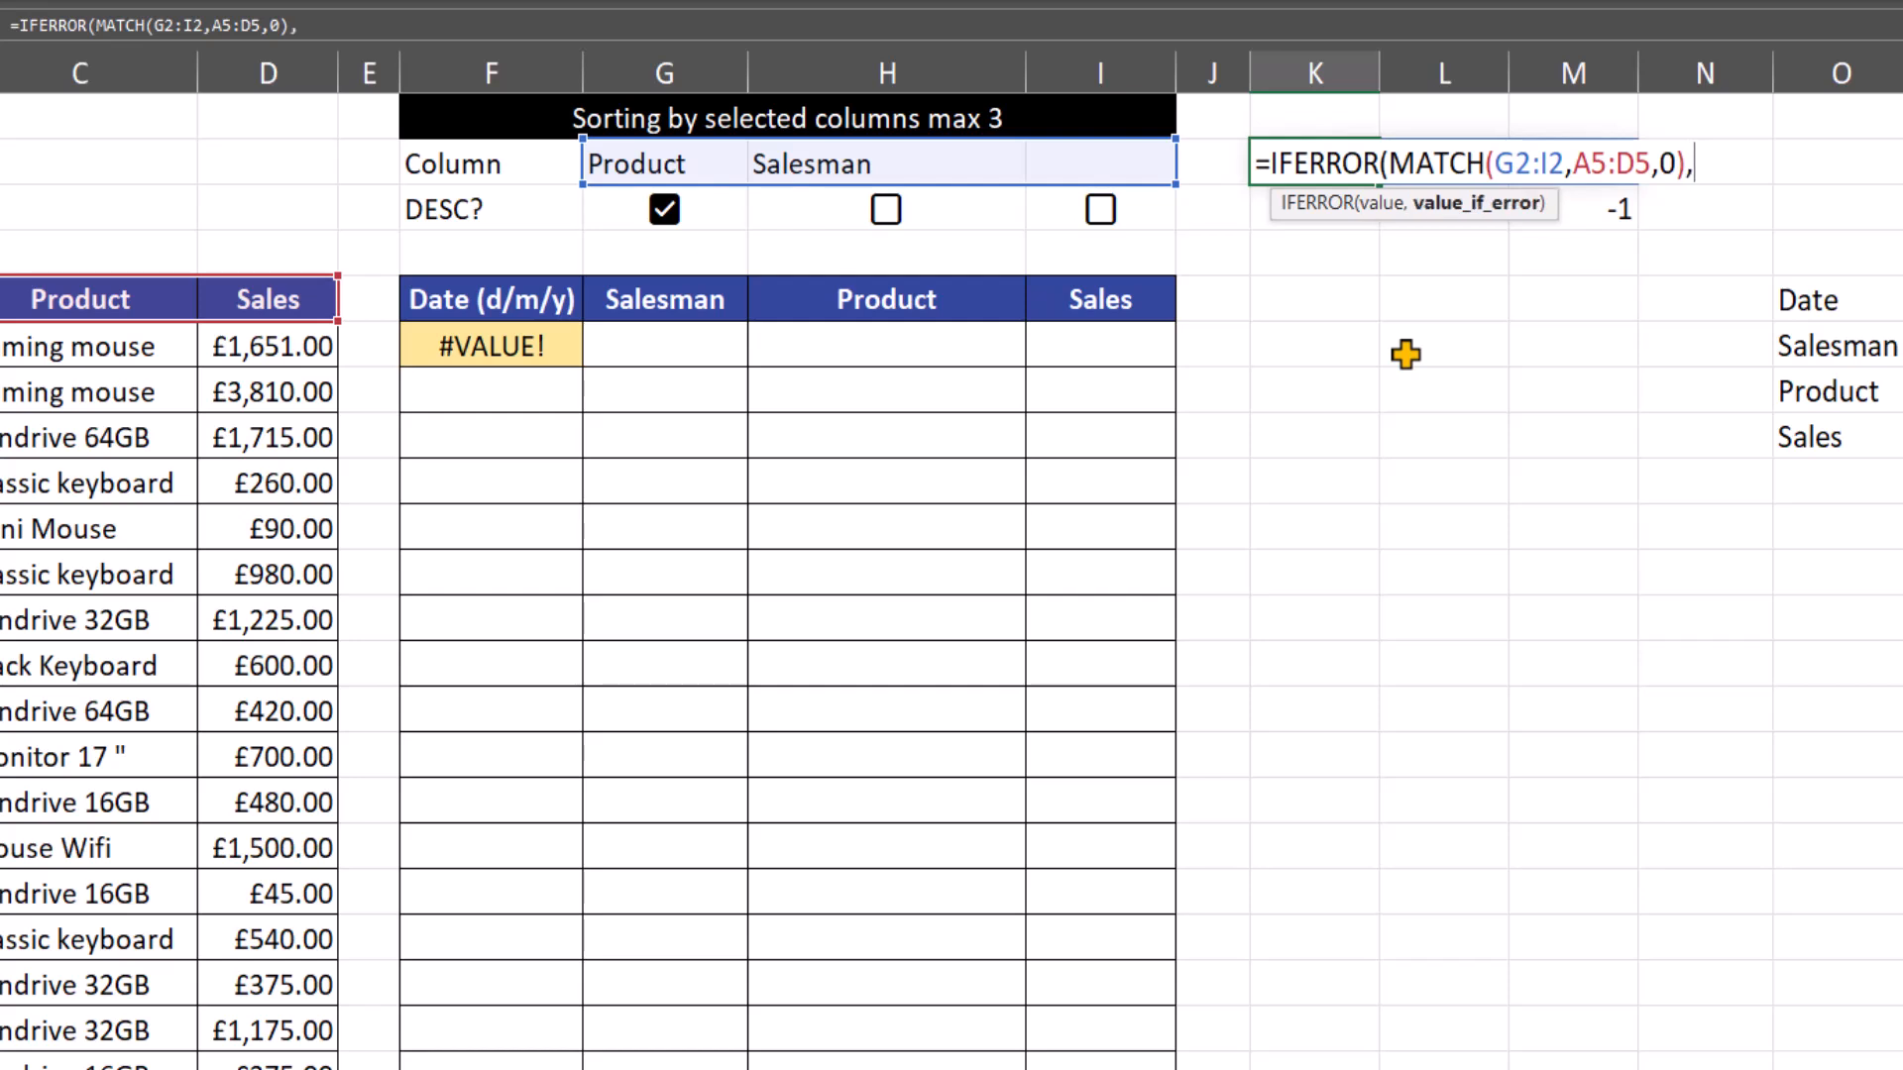
{"action": "type", "text": "5)"}
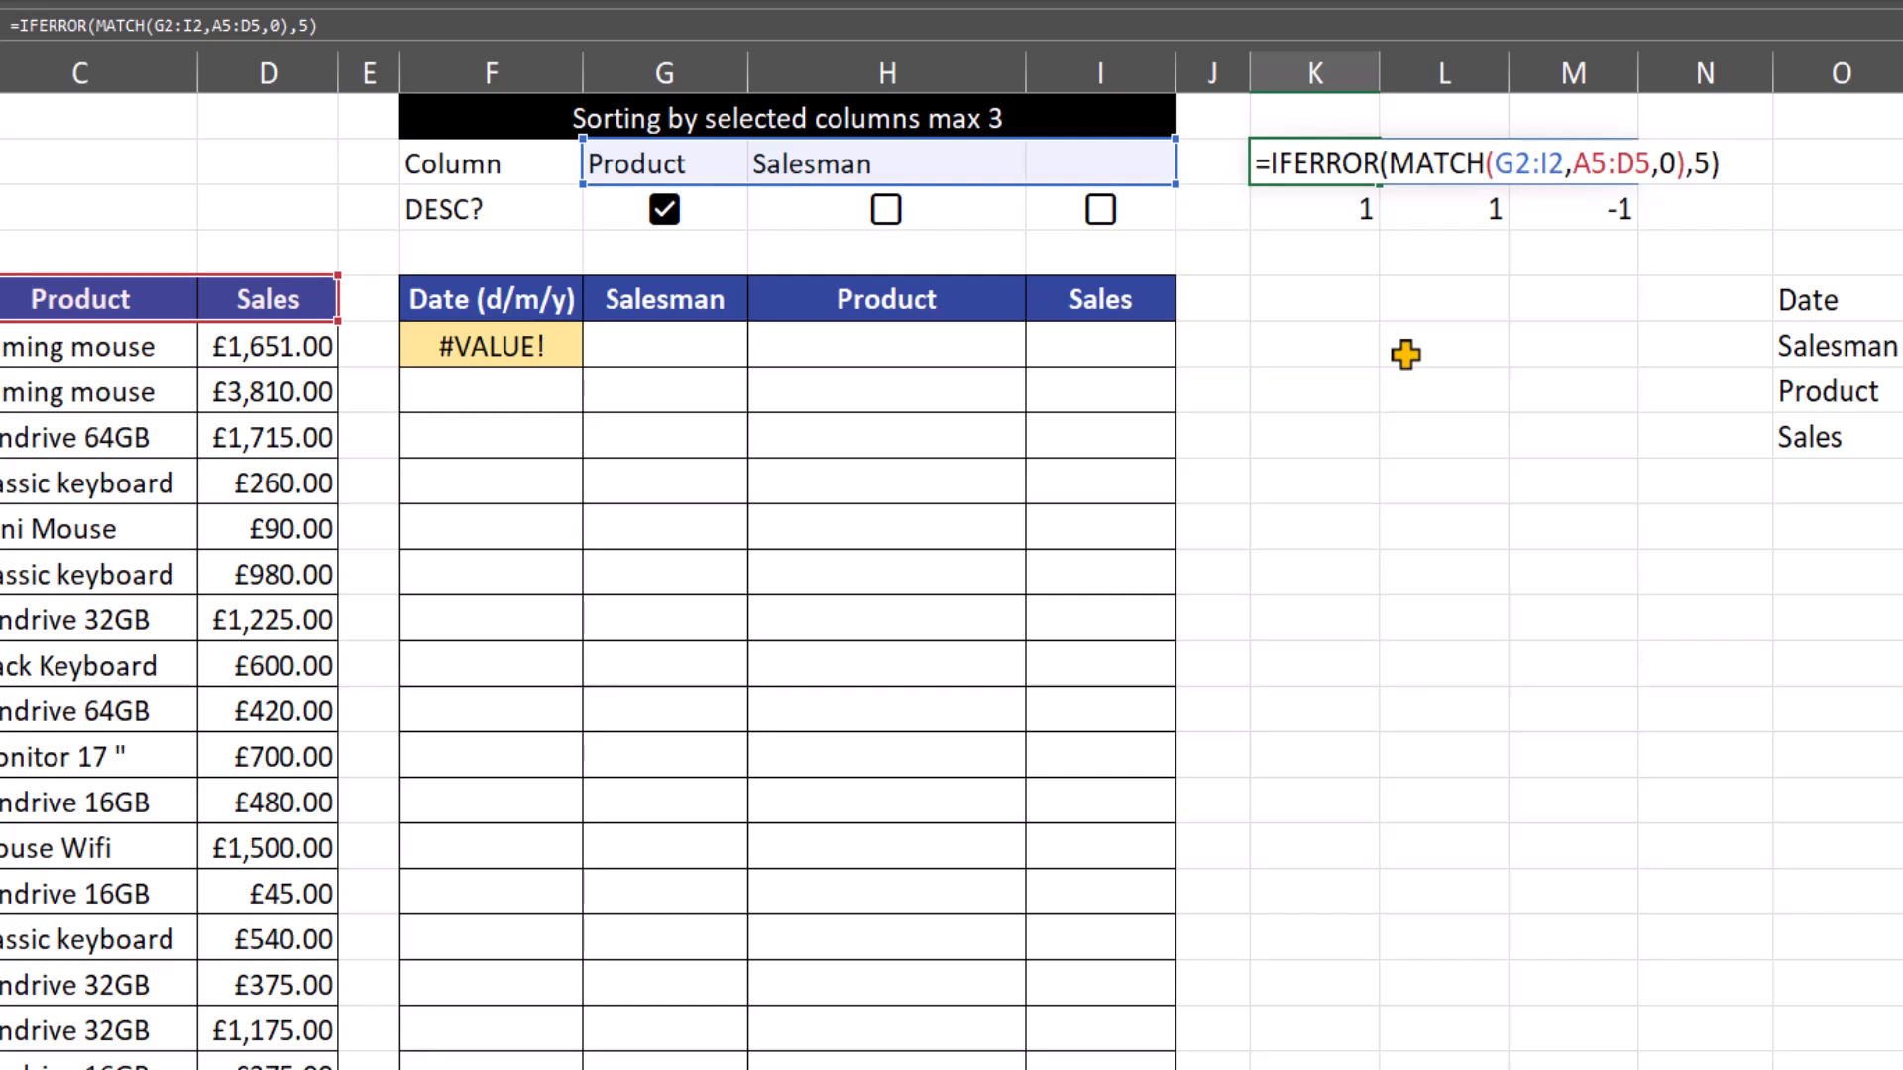
{"action": "key", "text": "Return"}
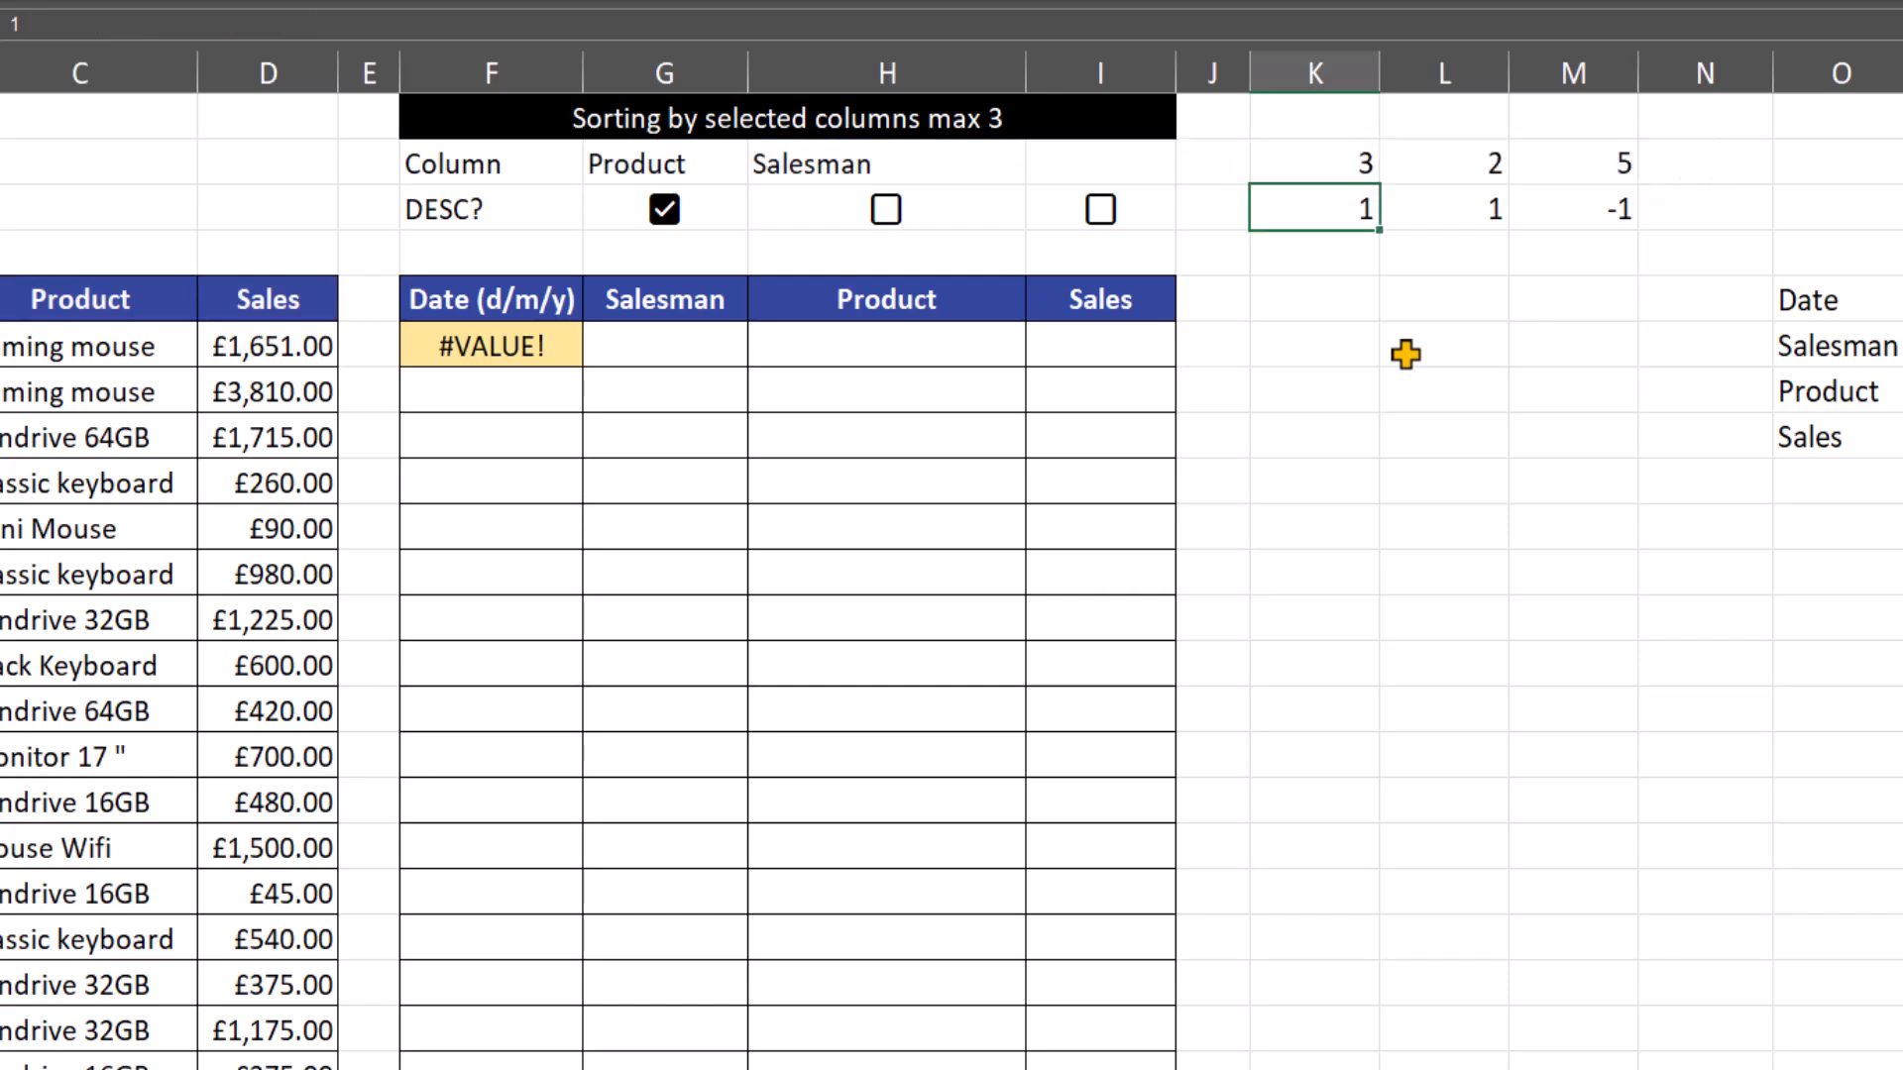
Change the IFERROR fallback value in the K2 formula to 4
{"action": "left_click", "coordinate": [501, 350]}
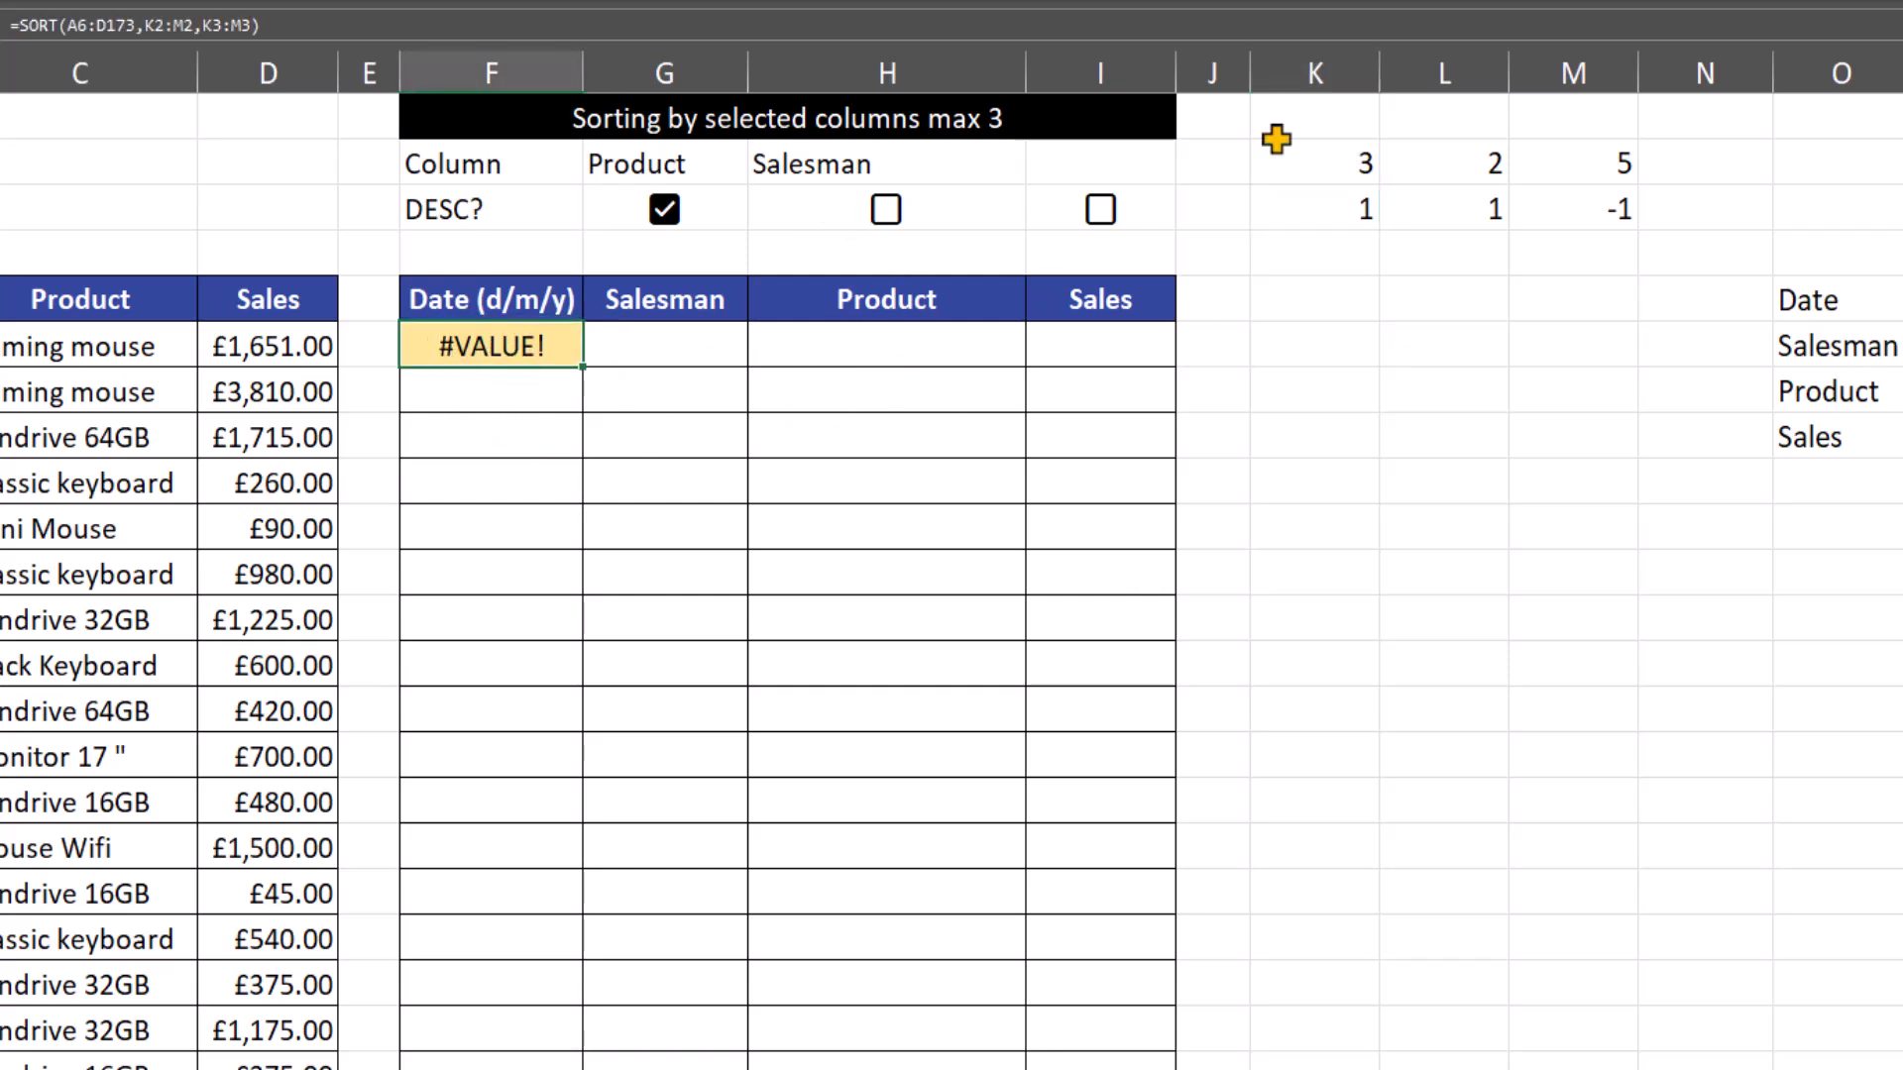
{"action": "left_click", "coordinate": [1355, 165]}
{"action": "double_click", "coordinate": [1356, 166]}
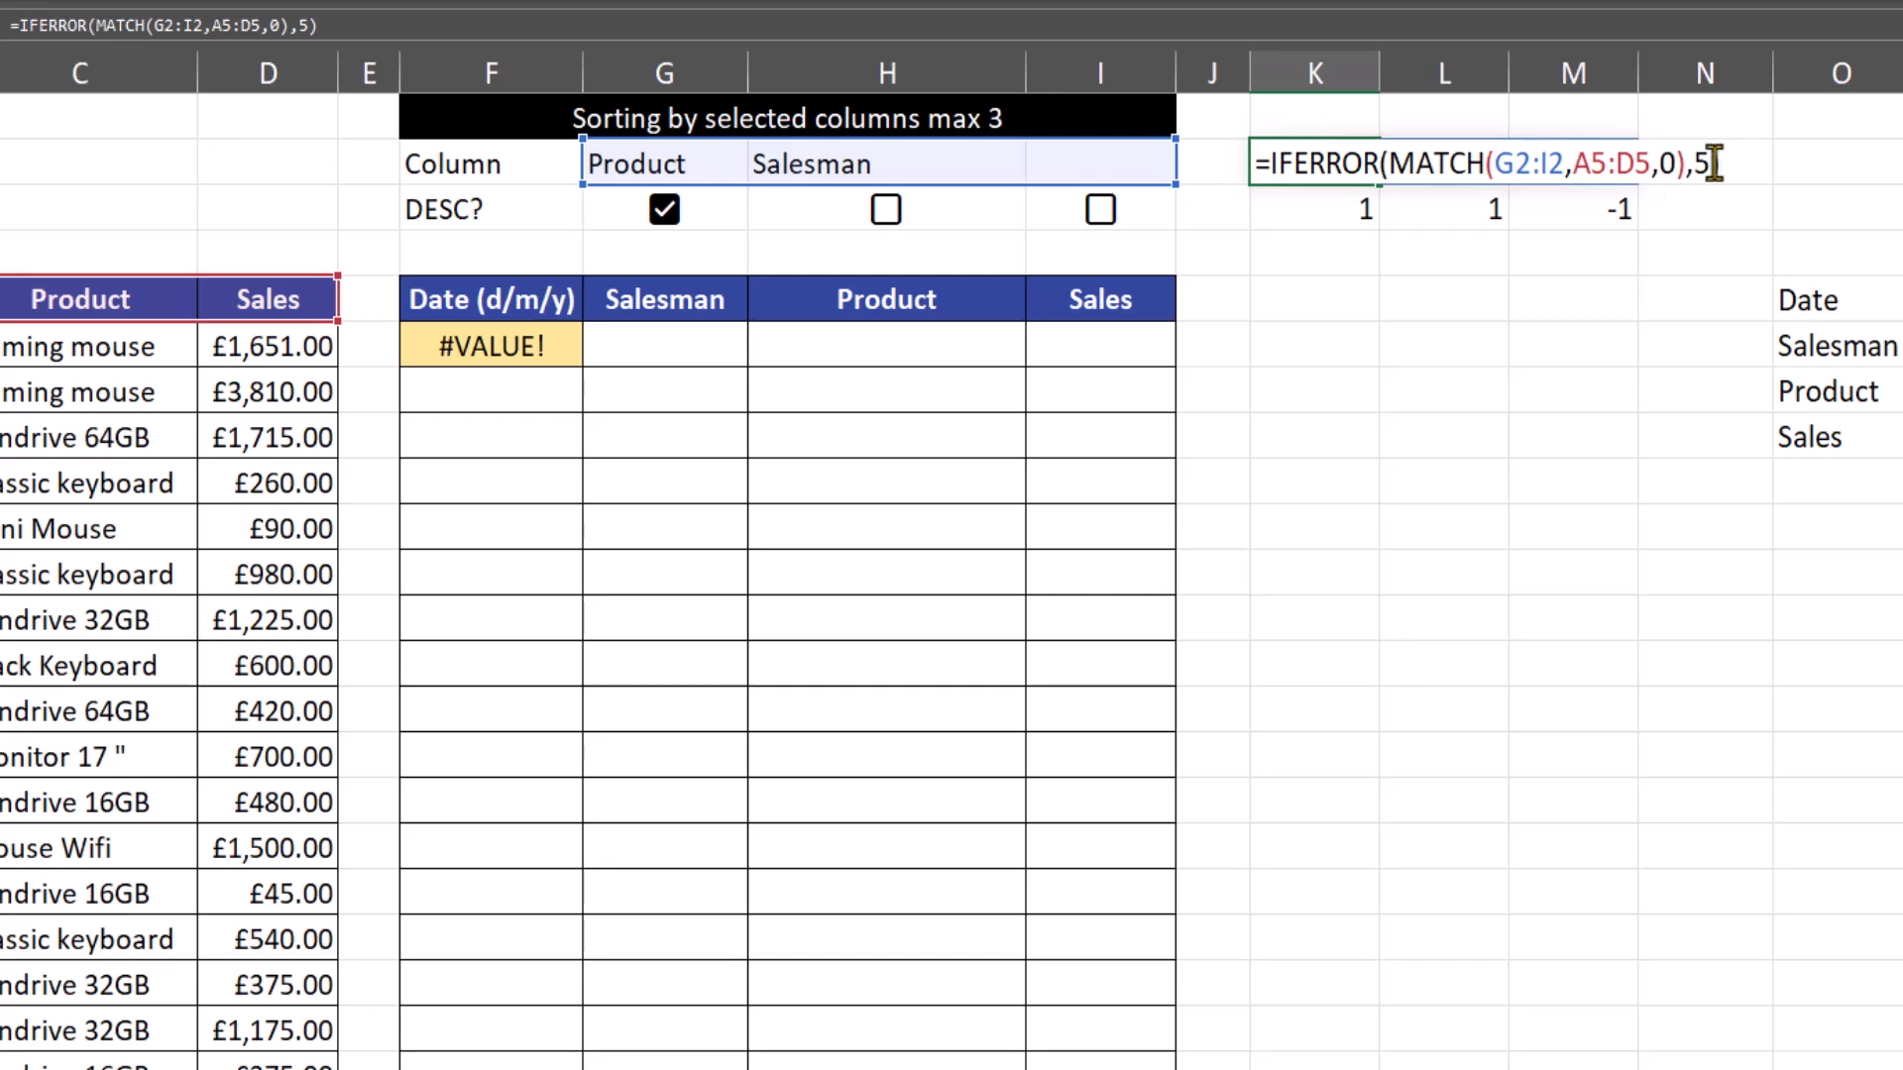
{"action": "left_click", "coordinate": [1714, 162]}
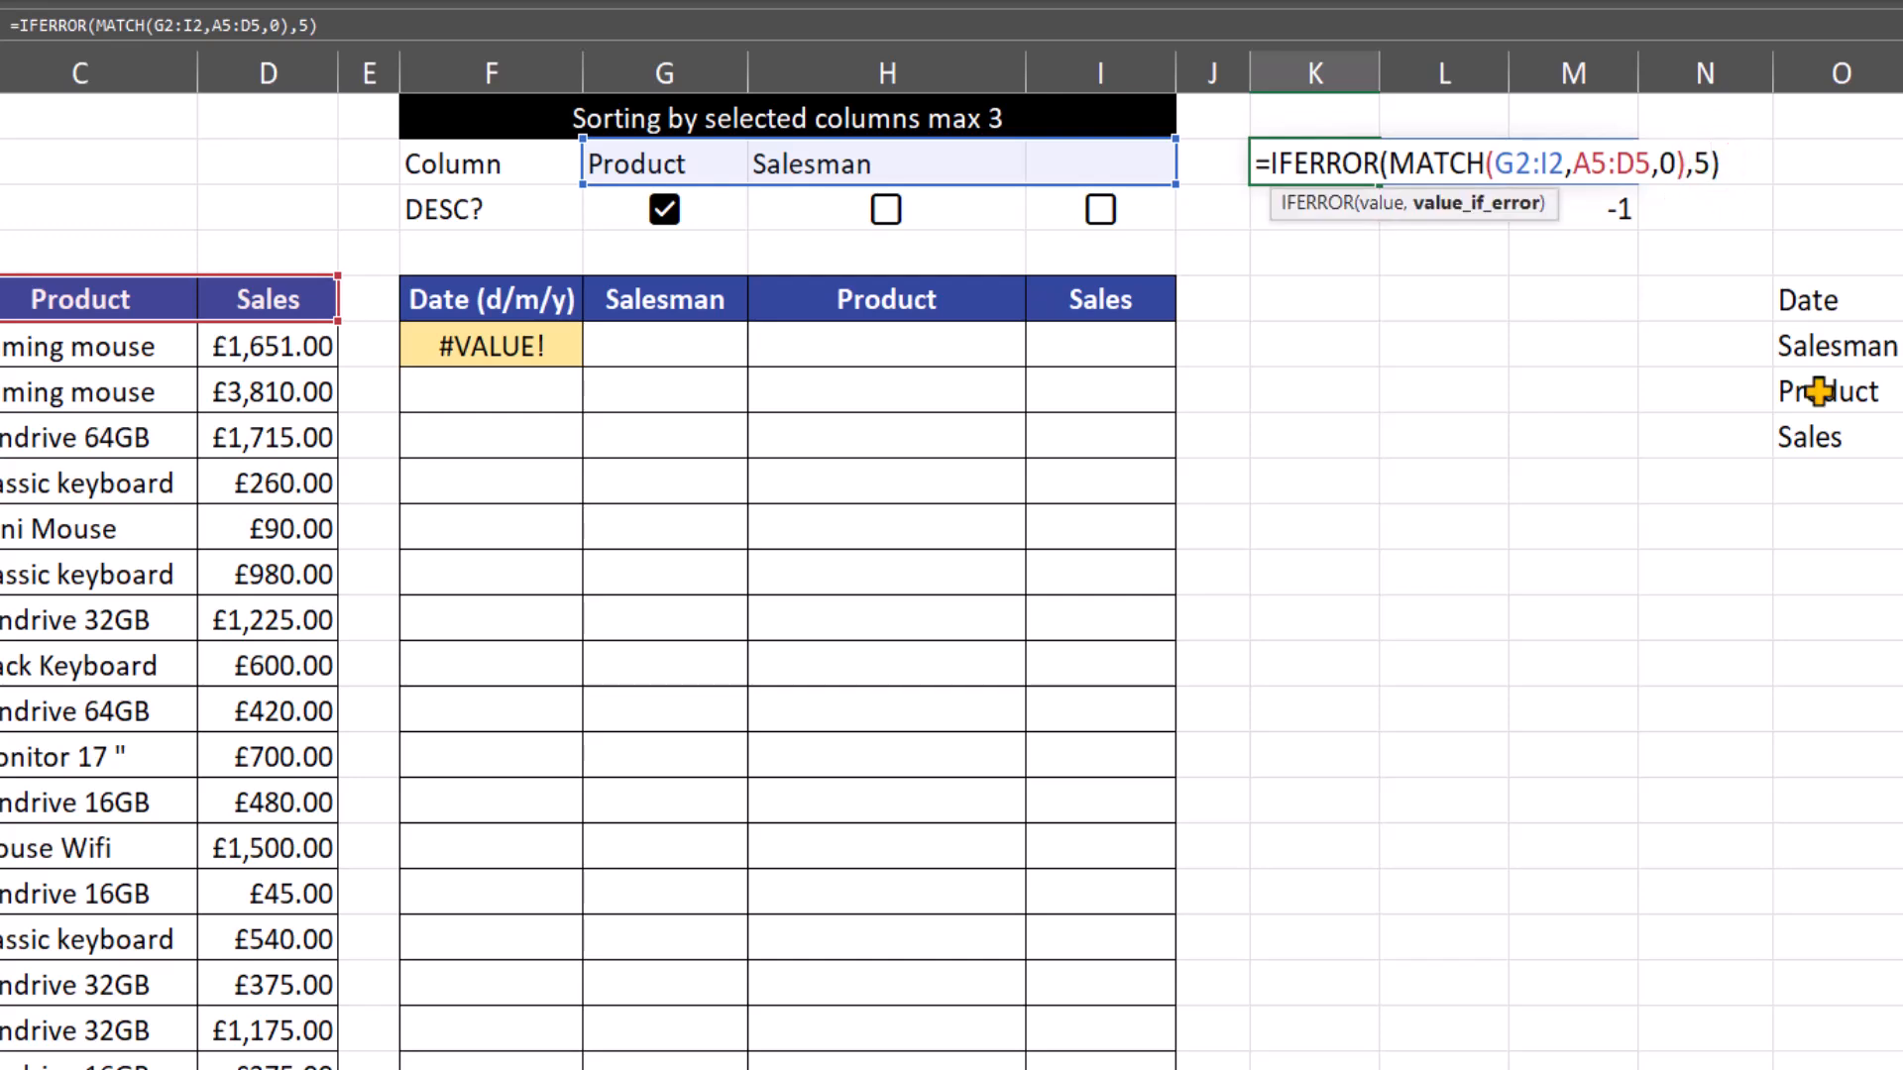
{"action": "key", "text": "BackSpace"}
{"action": "type", "text": "4"}
{"action": "key", "text": "Return"}
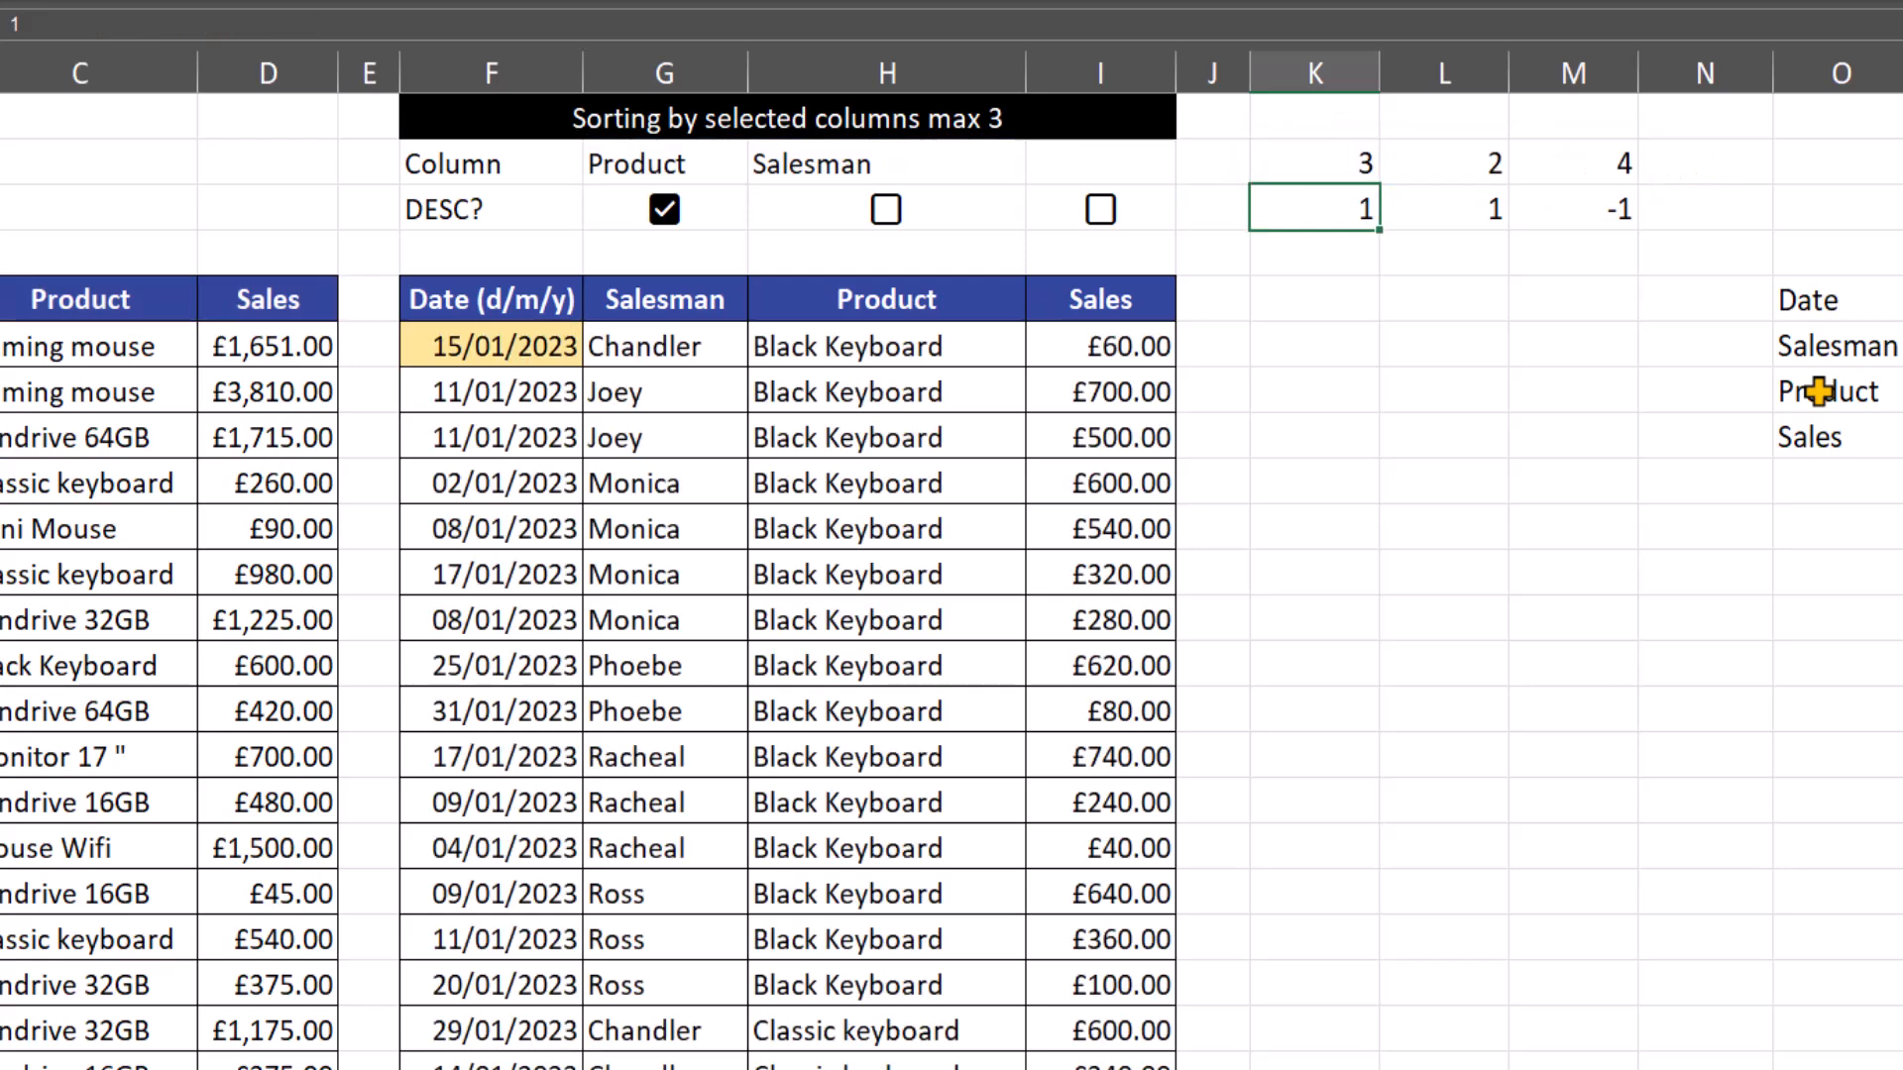
Choose Salesman as the first sort column in G2 and inspect its DESC checkbox
{"action": "left_click", "coordinate": [731, 166]}
{"action": "left_click", "coordinate": [758, 171]}
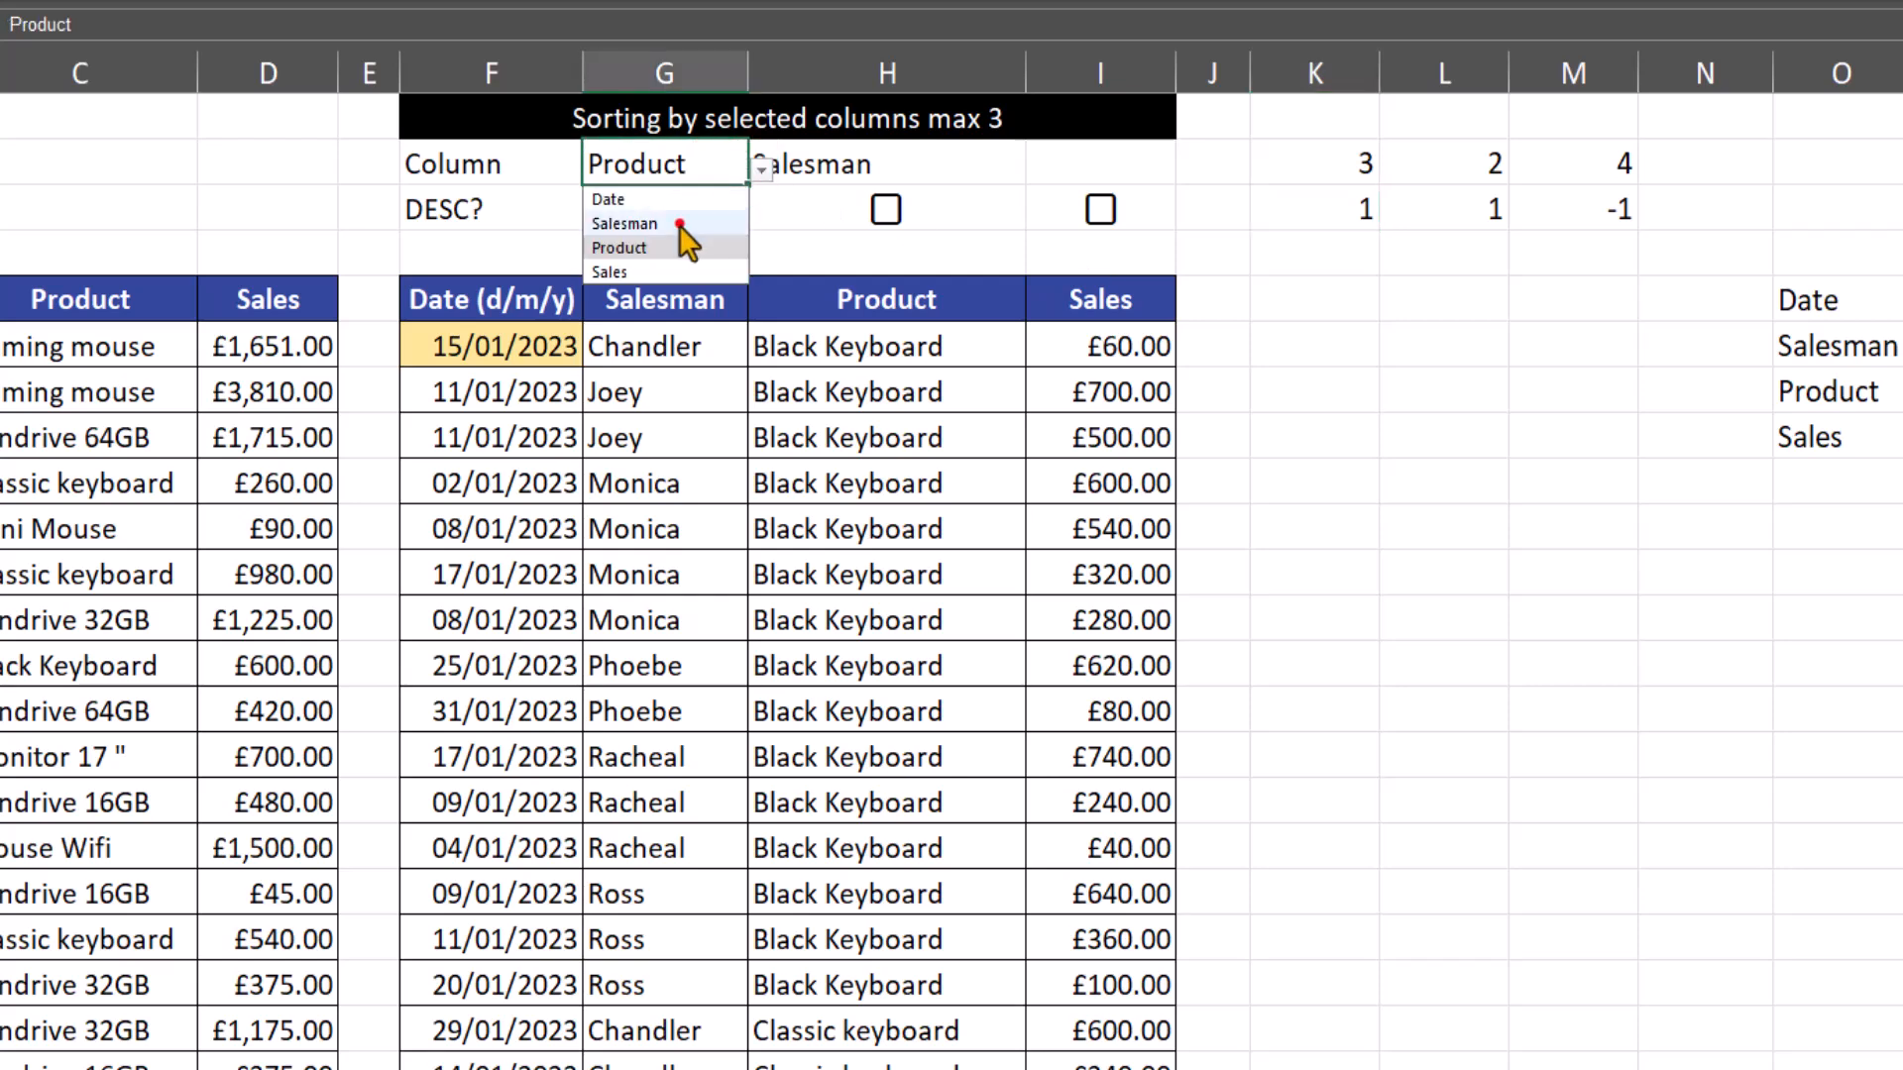
{"action": "left_click", "coordinate": [684, 217]}
{"action": "left_click", "coordinate": [852, 162]}
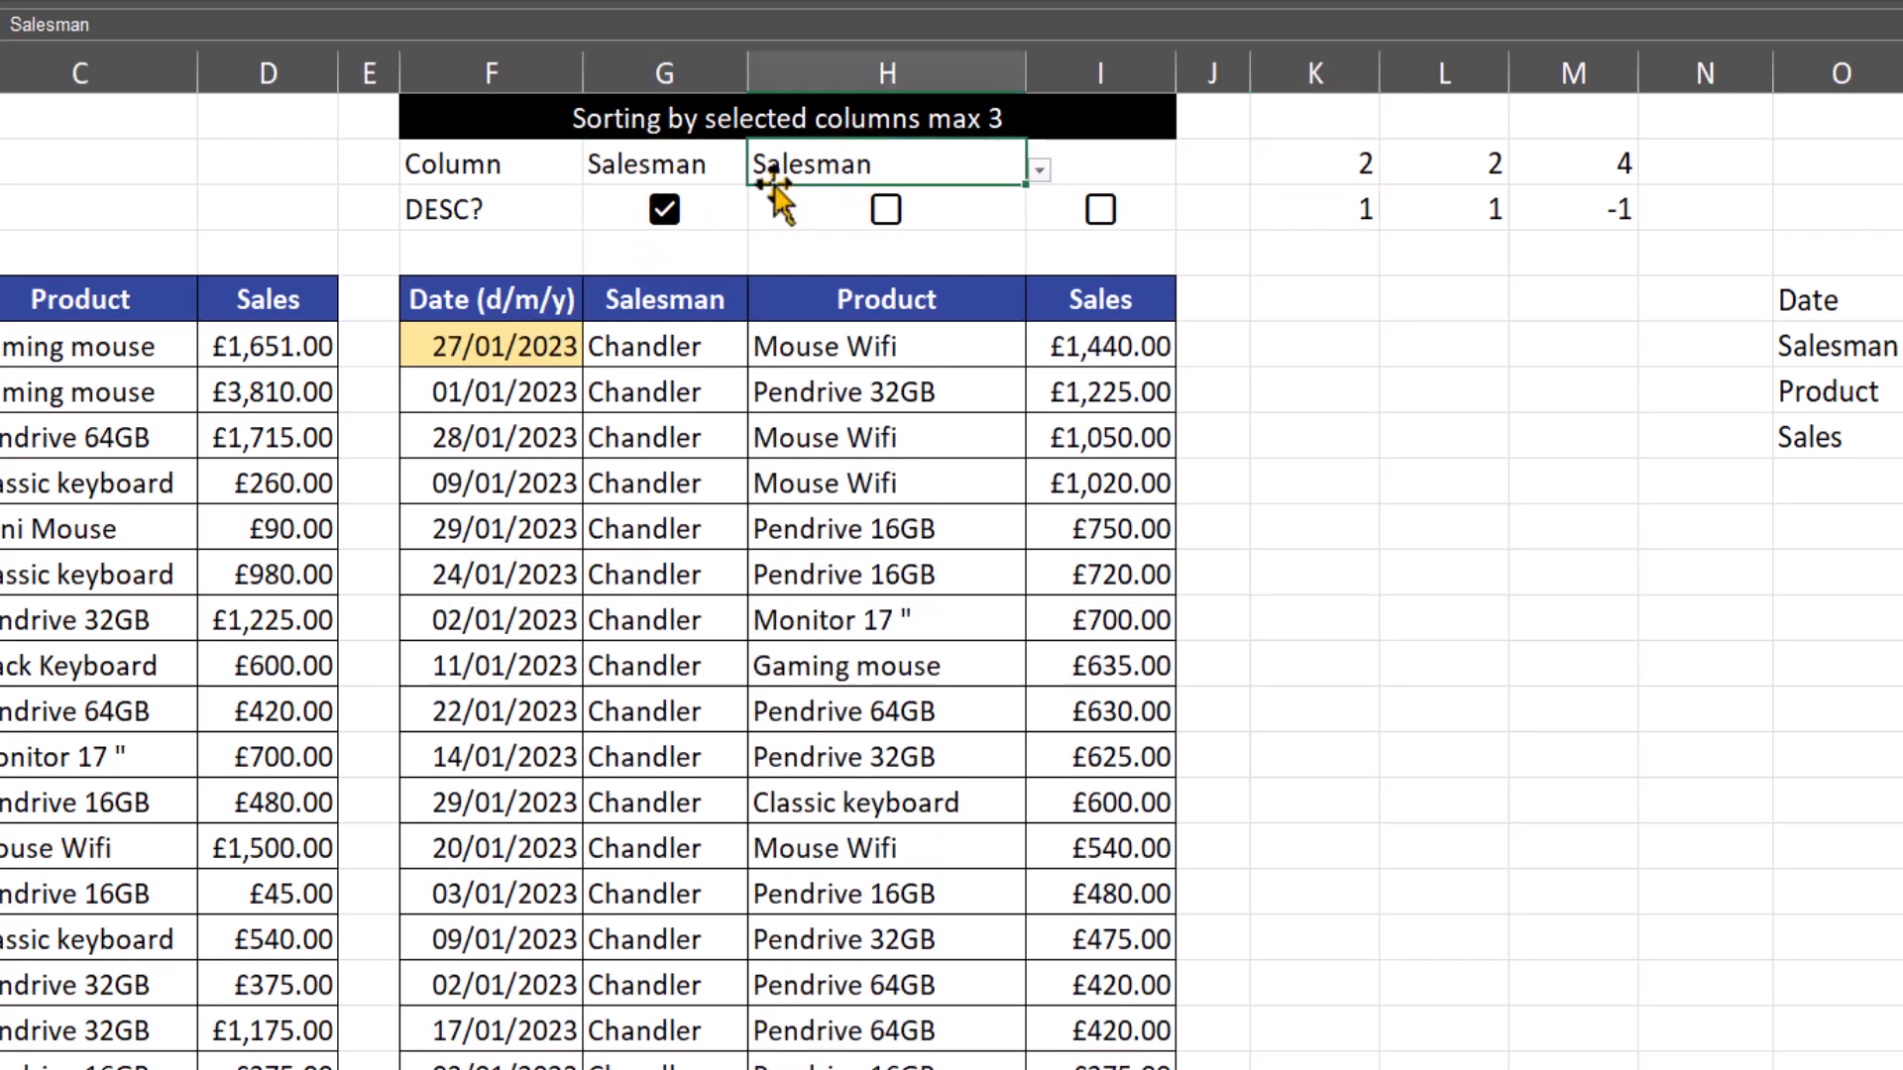
{"action": "left_click", "coordinate": [684, 157]}
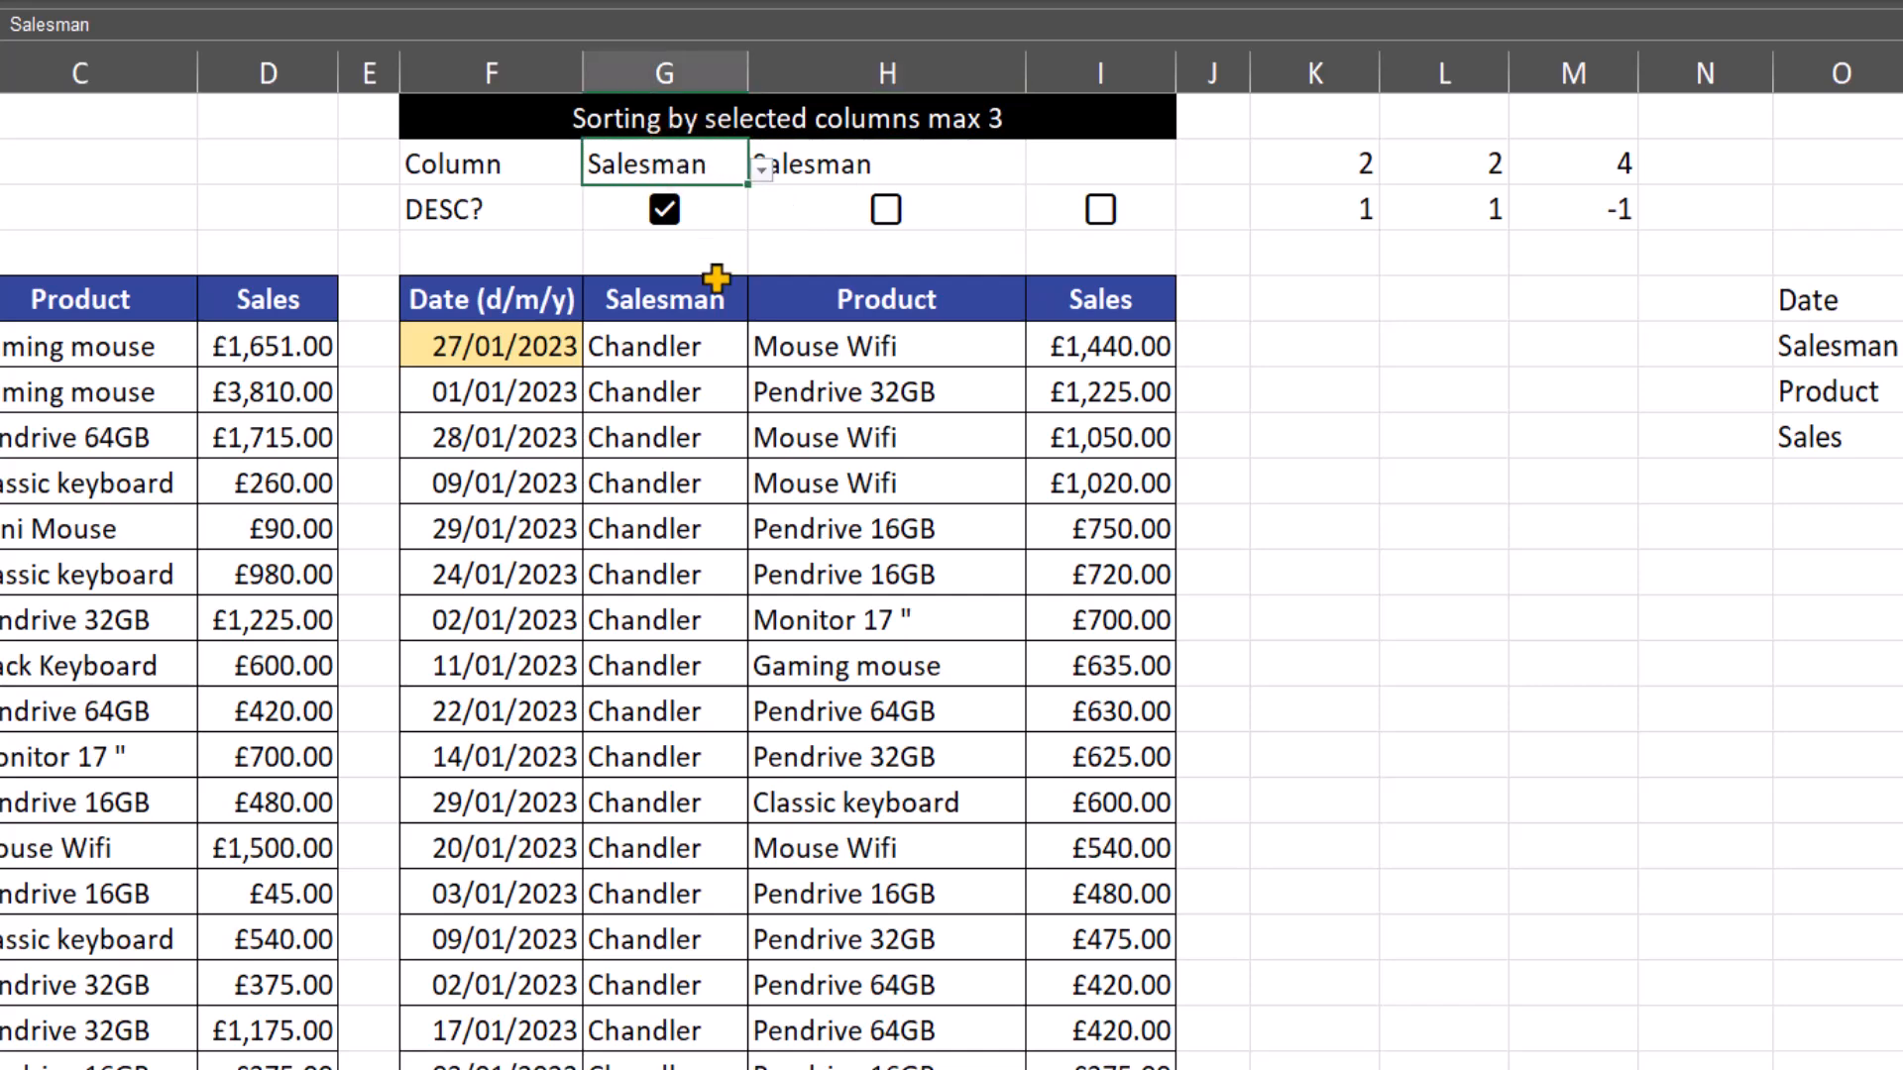
{"action": "left_click", "coordinate": [665, 216]}
{"action": "left_click", "coordinate": [669, 216]}
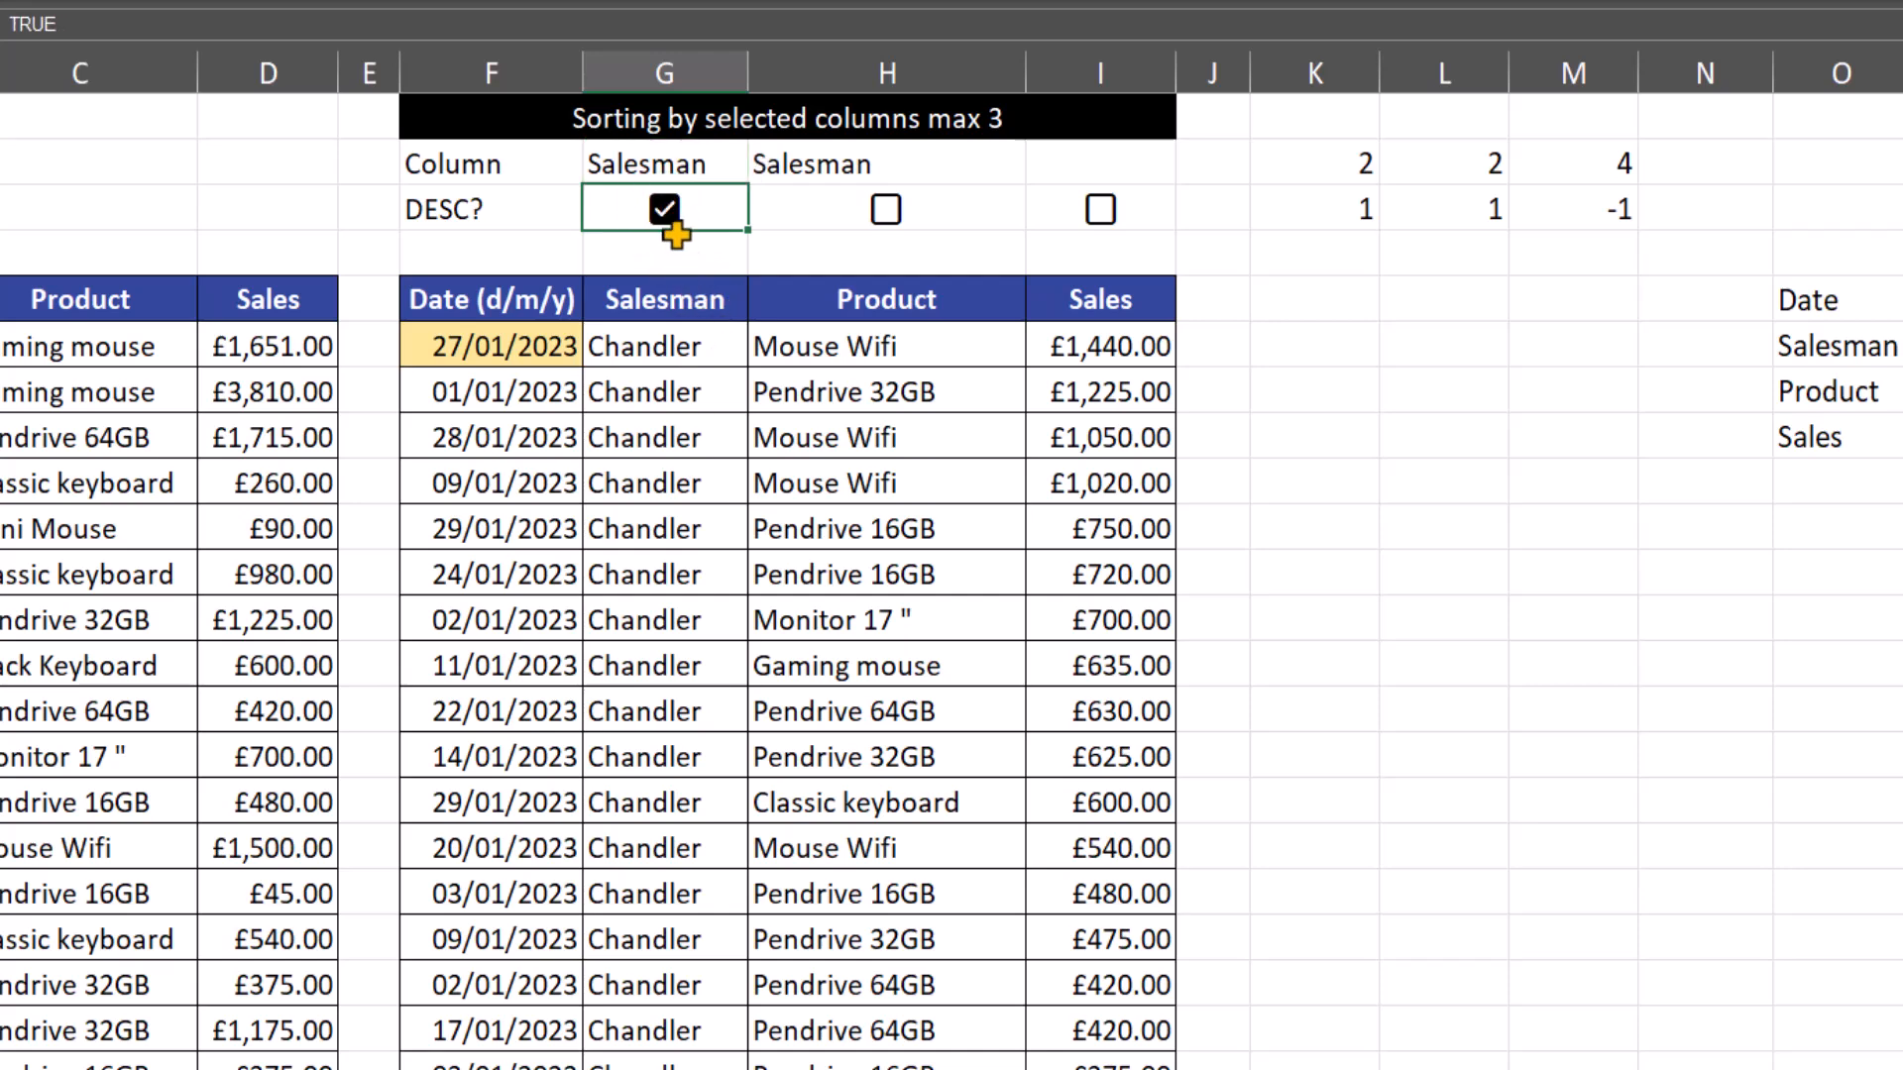
Replace the sort order numbers in K3:M3 with the formula =IF(G3:I3,-1,1) entered in K3
{"action": "left_click", "coordinate": [1345, 214]}
{"action": "left_click_drag", "start_coordinate": [1273, 206], "coordinate": [1522, 210]}
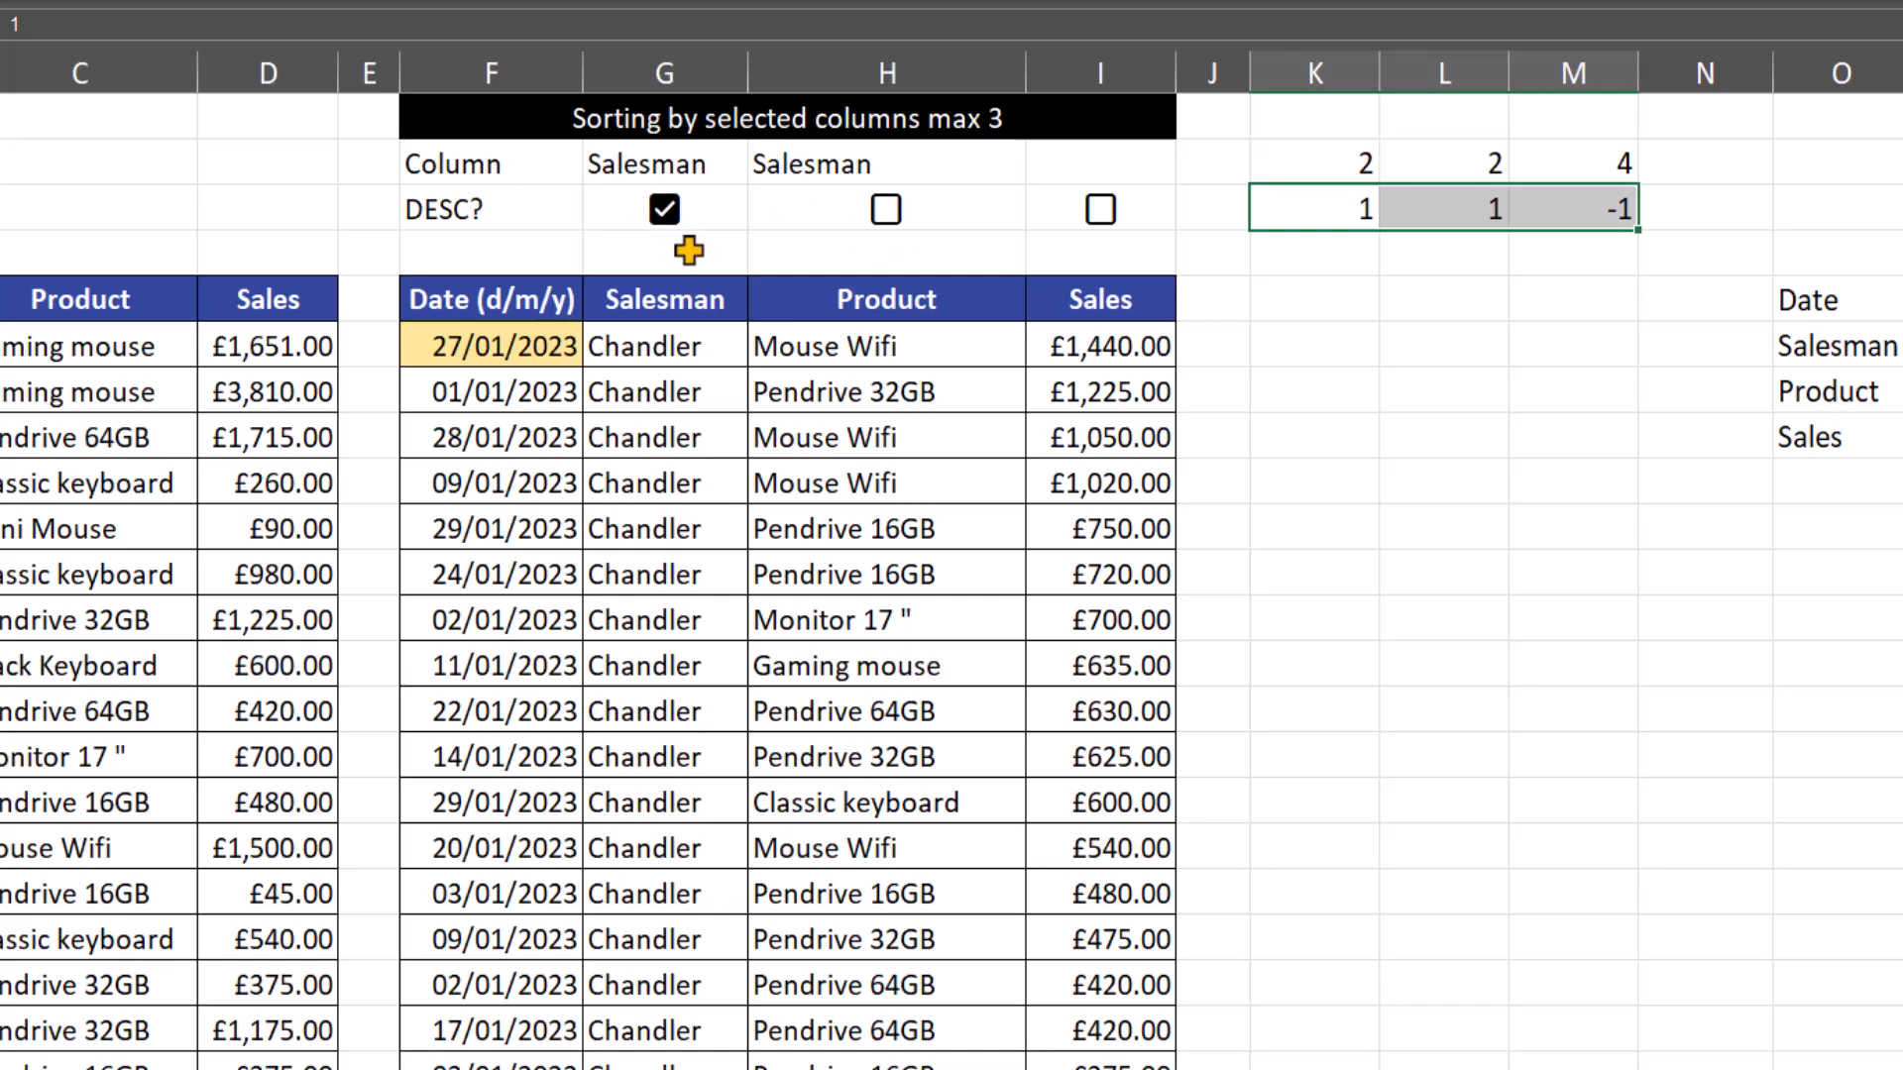
{"action": "key", "text": "Delete"}
{"action": "left_click", "coordinate": [1345, 227]}
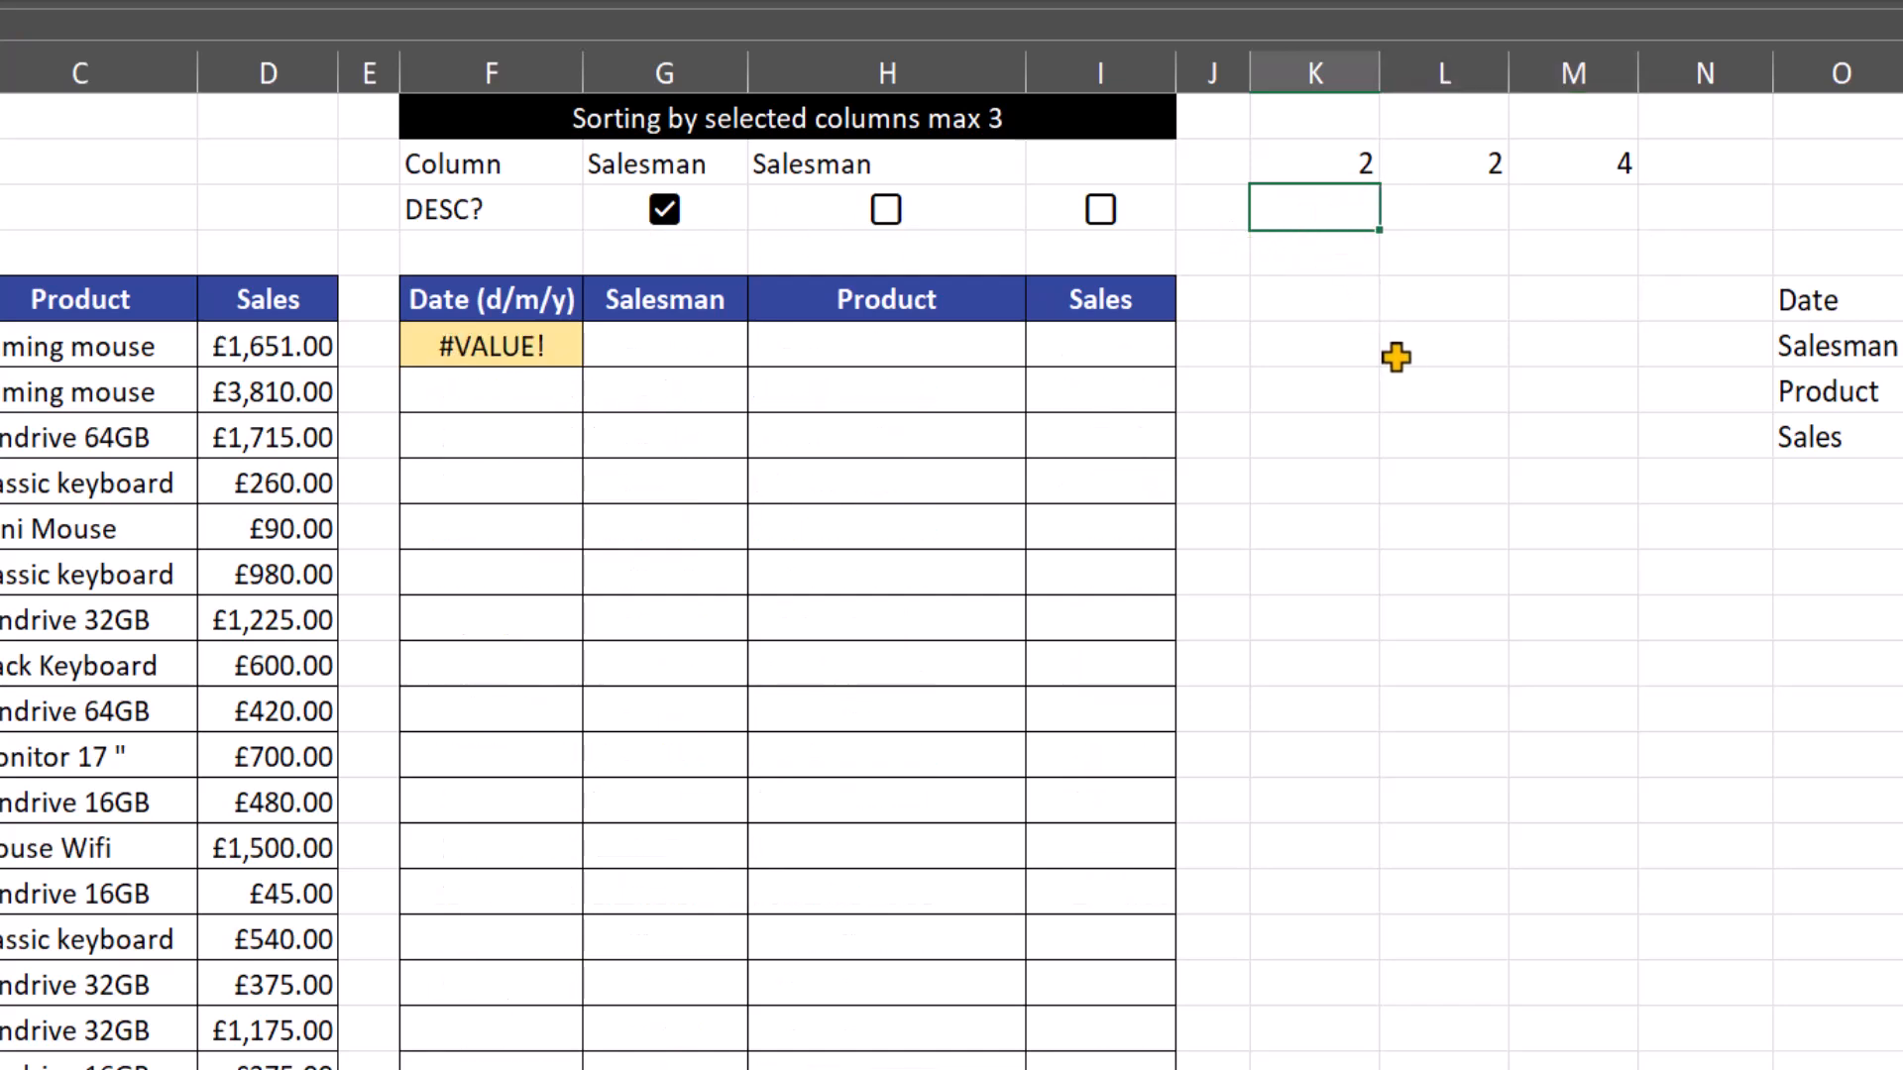
{"action": "type", "text": "=IF("}
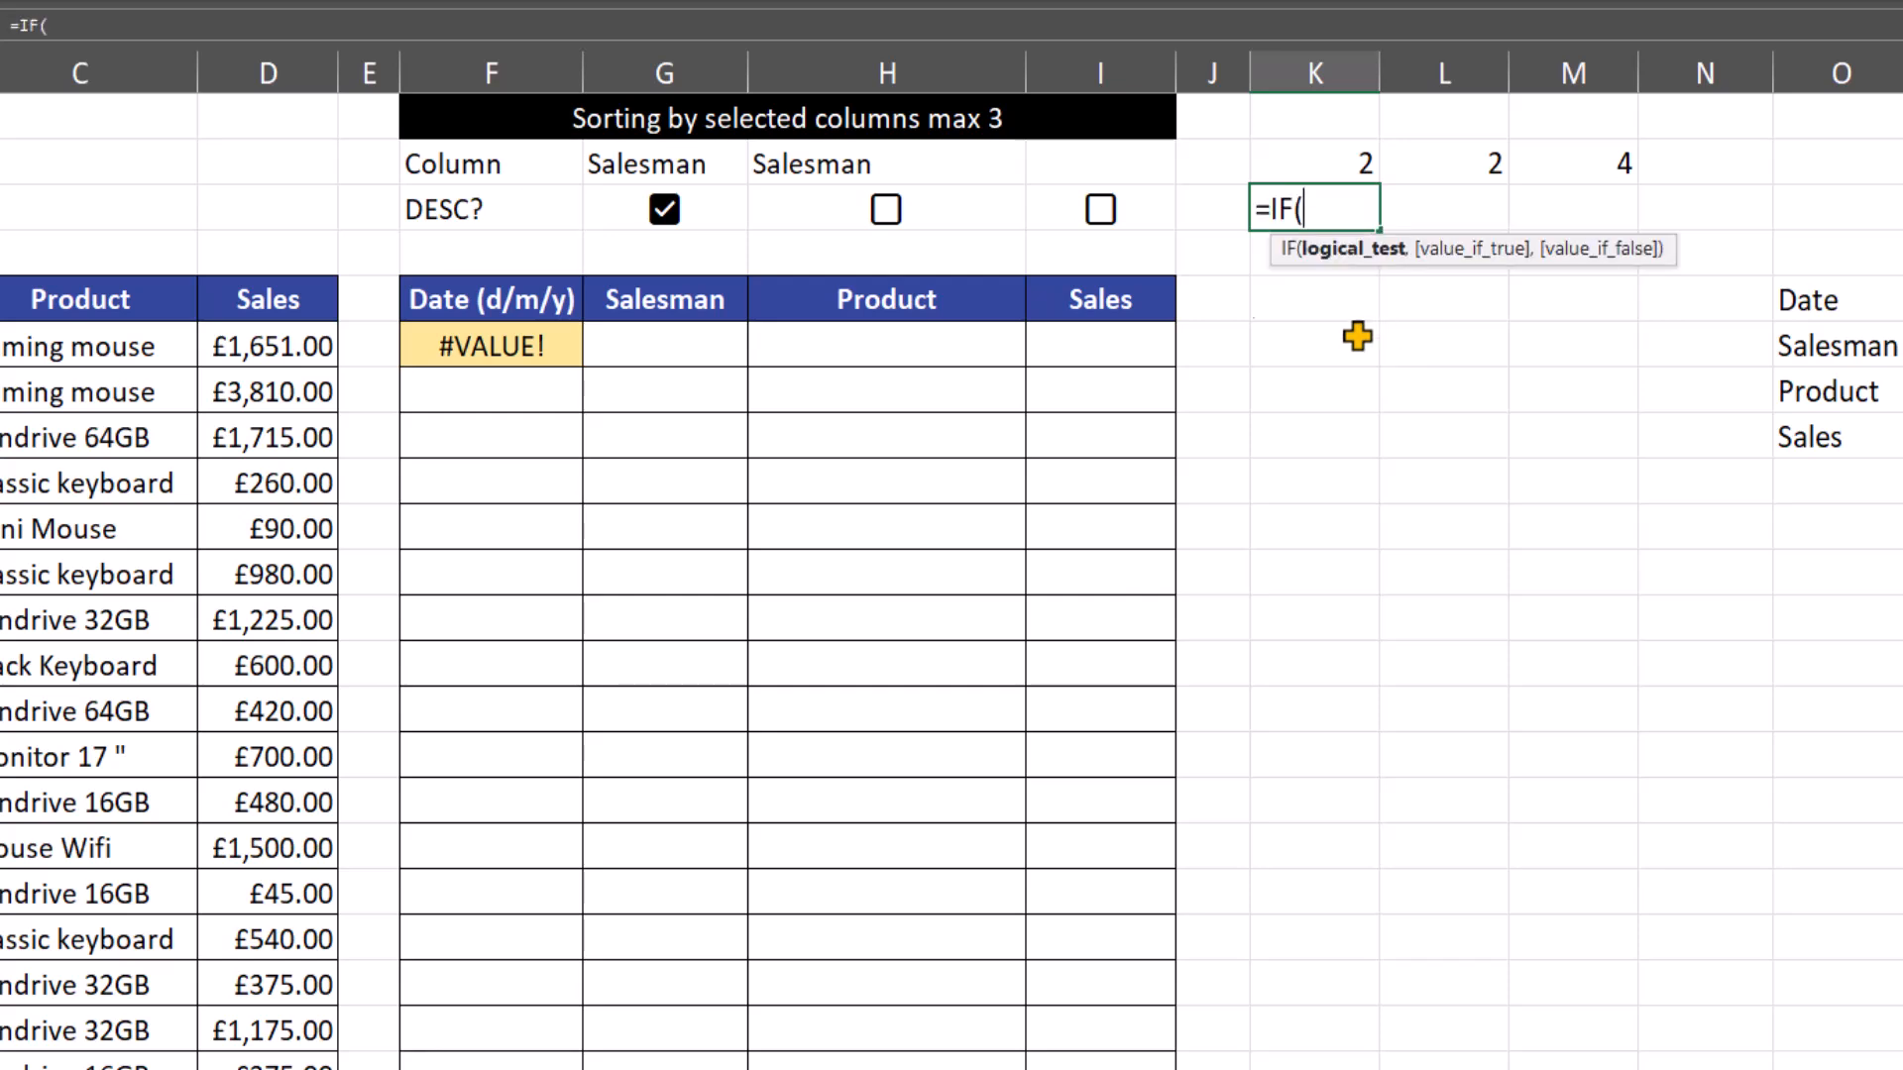
{"action": "left_click_drag", "start_coordinate": [709, 202], "coordinate": [1103, 208]}
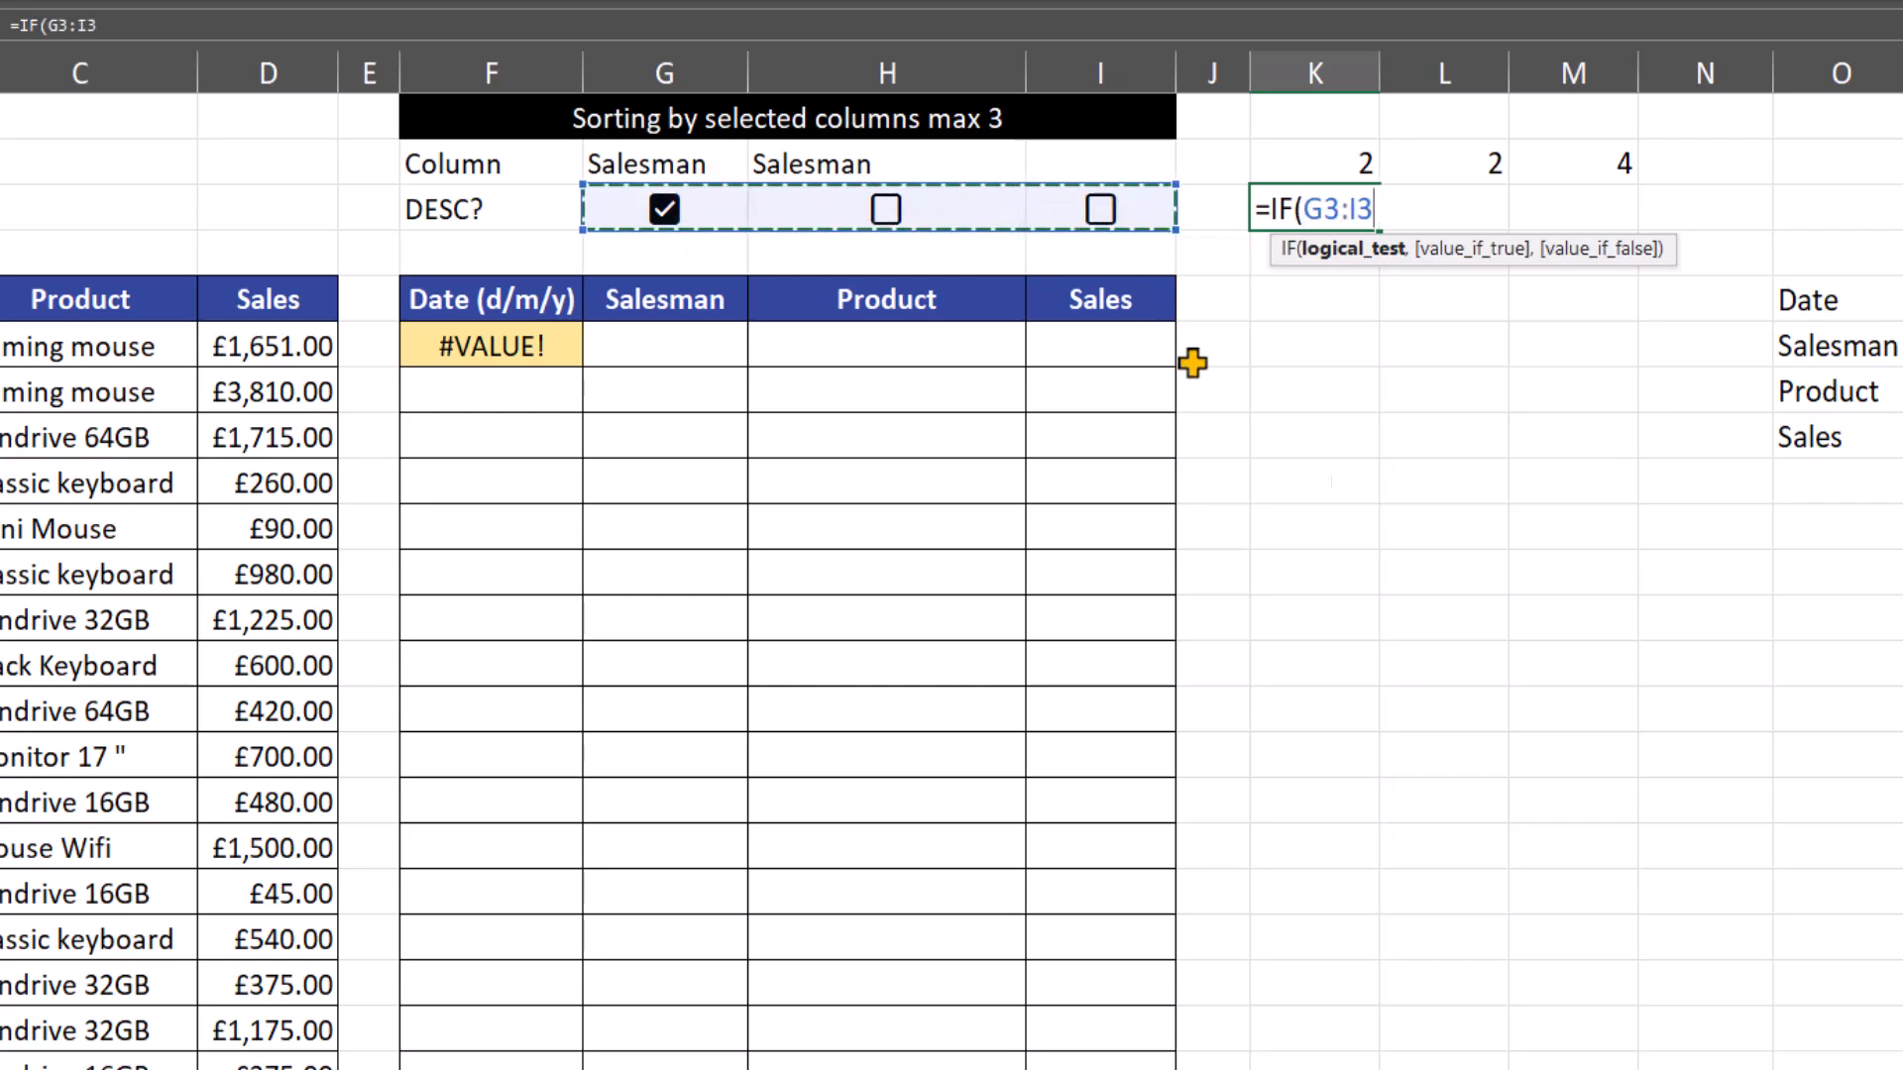
{"action": "type", "text": ";"}
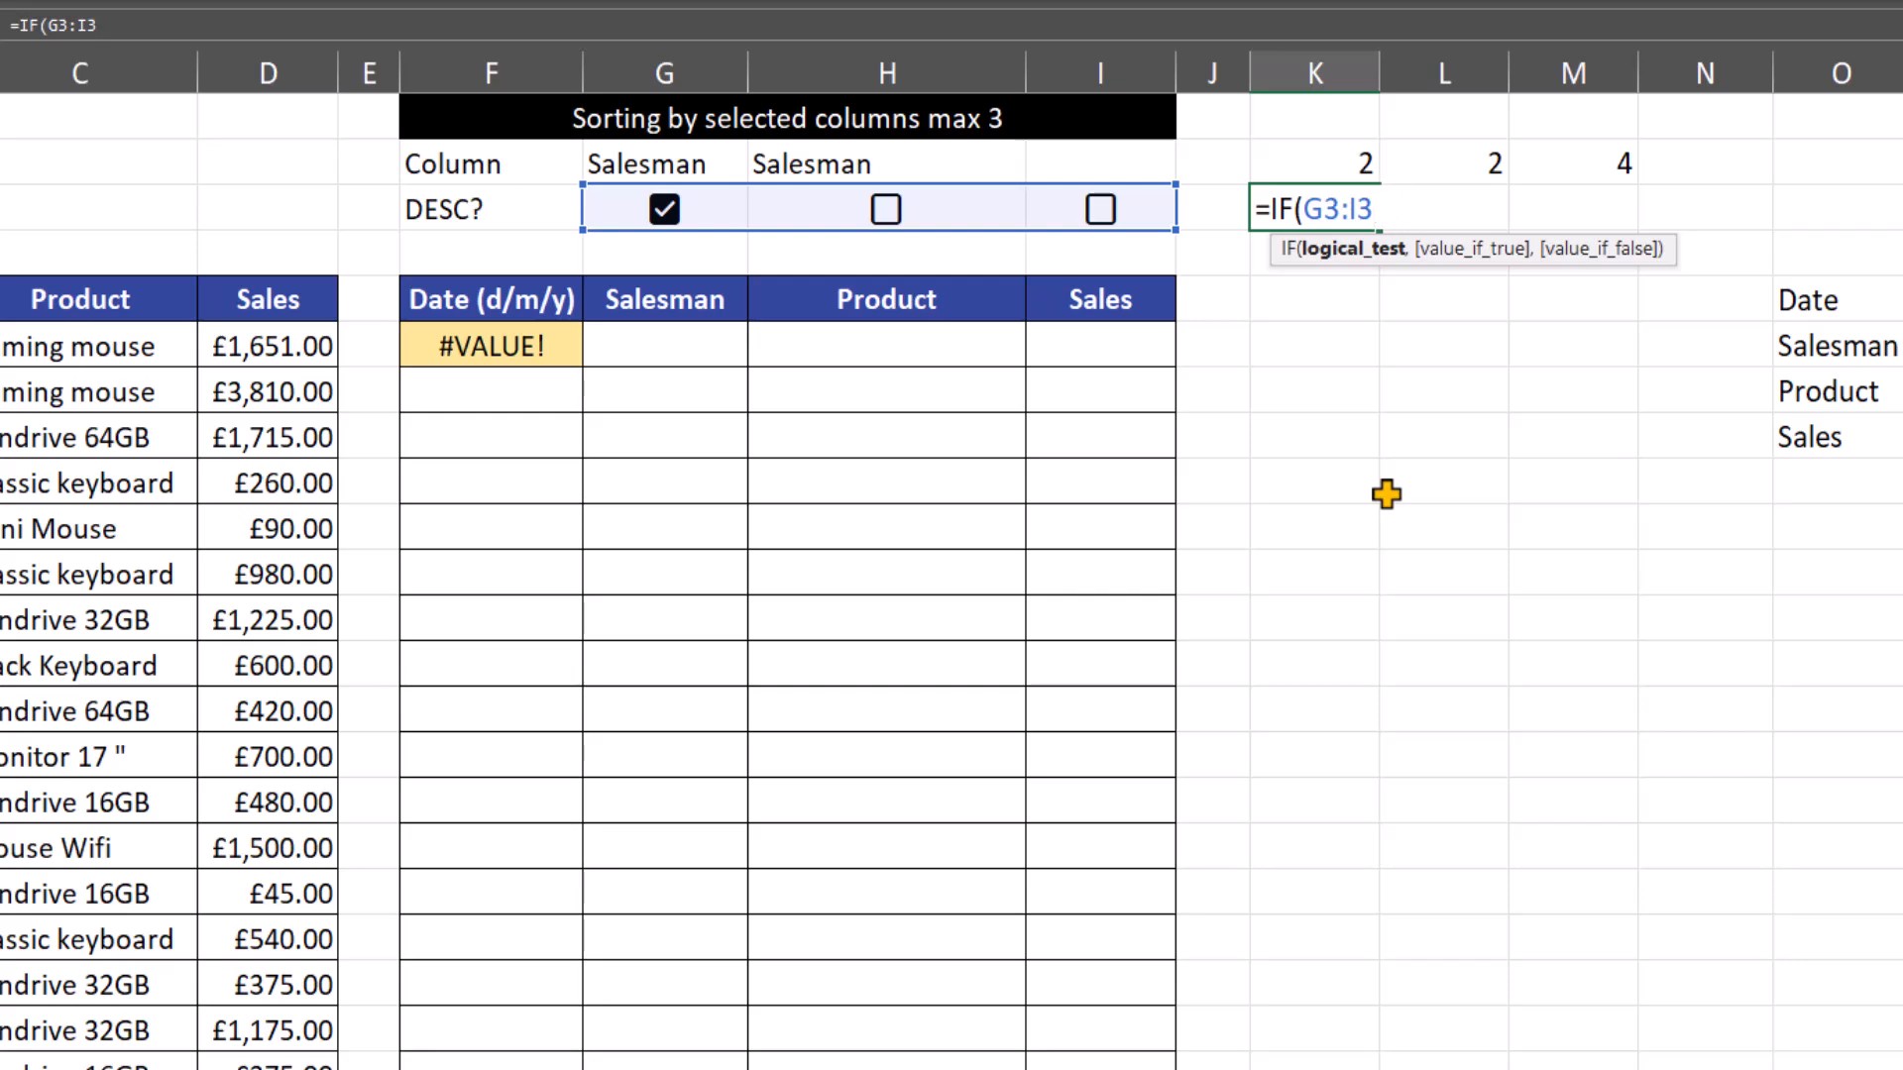
{"action": "type", "text": ",-1"}
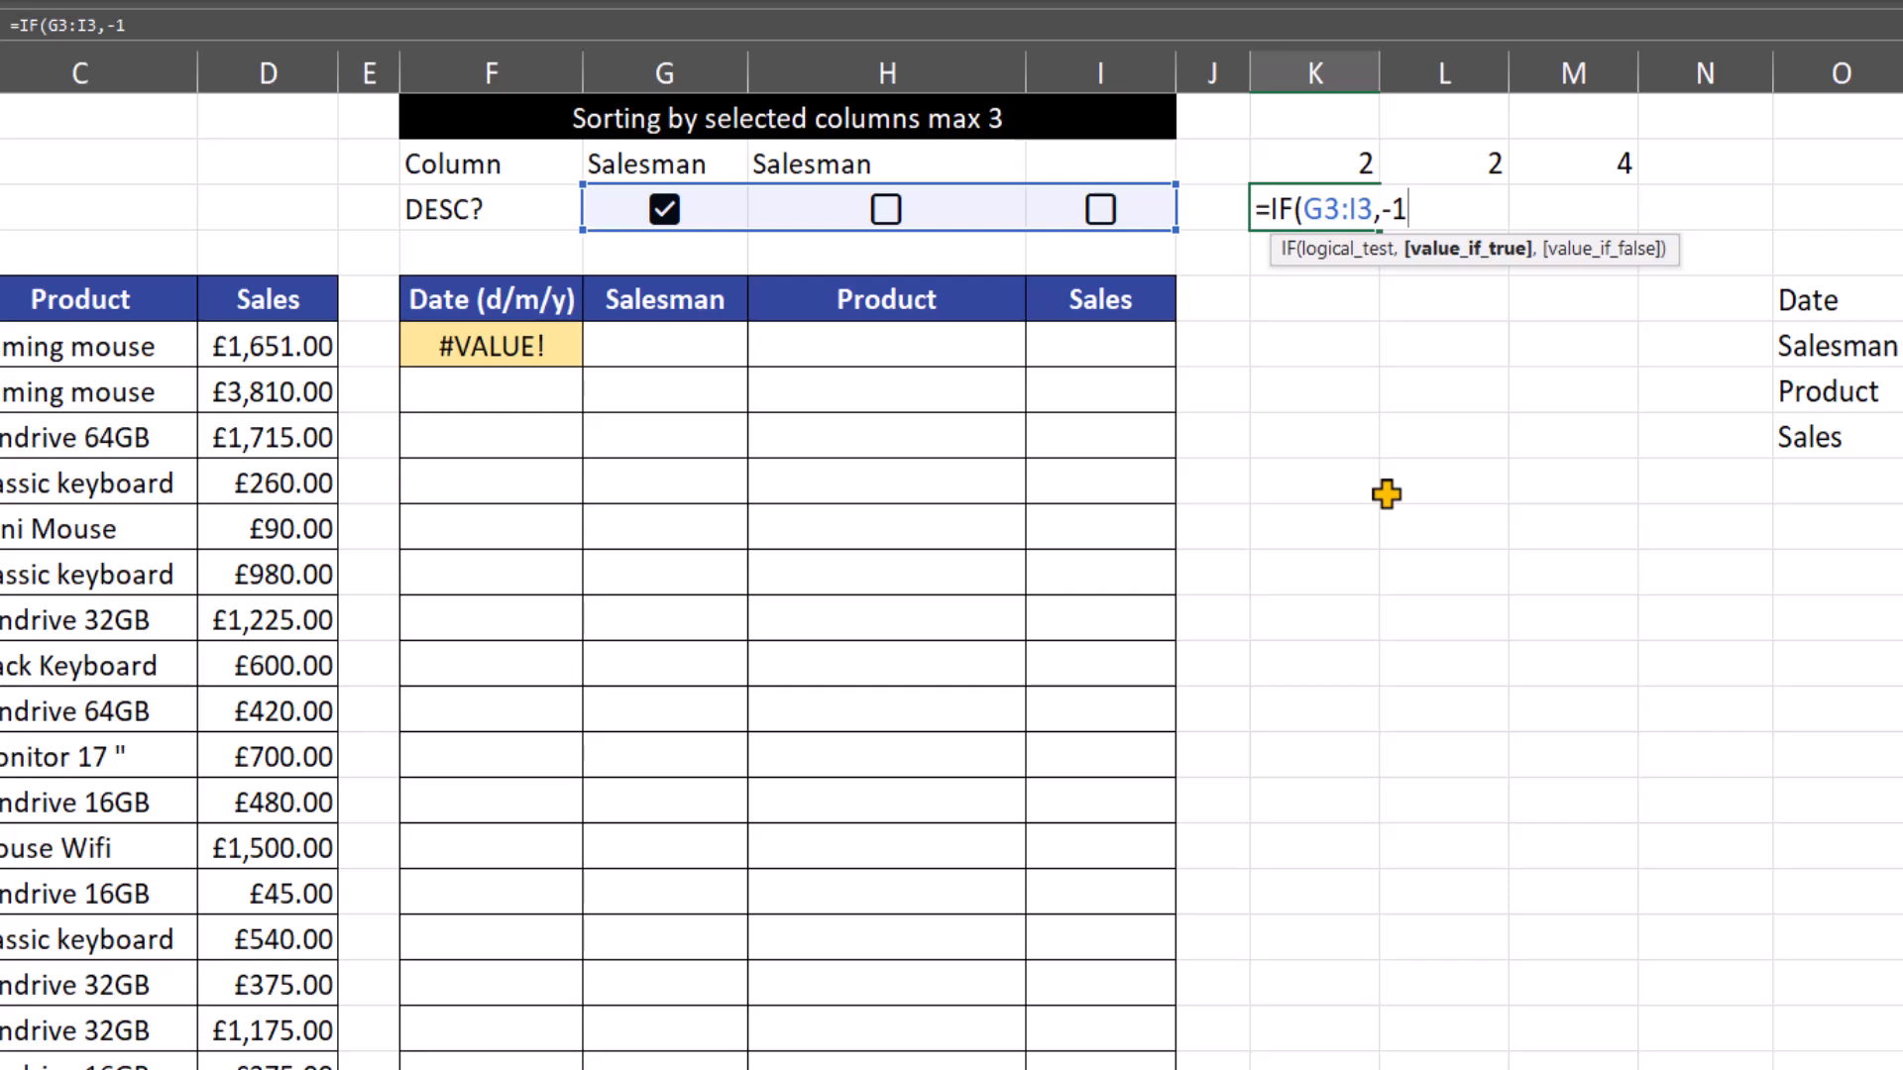
{"action": "type", "text": ","}
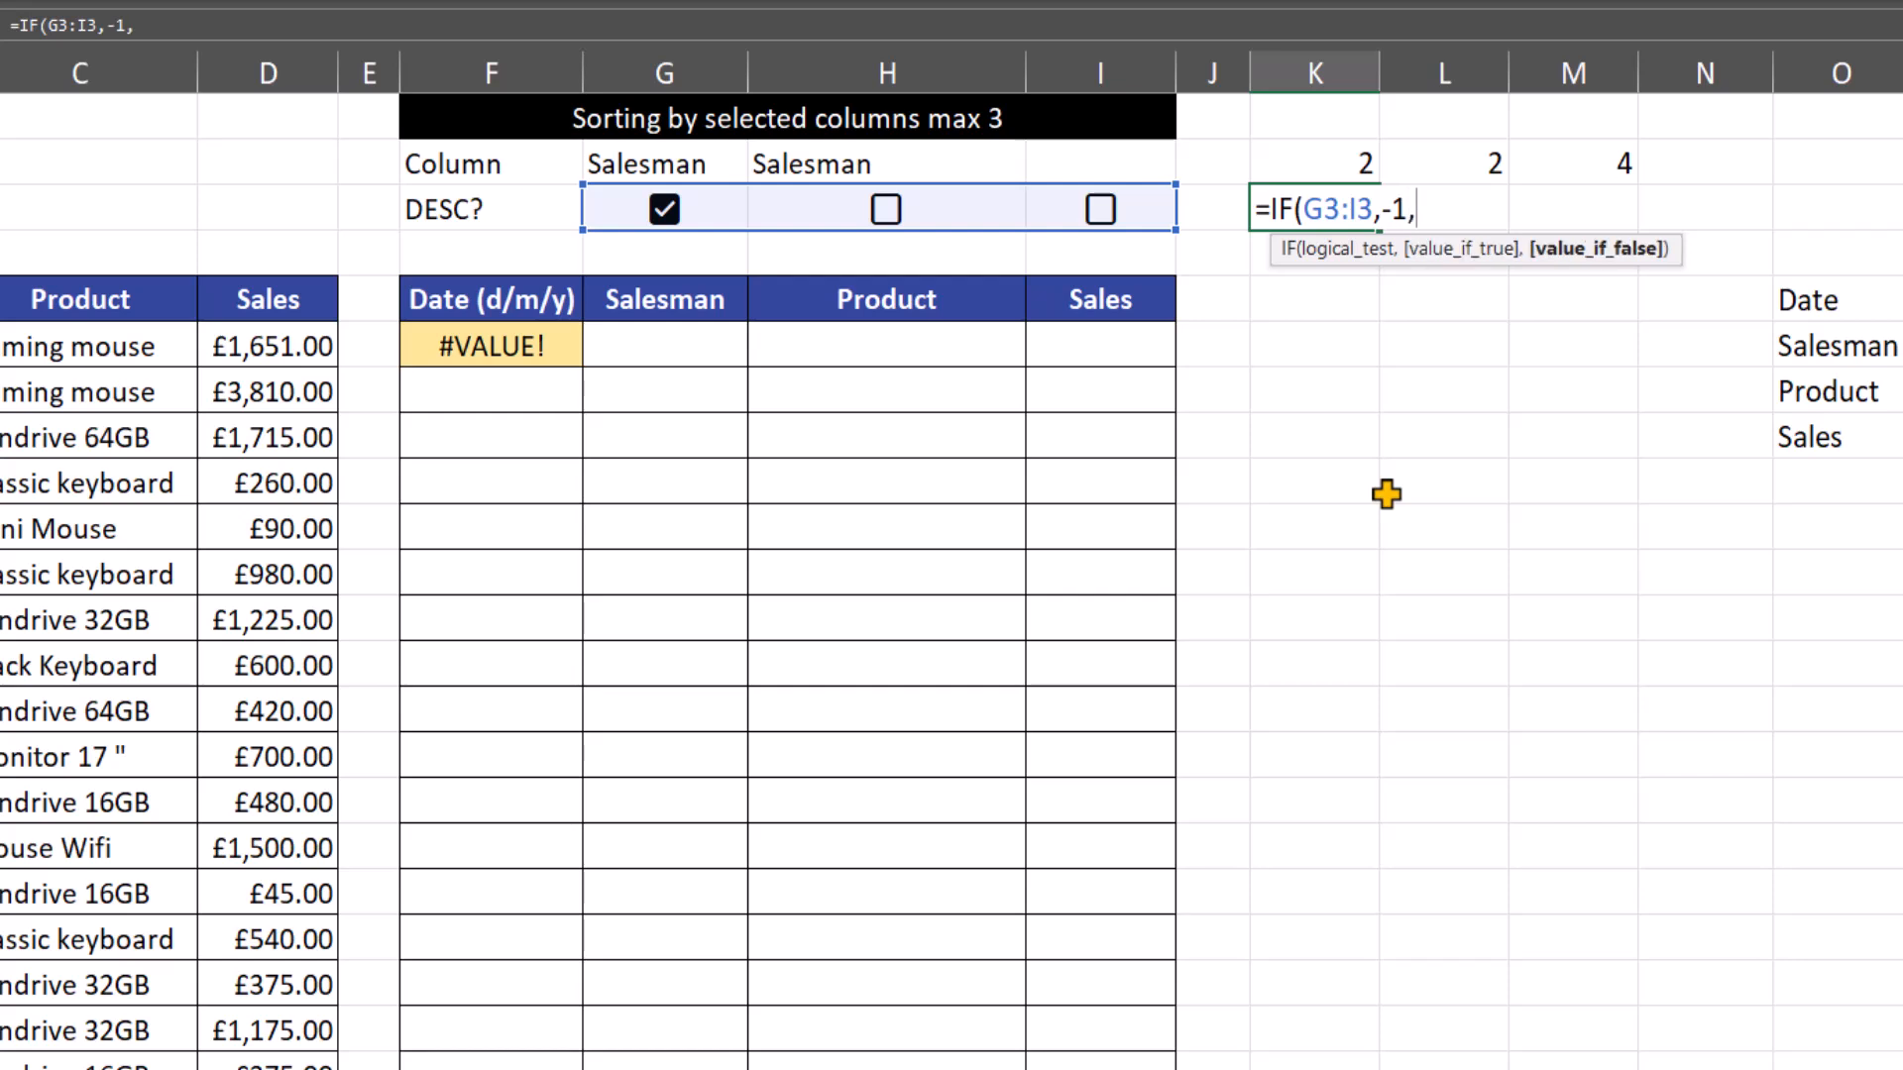
{"action": "type", "text": "1)"}
{"action": "key", "text": "Return"}
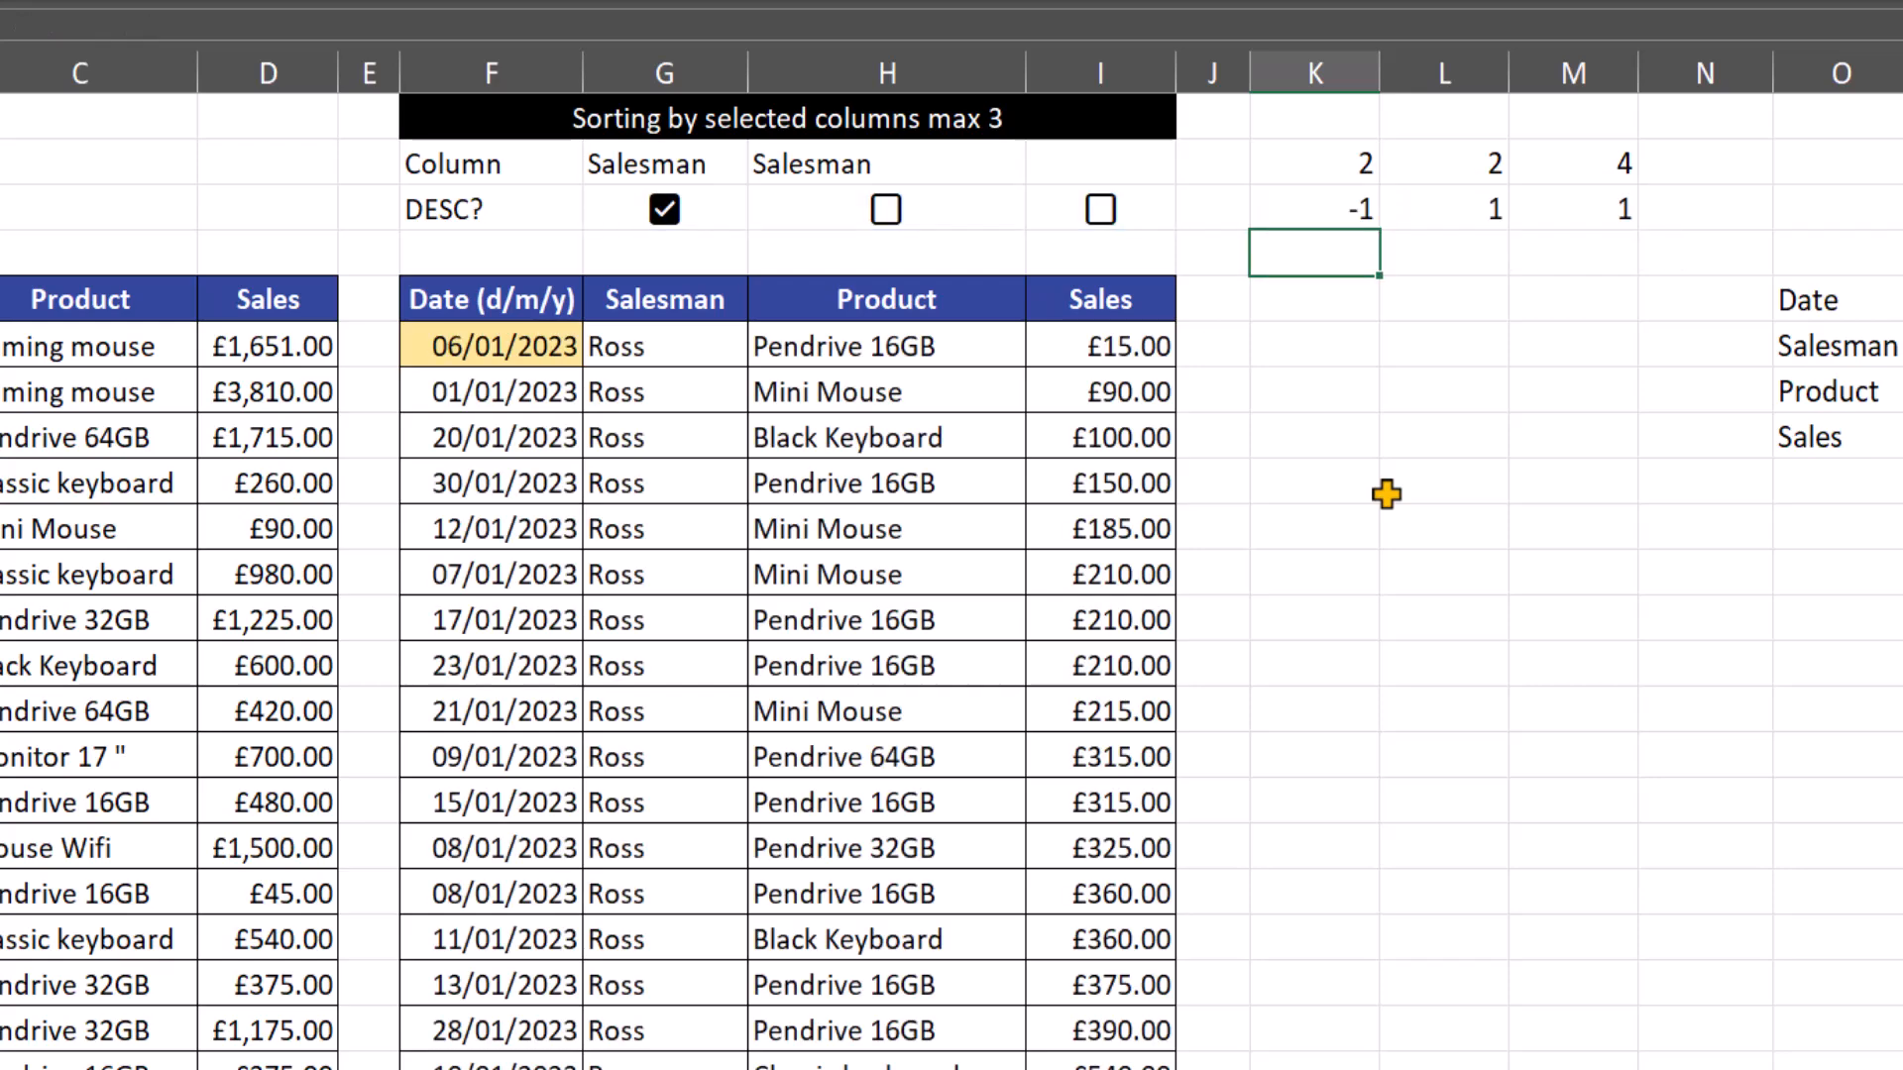
Delete the third DESC checkbox in I3 and check how the K3 IF formula treats the empty cell
{"action": "left_click", "coordinate": [1158, 211]}
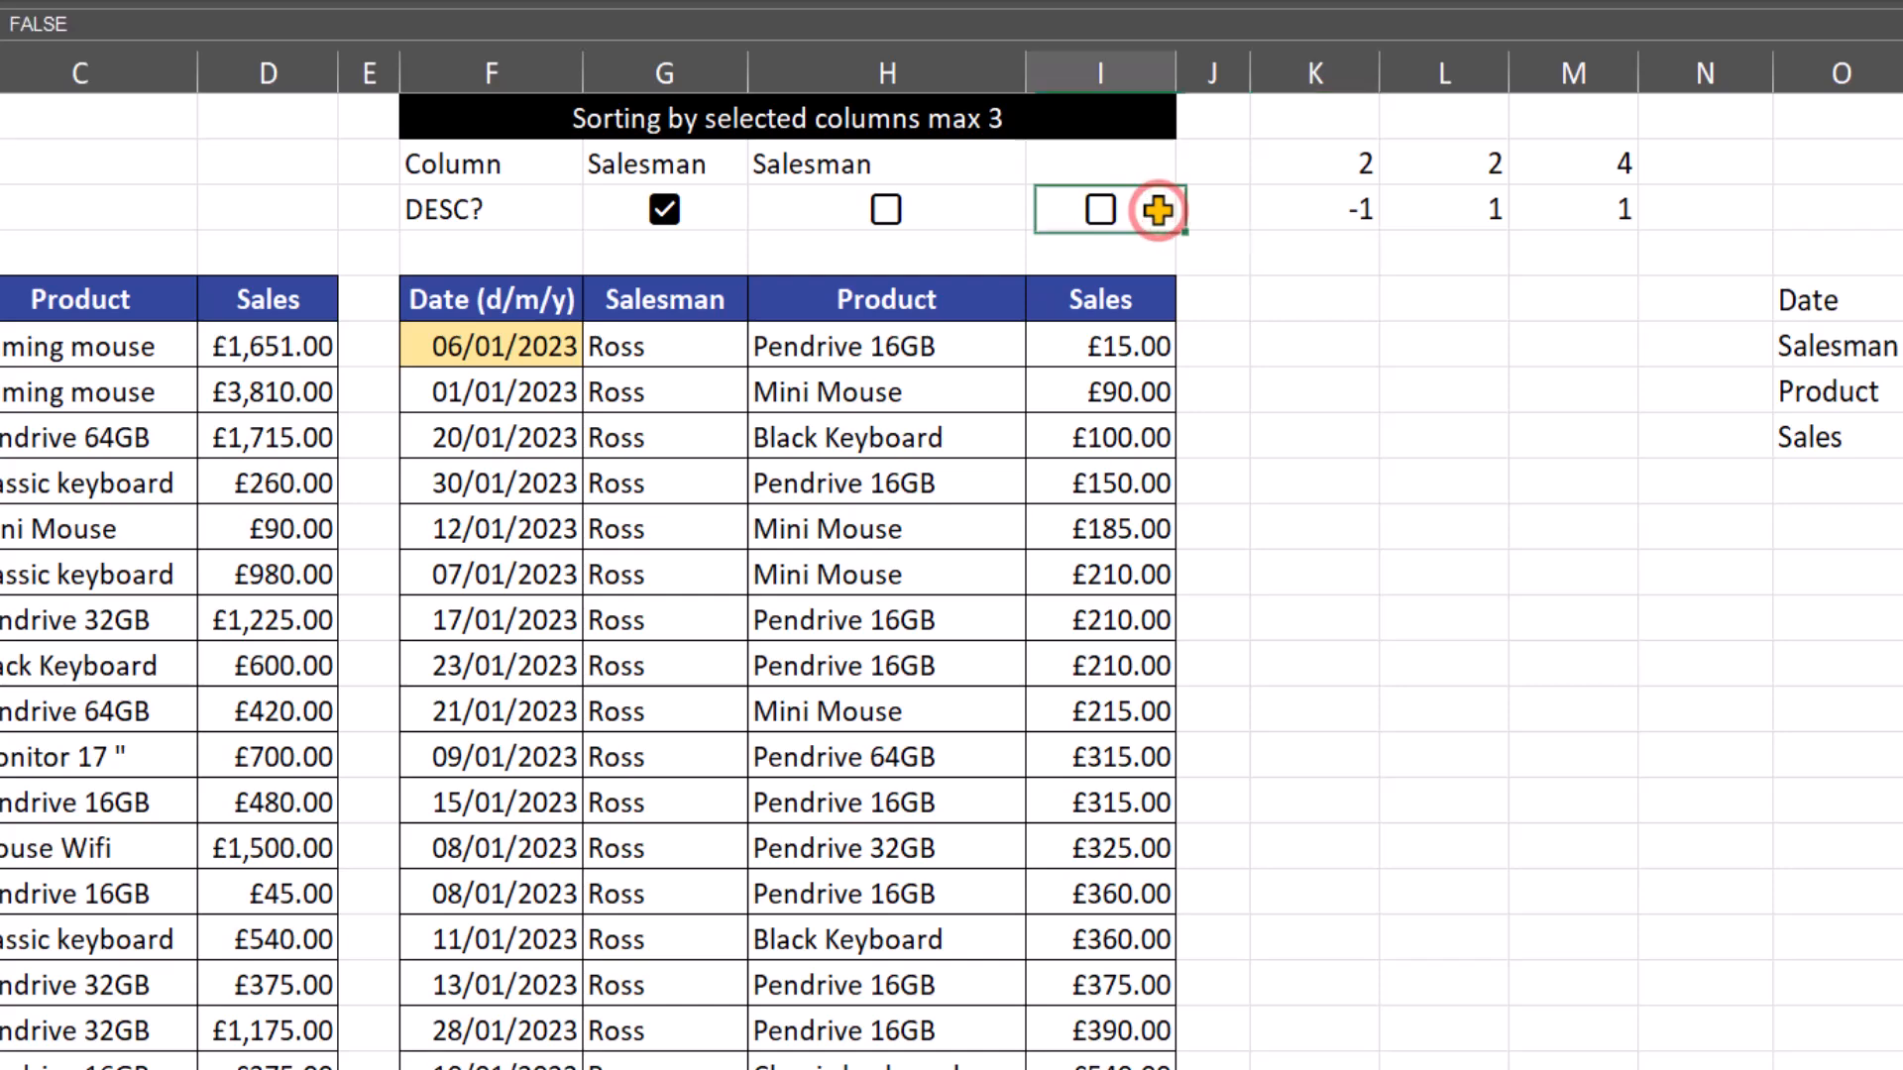
{"action": "key", "text": "Delete"}
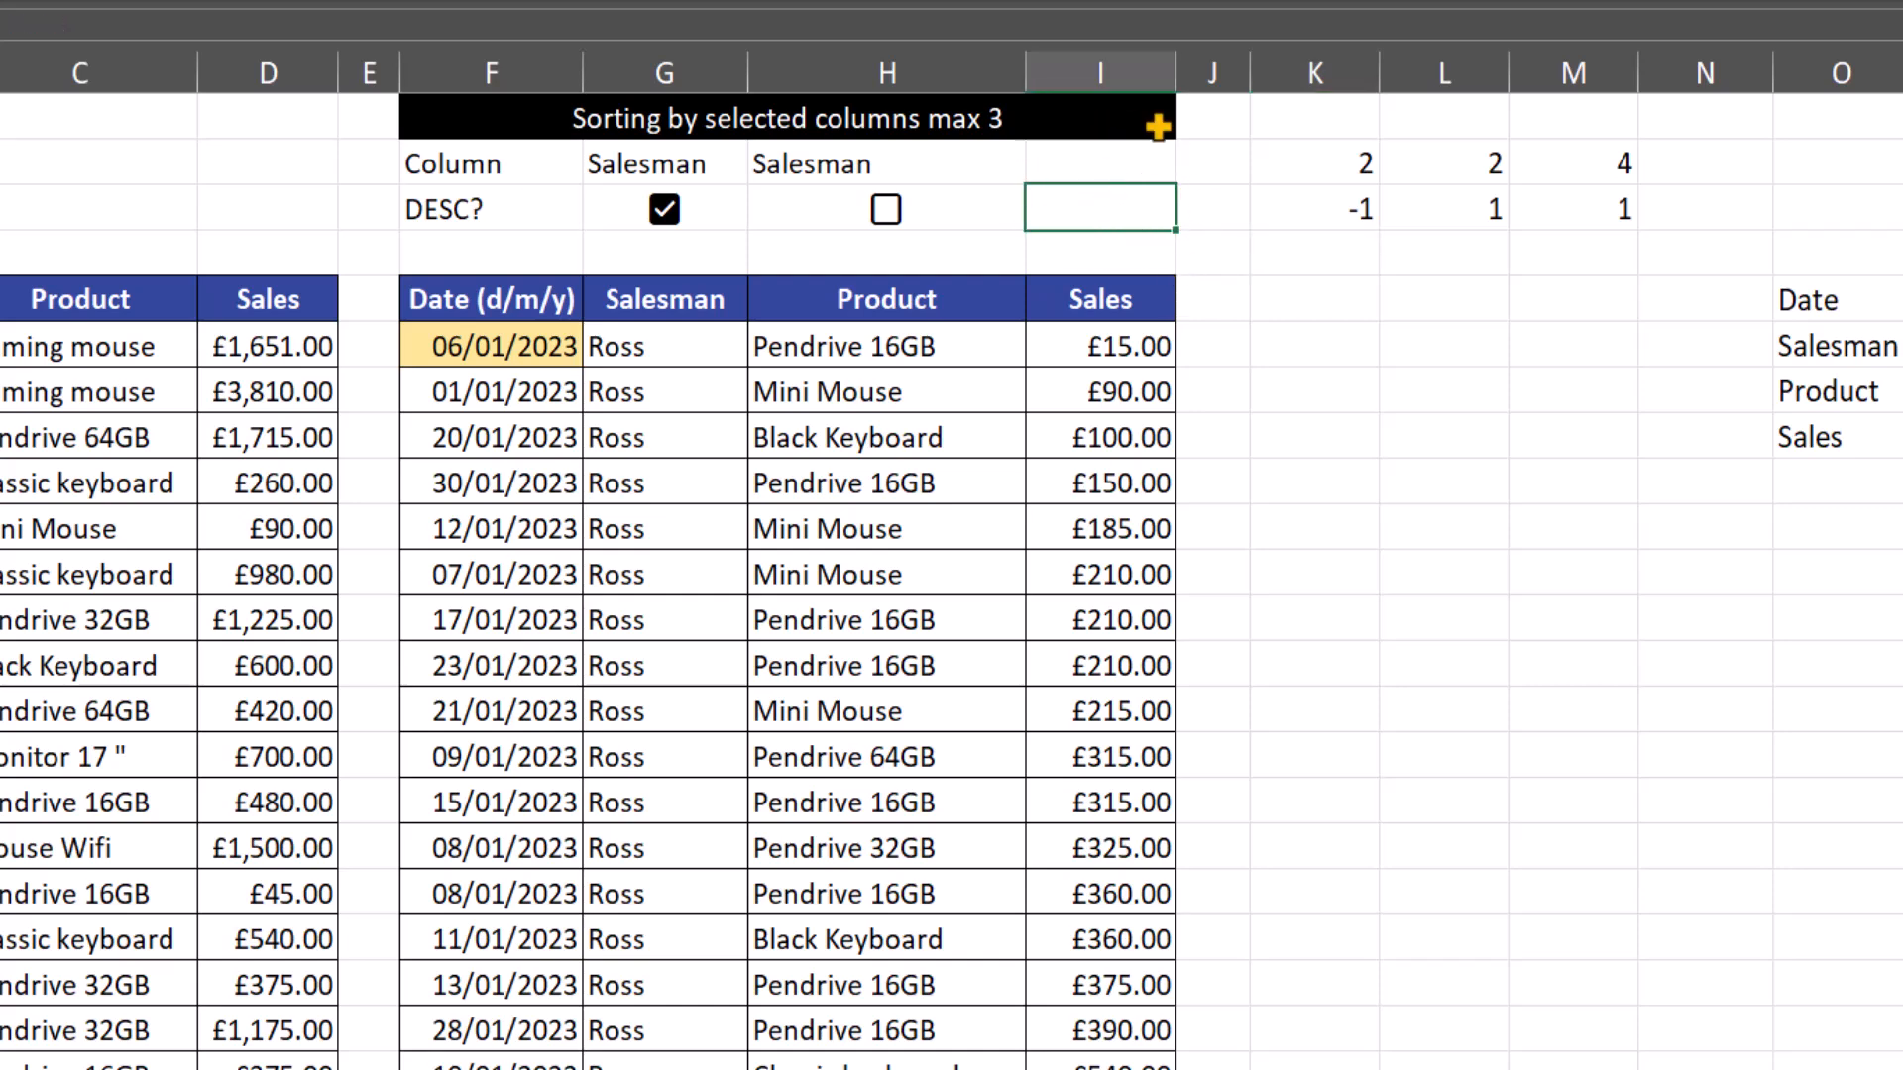
{"action": "left_click", "coordinate": [1292, 219]}
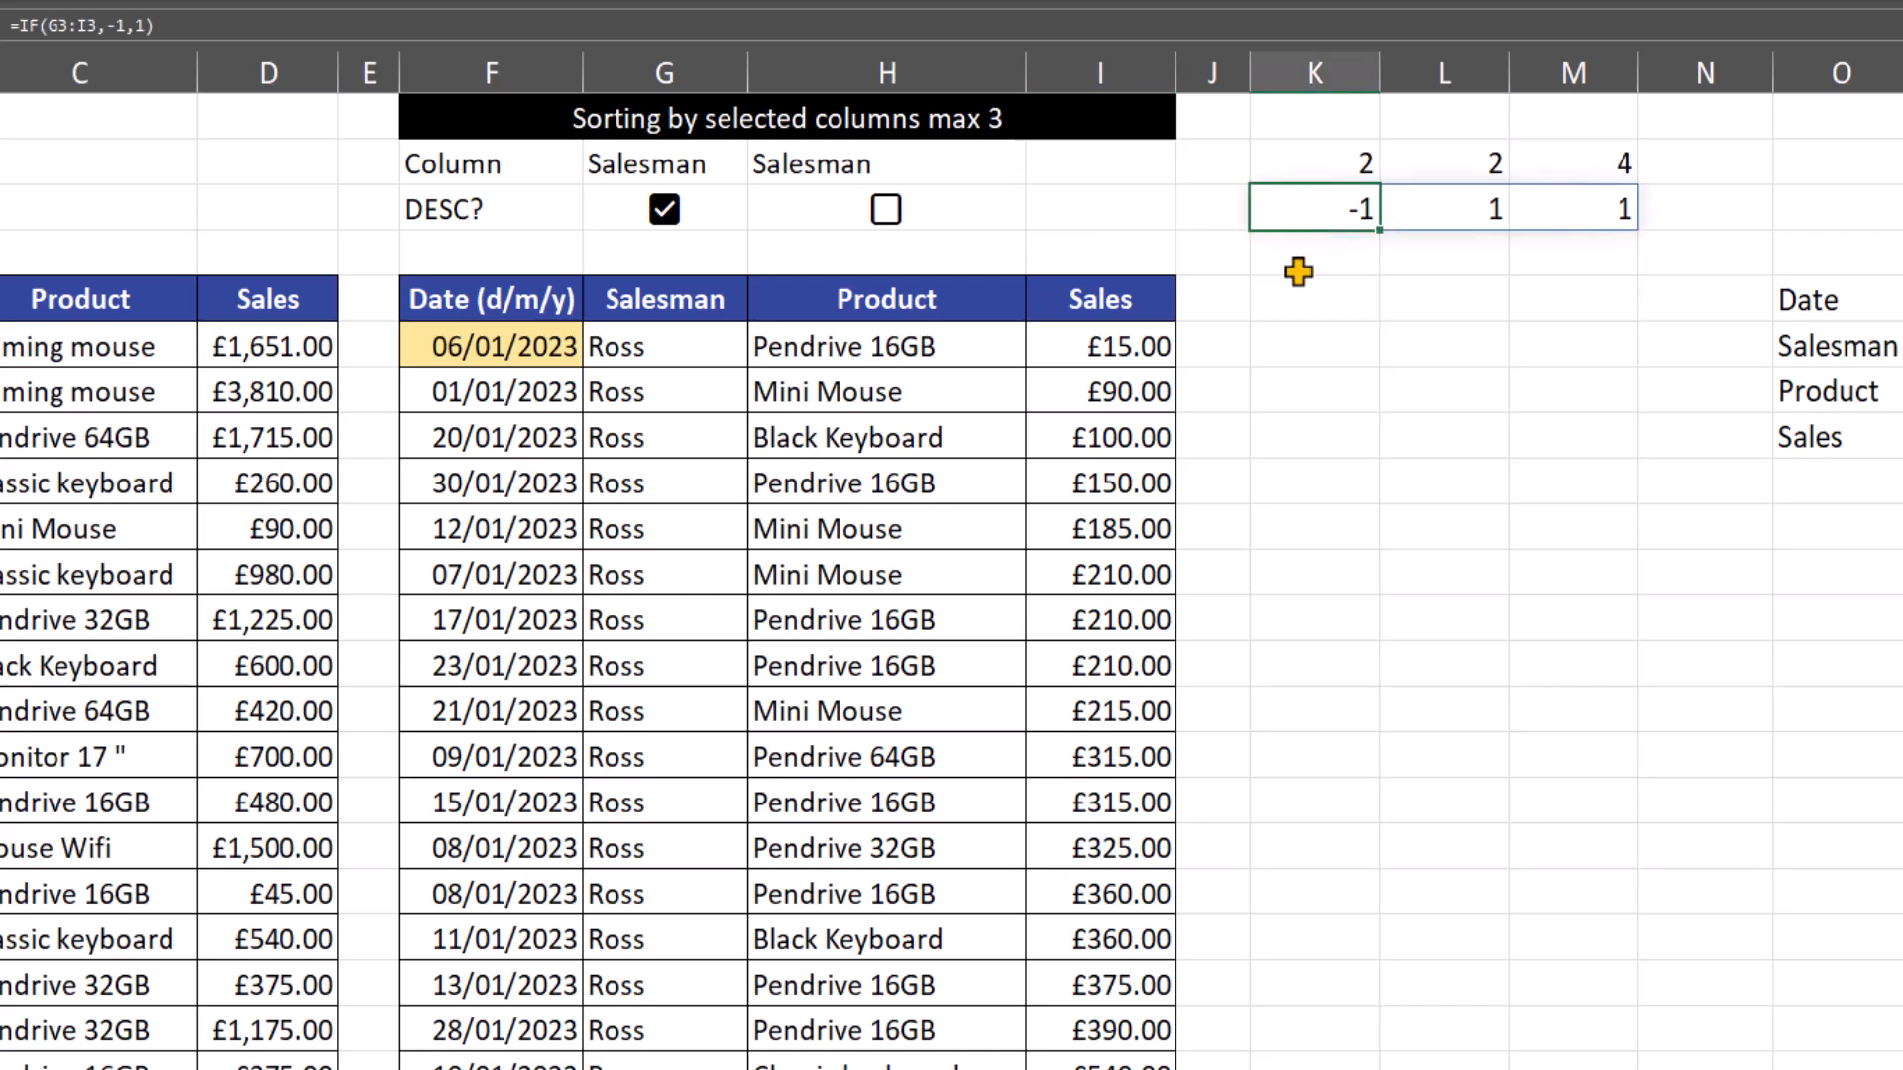
{"action": "key", "text": "F2"}
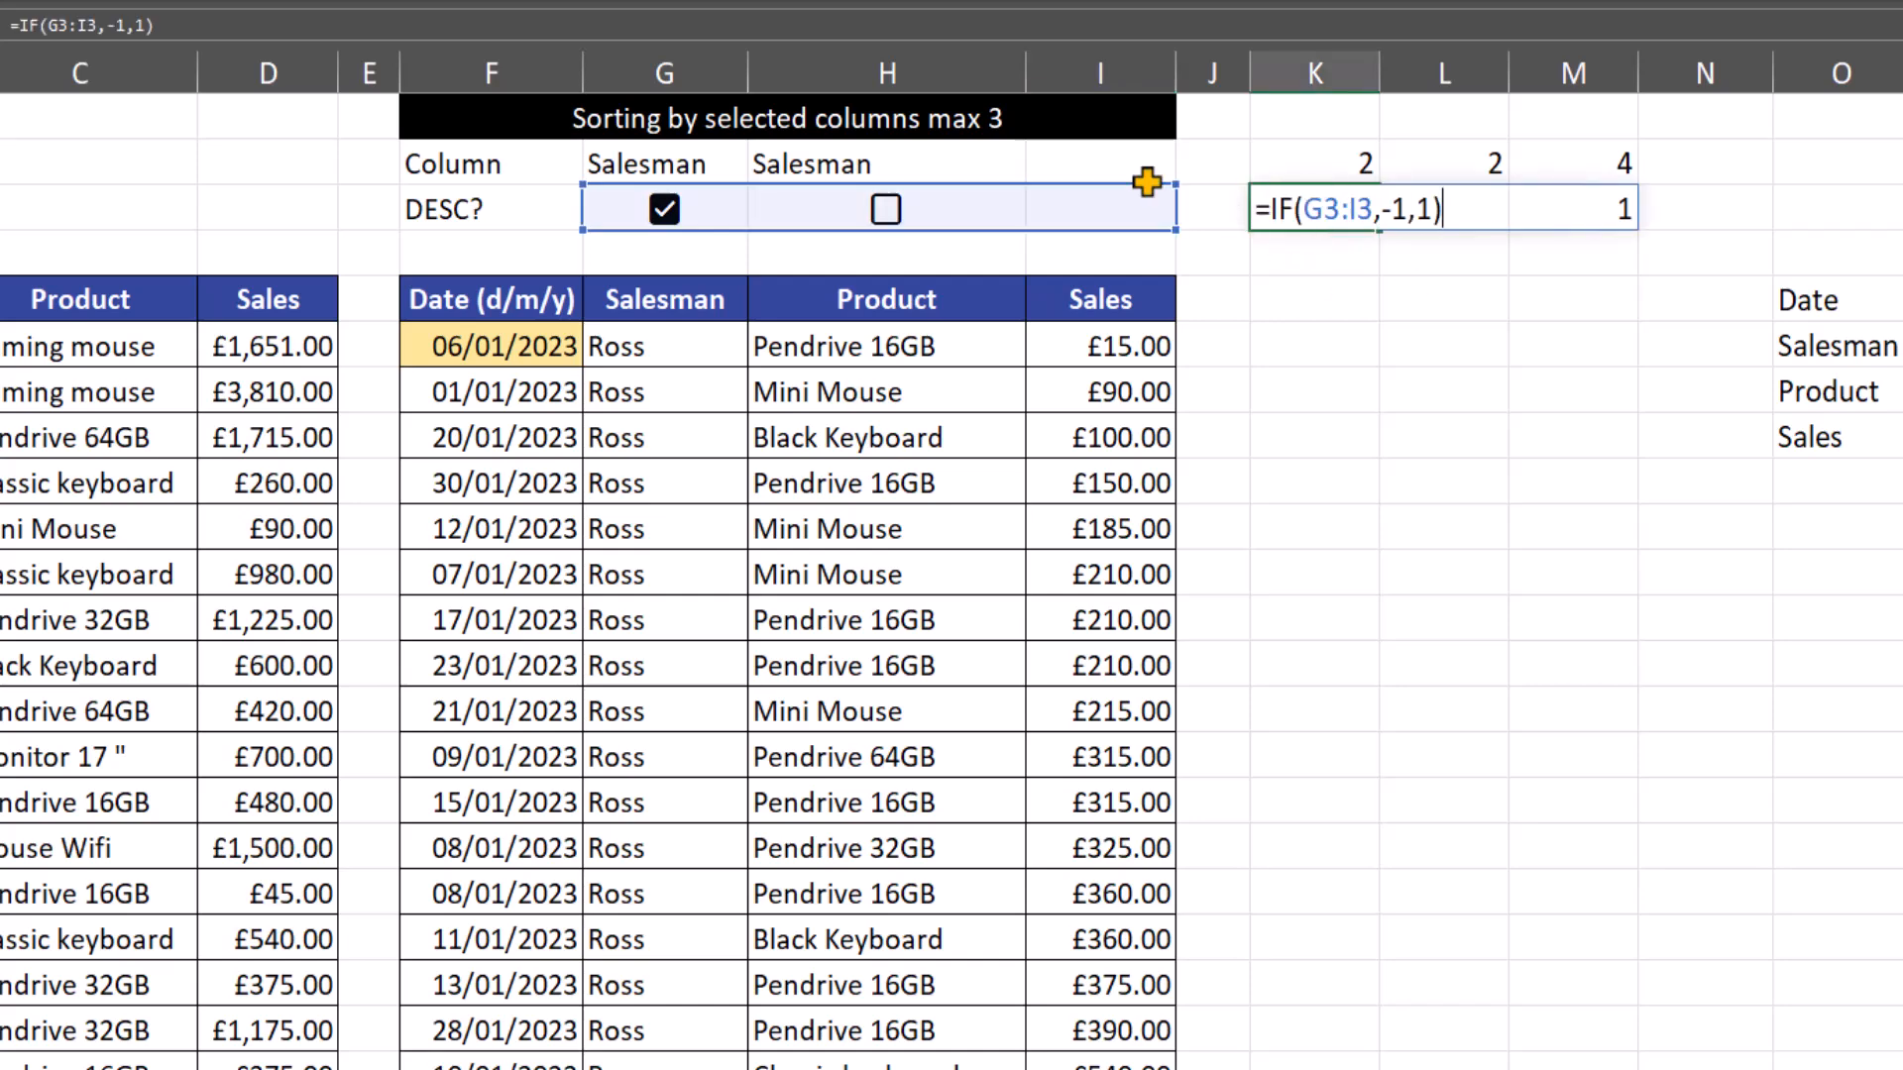
{"action": "left_click", "coordinate": [1420, 209]}
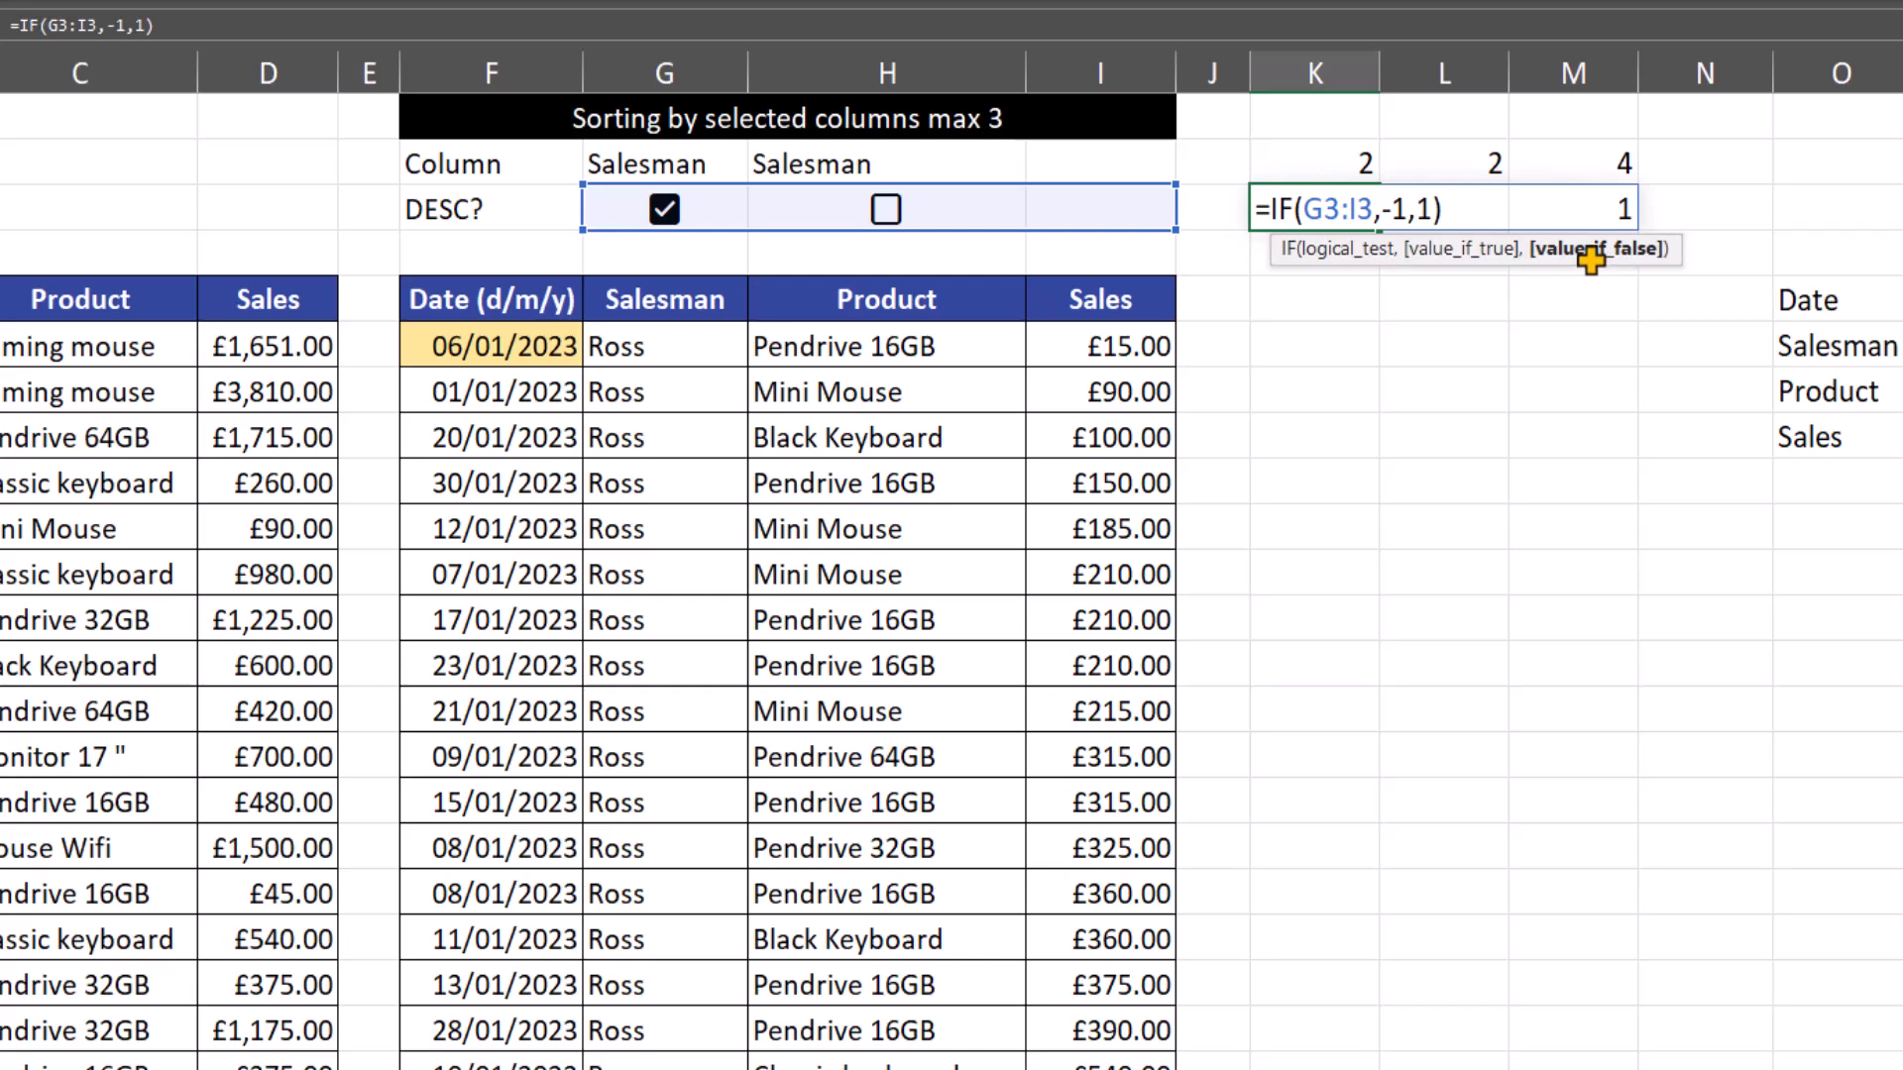
{"action": "key", "text": "ctrl+2"}
{"action": "left_click_drag", "start_coordinate": [1095, 216], "coordinate": [1198, 258]}
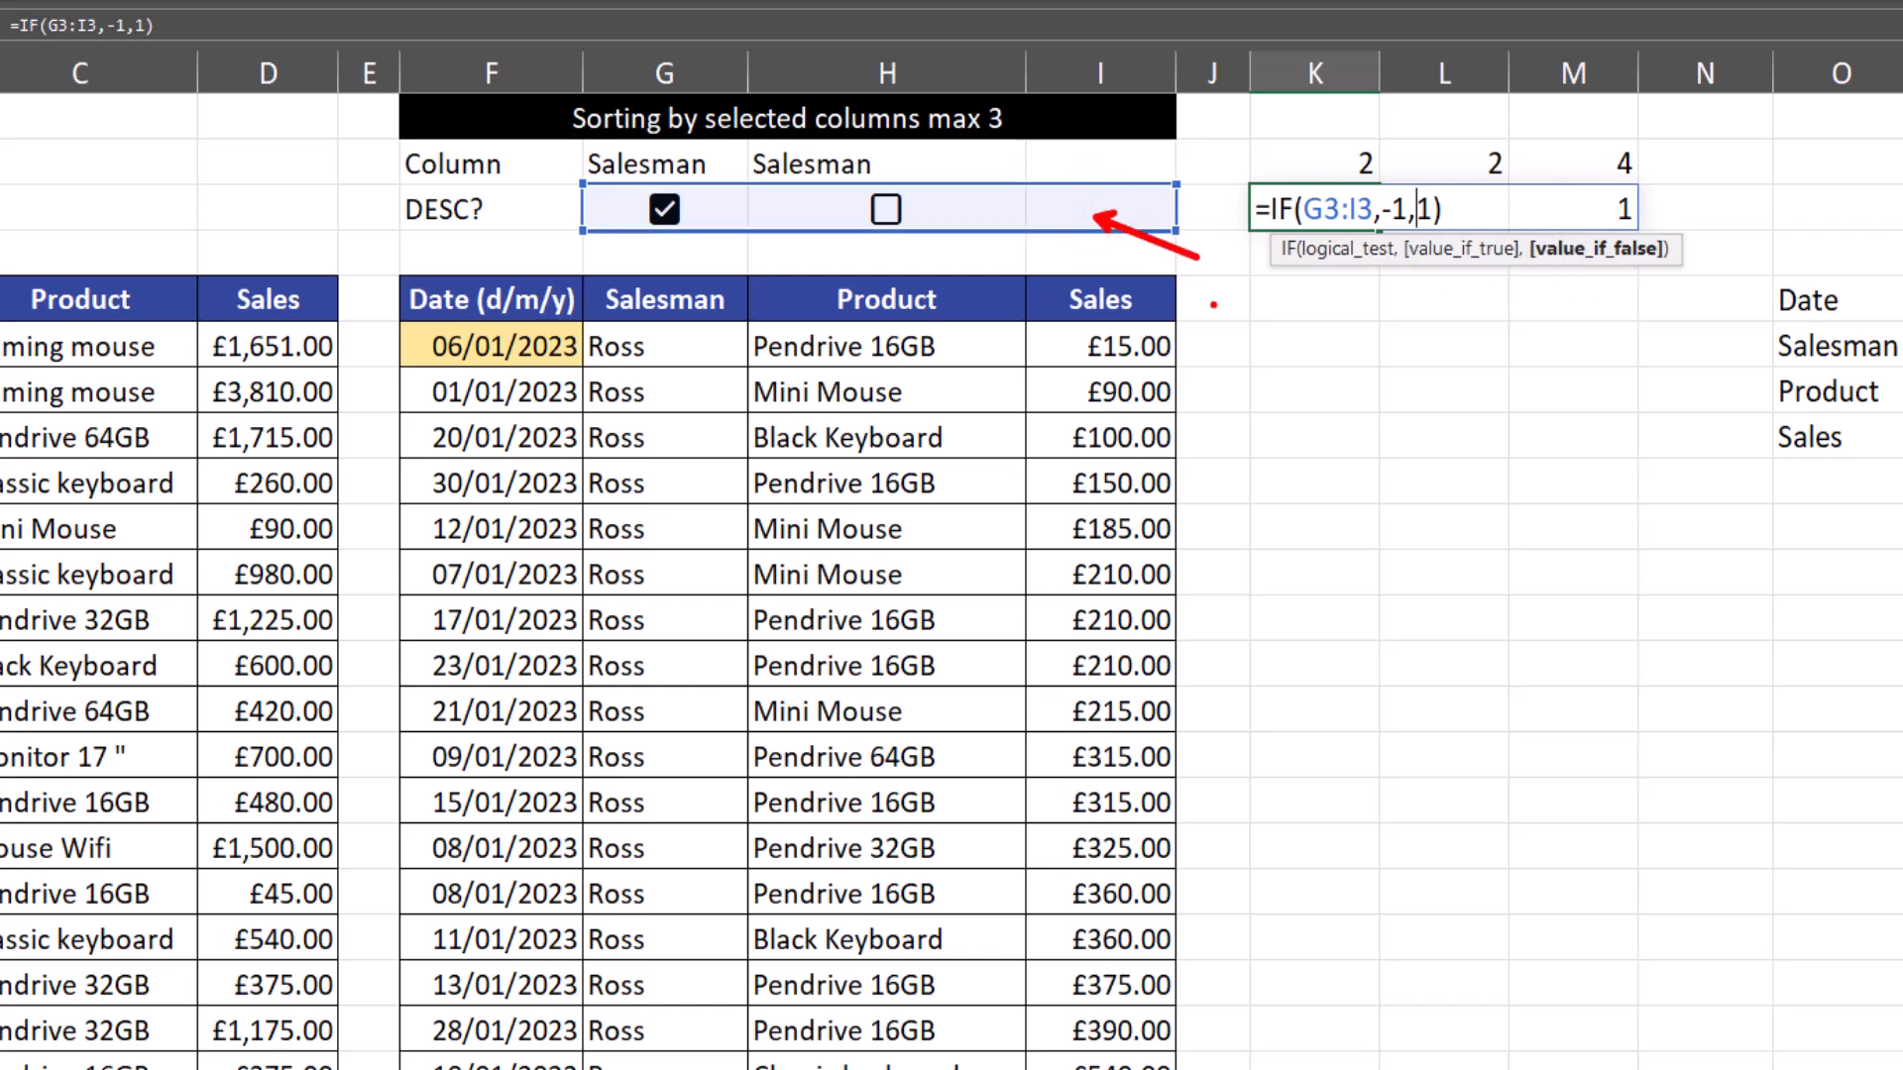
{"action": "key", "text": "Escape"}
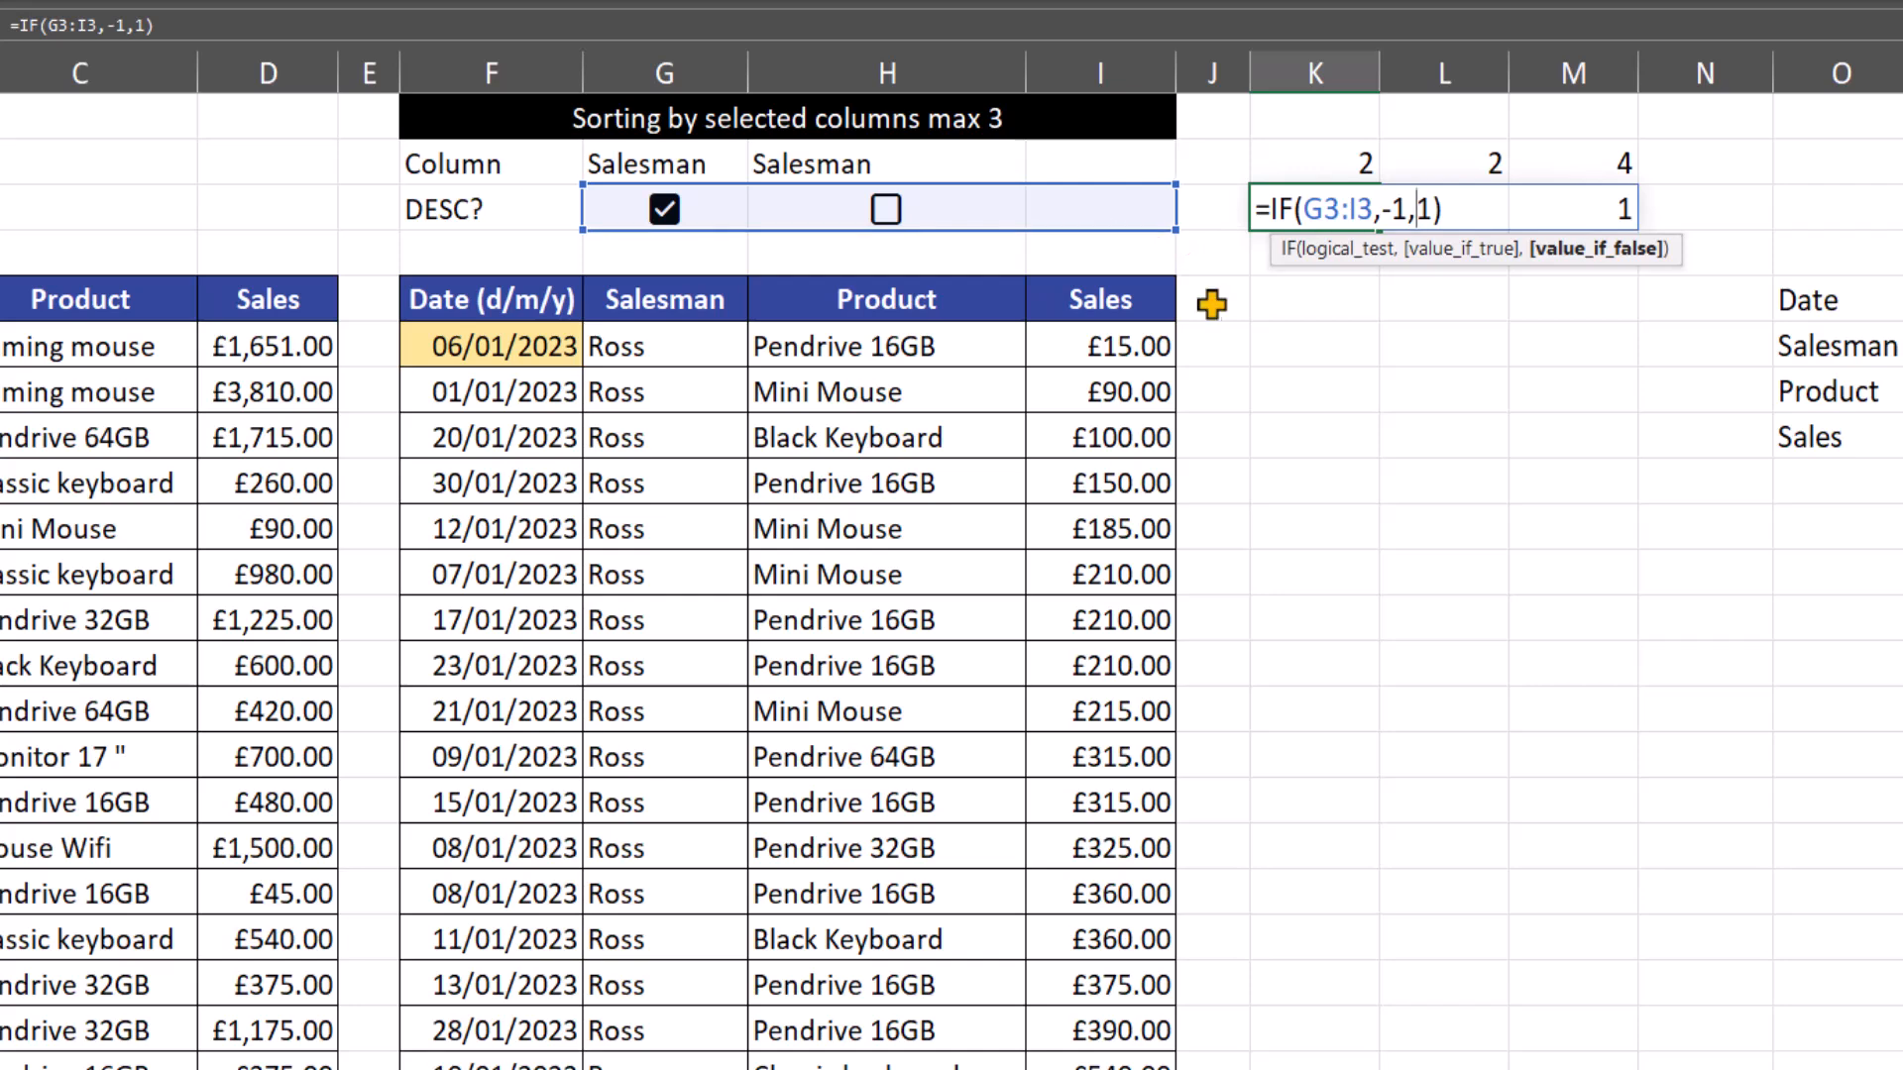
{"action": "key", "text": "ctrl+Return"}
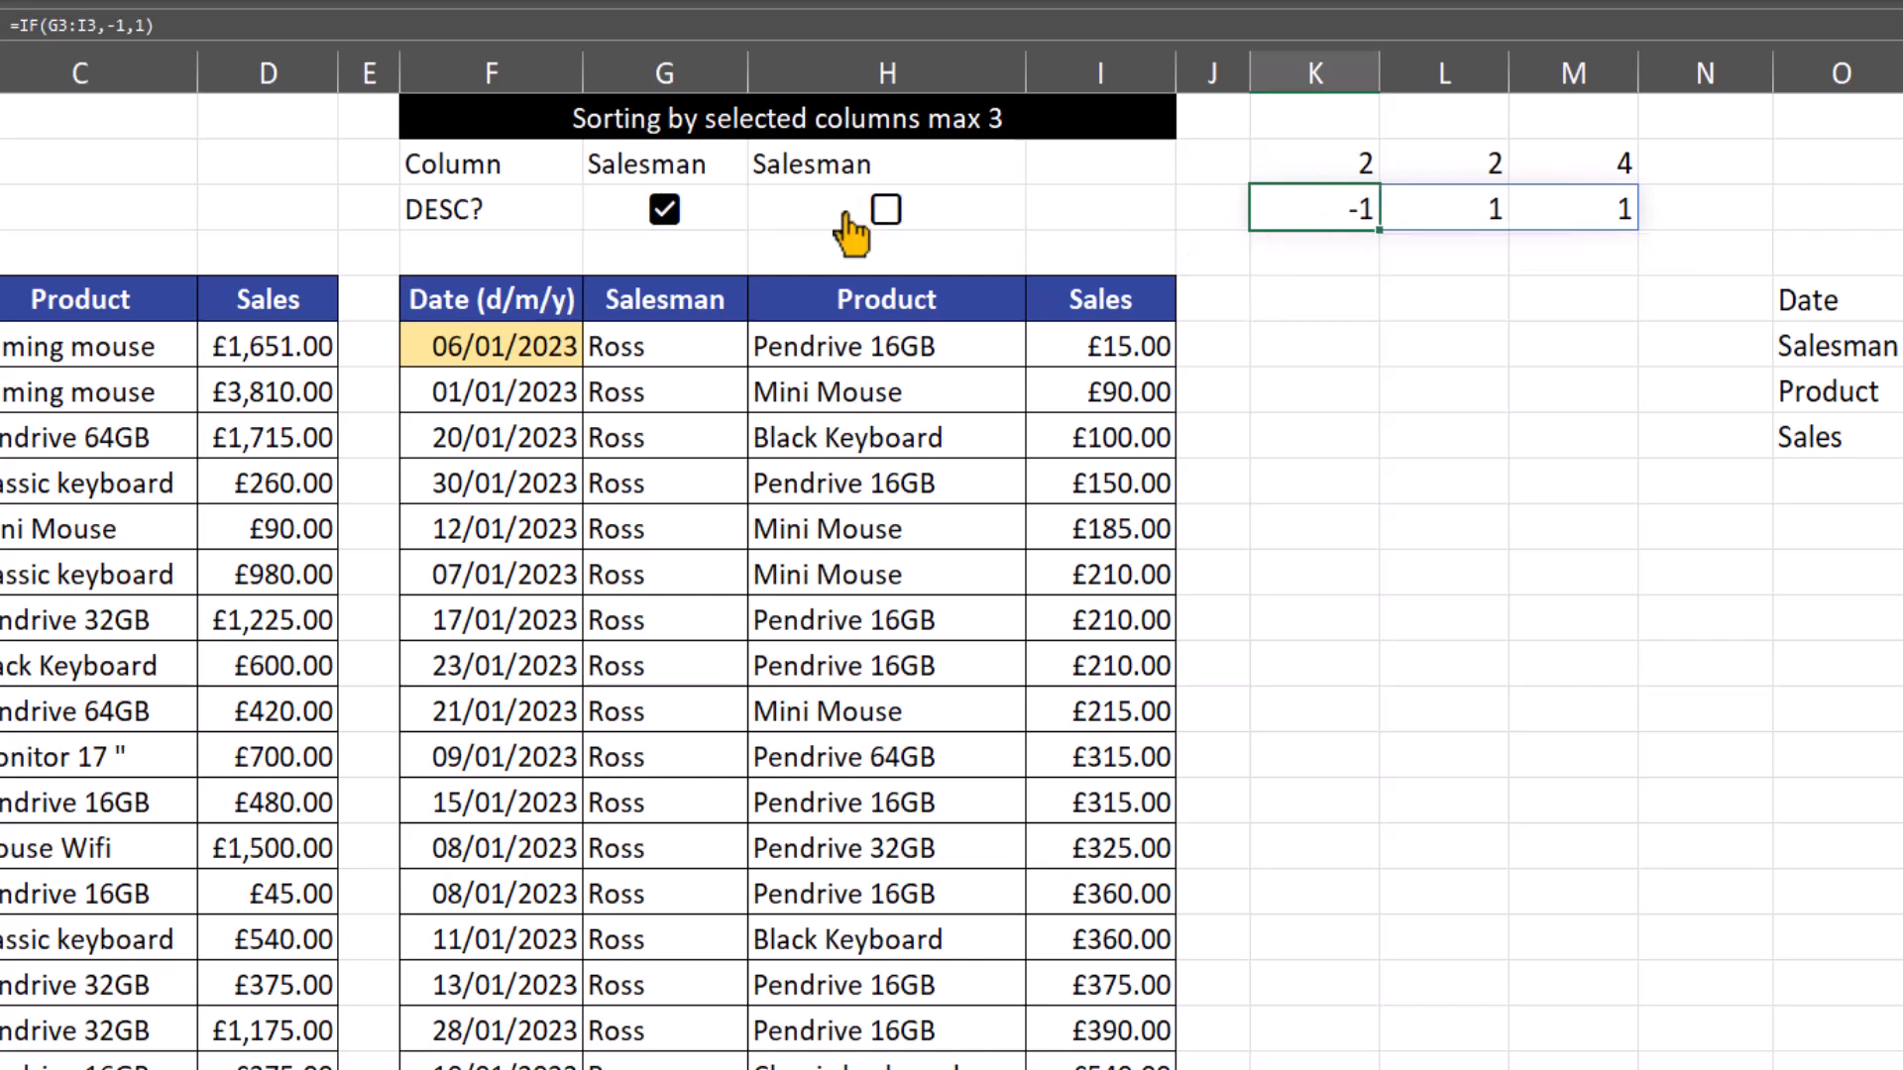
Replace the K2:M2 sort index in the F6 SORT formula with K2's expression IFERROR(MATCH(G2:I2,A5:D5,0),4)
{"action": "left_click", "coordinate": [545, 347]}
{"action": "double_click", "coordinate": [1317, 162]}
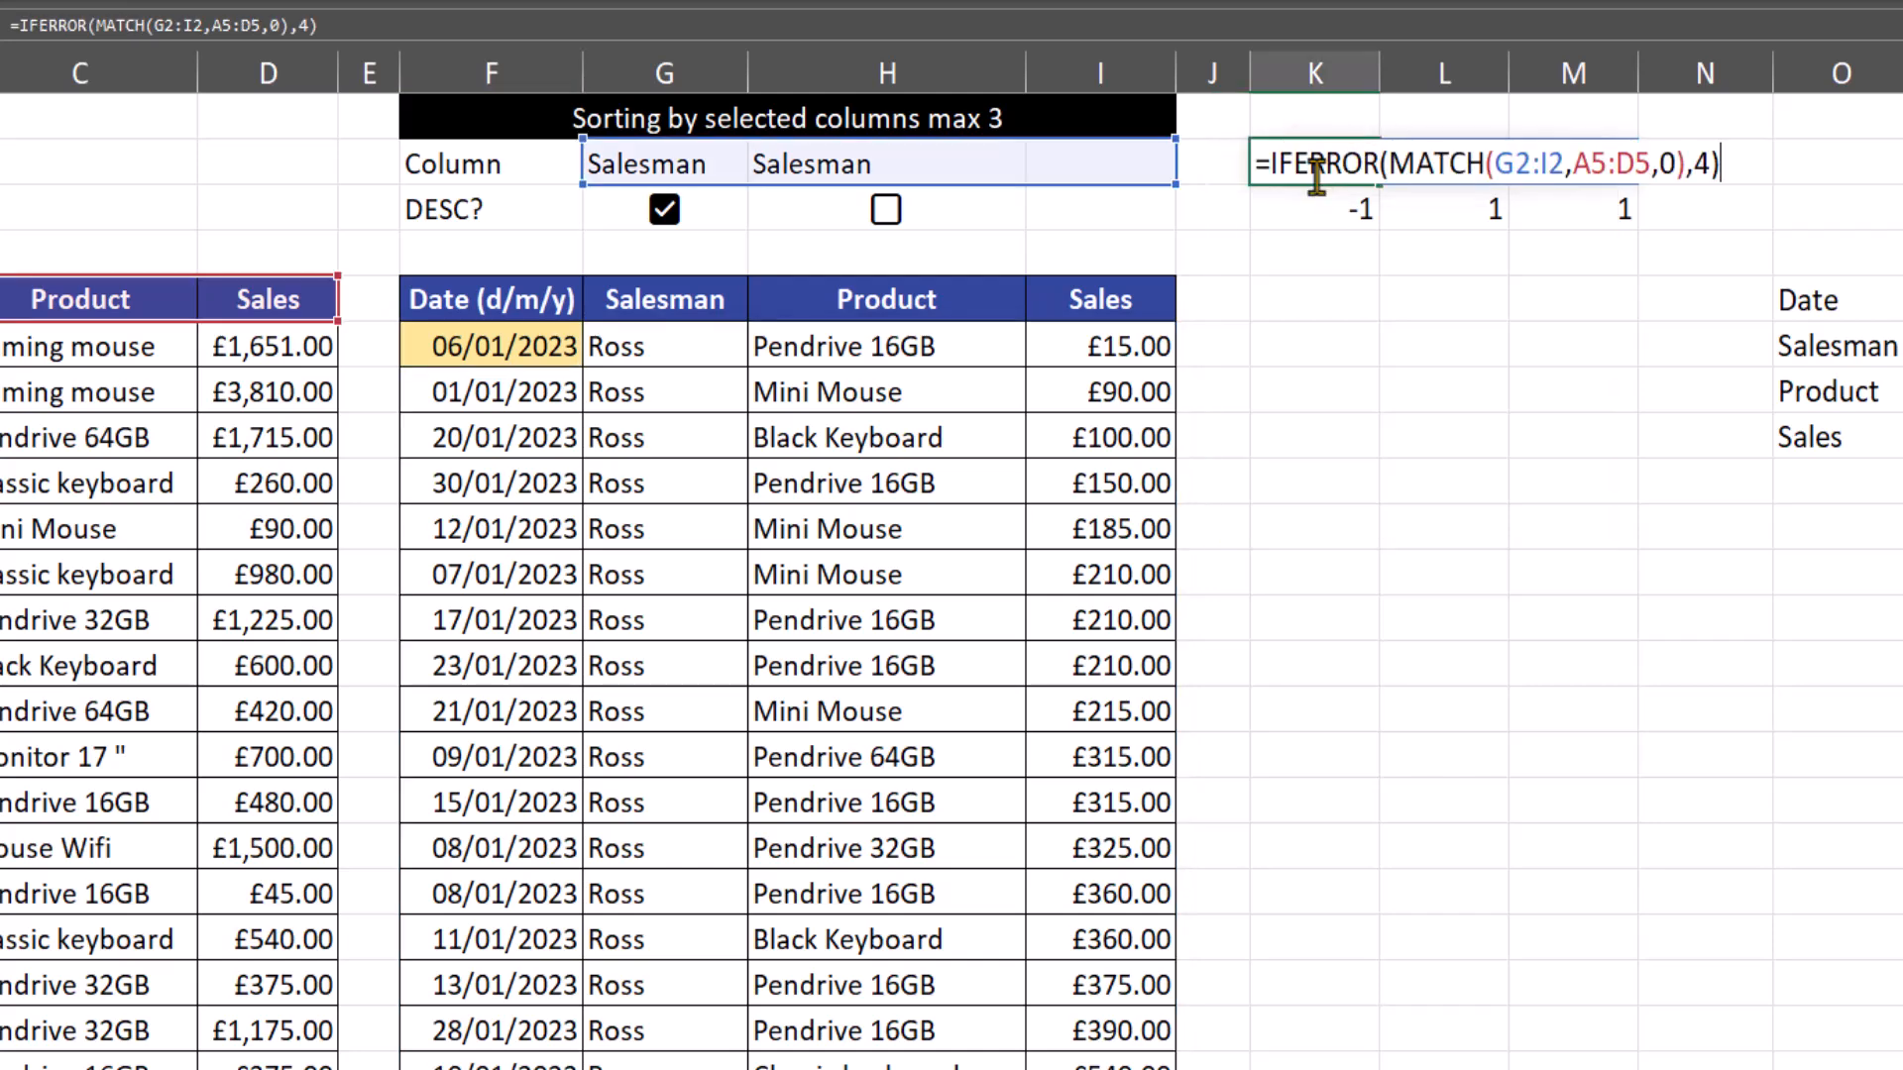
{"action": "left_click_drag", "start_coordinate": [1271, 164], "coordinate": [1777, 161]}
{"action": "key", "text": "ctrl+c"}
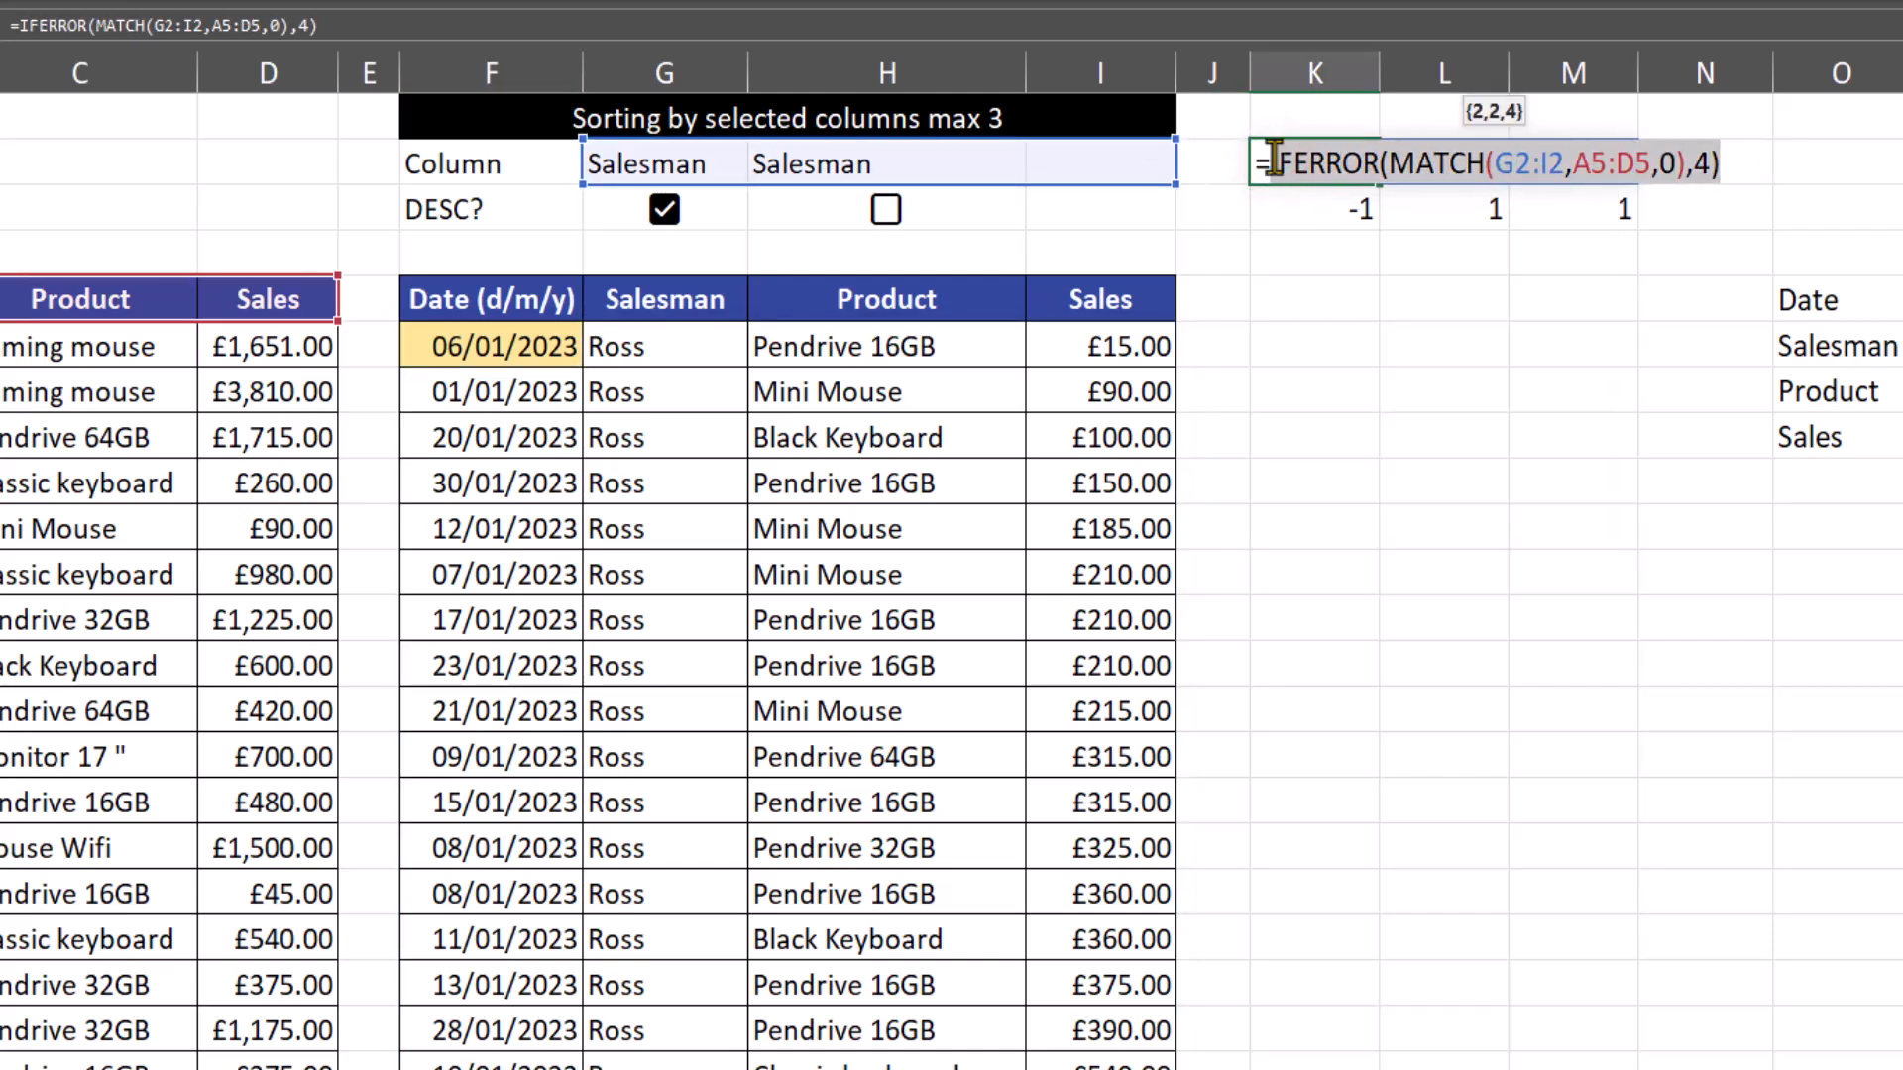
{"action": "key", "text": "Escape"}
{"action": "double_click", "coordinate": [507, 330]}
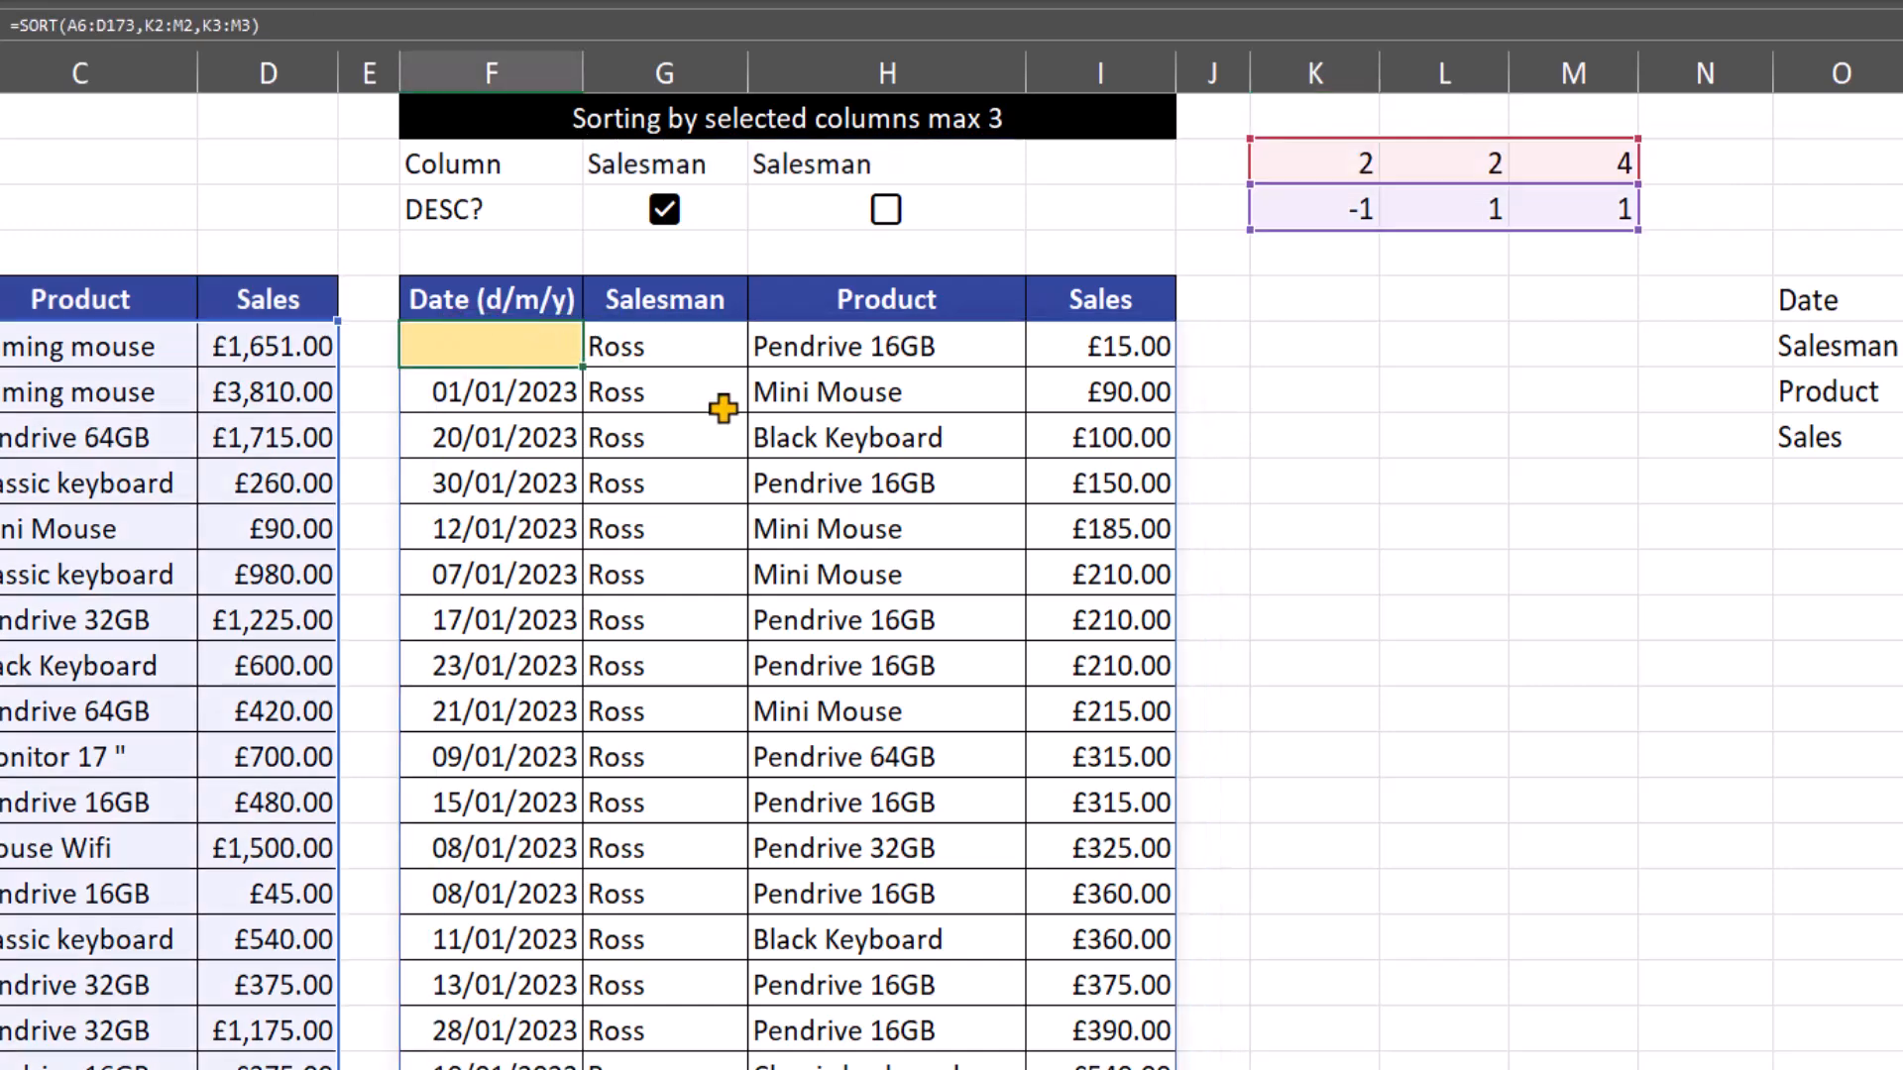
{"action": "left_click", "coordinate": [638, 349]}
{"action": "left_click", "coordinate": [622, 387]}
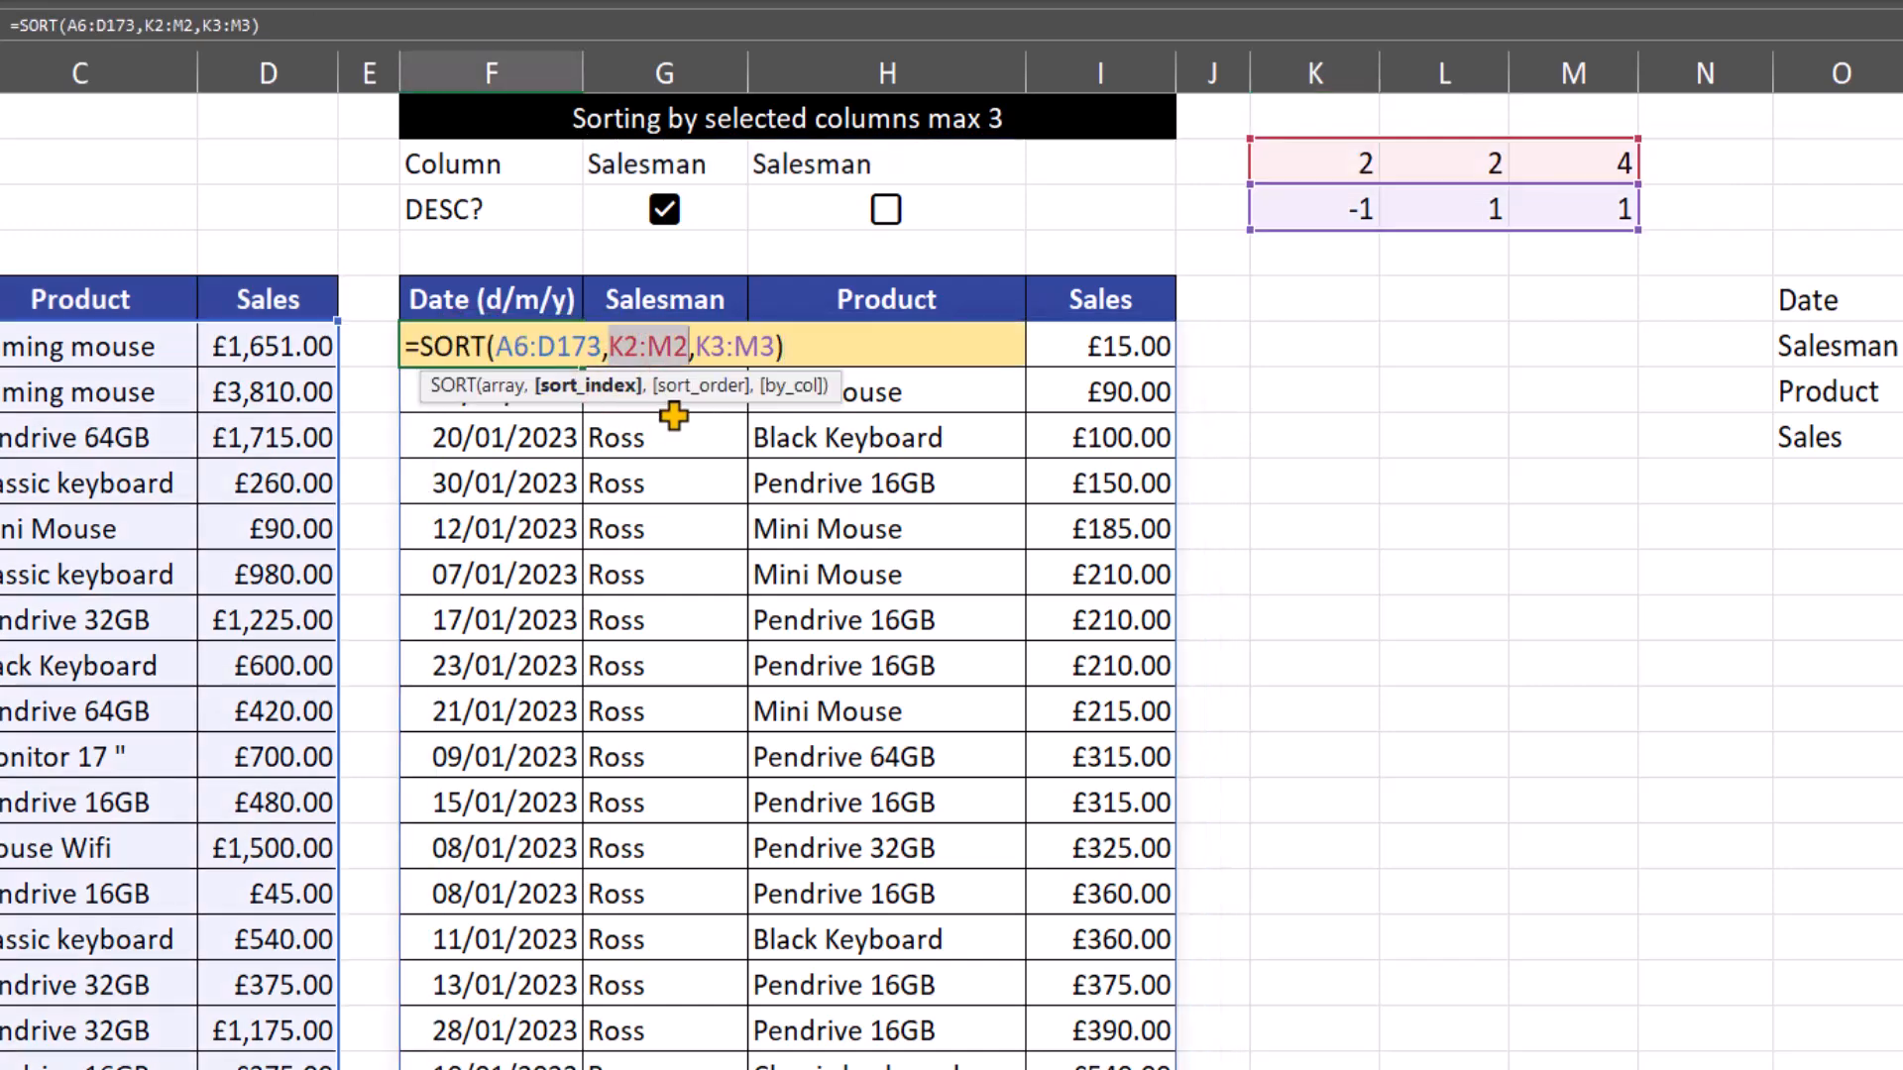
{"action": "key", "text": "ctrl+v"}
{"action": "key", "text": "Return"}
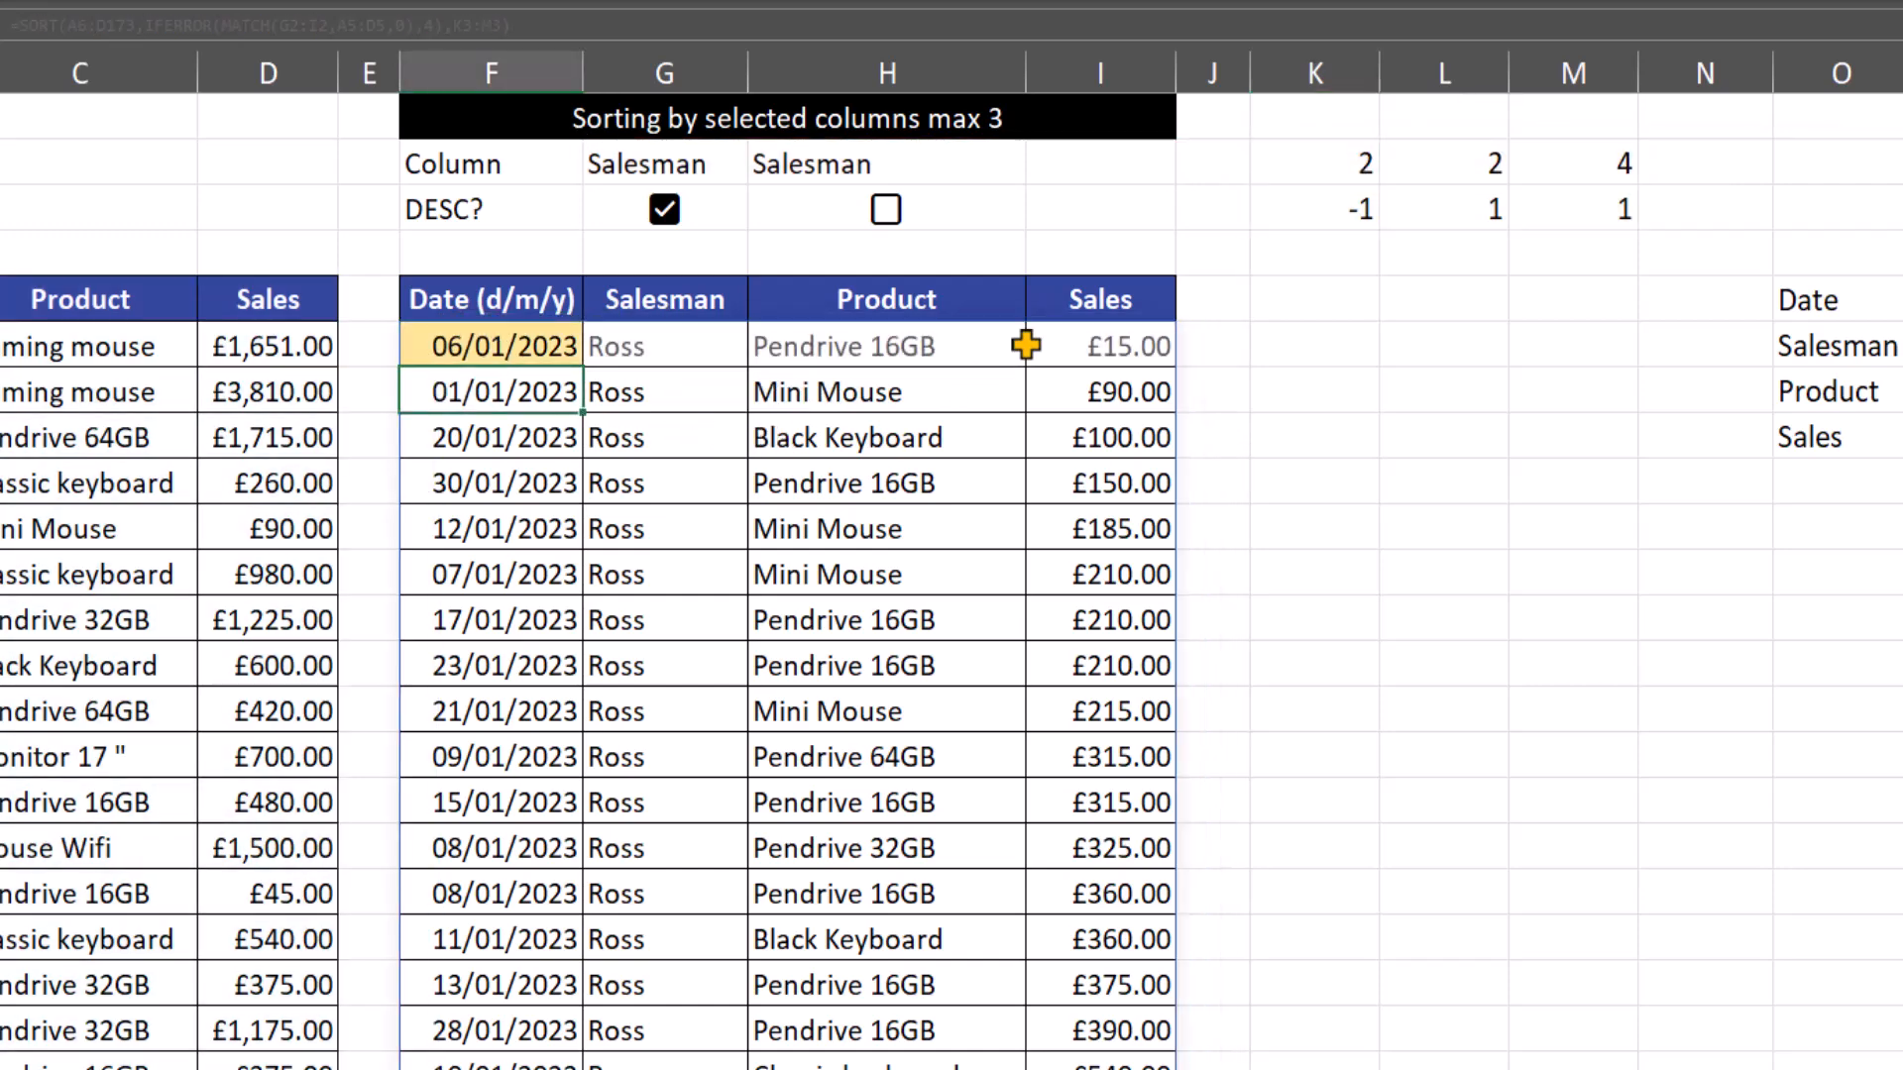
Replace the K3:M3 sort order in the F6 SORT formula with K3's expression IF(G3:I3,-1,1)
{"action": "left_click", "coordinate": [1321, 214]}
{"action": "double_click", "coordinate": [1274, 213]}
{"action": "left_click_drag", "start_coordinate": [1272, 220], "coordinate": [1516, 218]}
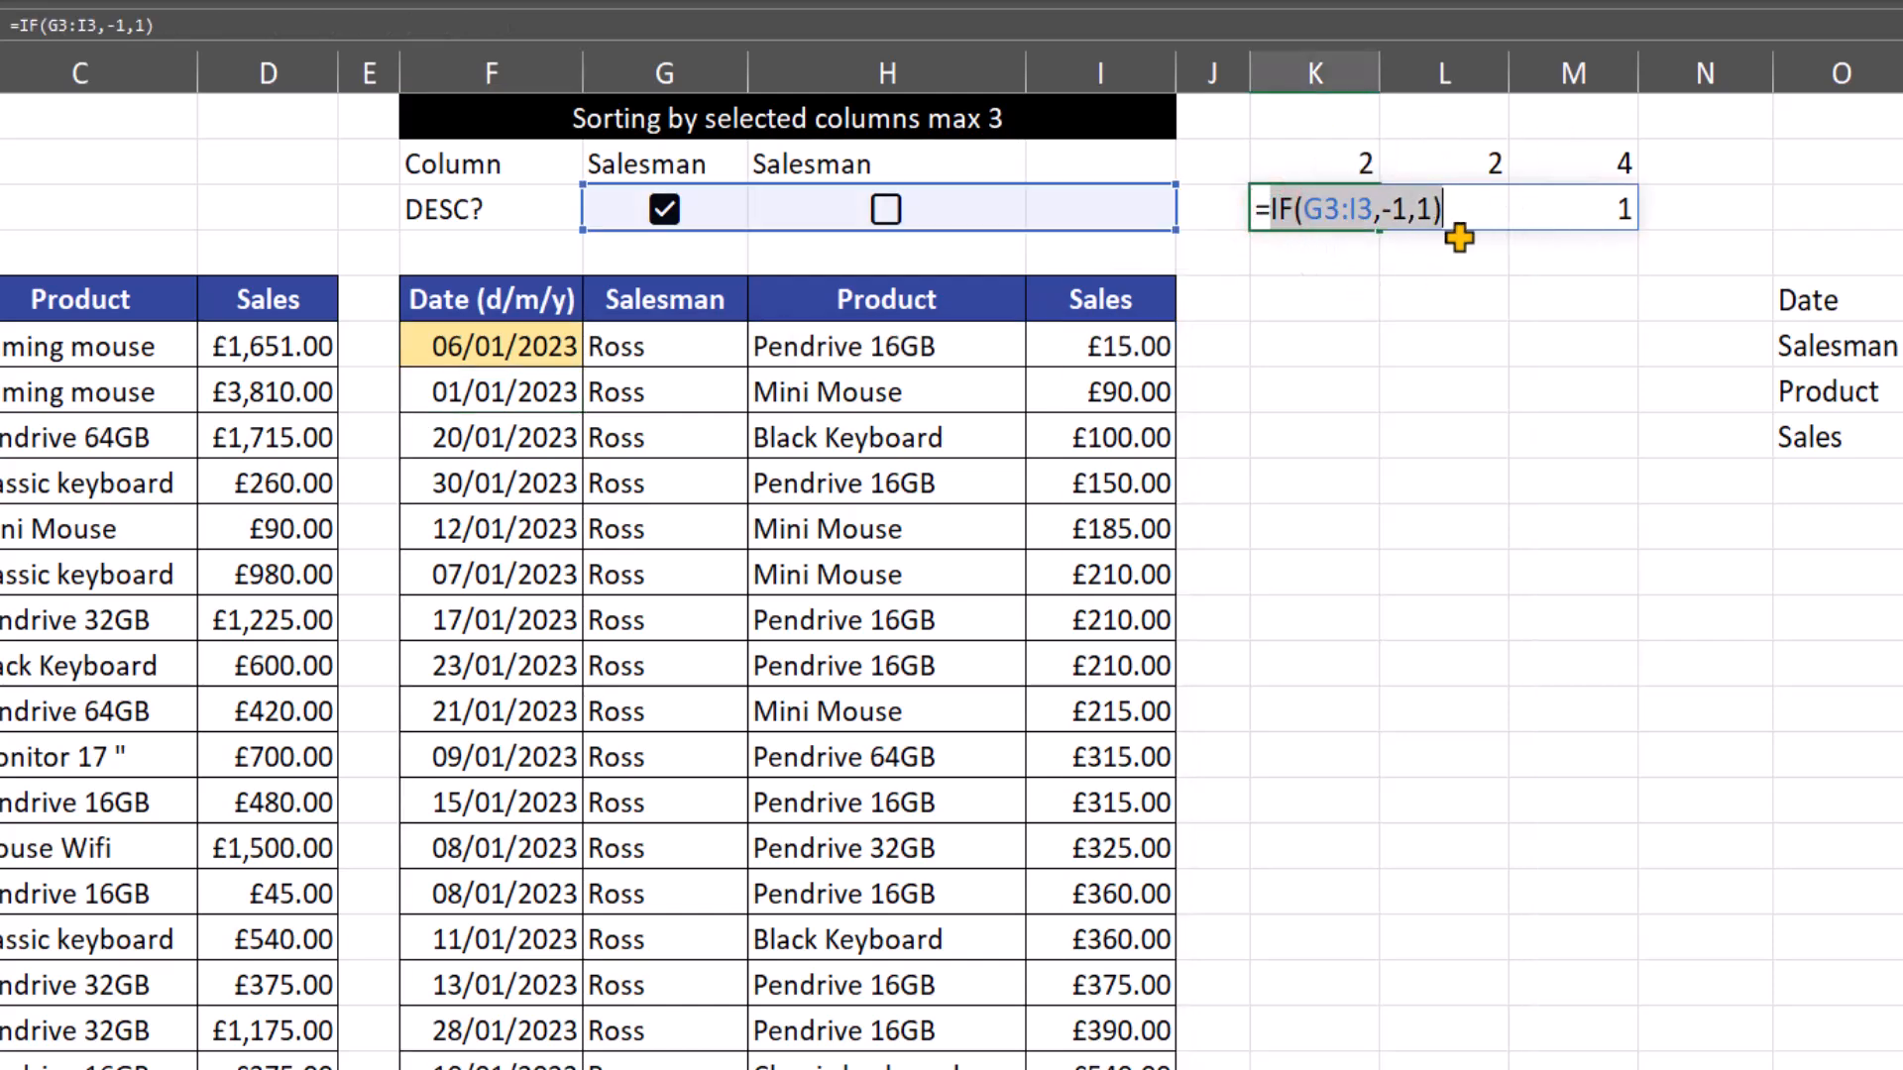
{"action": "key", "text": "Escape"}
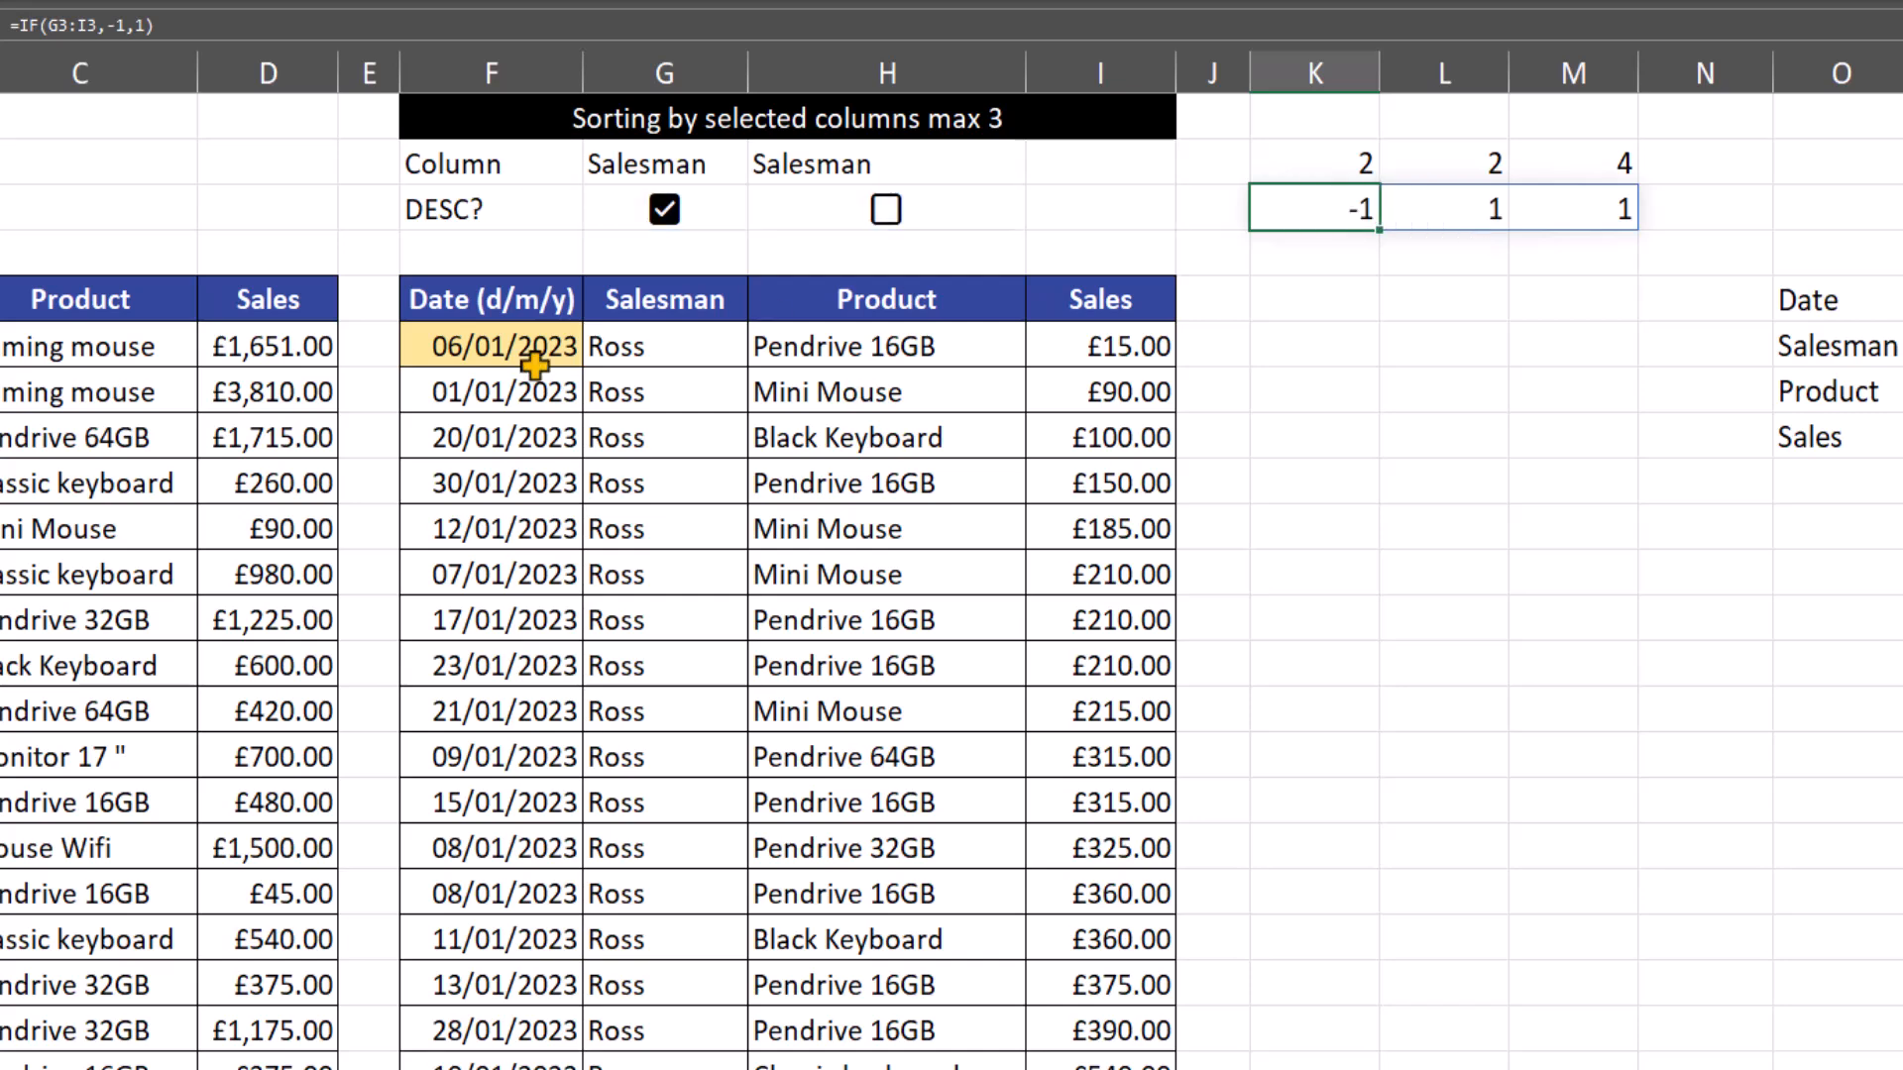
{"action": "left_click", "coordinate": [548, 348]}
{"action": "double_click", "coordinate": [548, 348]}
{"action": "left_click", "coordinate": [1108, 354]}
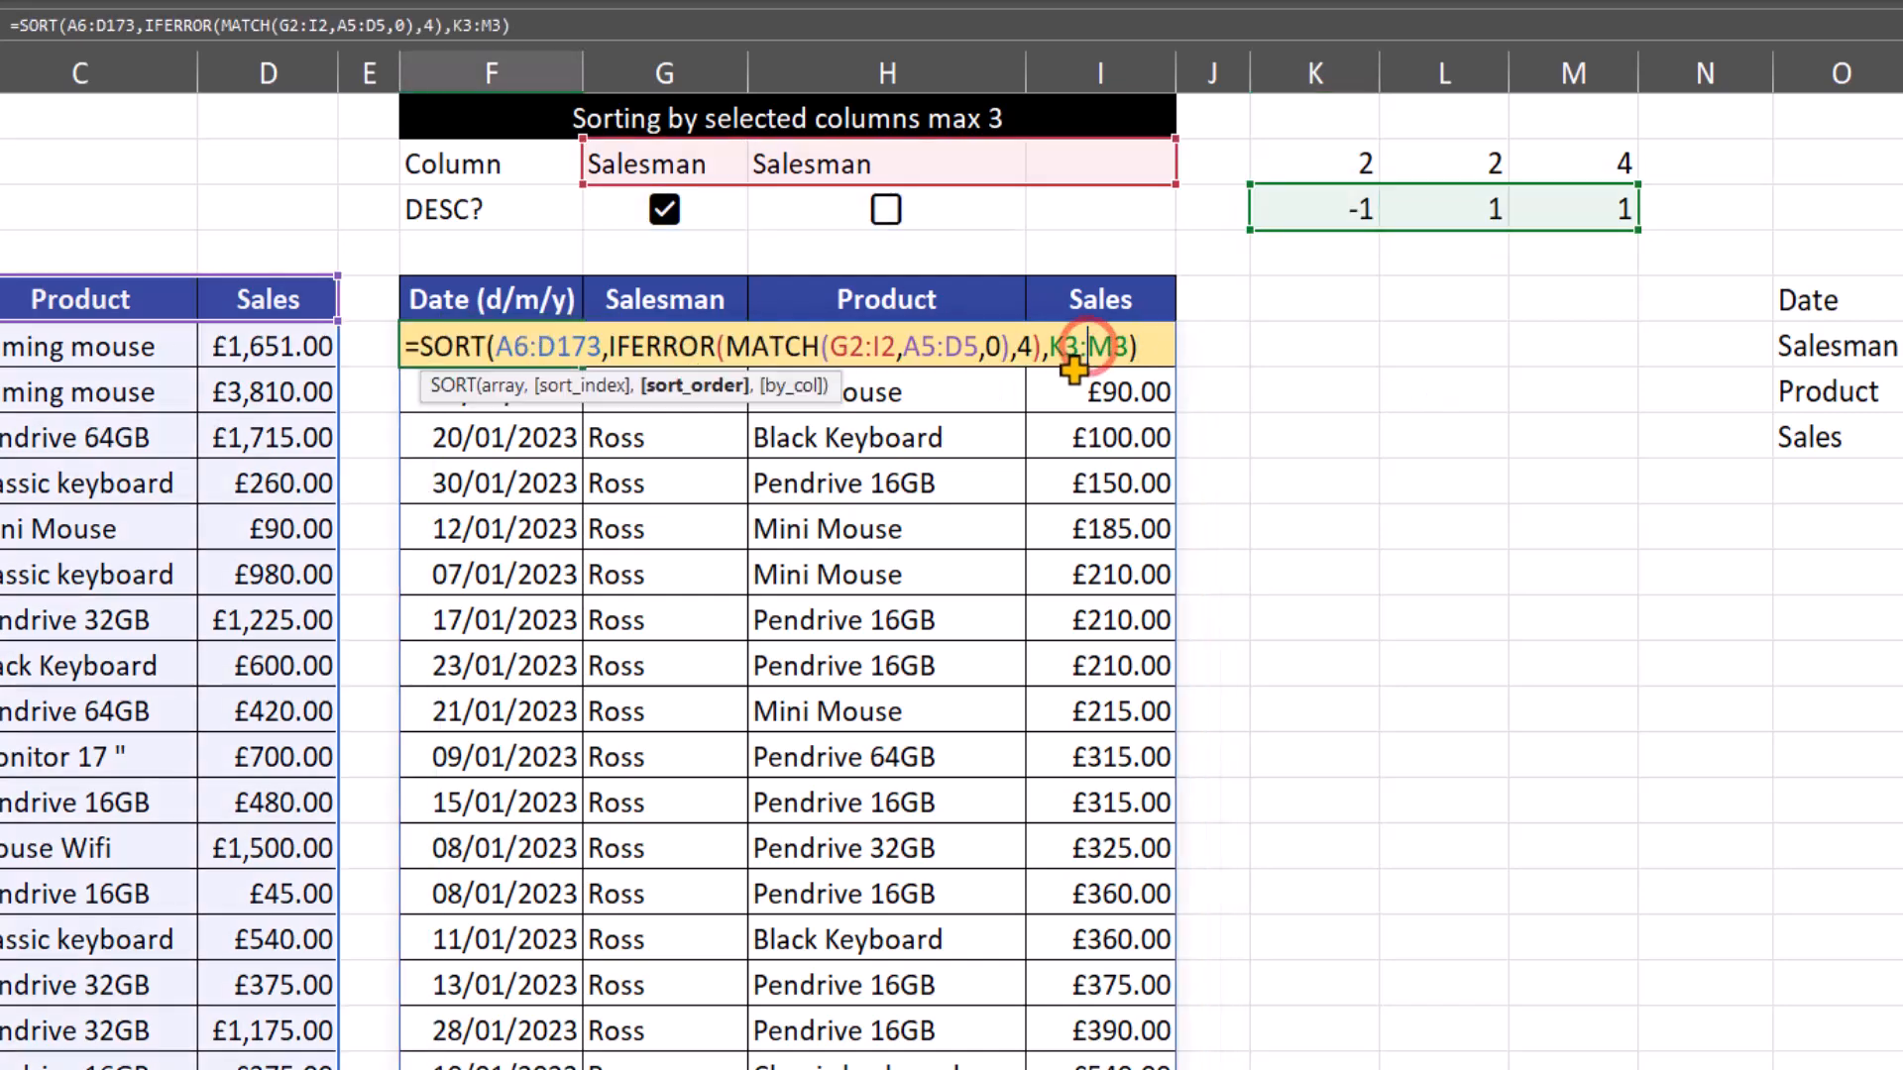
{"action": "left_click", "coordinate": [693, 386]}
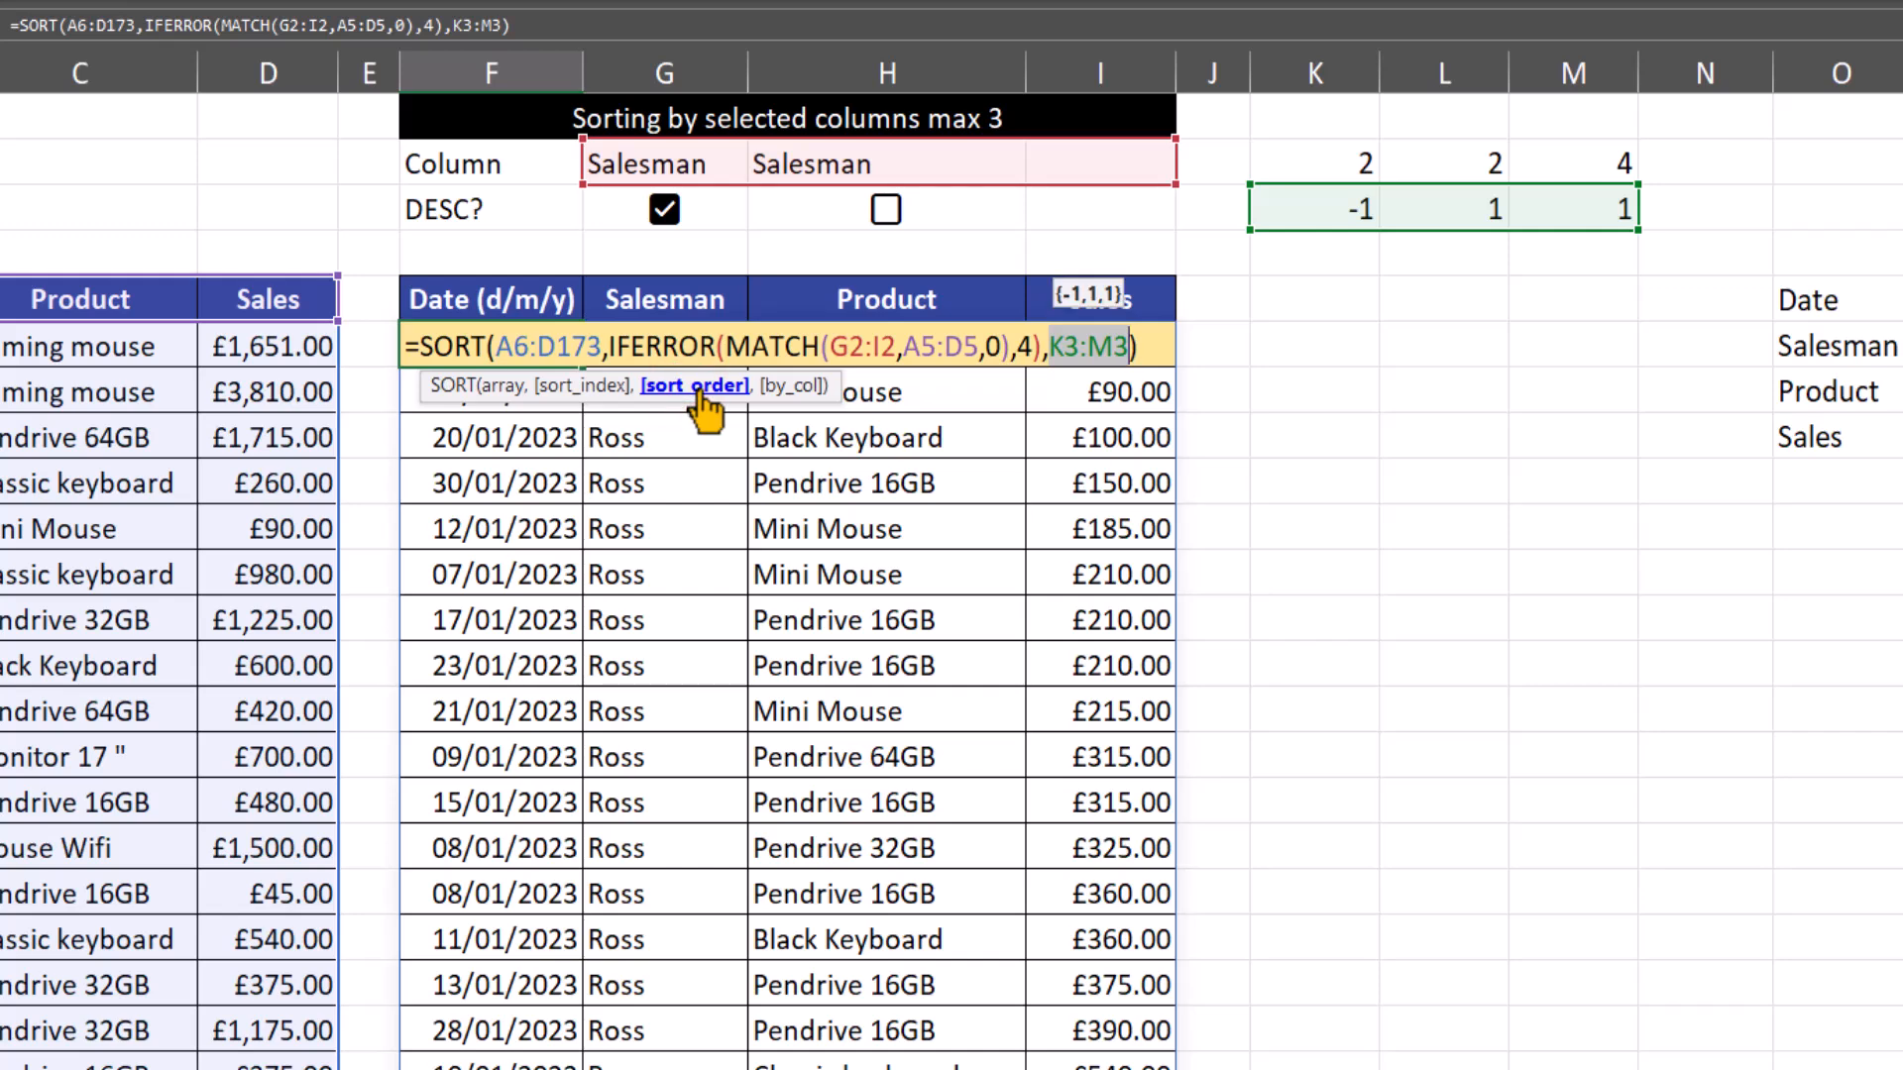
{"action": "type", "text": "IF(G3:I3,-1,1)"}
{"action": "key", "text": "Return"}
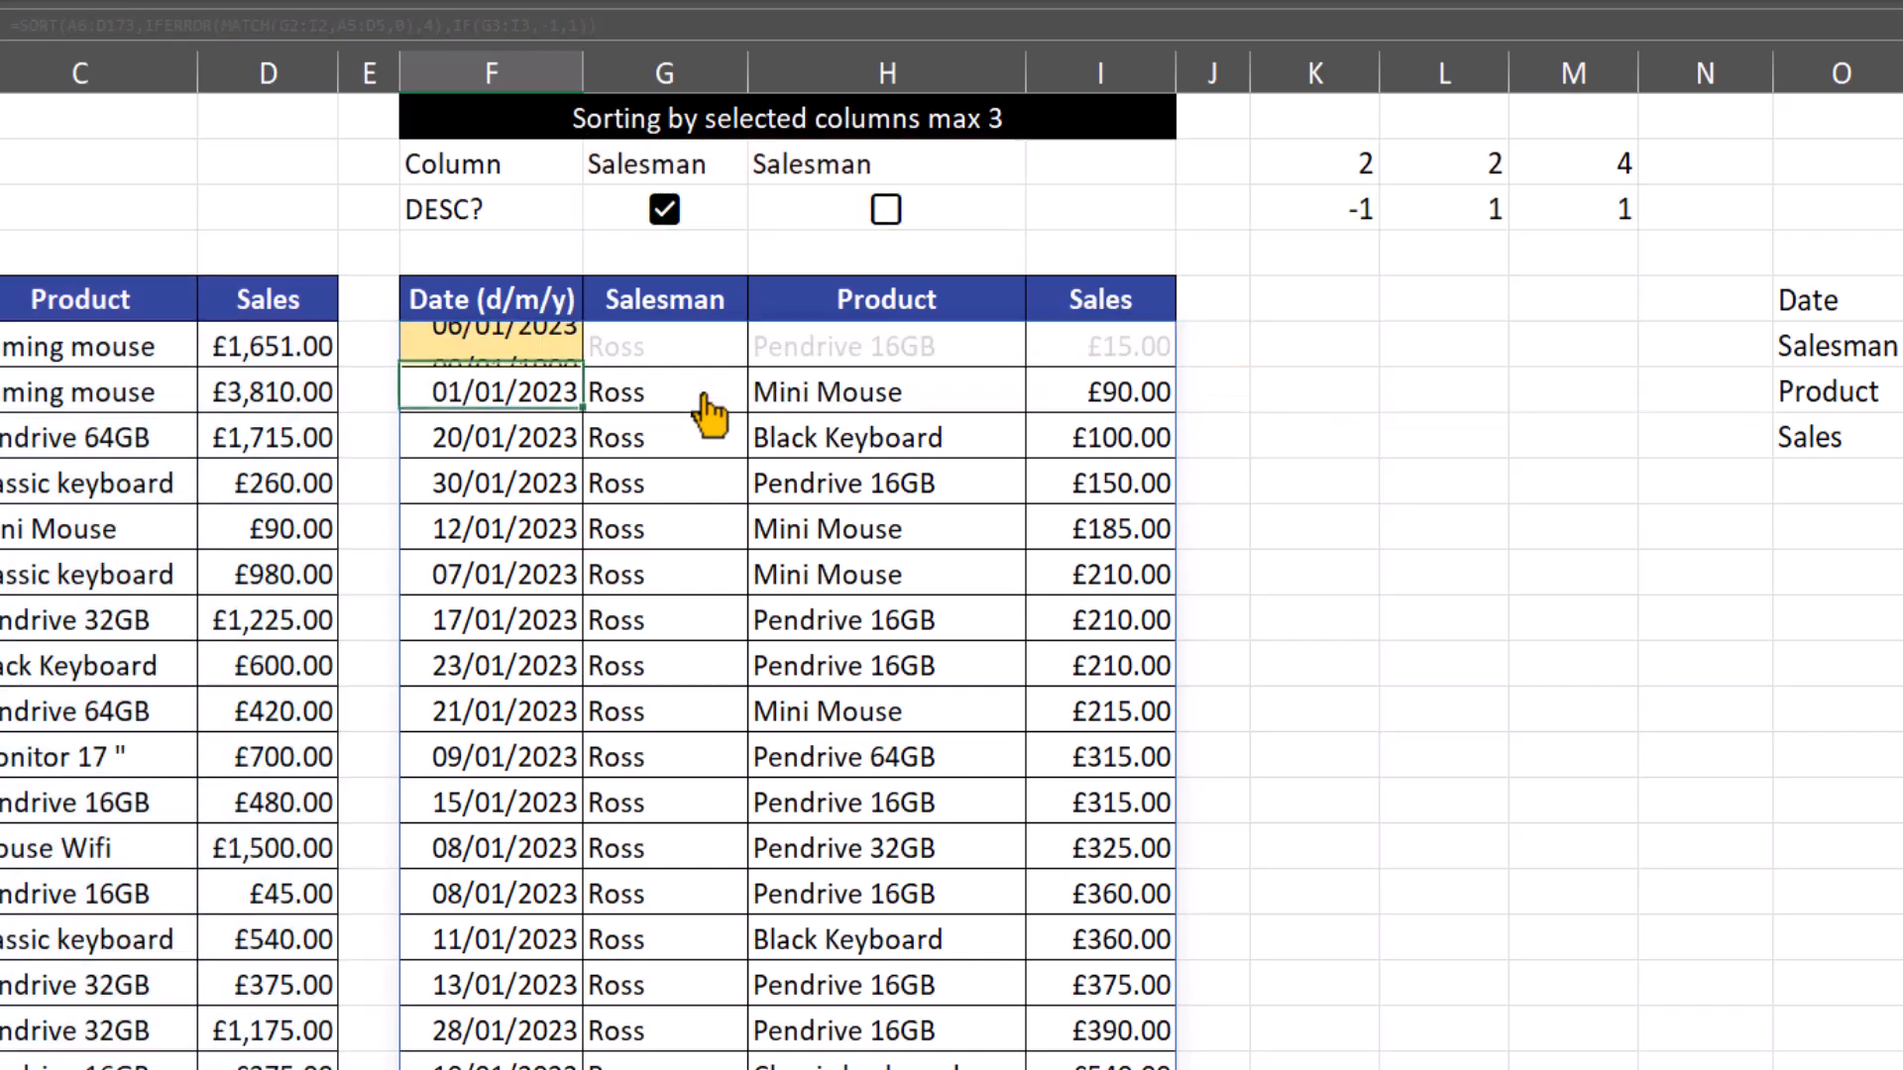
Insert a checkbox in I3 for the third sort column's DESC setting
{"action": "left_click", "coordinate": [1083, 204]}
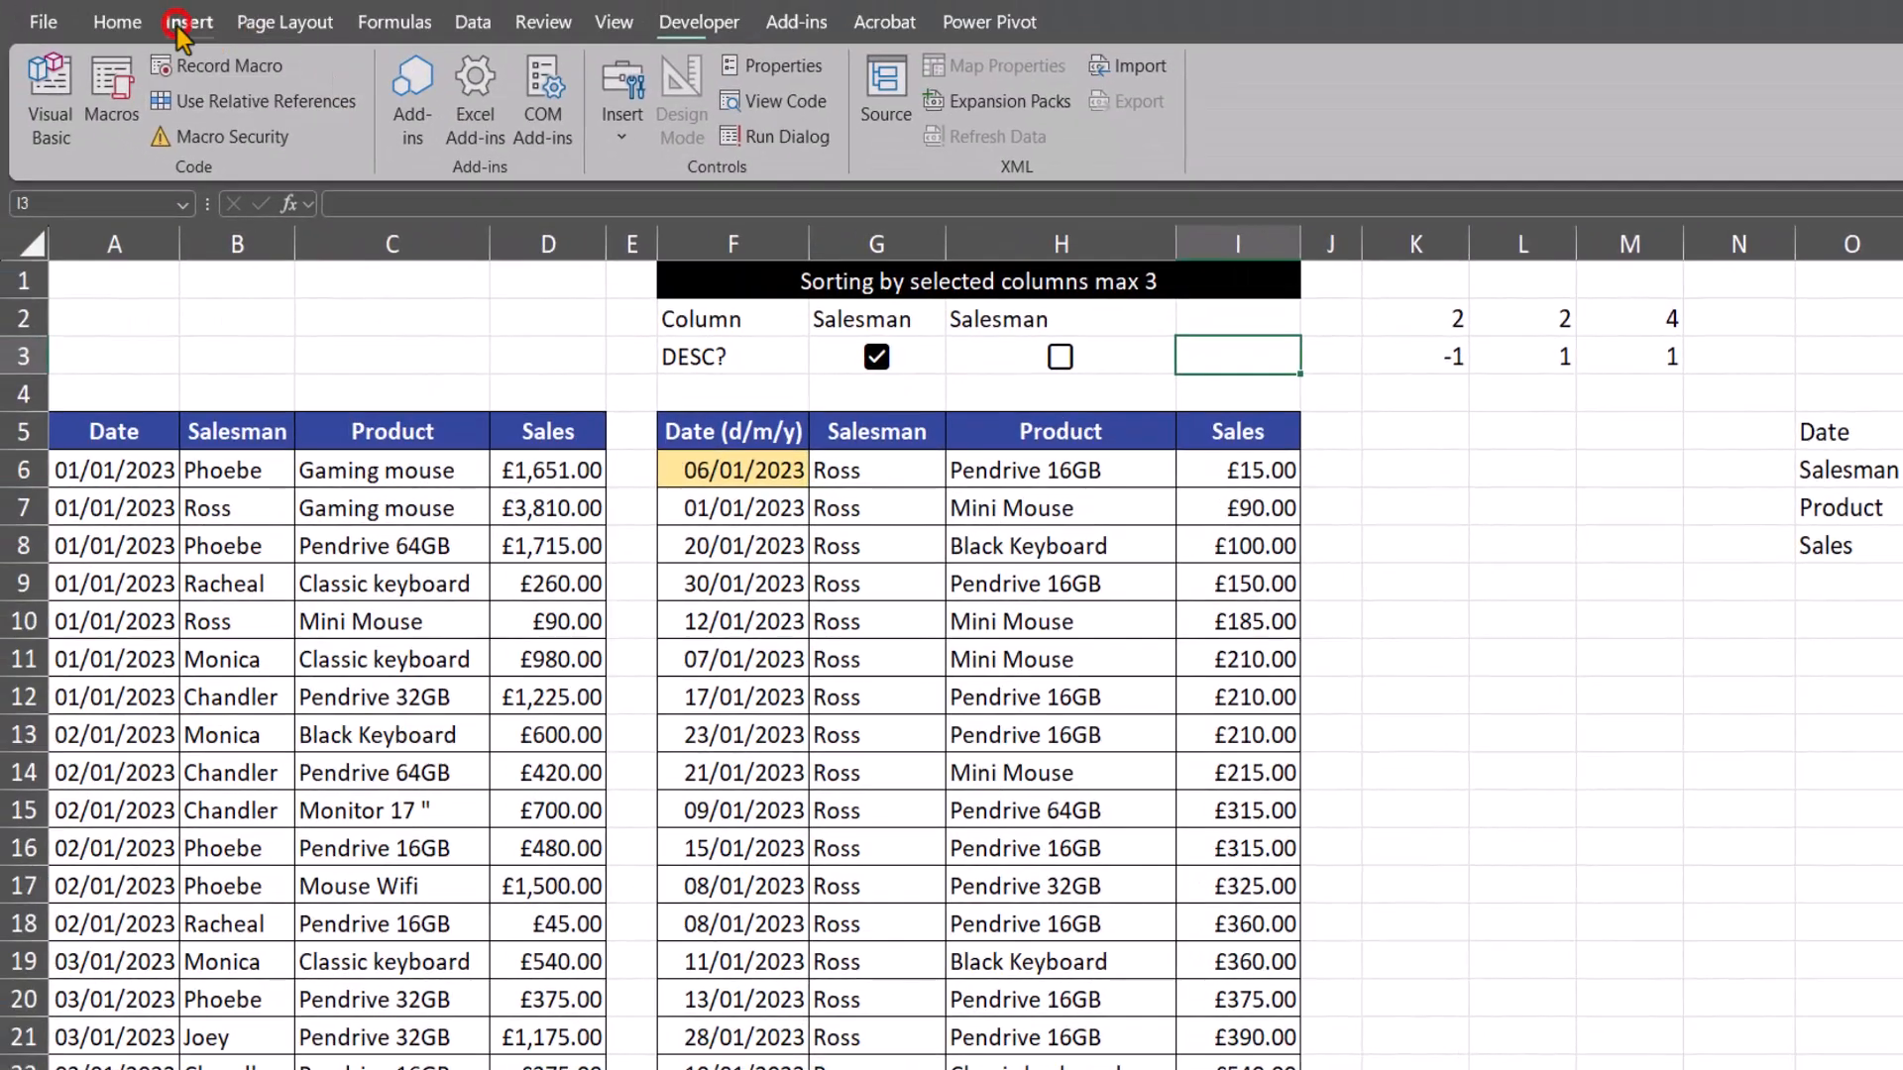
{"action": "left_click", "coordinate": [188, 22]}
{"action": "left_click", "coordinate": [626, 99]}
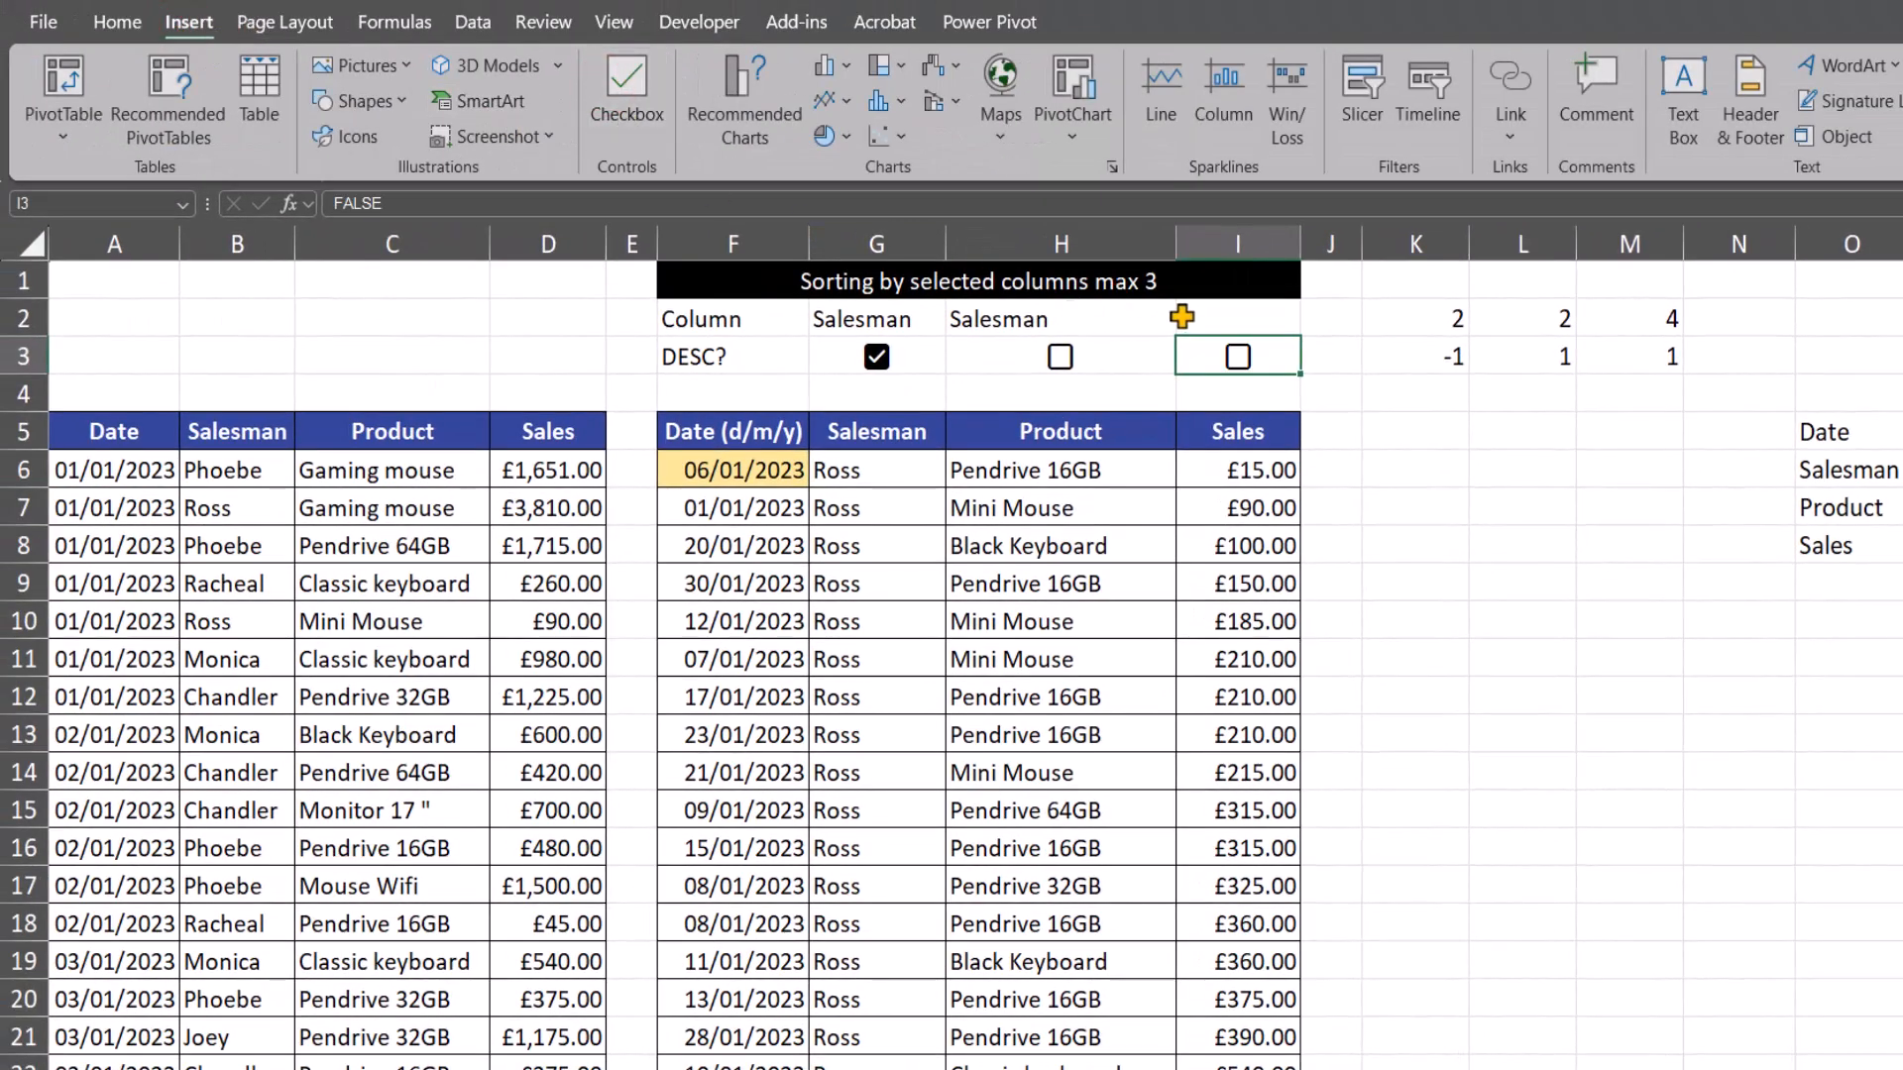
Choose Sales as the third sort column in I2 and set it to descending with its checkbox
{"action": "left_click", "coordinate": [1232, 312]}
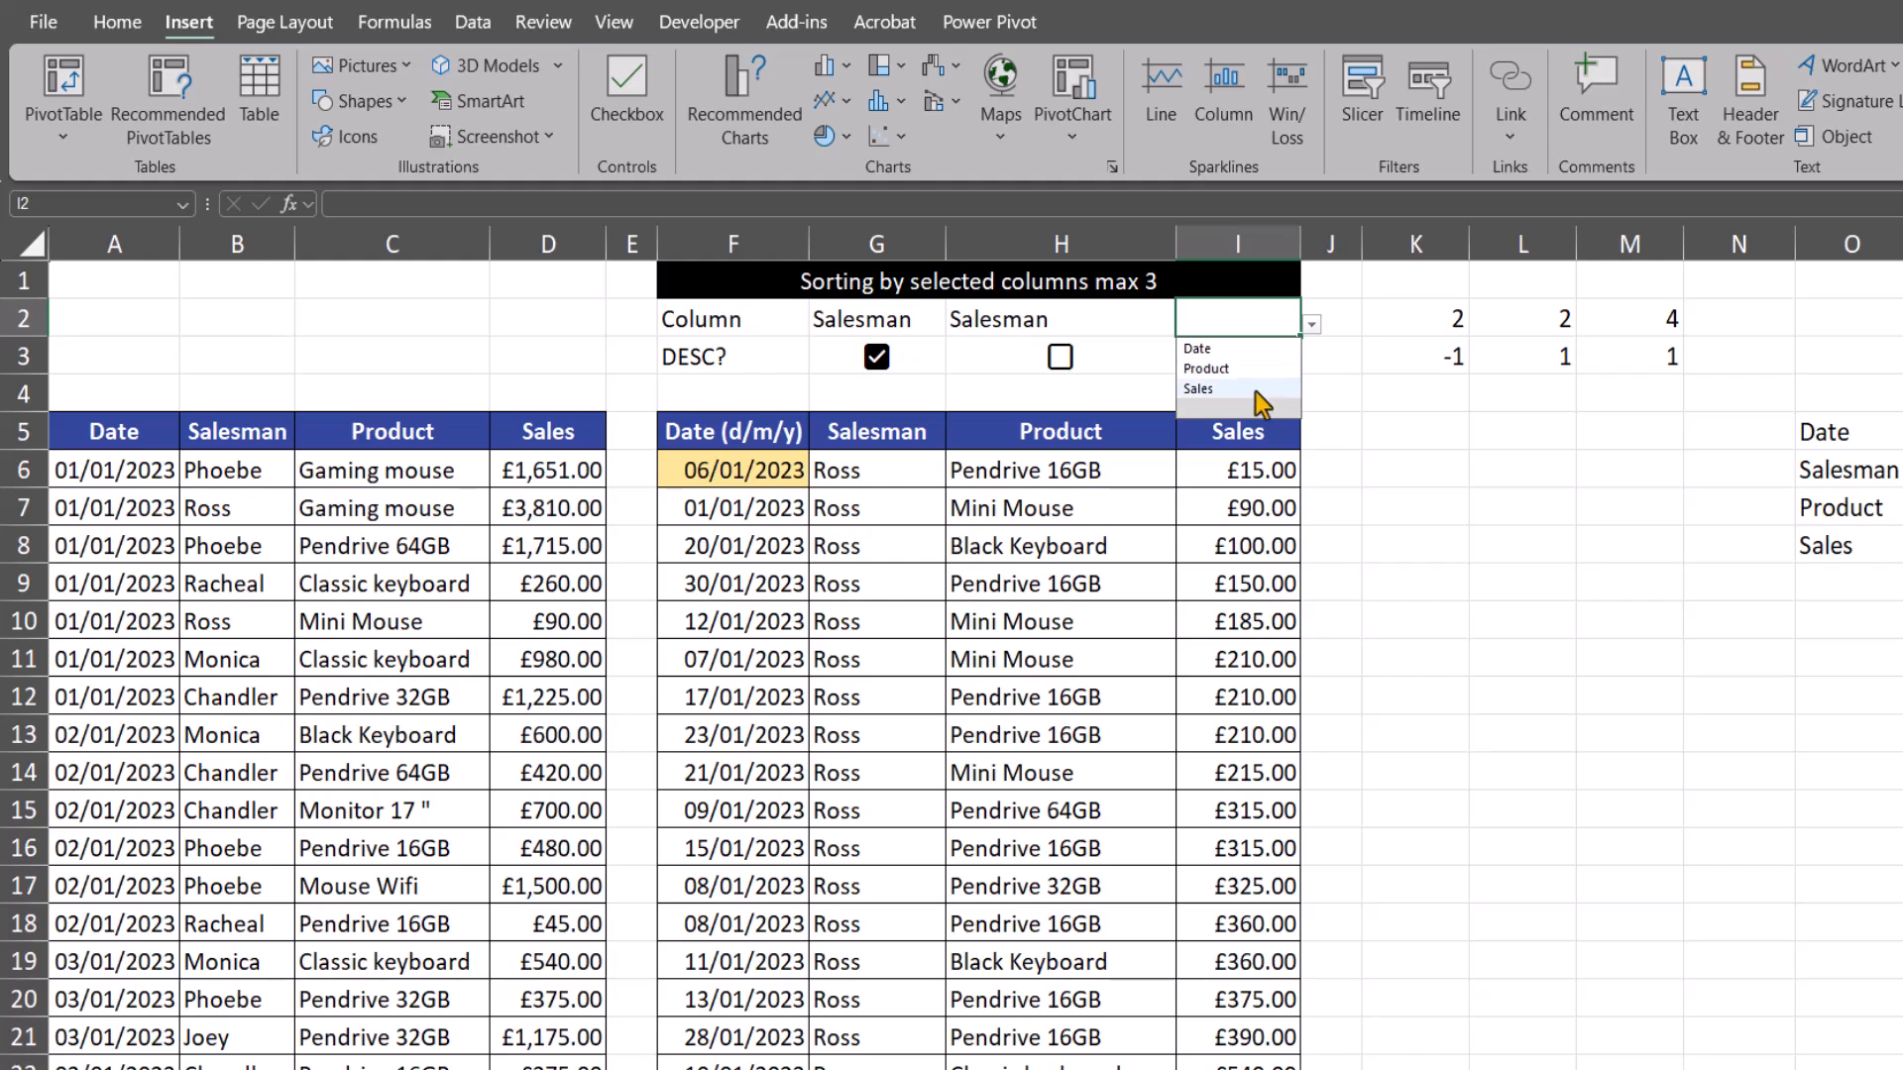
{"action": "left_click", "coordinate": [1251, 390]}
{"action": "left_click", "coordinate": [1238, 359]}
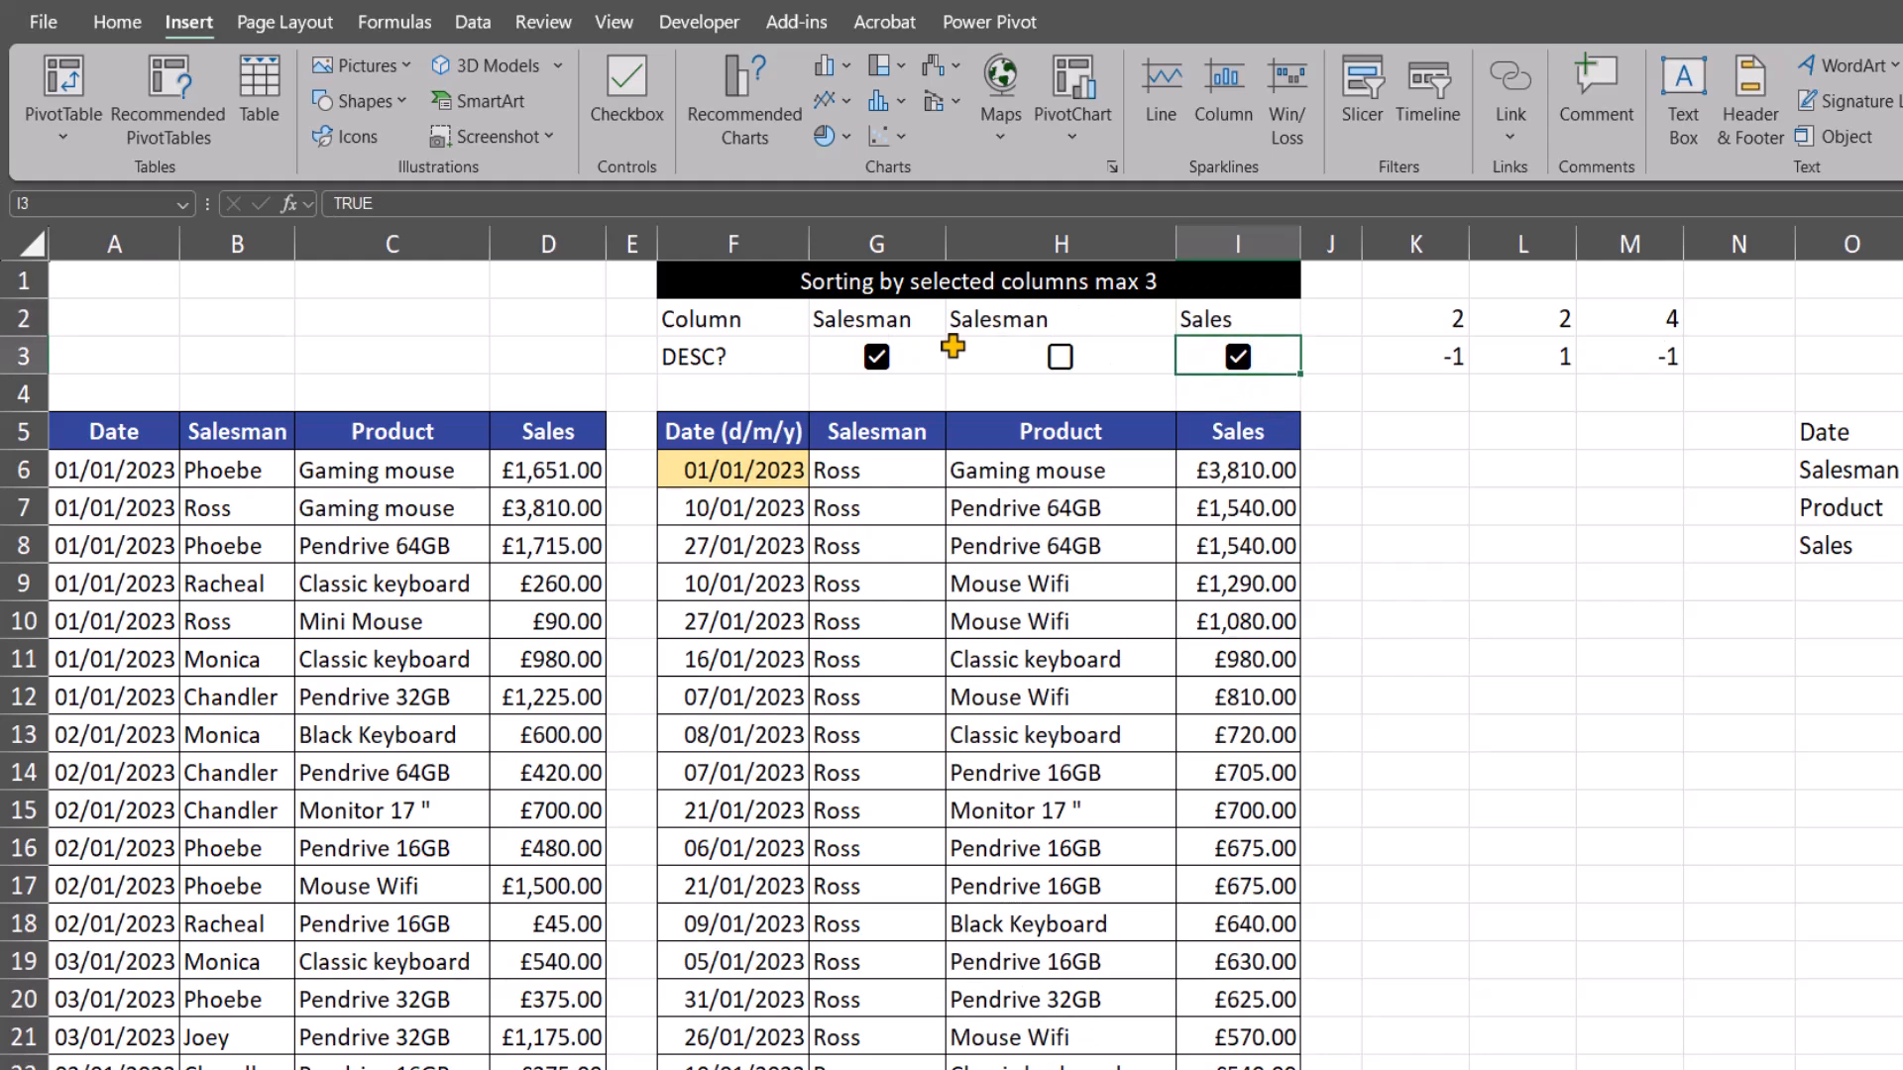
Make Product in ascending order the first sort column in G2:G3, and set the second column, Salesman, to descending
{"action": "left_click", "coordinate": [876, 357]}
{"action": "left_click", "coordinate": [922, 313]}
{"action": "left_click", "coordinate": [760, 170]}
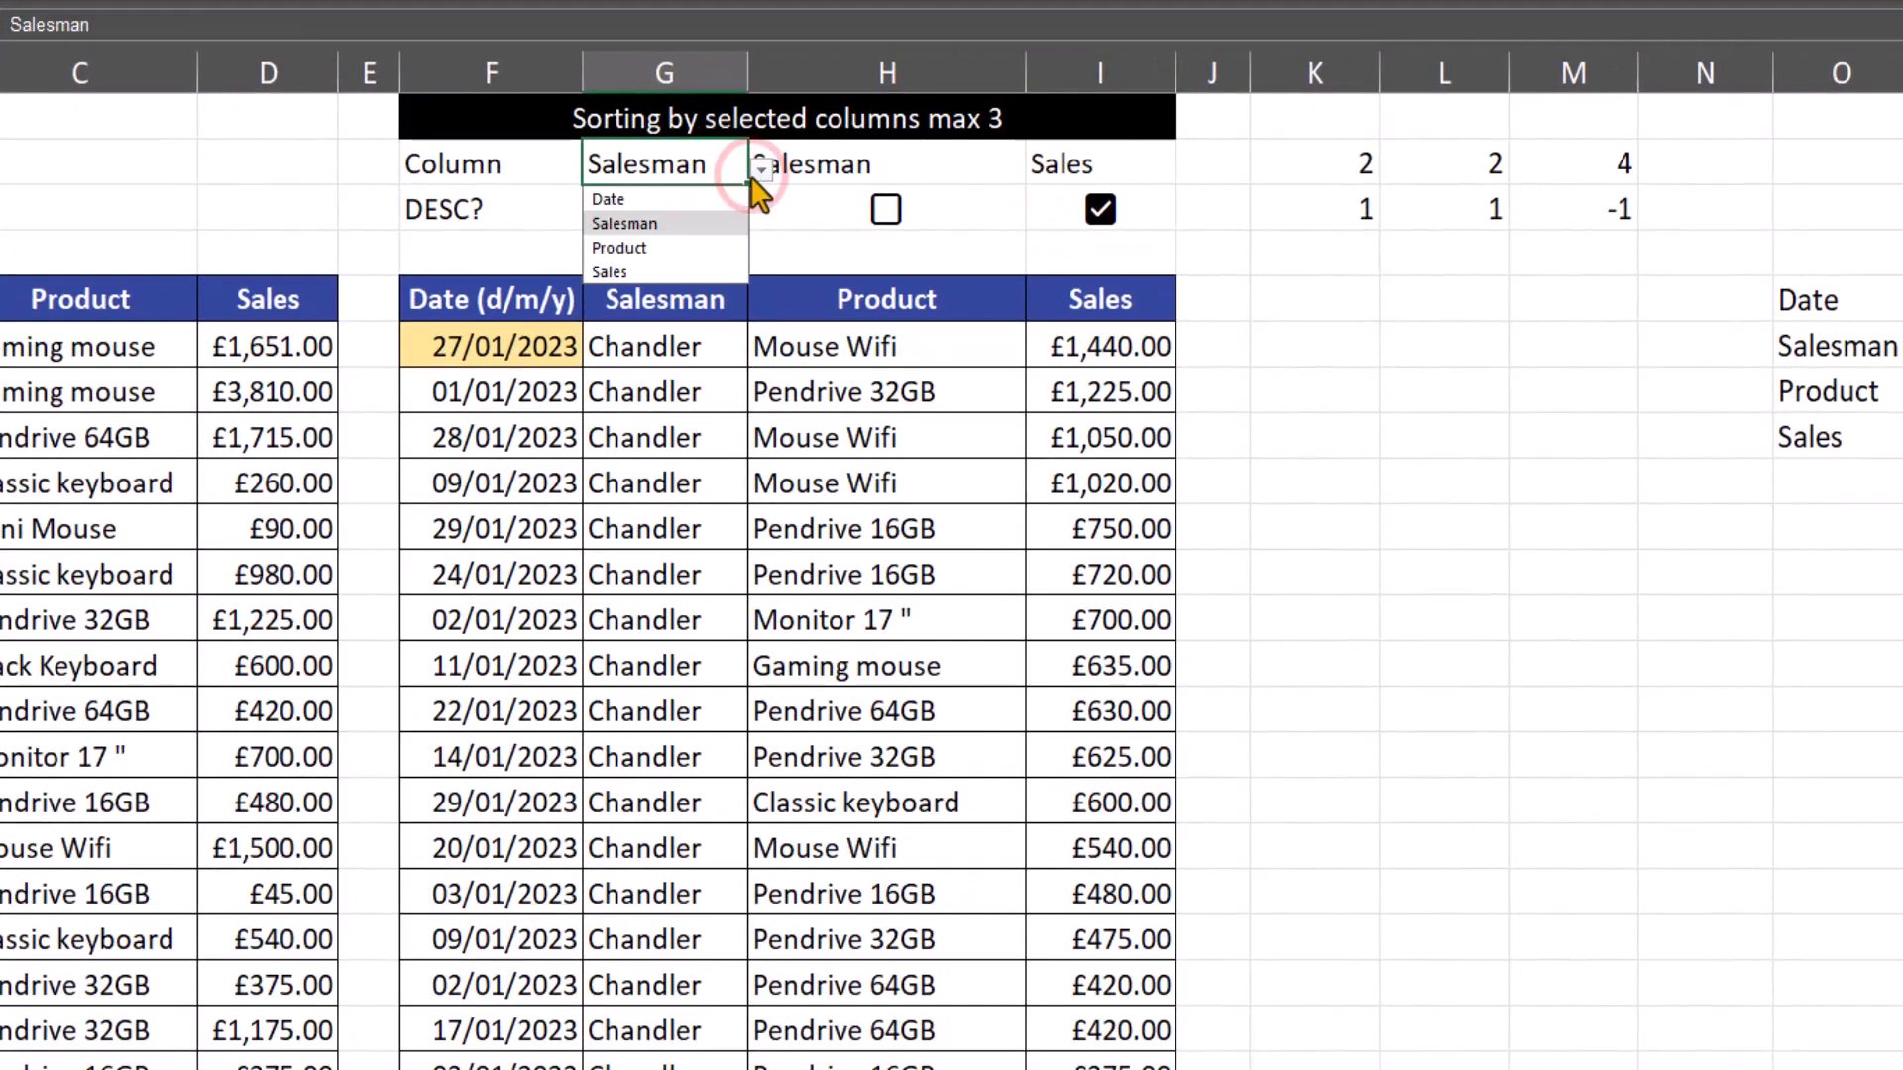
{"action": "left_click", "coordinate": [677, 247]}
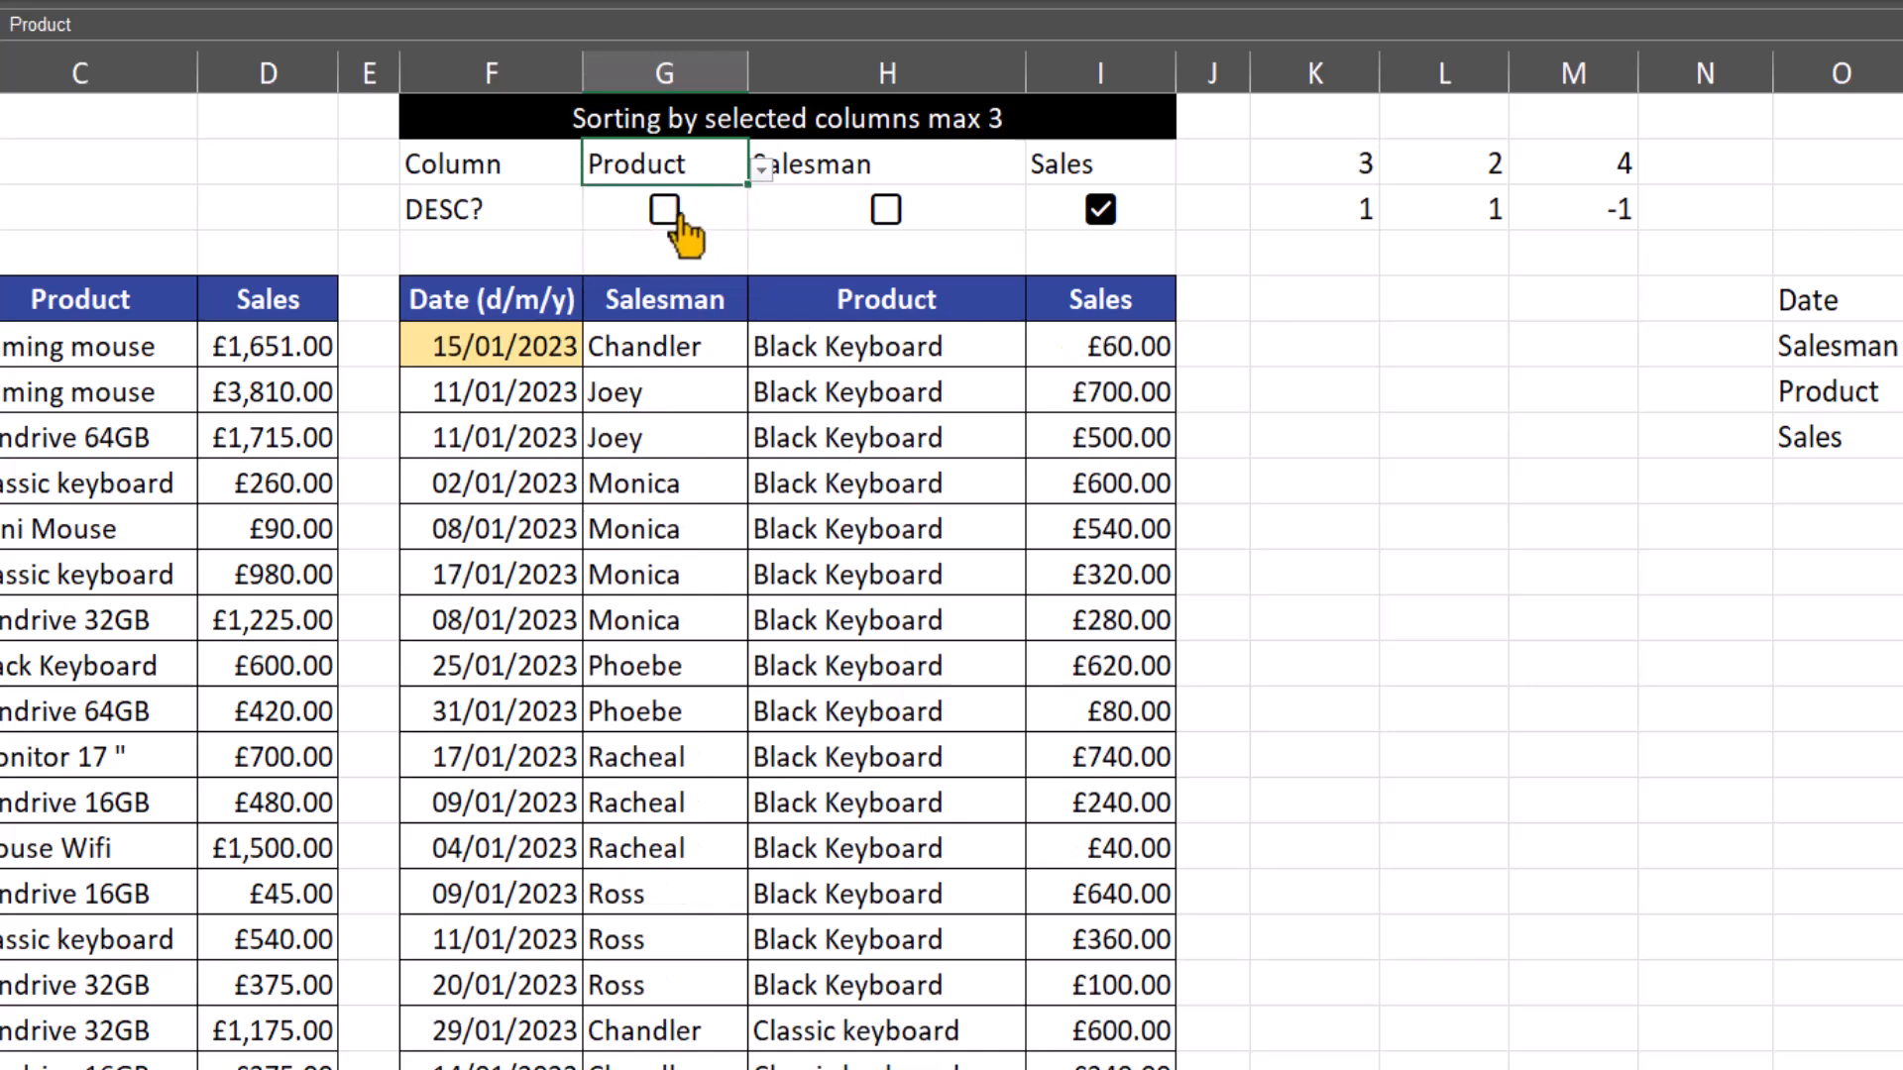
{"action": "left_click", "coordinate": [885, 209]}
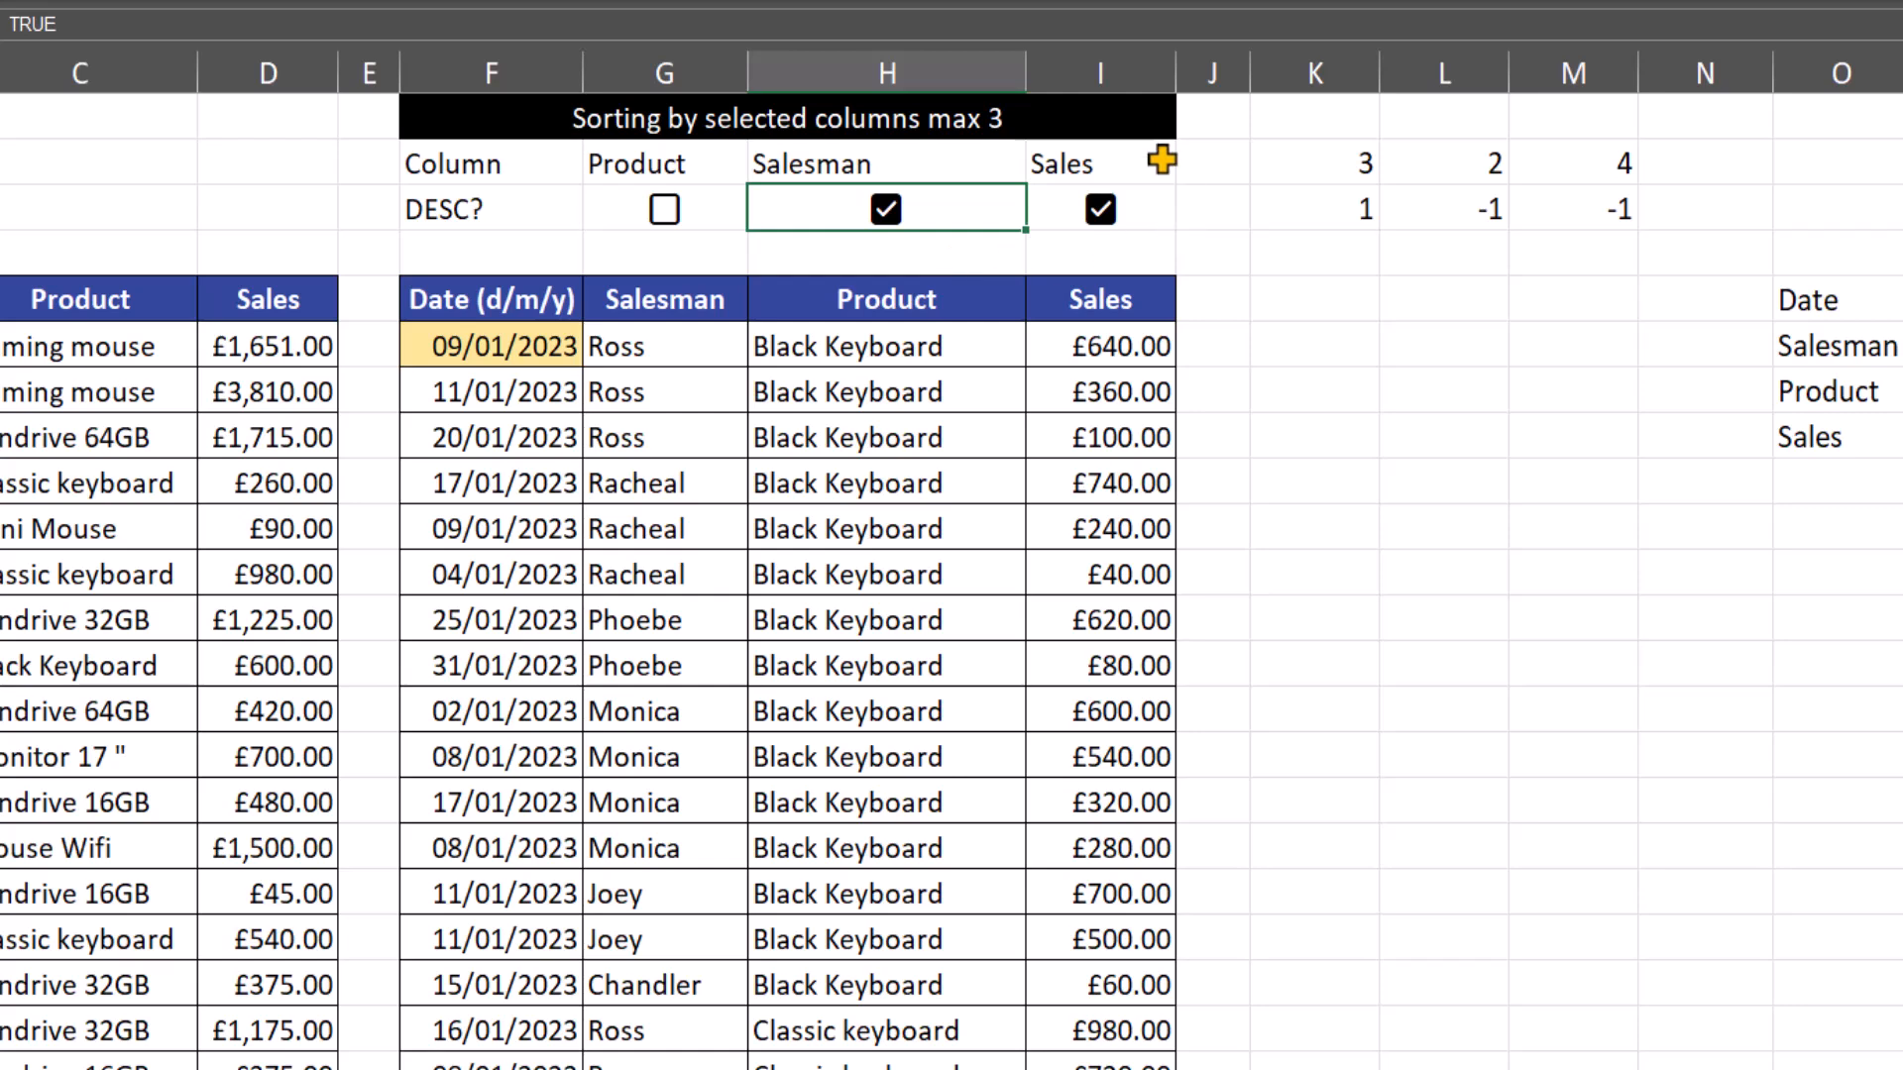
Open the SORT formula in F6 to review its sort index and sort order arguments
{"action": "left_click", "coordinate": [496, 344]}
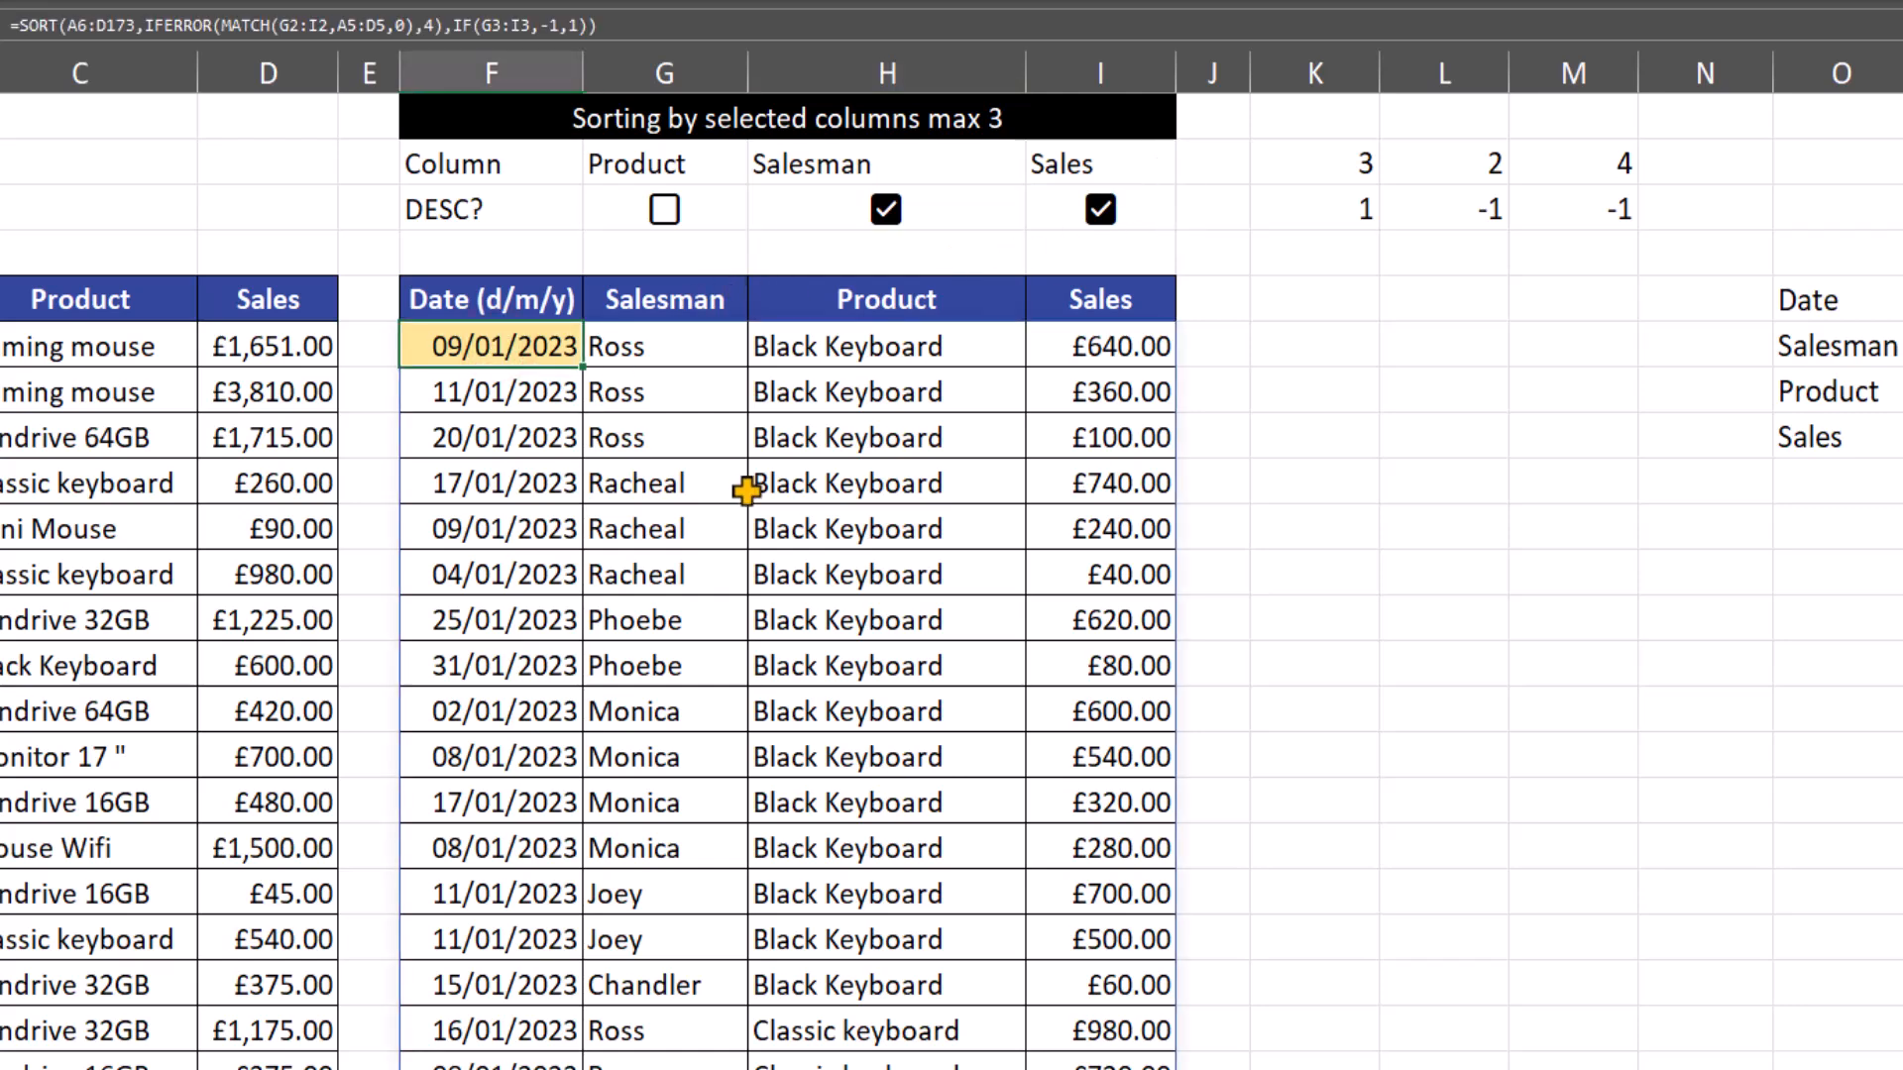
{"action": "key", "text": "F2"}
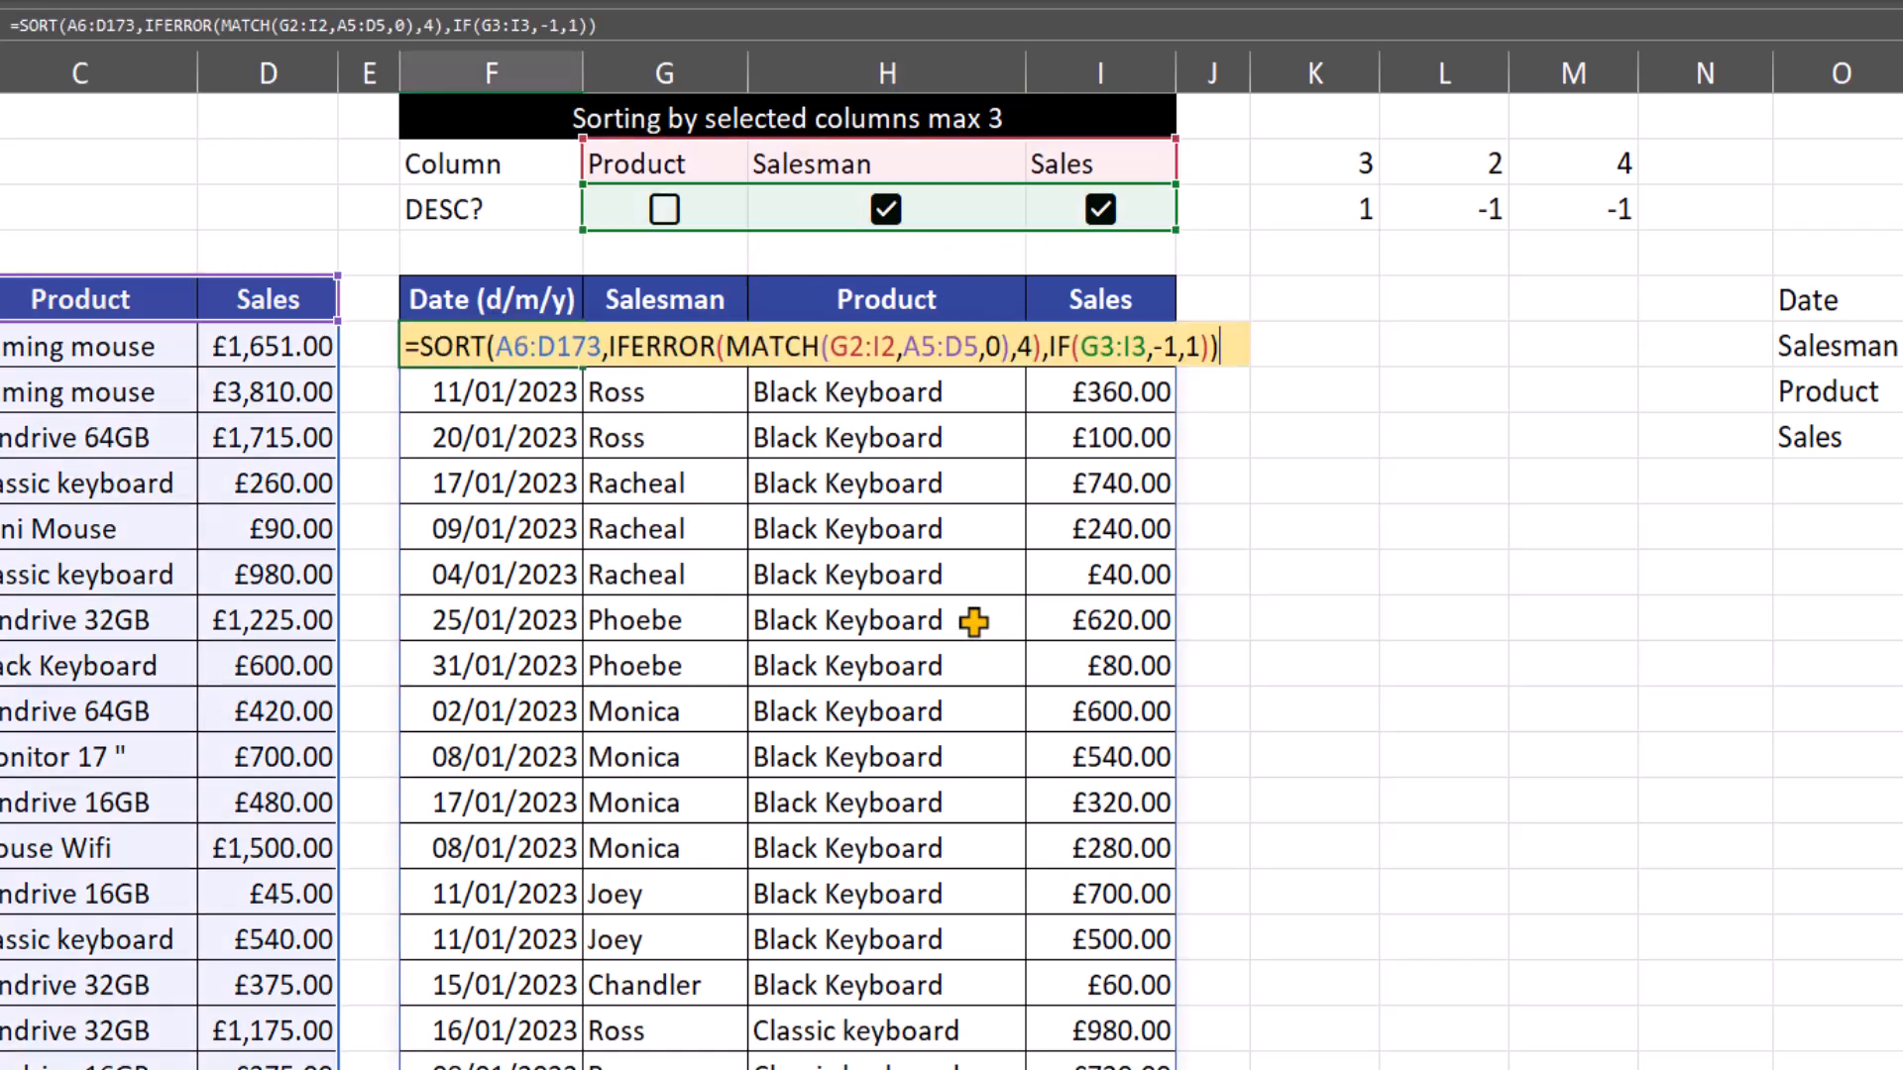